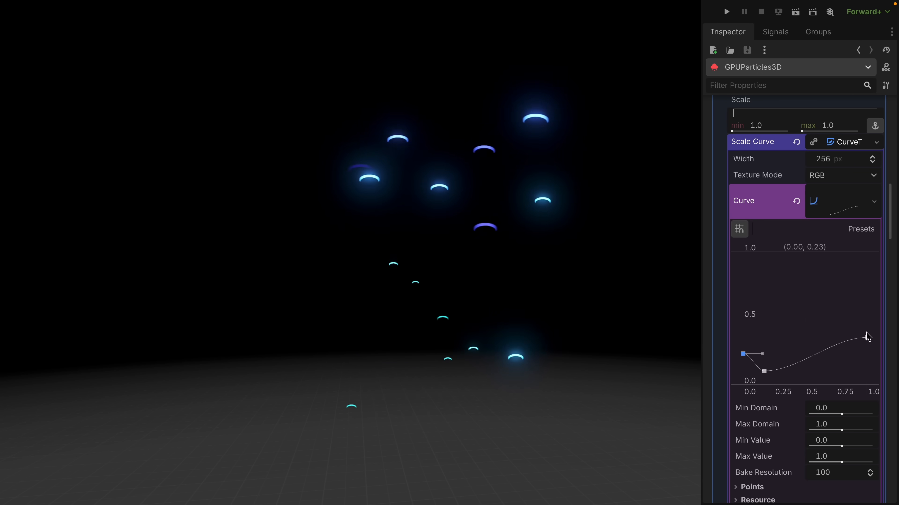
Raise the end point of the 3D particles' scale curve and set the particle amount to 1000.
drag(882, 337, 875, 307)
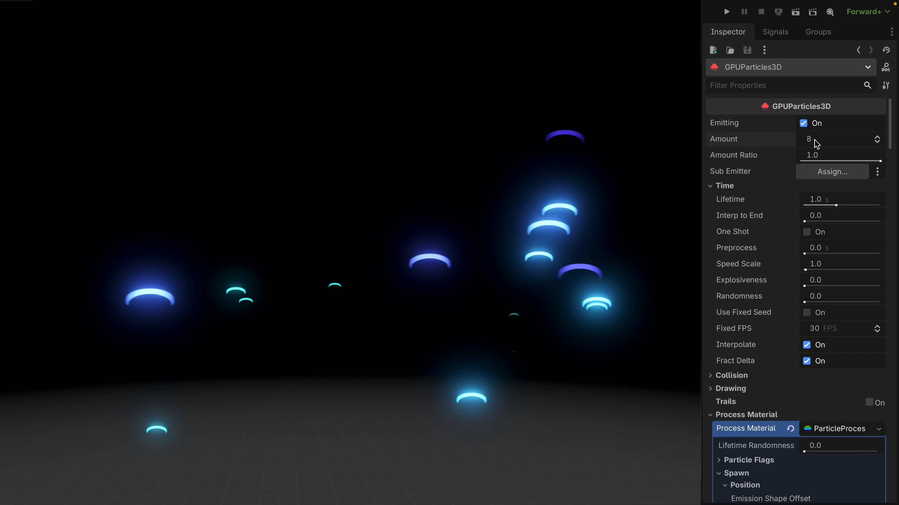
click(813, 139)
text(1000)
key(Return)
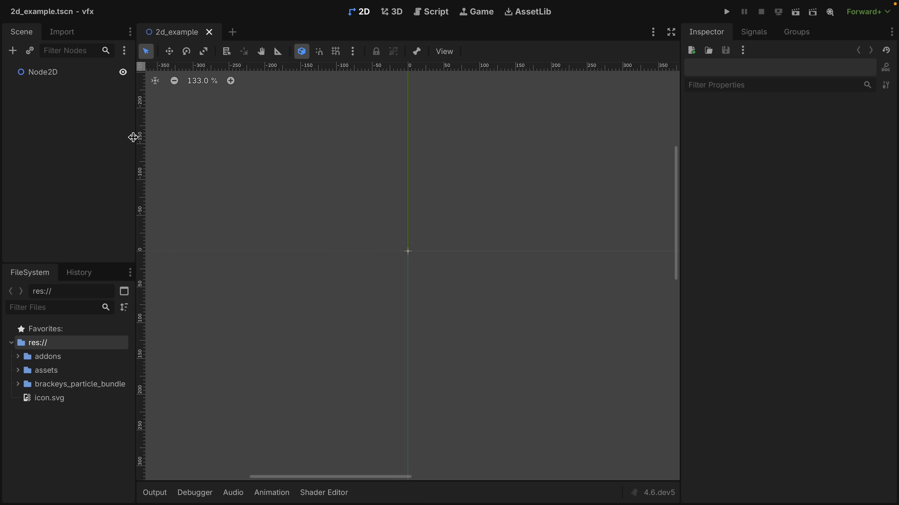
Add a GPUParticles2D node as a child of Node2D in the 2d_example scene.
click(13, 51)
text(particles)
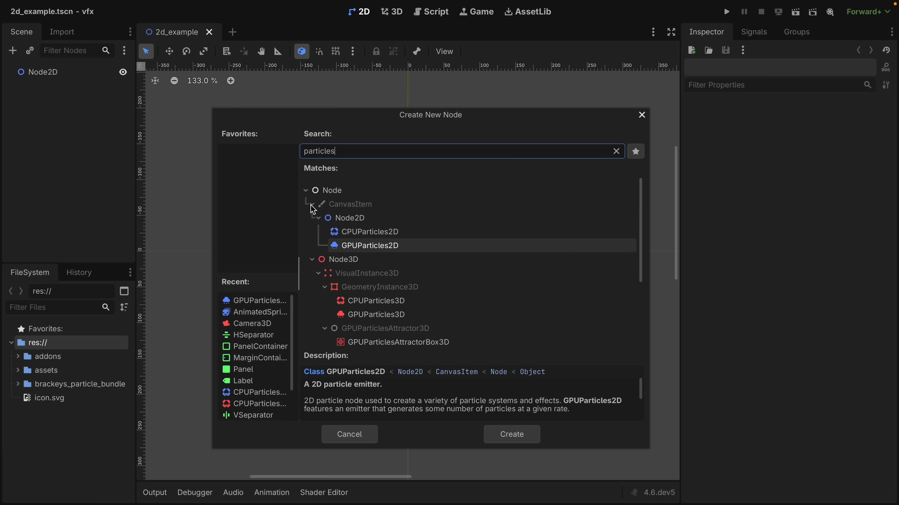
click(418, 235)
click(418, 245)
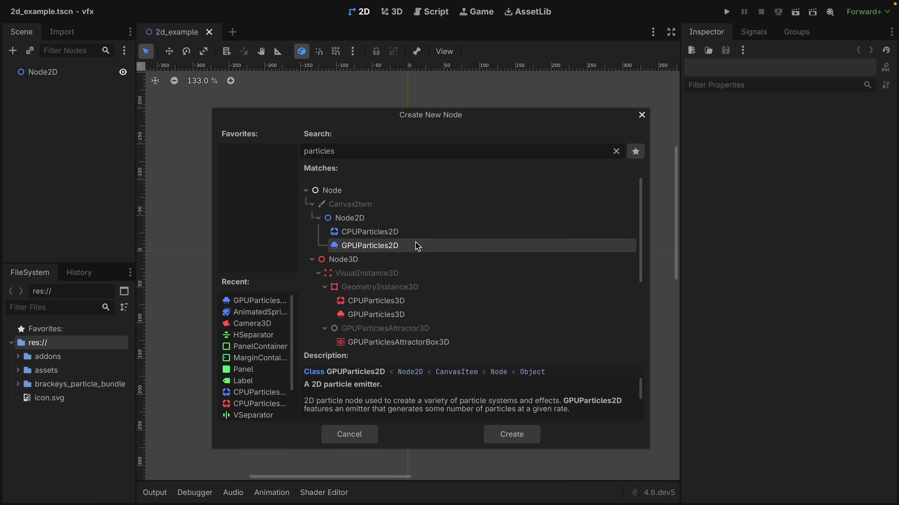
click(424, 230)
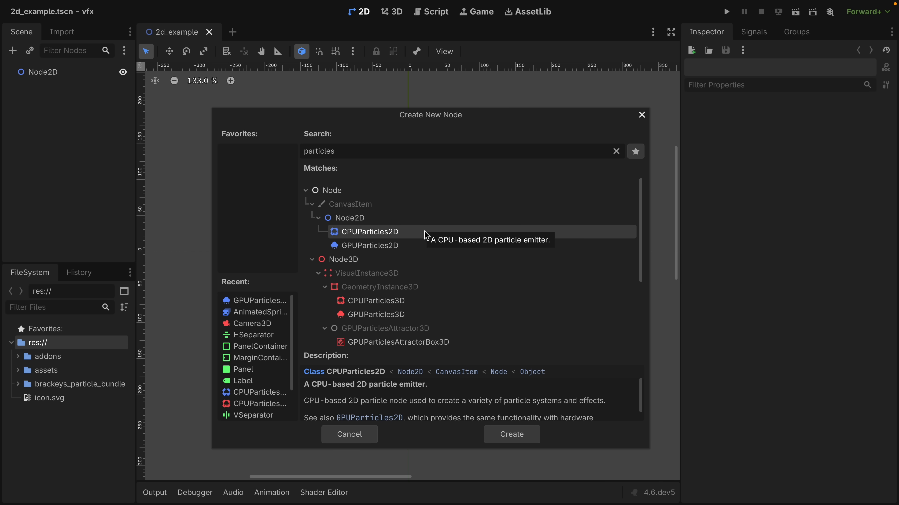
click(414, 246)
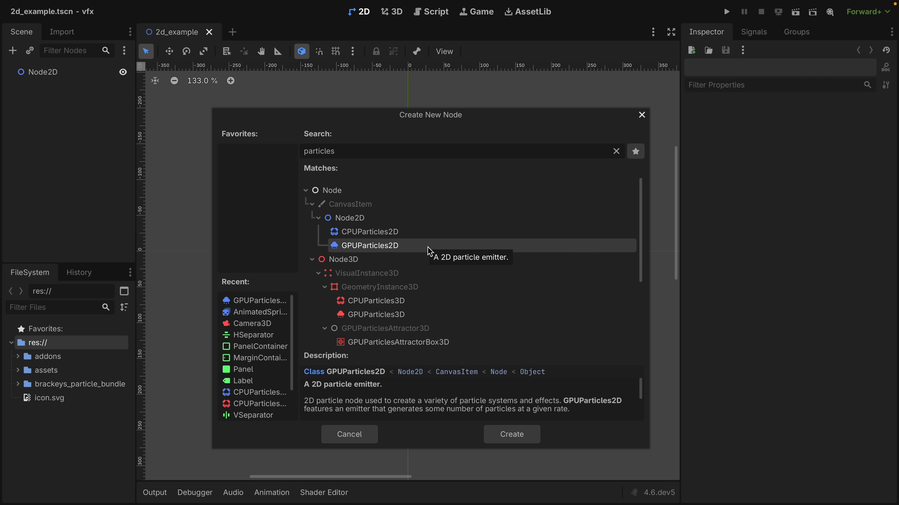
click(509, 436)
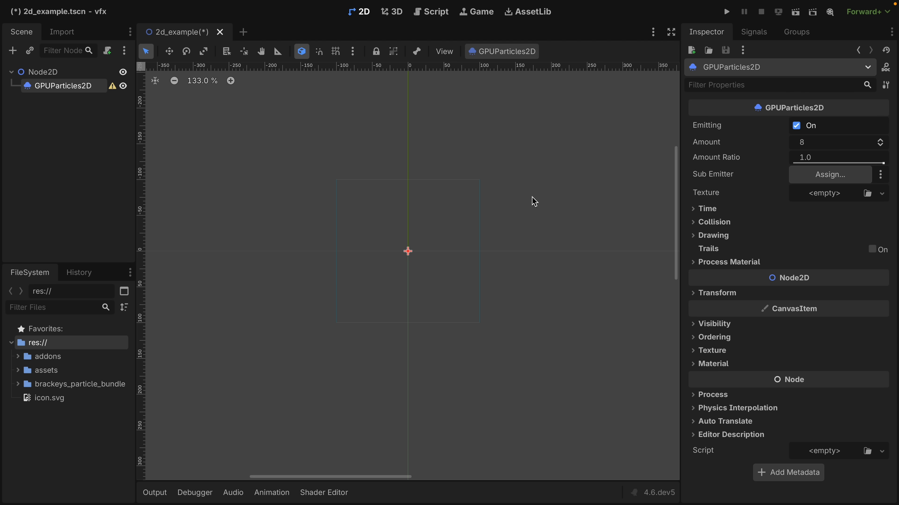
scroll(455, 224, up, 3)
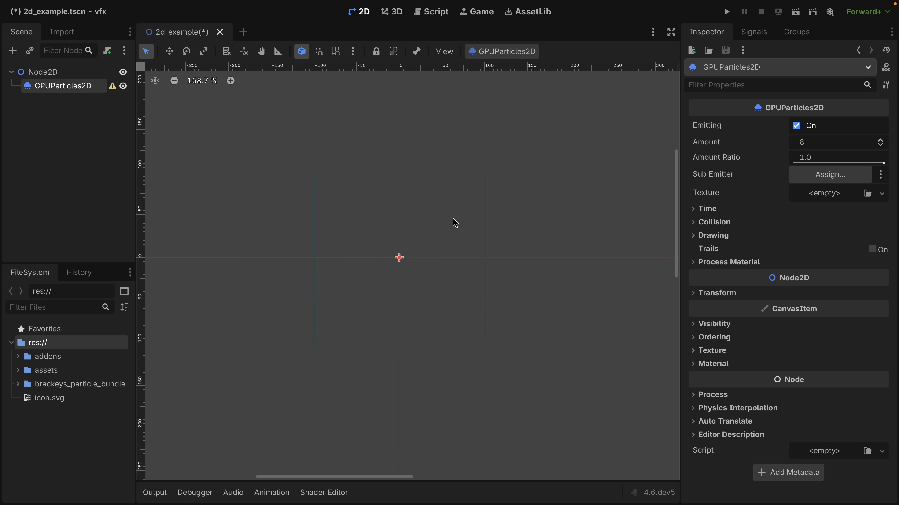
click(503, 53)
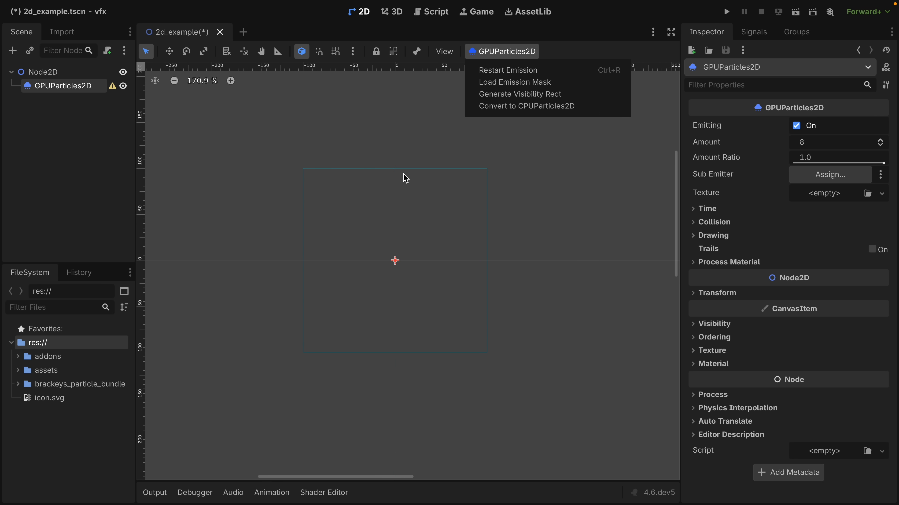
click(686, 146)
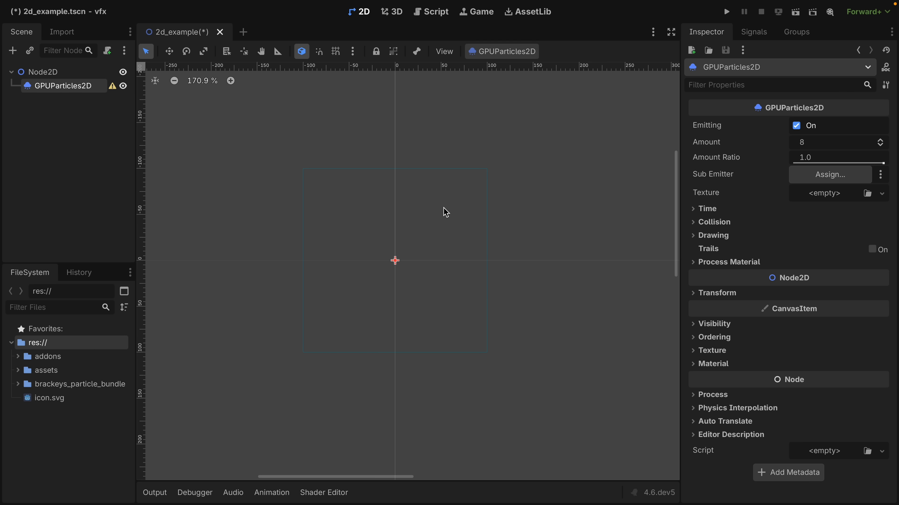
scroll(446, 213, up, 5)
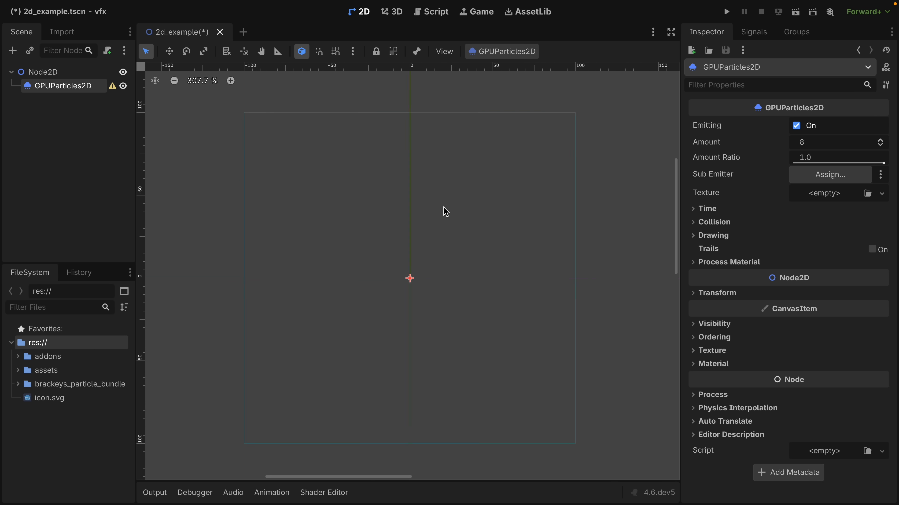
scroll(443, 208, left, 1)
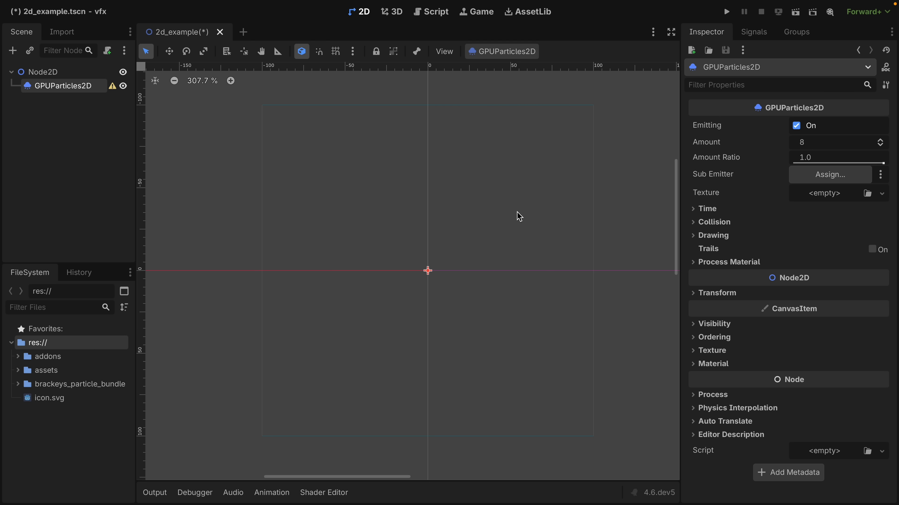
Assign a new ParticleProcessMaterial as the process material of the GPUParticles2D node.
click(715, 264)
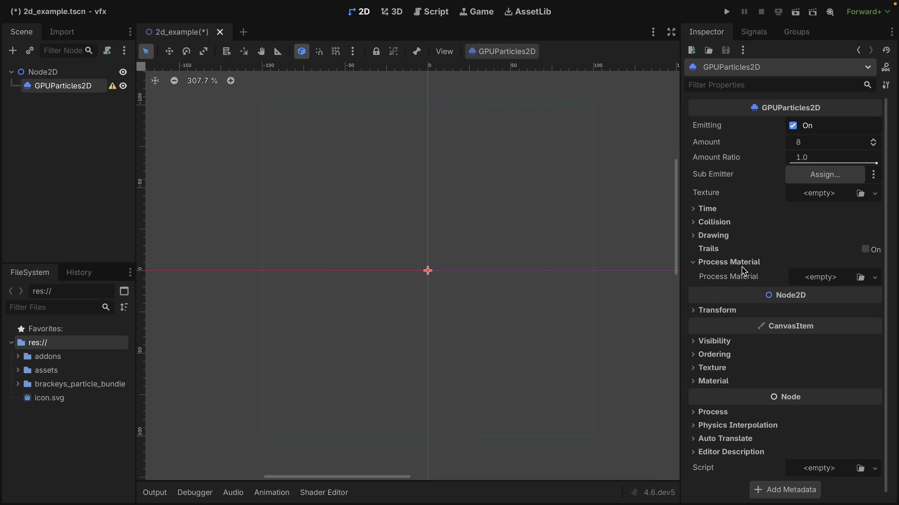
click(821, 281)
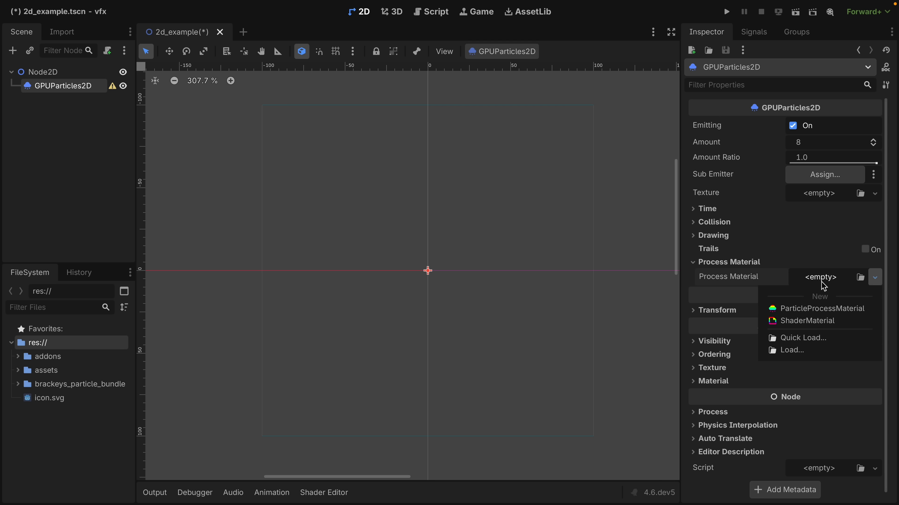
click(843, 310)
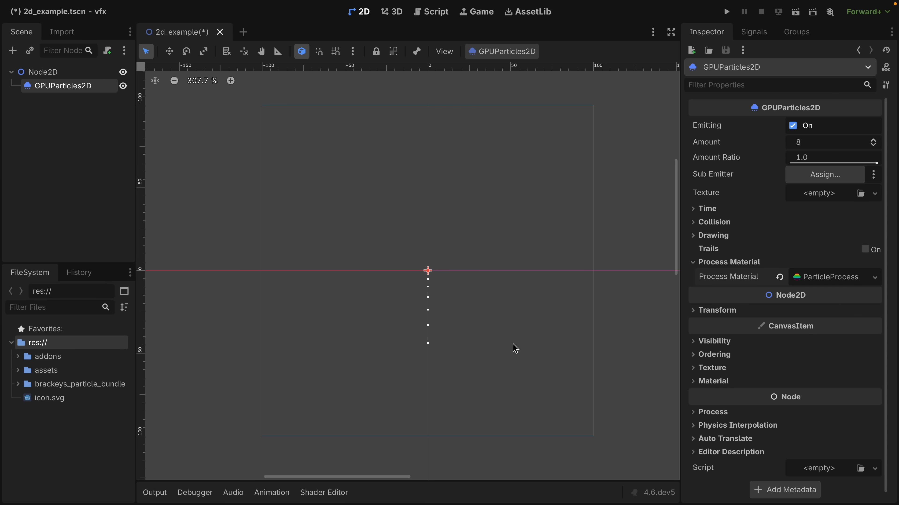
scroll(432, 340, up, 9)
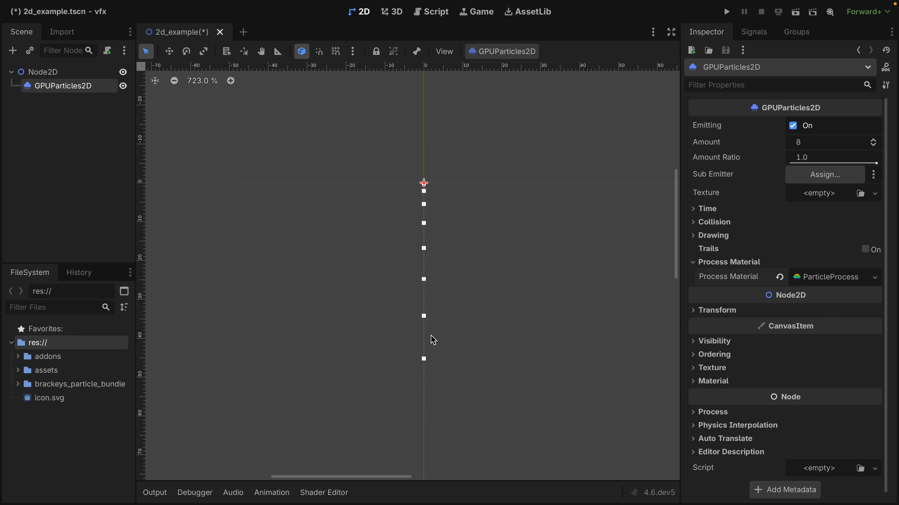
scroll(433, 340, down, 4)
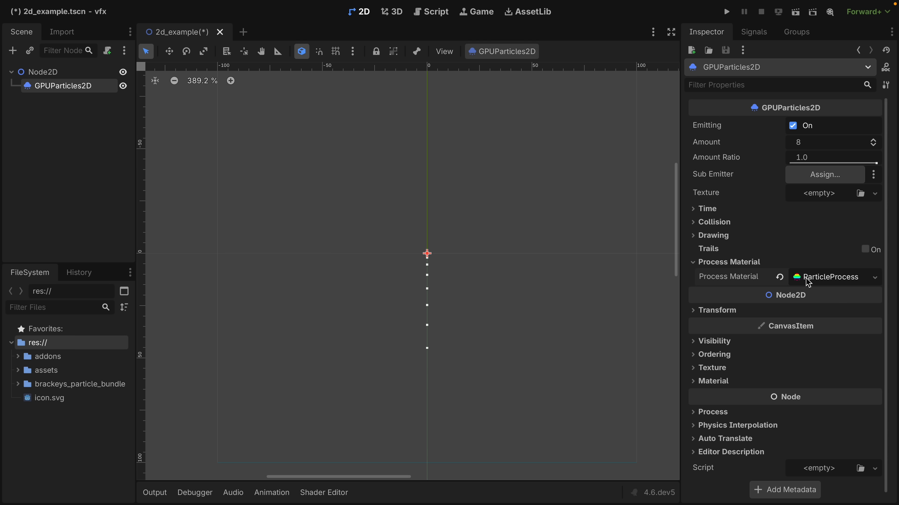
Open the process material's settings and look through its Spawn, Animated Velocity and Accelerations groups.
click(803, 277)
scroll(792, 279, down, 3)
click(741, 235)
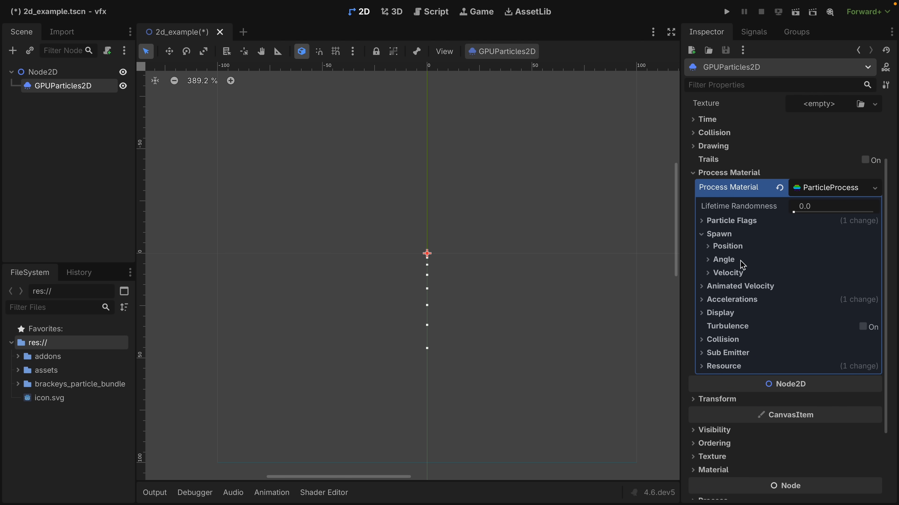
click(739, 287)
click(730, 366)
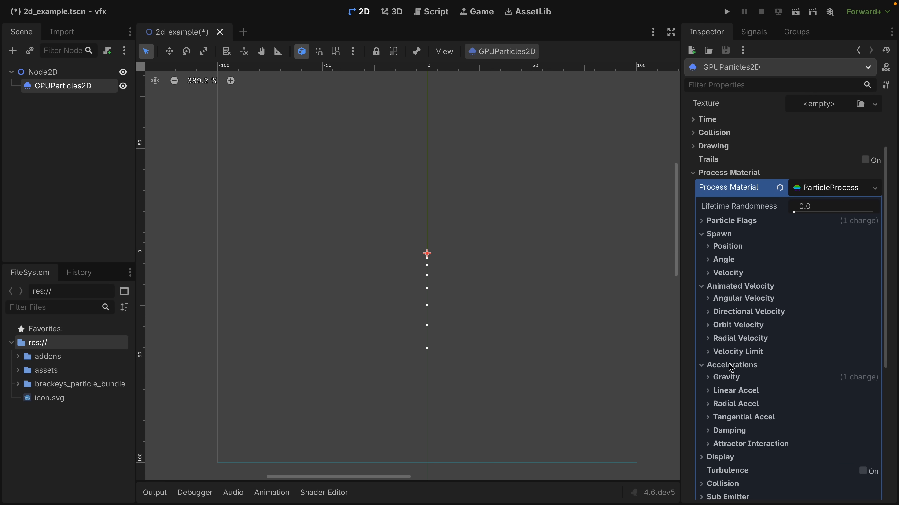
click(730, 366)
click(733, 290)
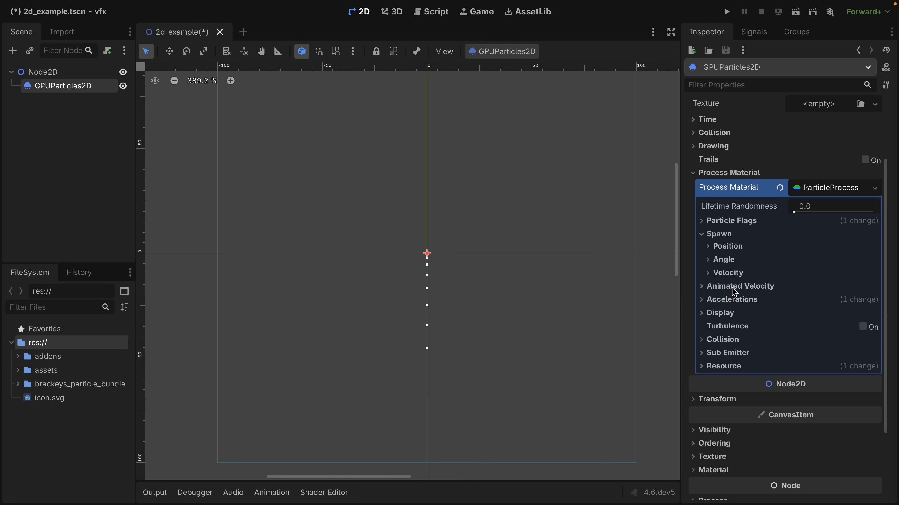
Set the initial spawn velocity in the particles' process material to 100.
click(727, 273)
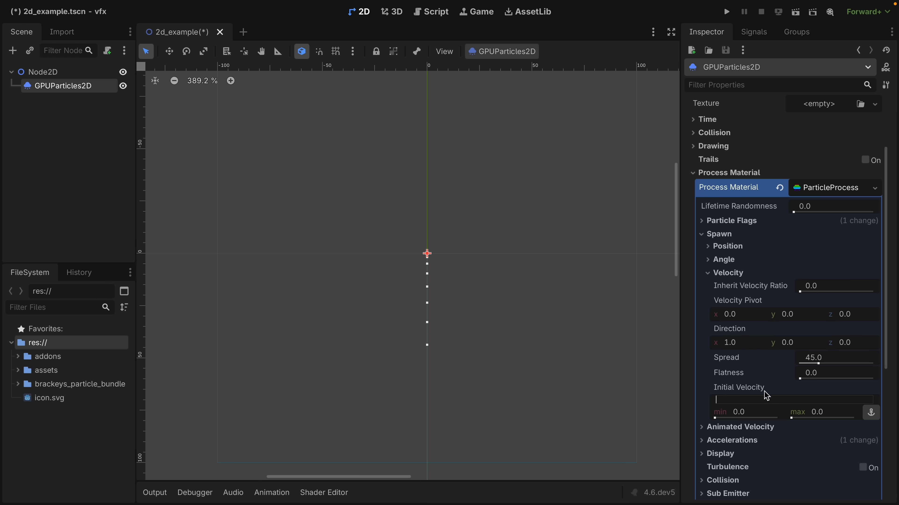
click(757, 415)
text(100)
key(Return)
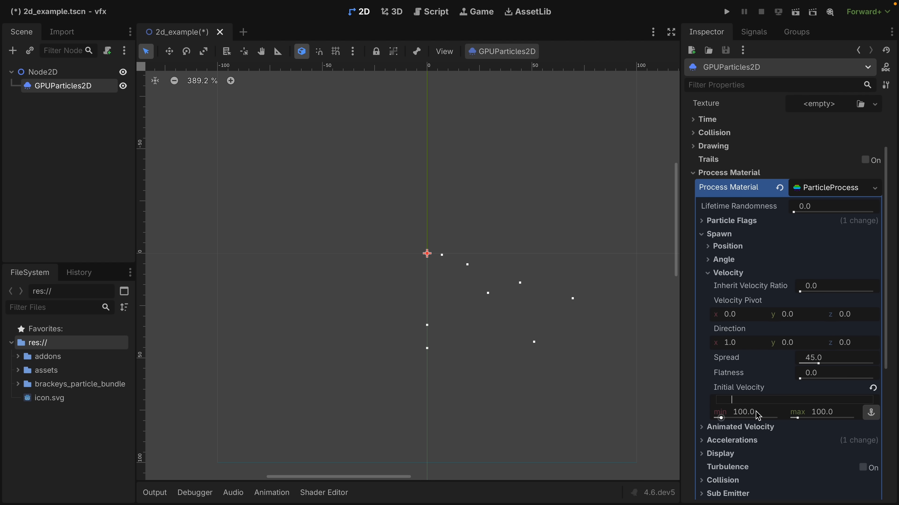
Set the spread of the particles' spawn velocity to 180 so they emit in all directions.
click(831, 360)
text(180)
key(Return)
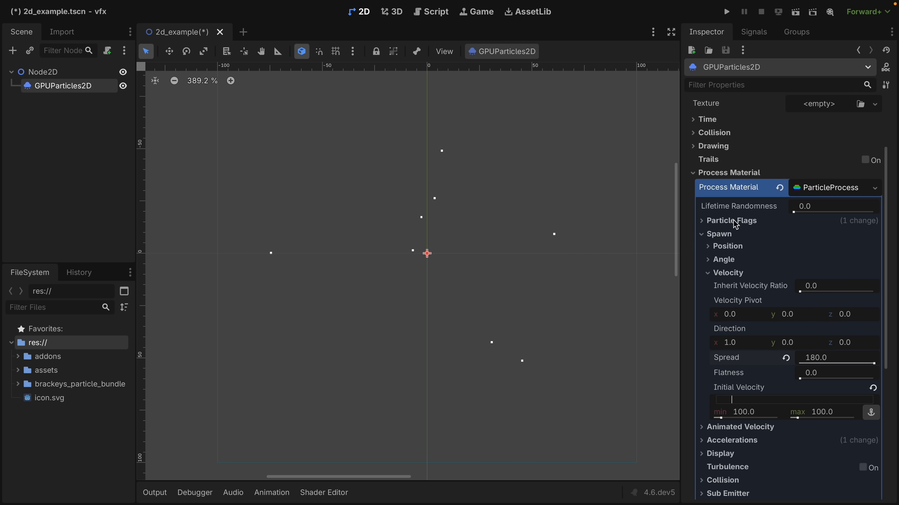
scroll(758, 195, down, 3)
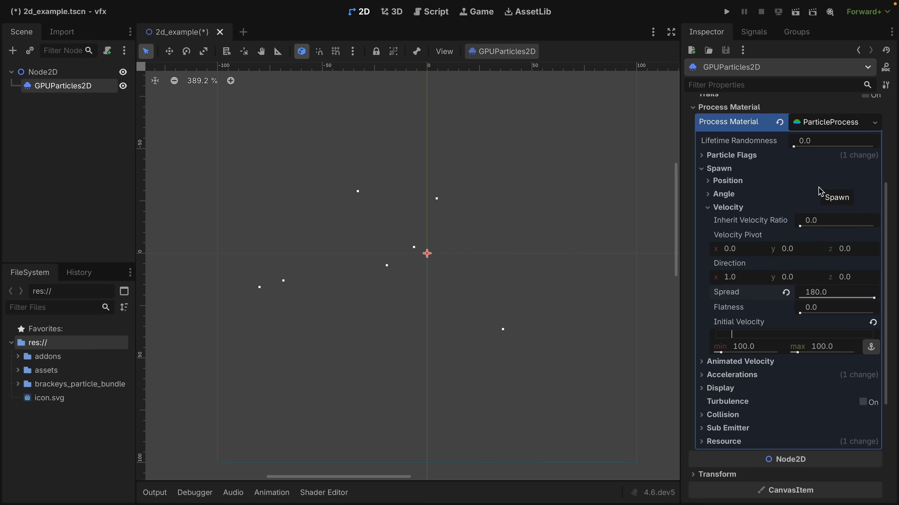
scroll(800, 186, up, 7)
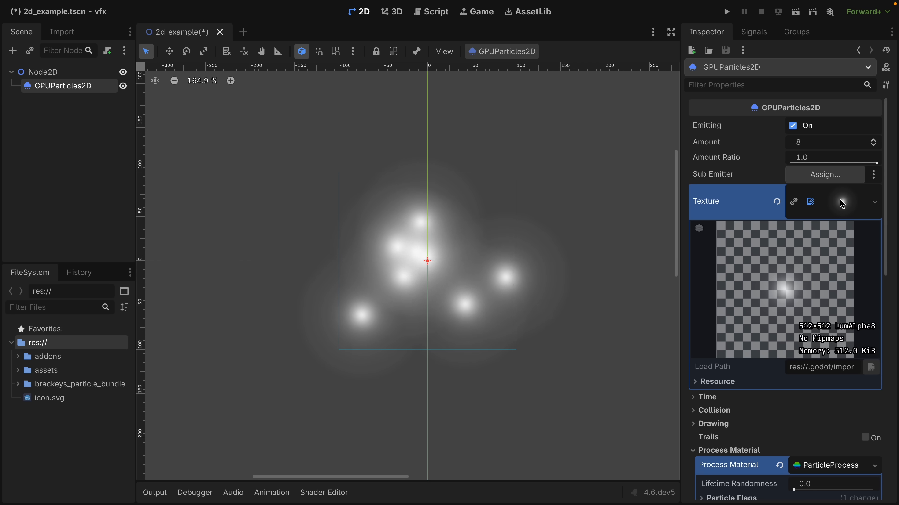
Use the spotlight_01_a.png image as the particle texture and set the 2D particle amount to 60.
click(842, 201)
click(814, 143)
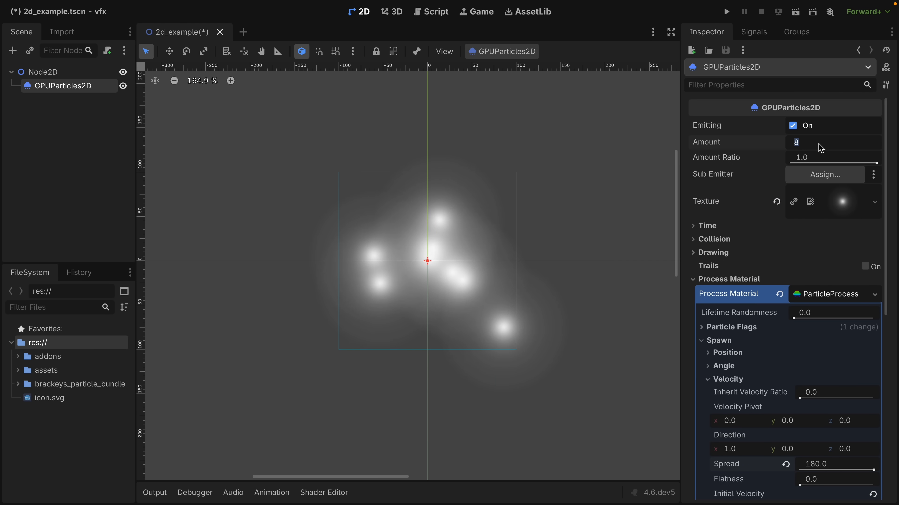
text(60)
key(Return)
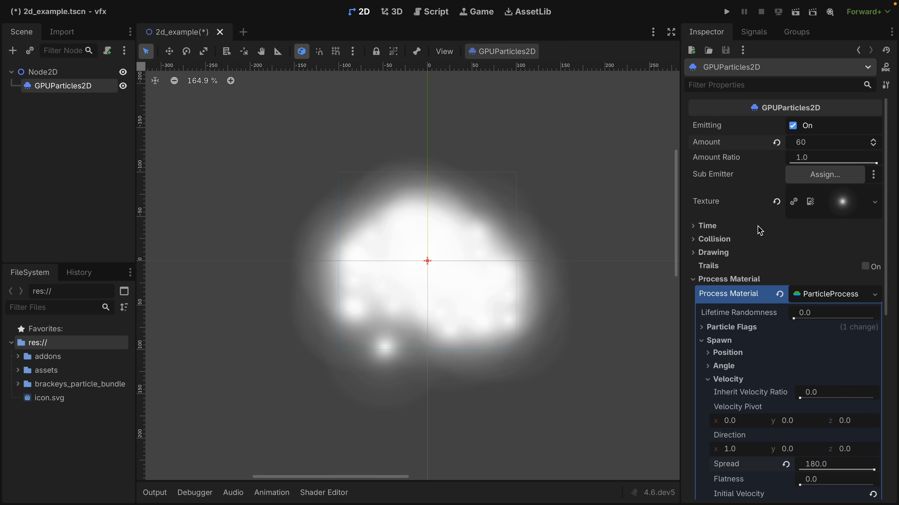
Set the particles' lifetime to 2 seconds in the time settings.
click(758, 226)
click(814, 239)
text(2)
key(Return)
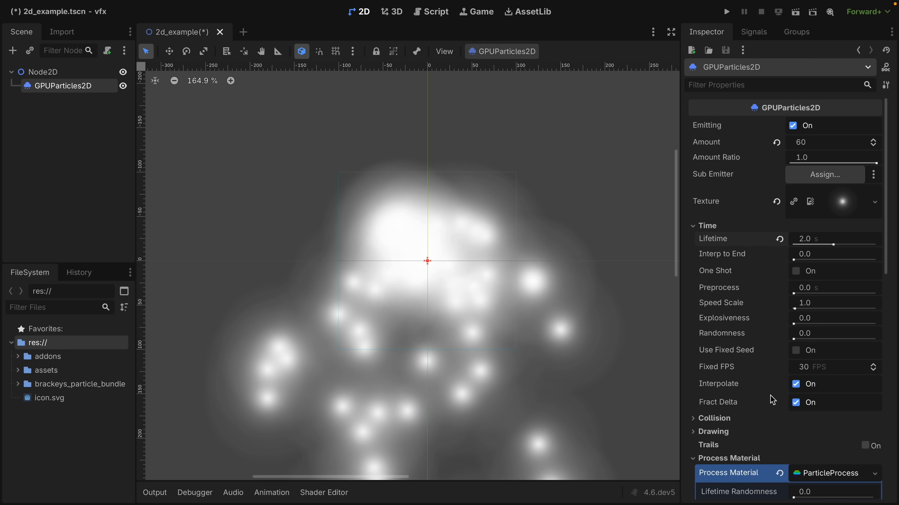
Set the particles' fixed FPS to 60.
click(813, 370)
text(6)
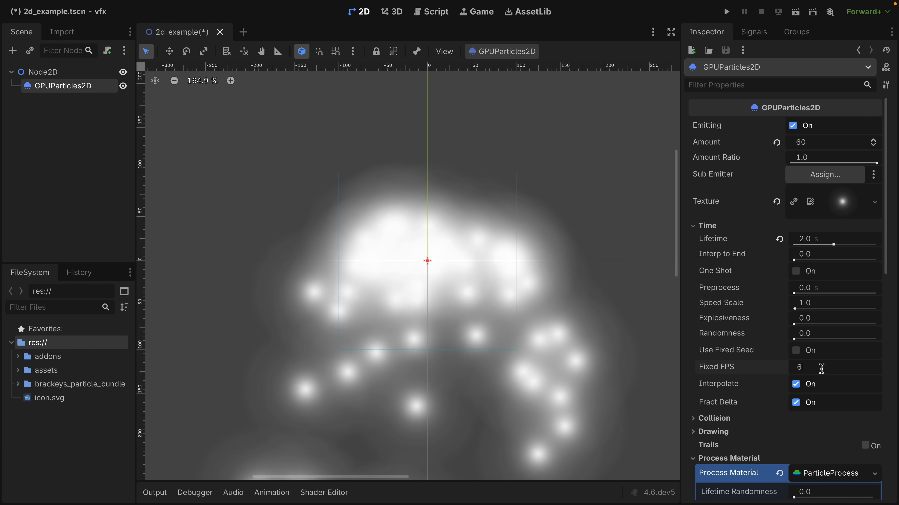
text(0)
key(Return)
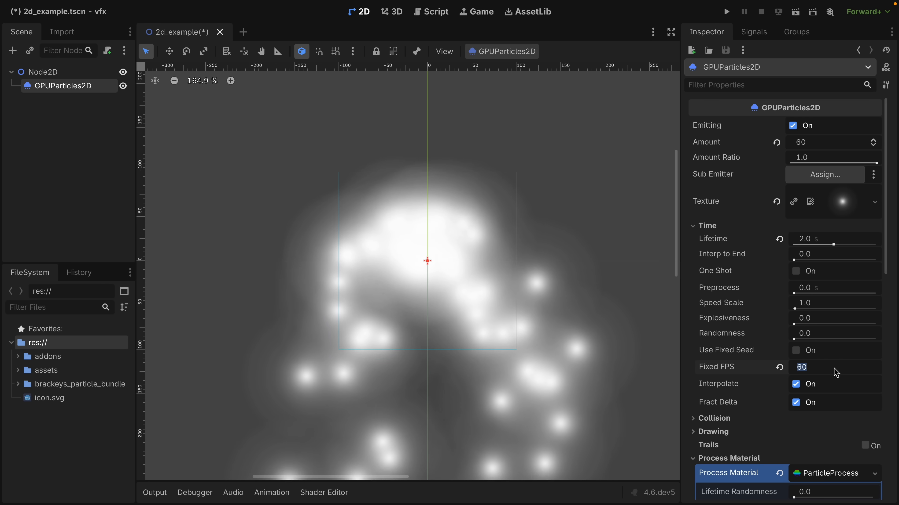
Set the particles' fixed FPS to 0.
text(0)
key(Return)
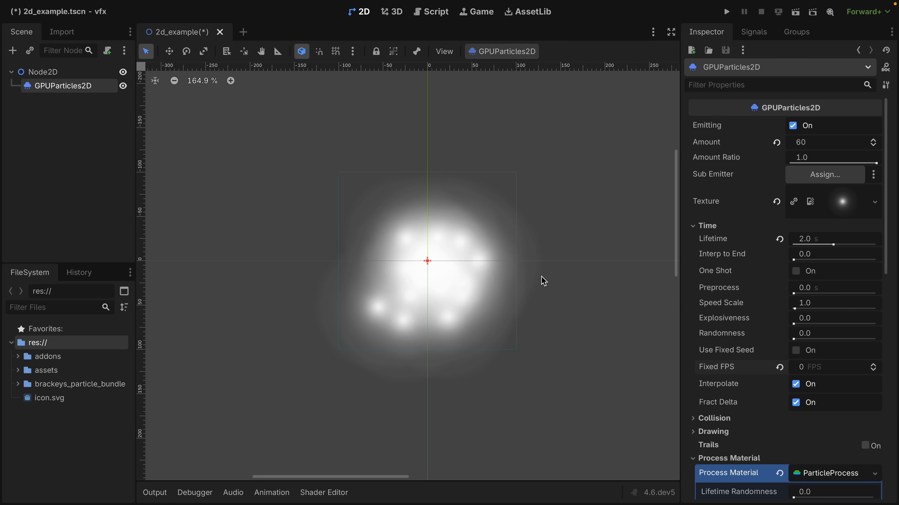
ctrl+scroll(507, 267, down, 5)
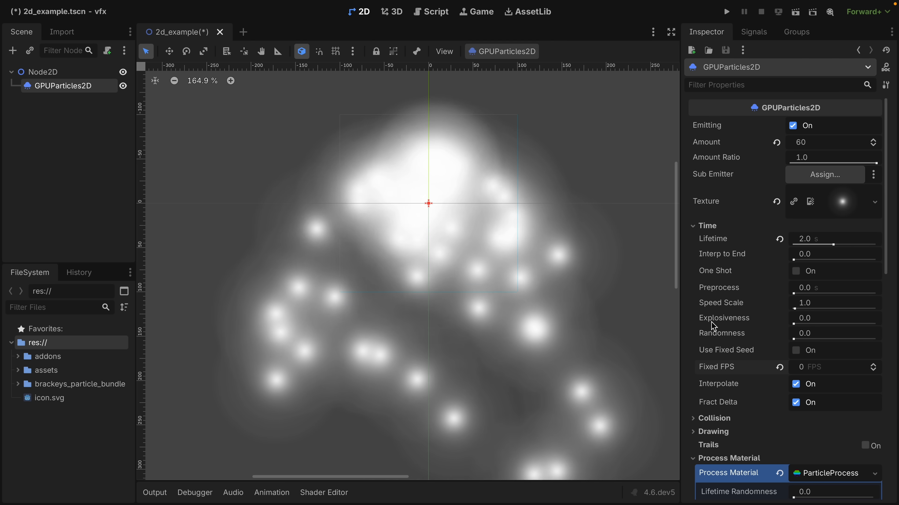
Set the particles' explosiveness to 1.
click(821, 320)
text(1)
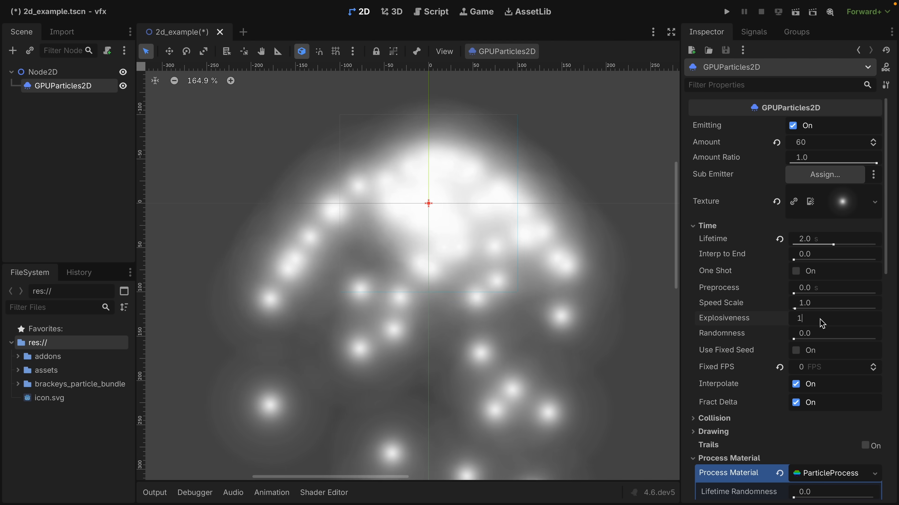
key(Return)
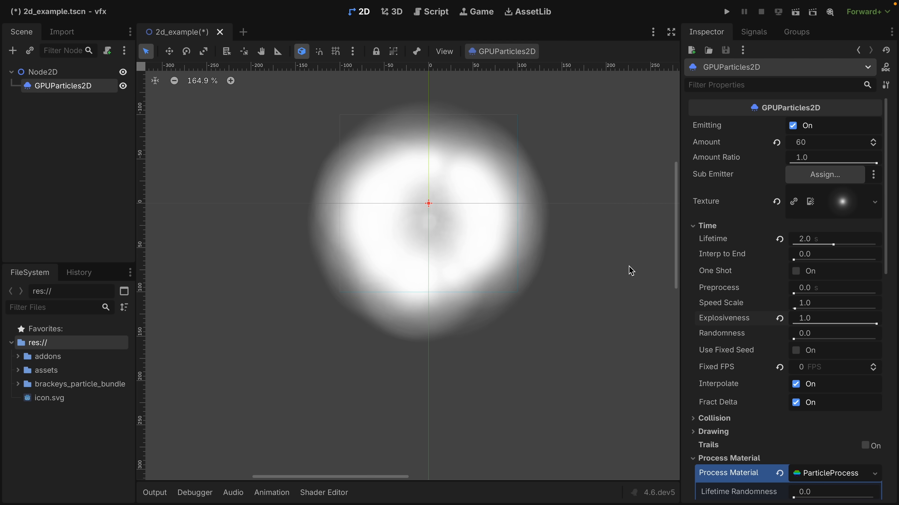
Set the particles' explosiveness to 0.7 and toggle the One Shot option.
click(812, 322)
text(.7)
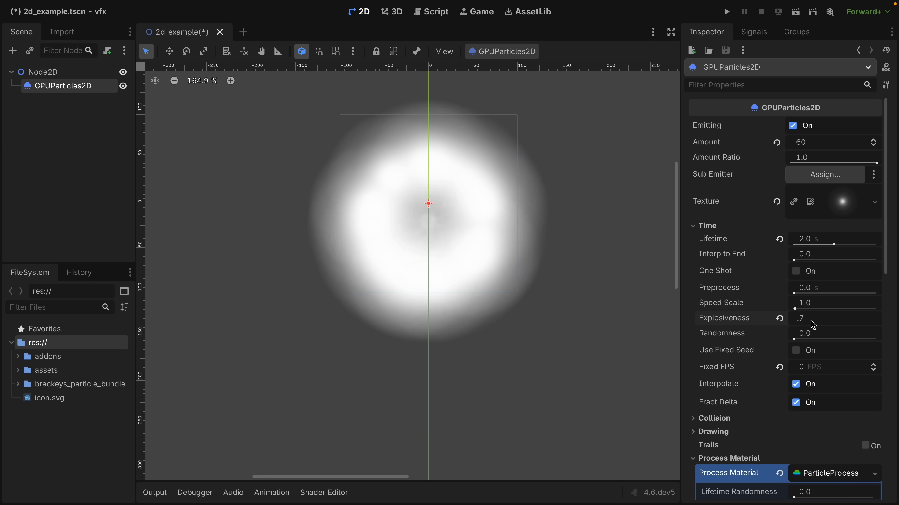
key(Return)
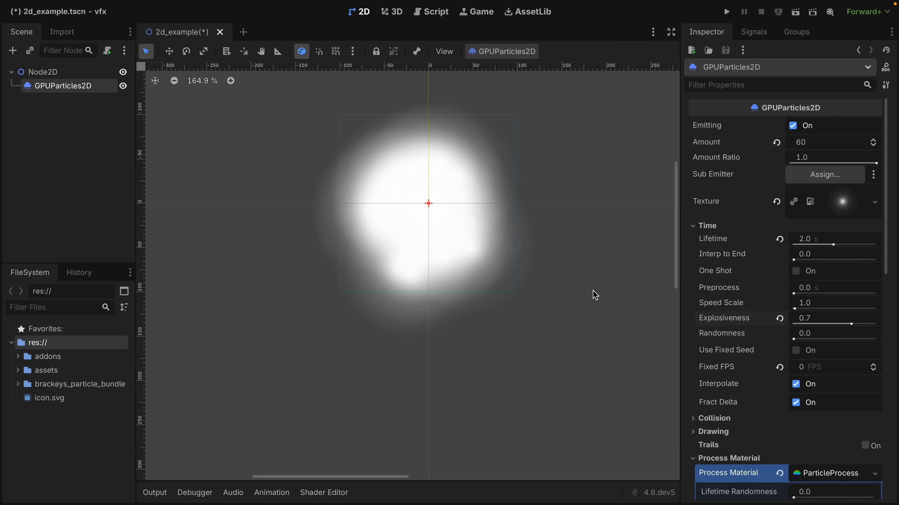
scroll(595, 295, down, 3)
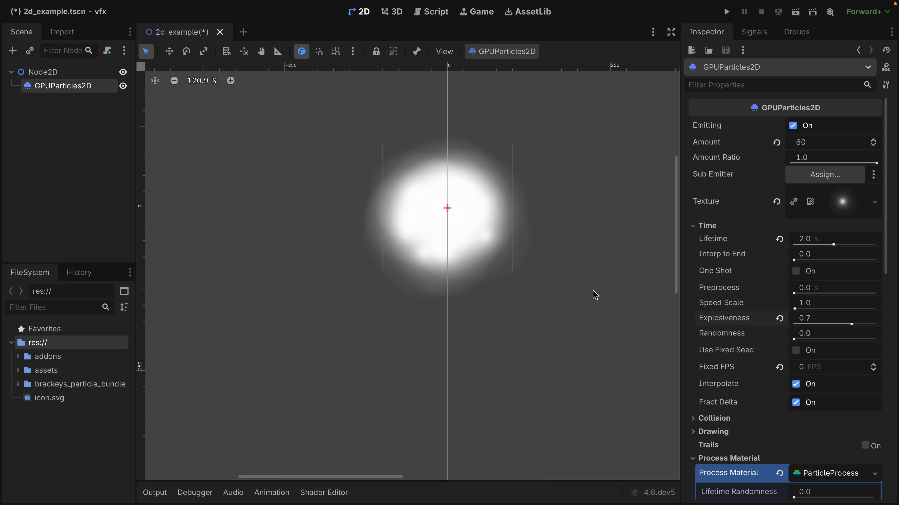
click(796, 271)
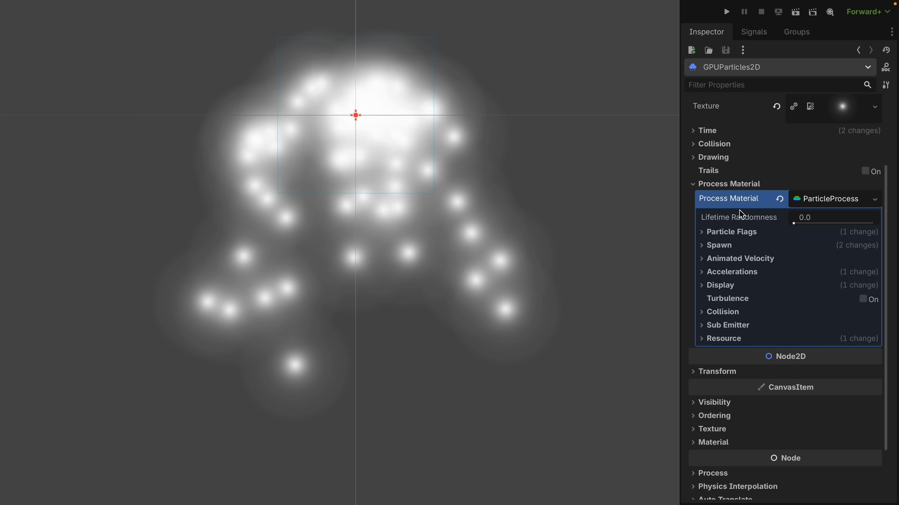
Examine the position, angle and velocity properties in the process material's Spawn settings.
click(727, 246)
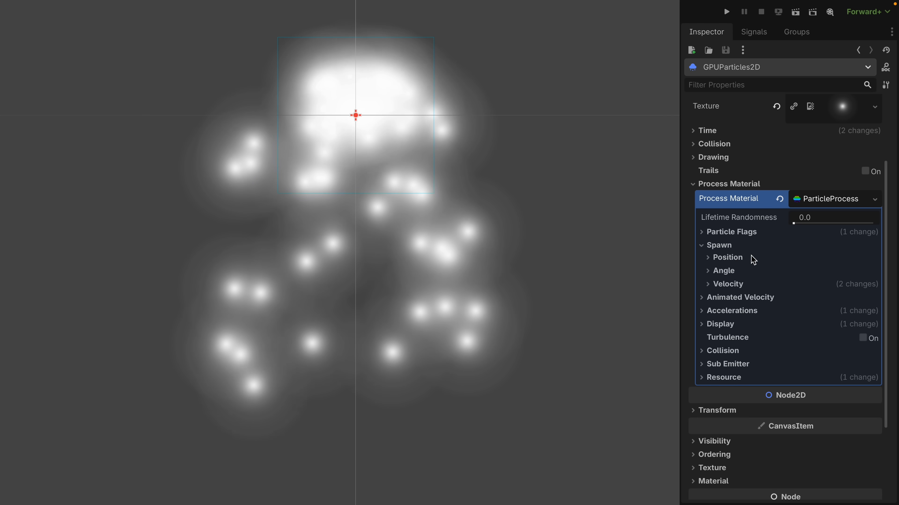
click(751, 258)
click(722, 345)
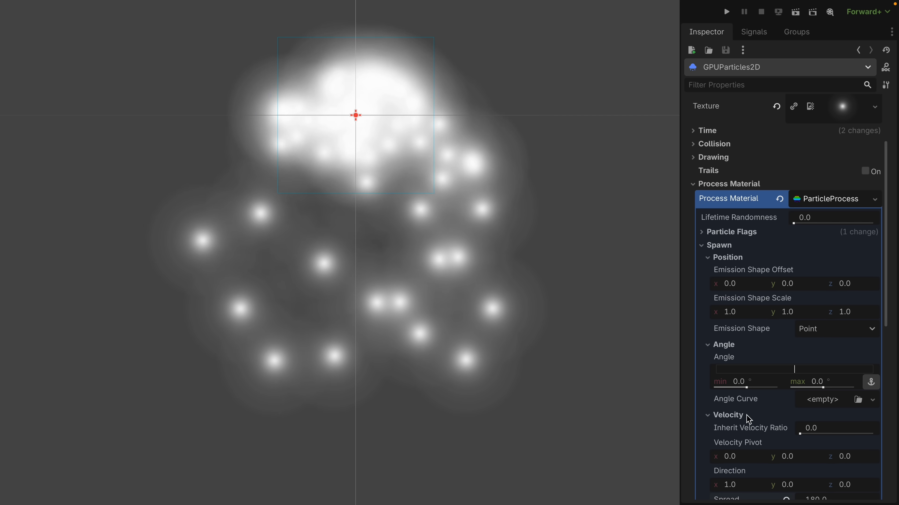
scroll(746, 418, down, 4)
scroll(748, 418, up, 2)
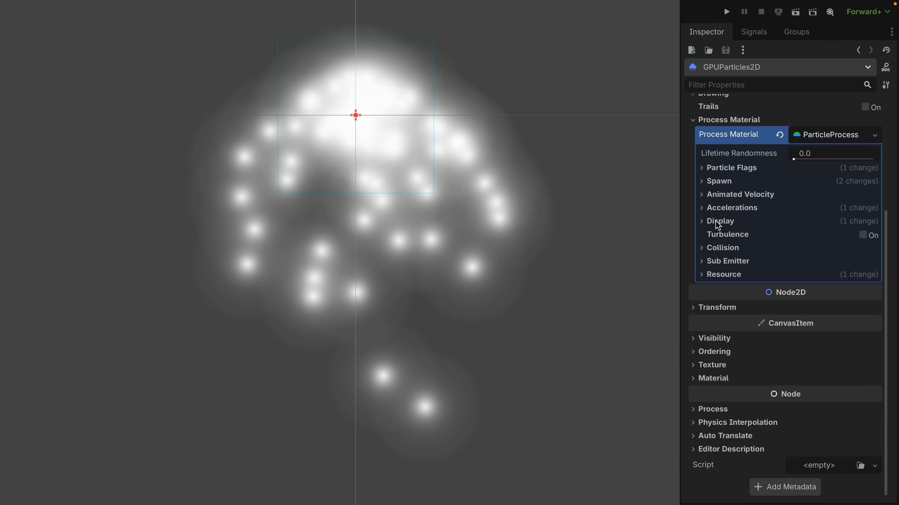
Set the particles' display scale range to a minimum of 0.05 and a maximum of 0.3.
click(718, 222)
click(716, 234)
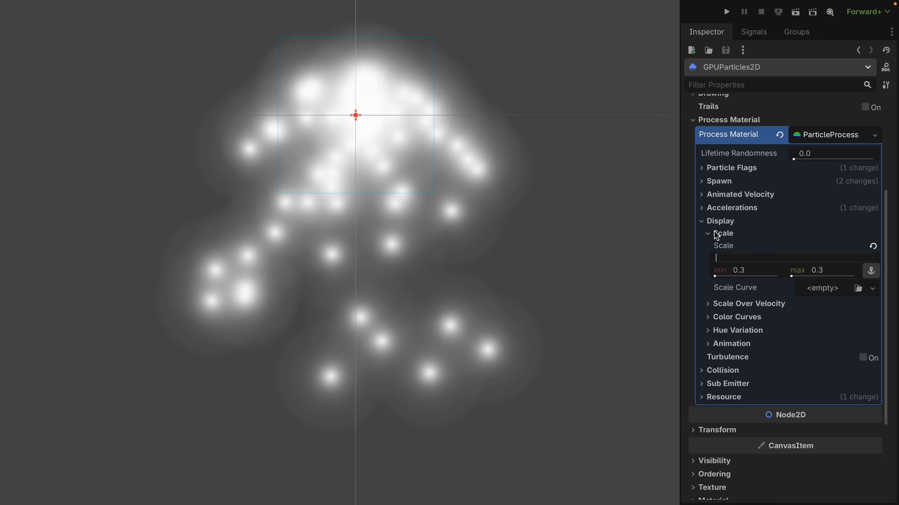
click(835, 273)
text(.2)
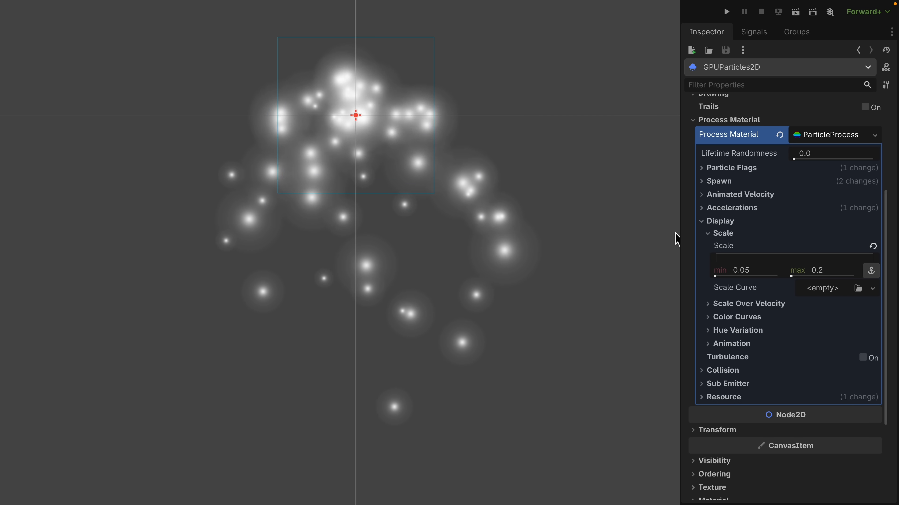
click(834, 278)
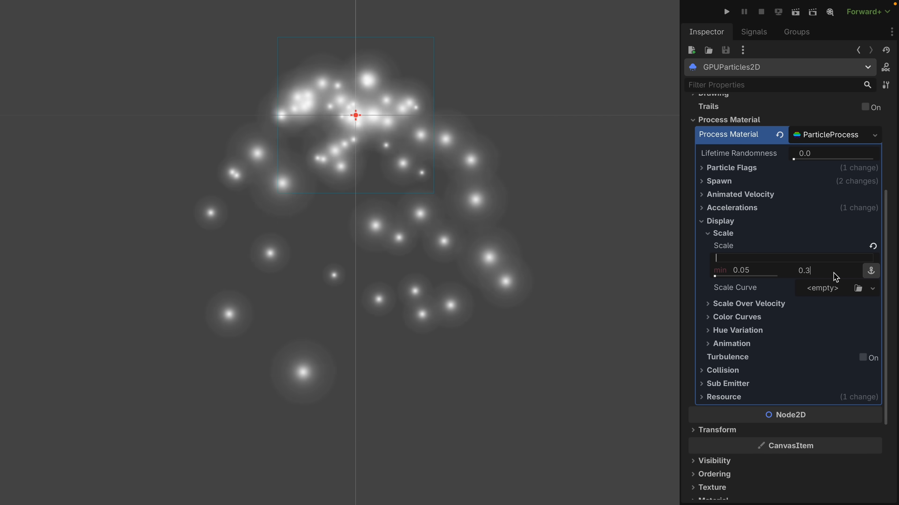
Assign a new CurveTexture to the particles' scale curve and open its curve for editing.
click(832, 291)
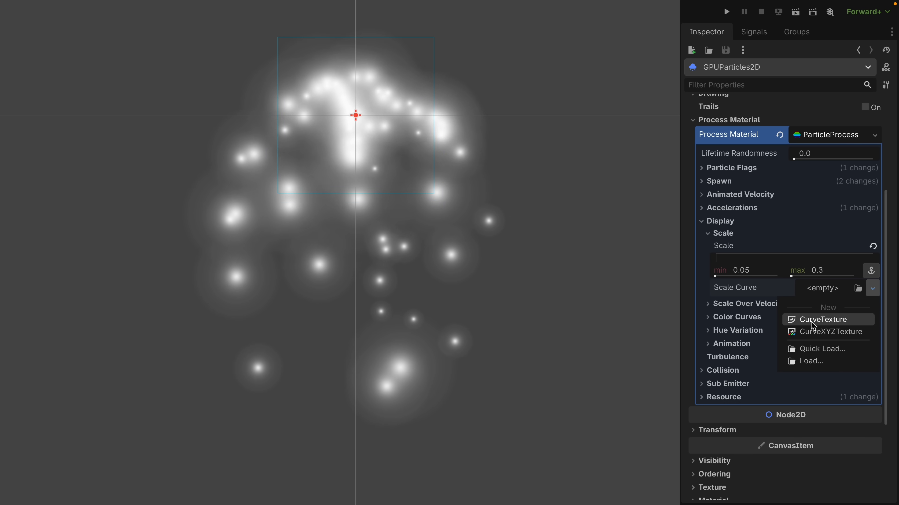
click(854, 321)
click(841, 288)
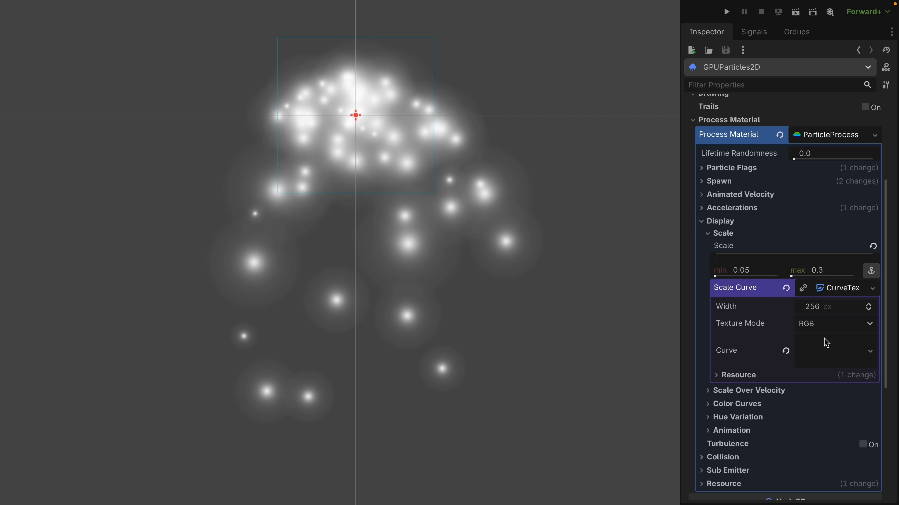
click(819, 350)
click(782, 377)
scroll(760, 390, down, 2)
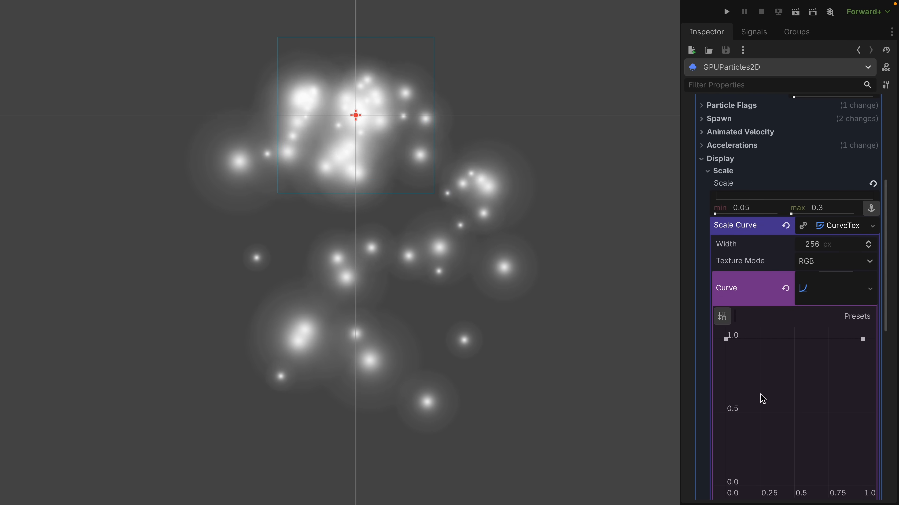
Shape the scale curve to rise from 0 to a peak of 1.0 at about 0.17, then fall to 0 at 1.0.
drag(763, 342, 726, 486)
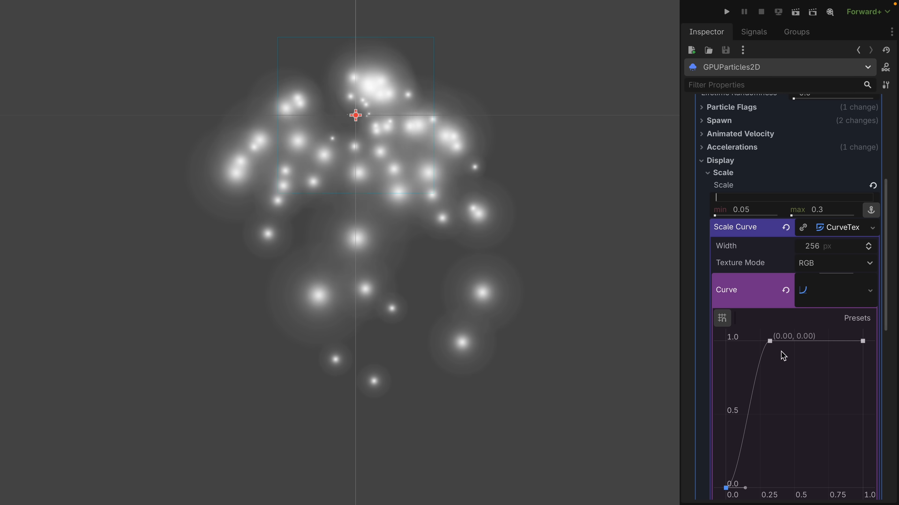
drag(772, 343, 749, 342)
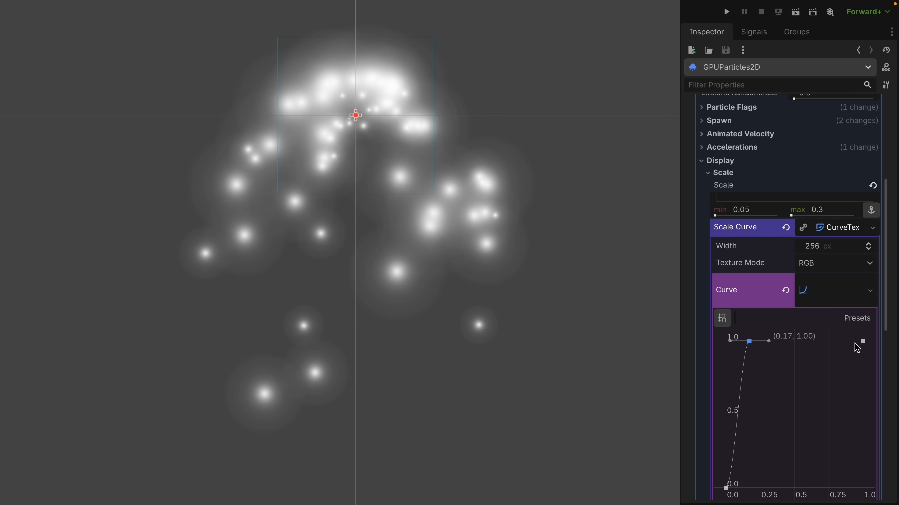
click(863, 342)
drag(863, 341, 876, 503)
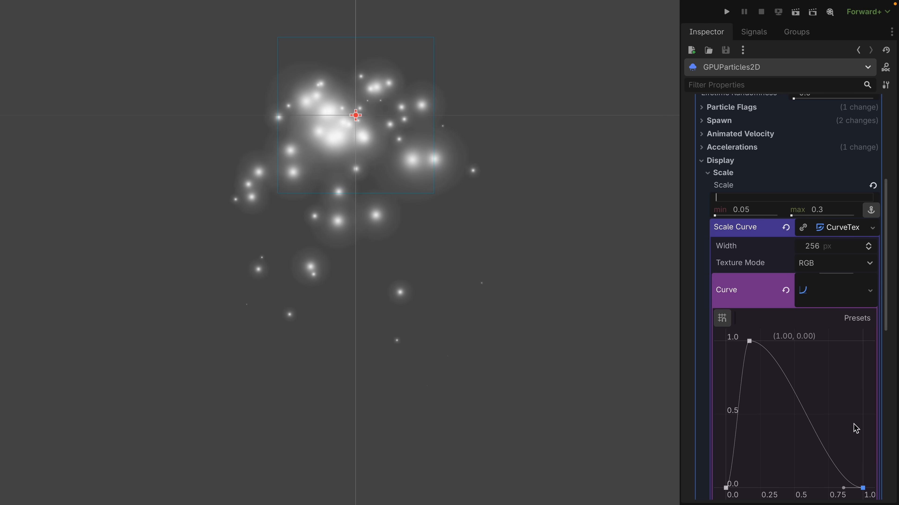
Assign a new GradientTexture1D to the color ramp in the Color Curves settings and open its gradient for editing.
scroll(853, 408, down, 3)
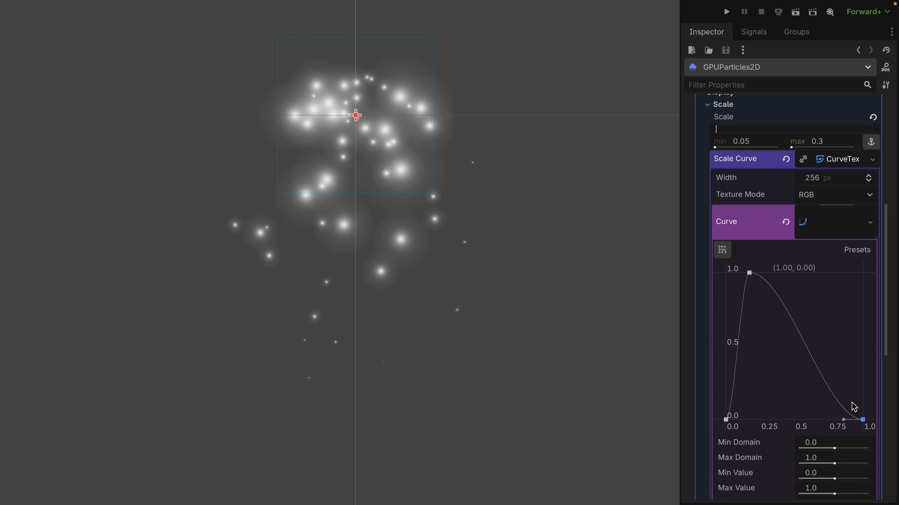
scroll(836, 349, down, 2)
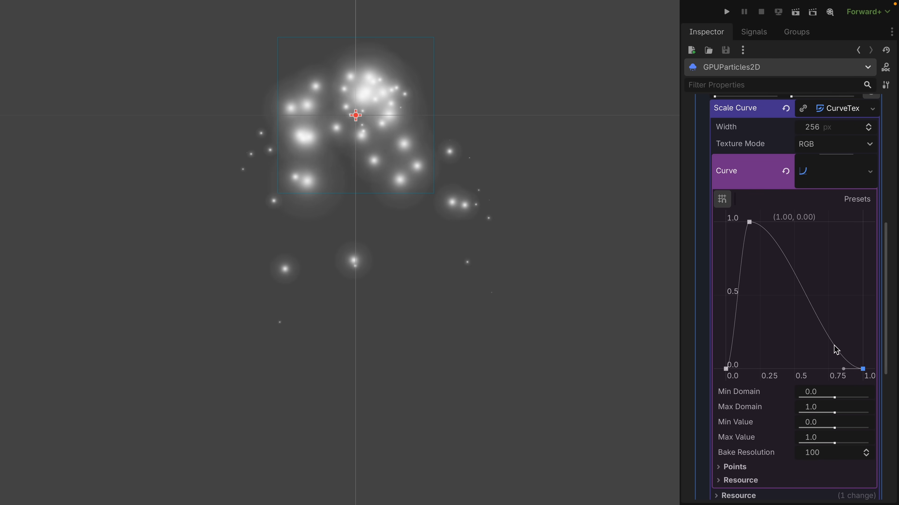
scroll(836, 349, up, 1)
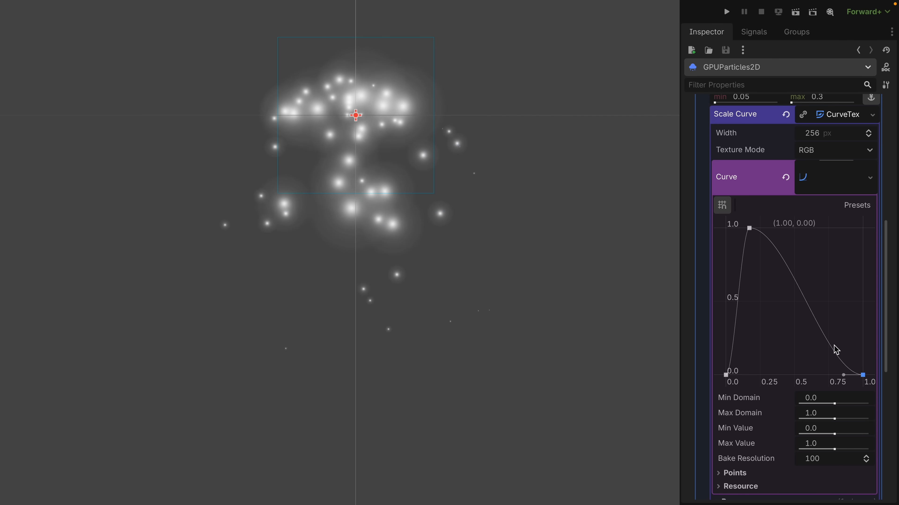
scroll(836, 350, up, 6)
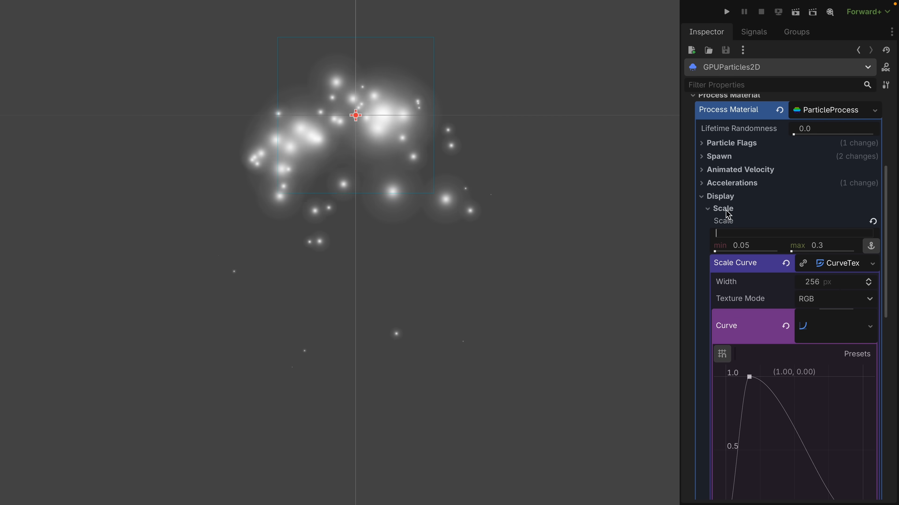
click(726, 210)
click(723, 236)
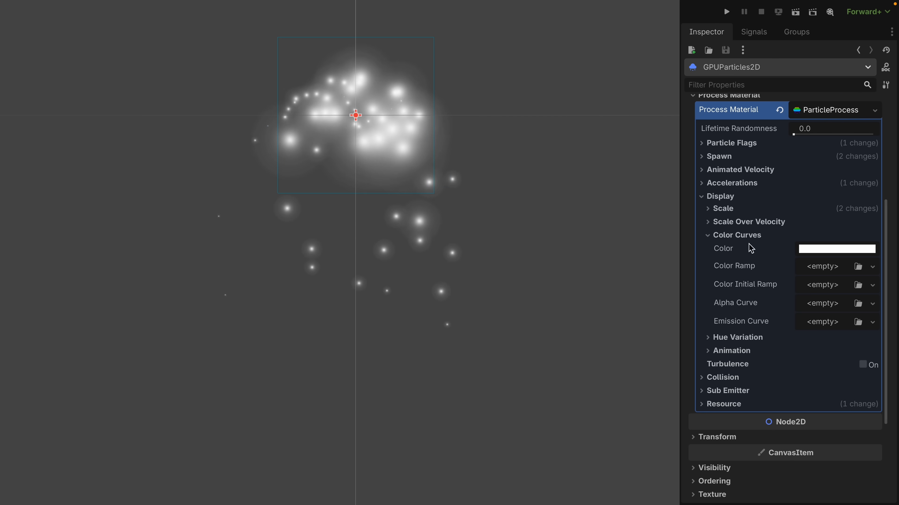
click(817, 269)
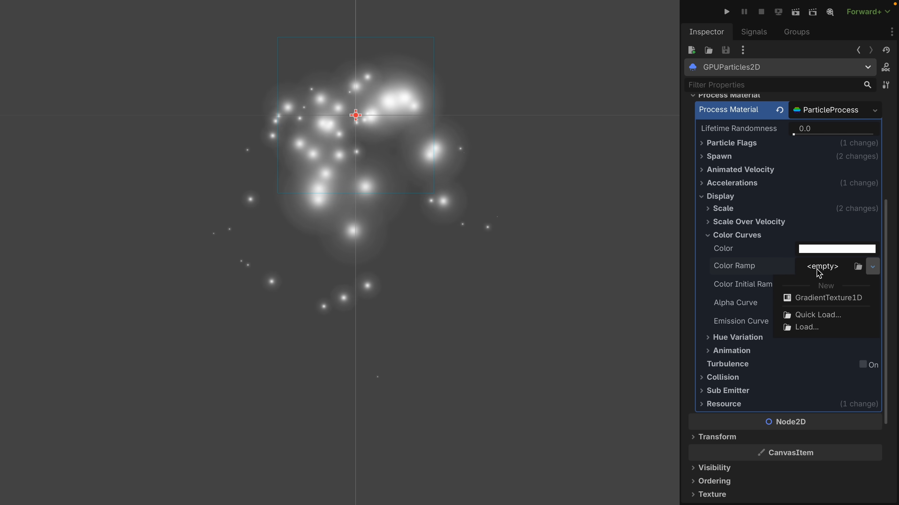
click(817, 296)
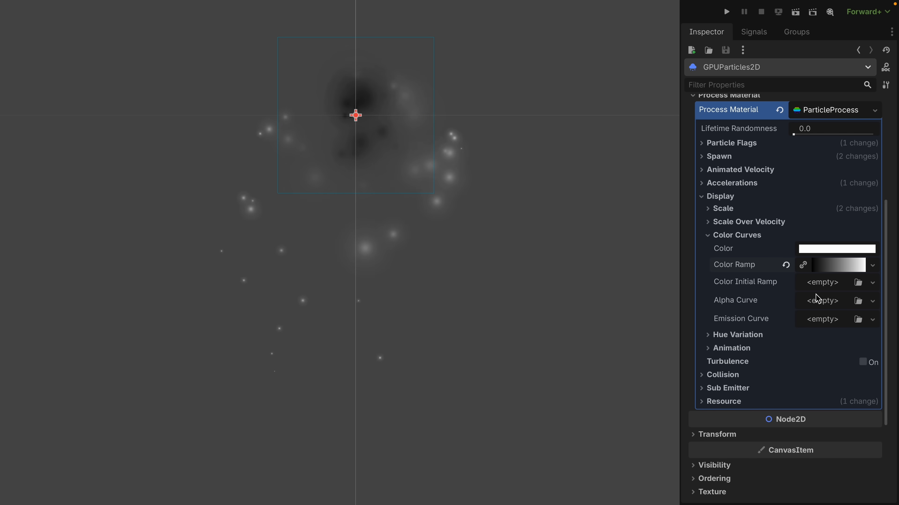
click(828, 268)
click(824, 287)
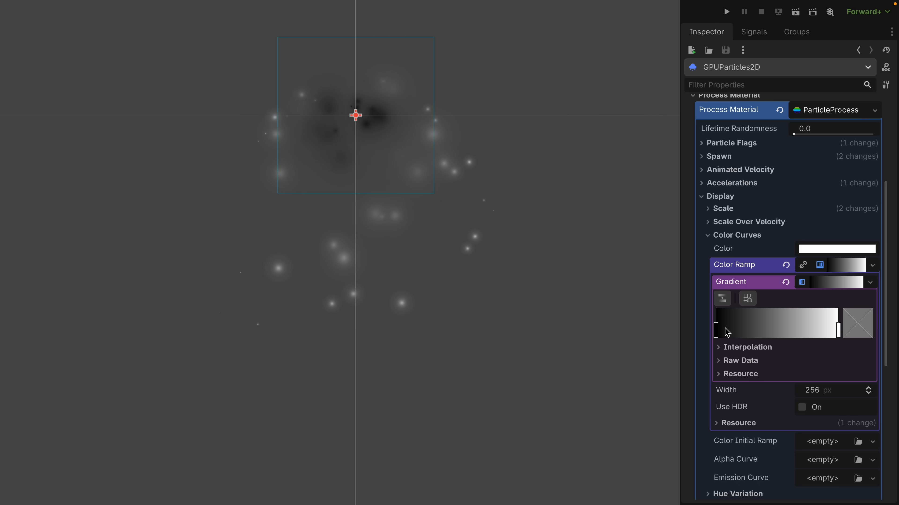
Move the color ramp's black and white stops closer together, then add a stop near the start and brighten its color.
drag(717, 331, 749, 332)
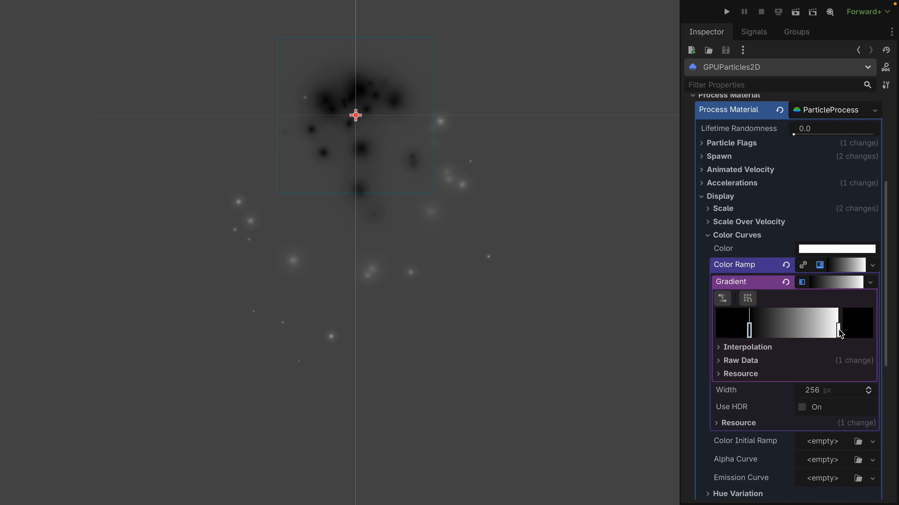
drag(838, 331, 770, 331)
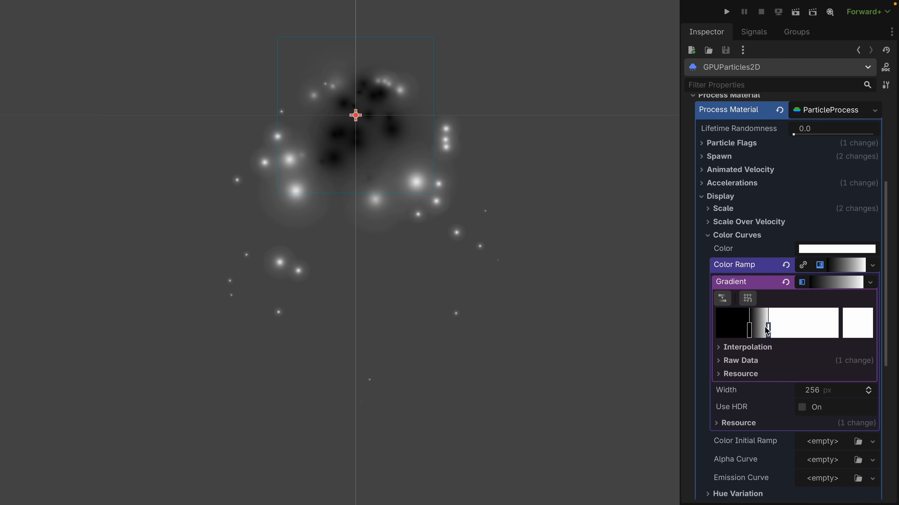
double_click(731, 333)
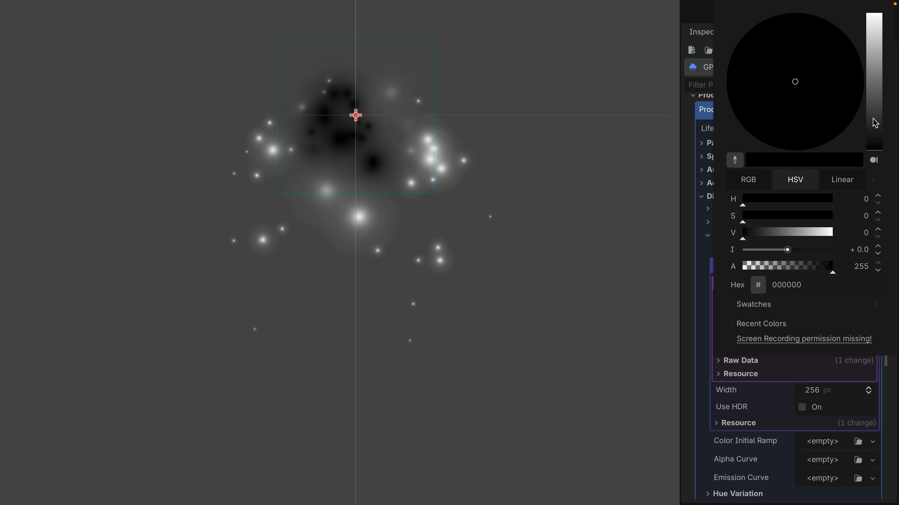
mouse_move(875, 123)
mouse_down()
mouse_move(874, 83)
mouse_move(838, 84)
mouse_move(847, 110)
mouse_move(872, 85)
mouse_move(874, 113)
mouse_move(872, 88)
mouse_up()
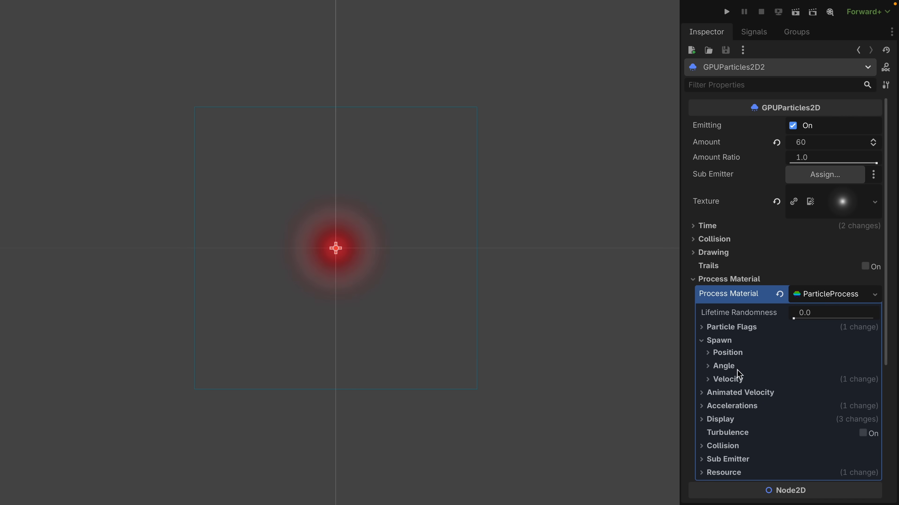
Set the directional velocity range under Animated Velocity to a minimum of -200 and a maximum of 200.
click(738, 379)
scroll(750, 370, down, 3)
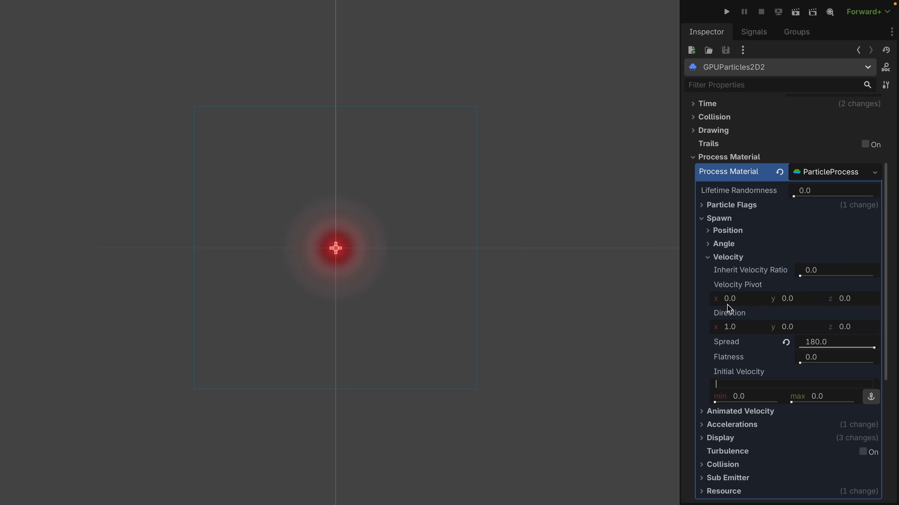
click(721, 219)
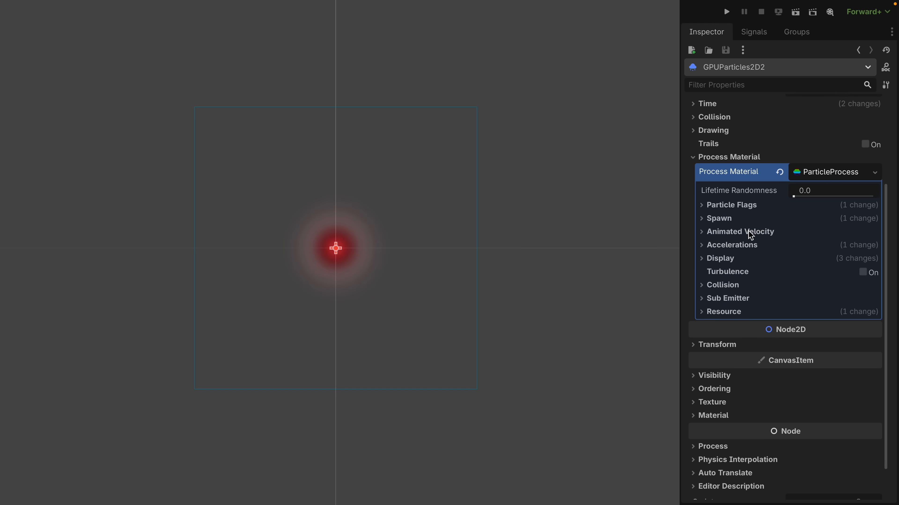
click(741, 233)
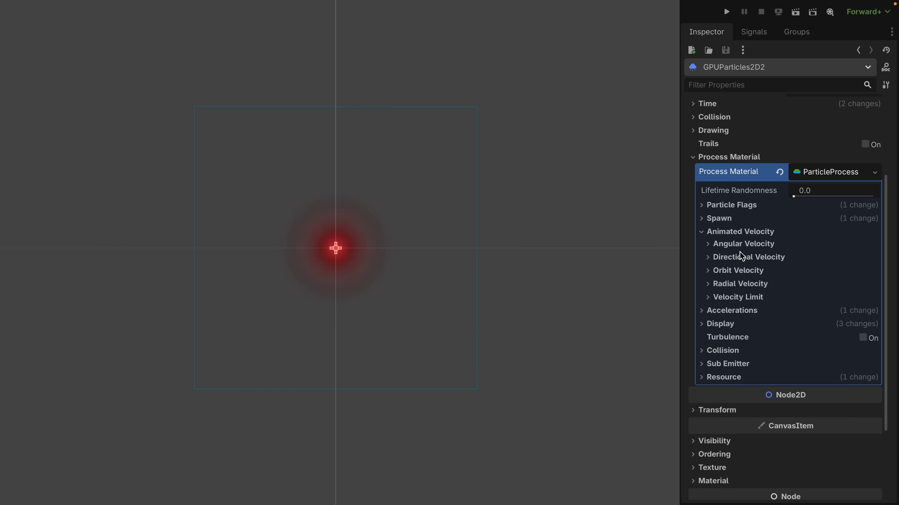
click(792, 262)
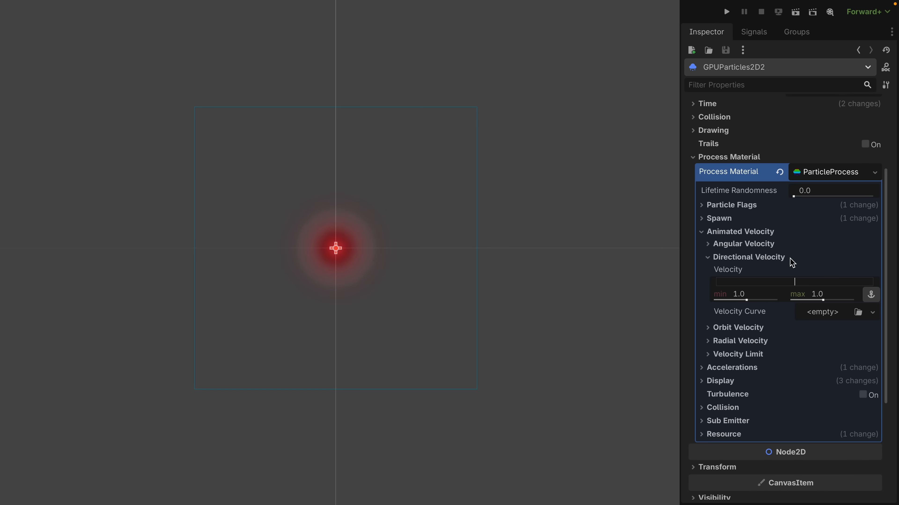
click(765, 298)
text(-200)
key(Tab)
text(20)
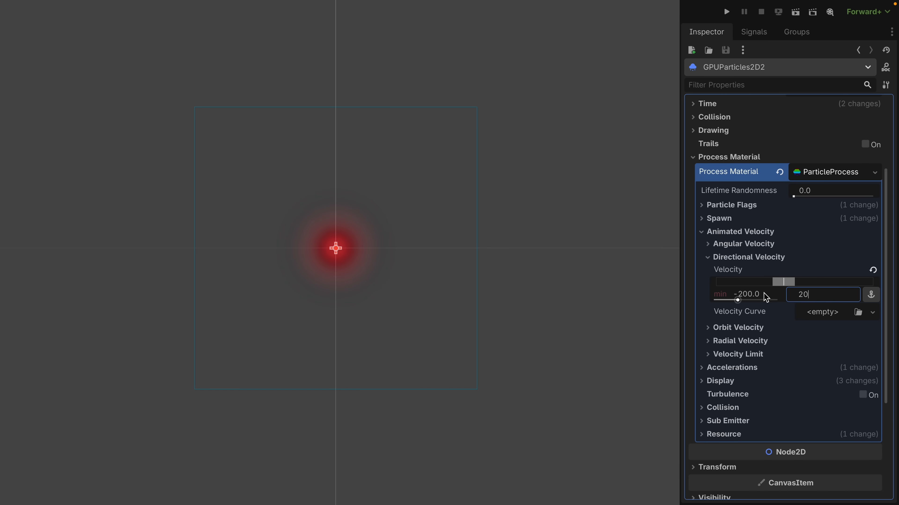
text(0)
key(Return)
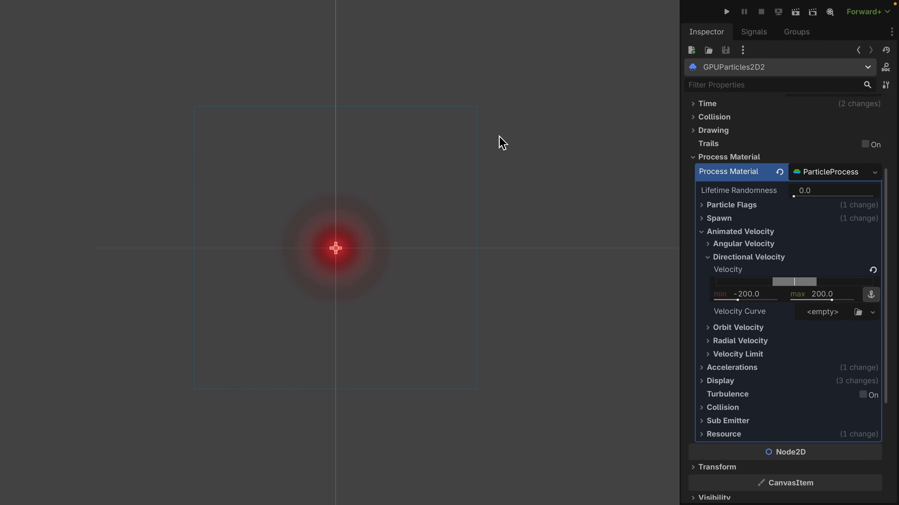
Assign a new CurveXYZTexture as the directional velocity curve and create a new curve for its Curve X.
click(828, 314)
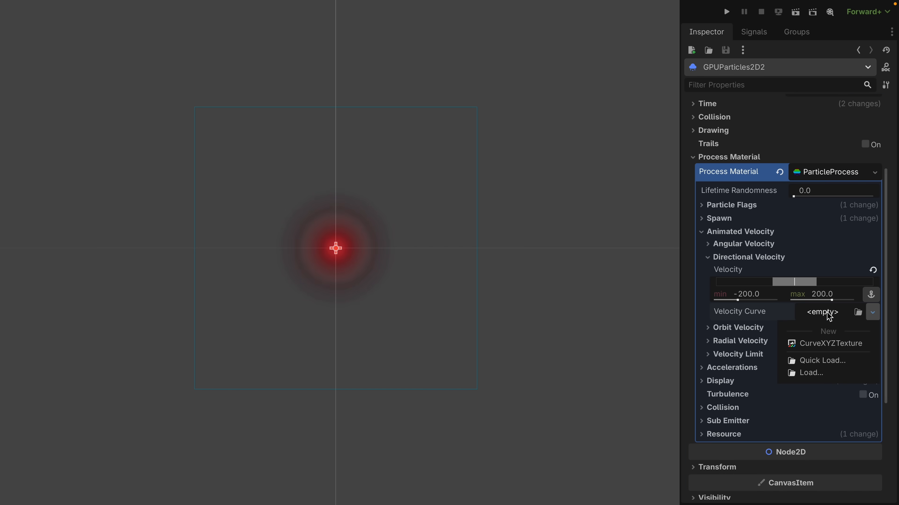
click(849, 344)
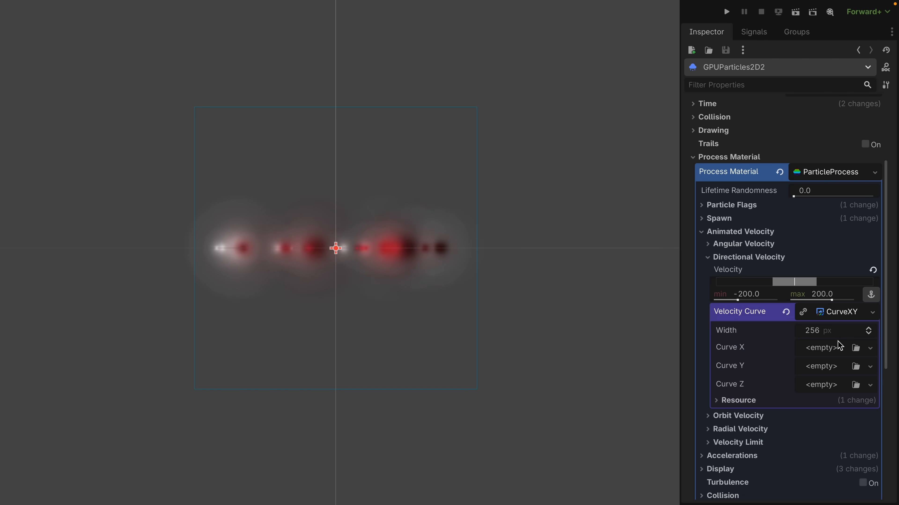
click(832, 349)
click(817, 379)
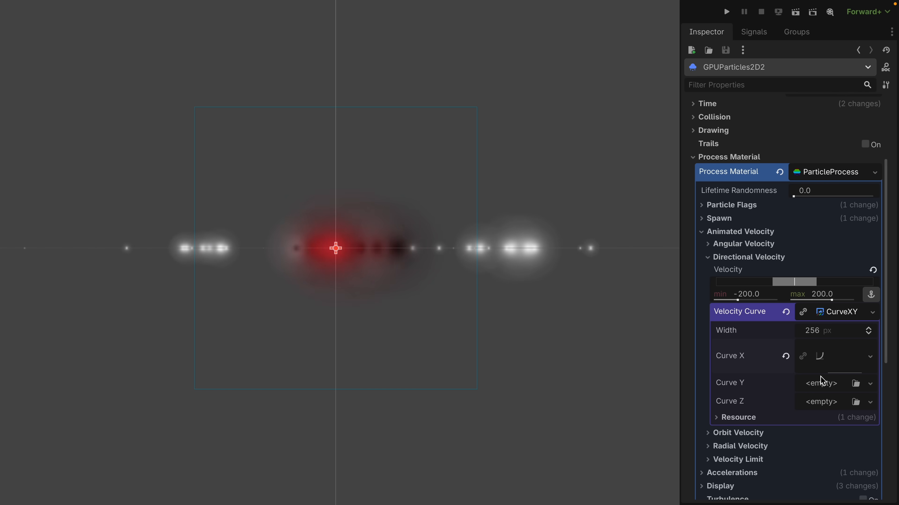
Shape Curve X of the directional velocity to start at 1.0 and fall to 0.0 at the end of the lifetime.
click(836, 356)
scroll(838, 354, down, 4)
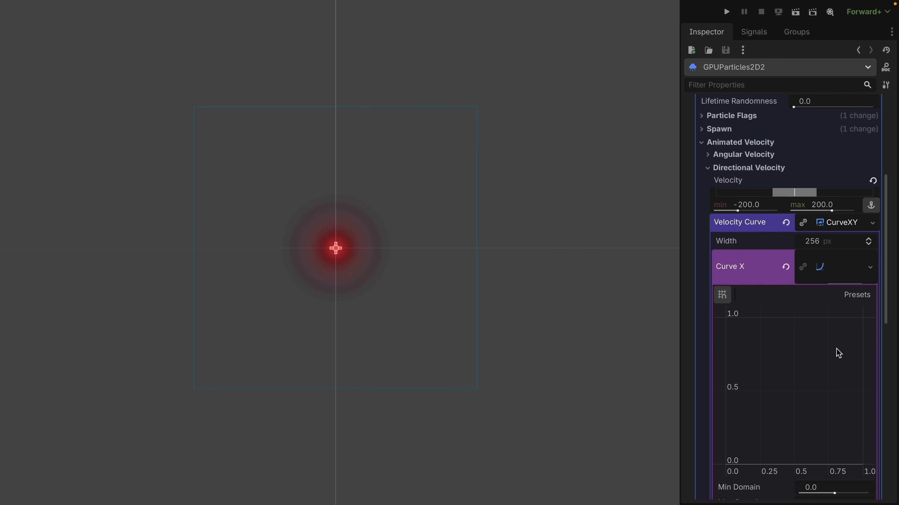
drag(794, 368, 718, 267)
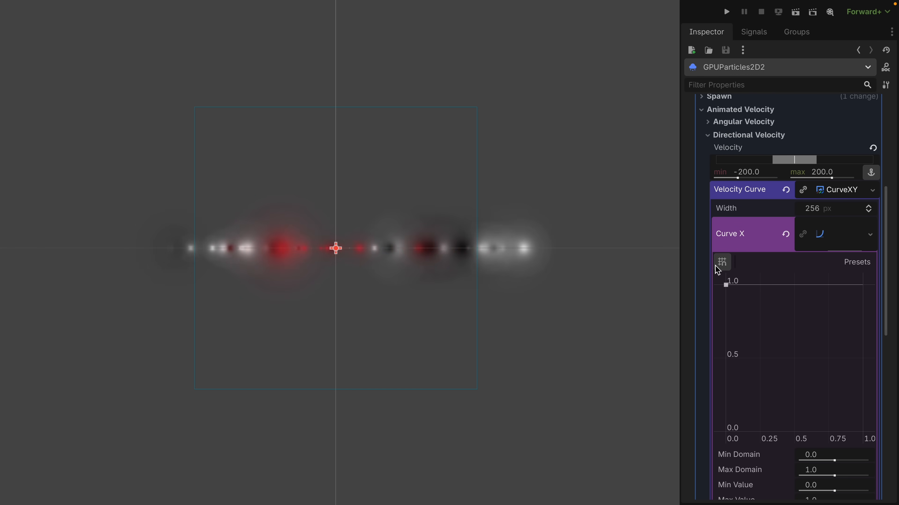
click(822, 286)
drag(822, 287, 893, 463)
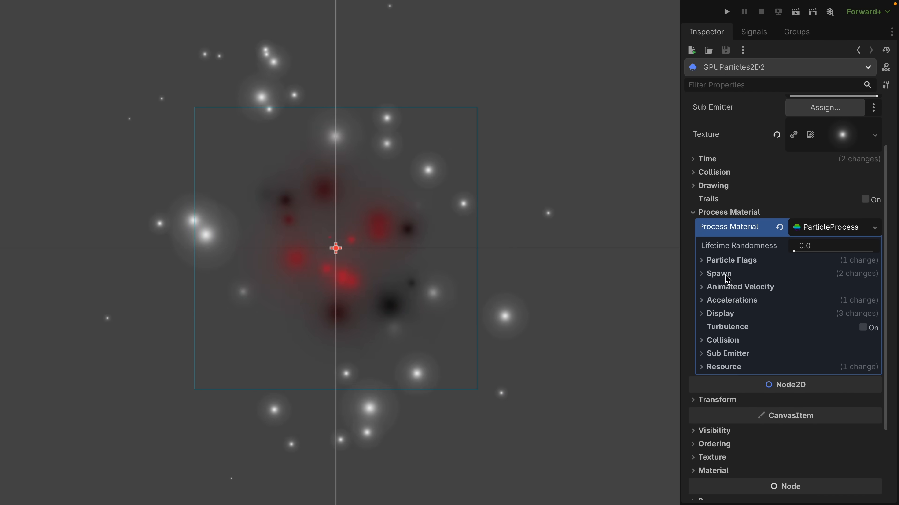
Set the Y gravity to 100 in the process material's Accelerations settings.
click(725, 300)
click(720, 313)
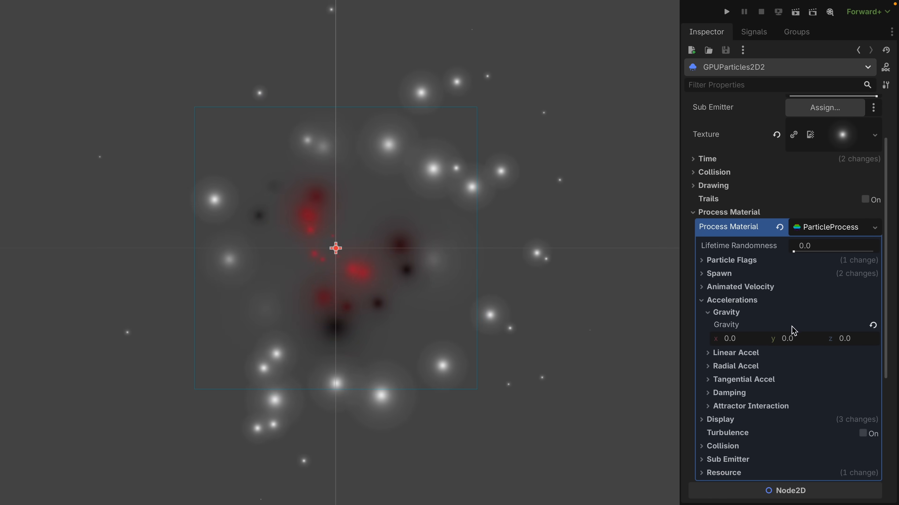
click(784, 341)
text(100)
key(Return)
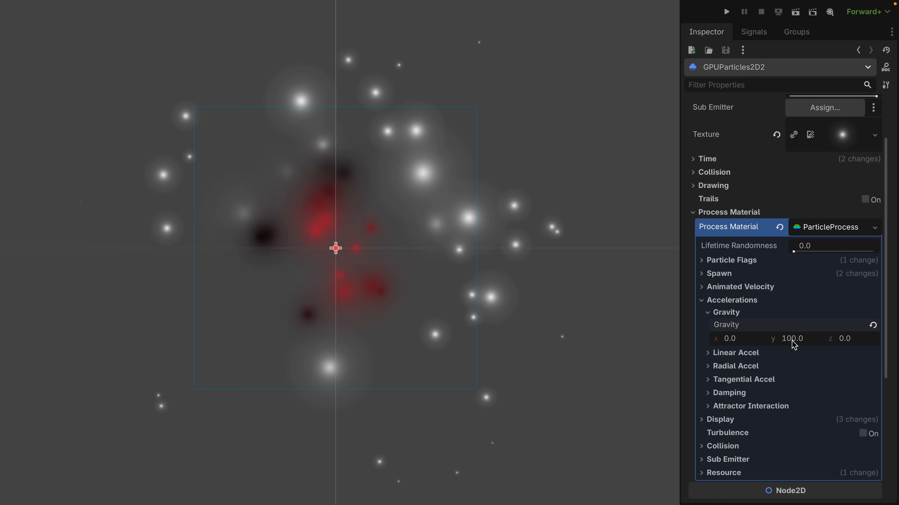
Set the particles' damping to 100 in the process material's Accelerations settings.
click(728, 393)
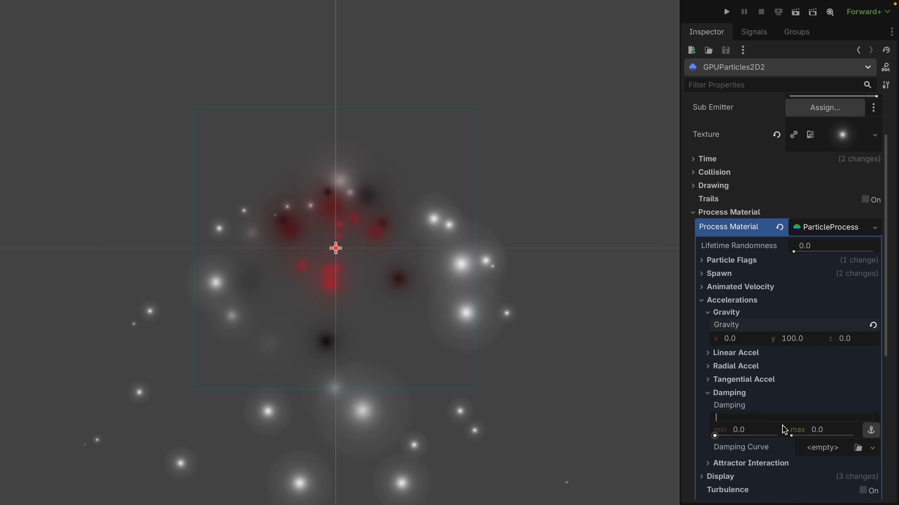
click(766, 431)
text(100)
key(Return)
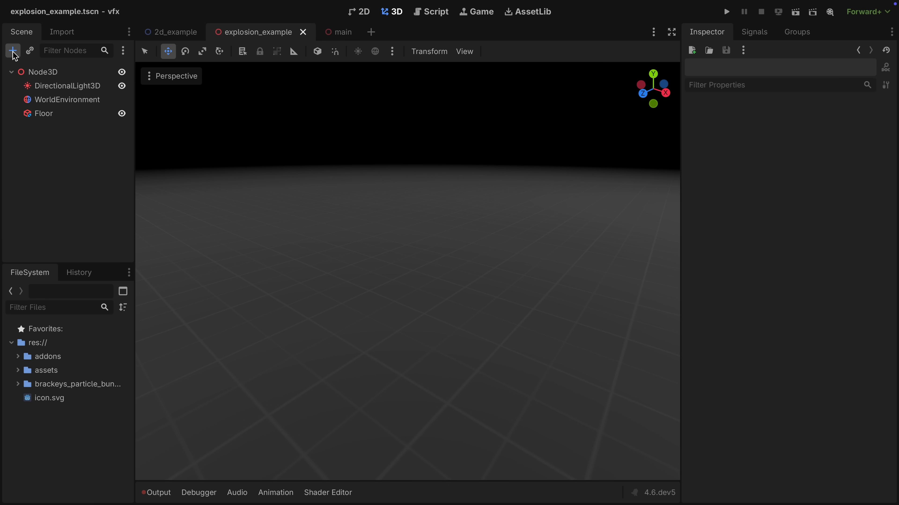
Add a GPUParticles3D node to the explosion_example scene and raise it above the floor.
click(12, 50)
text(parti)
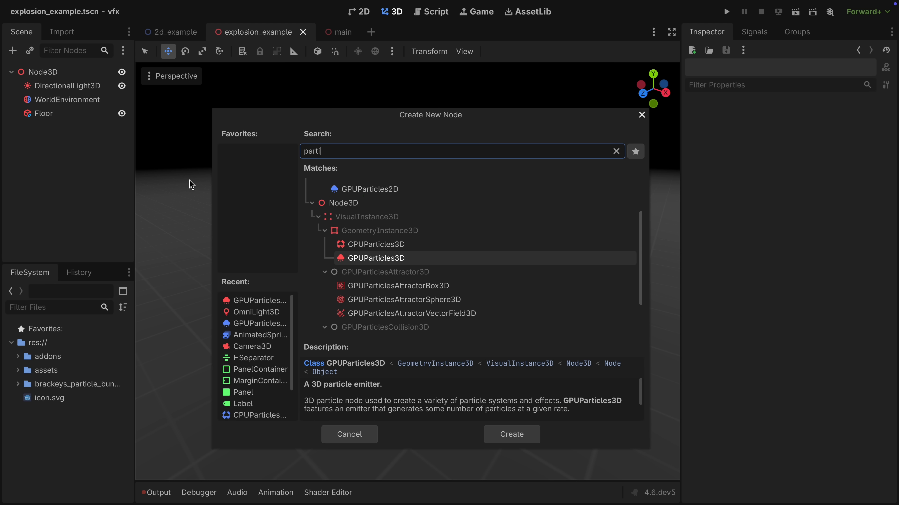
key(Return)
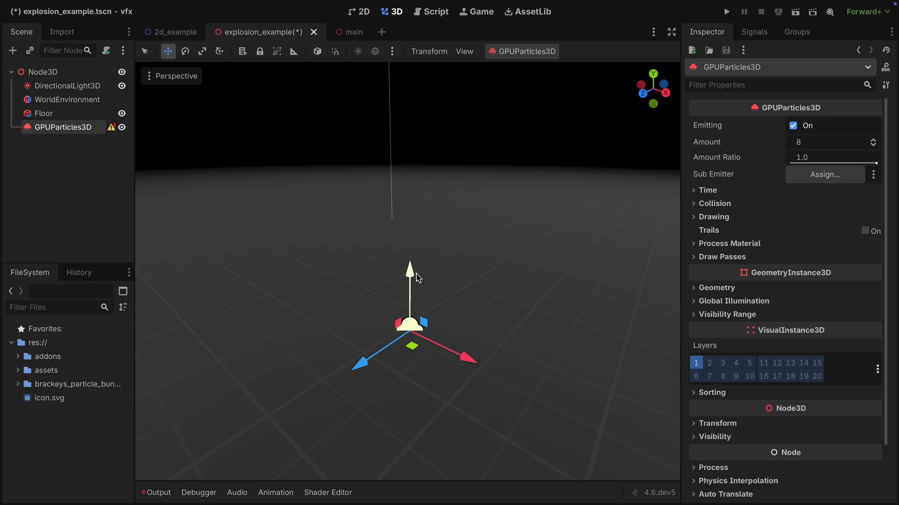
drag(417, 278, 418, 197)
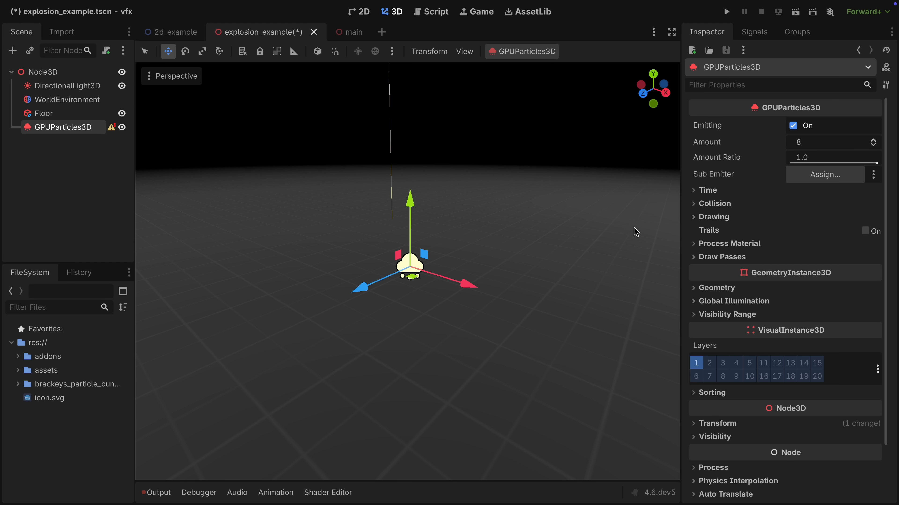
Assign a new ParticleProcessMaterial as the process material of the GPUParticles3D node.
click(724, 244)
click(819, 261)
click(820, 290)
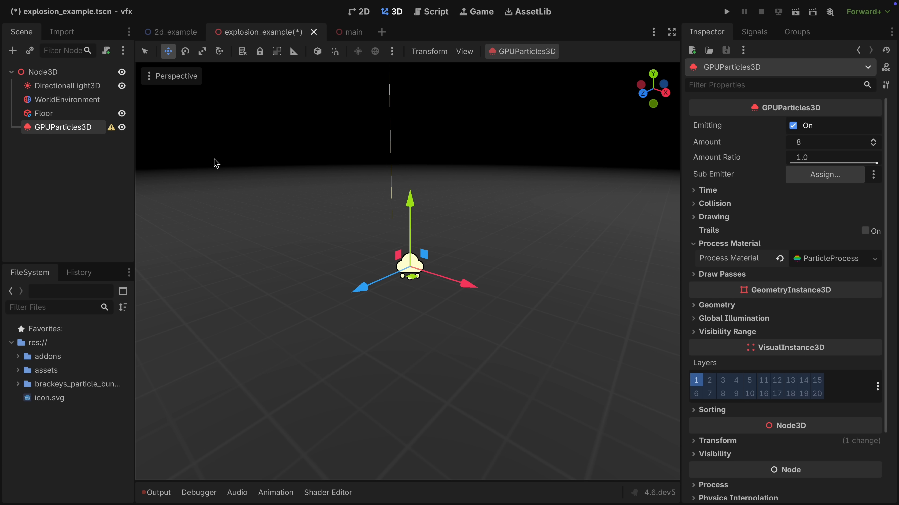
Assign a new SphereMesh to draw pass 1 and move the particle emitter higher above the floor.
mouse_move(111, 131)
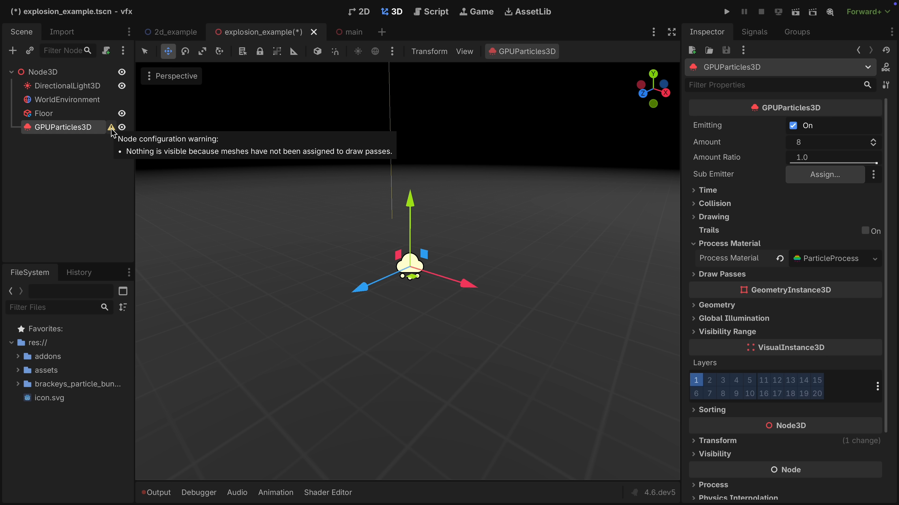
click(722, 274)
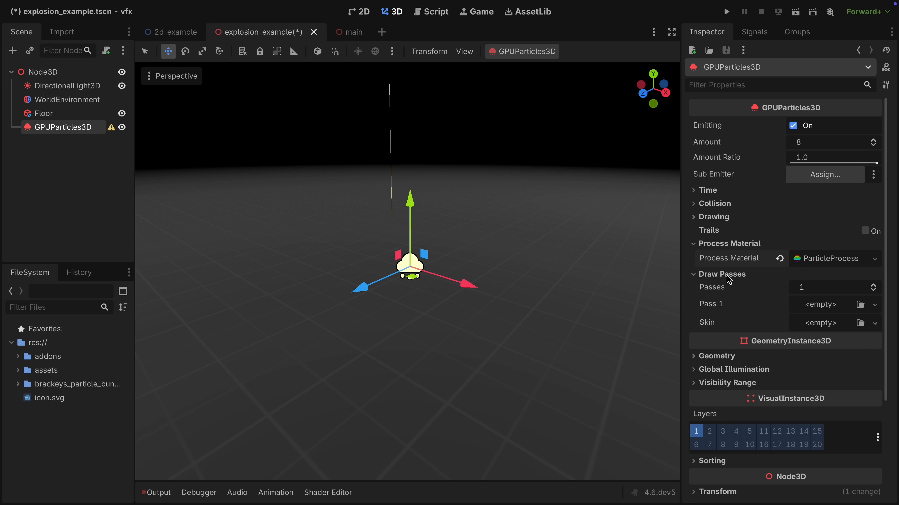
click(813, 306)
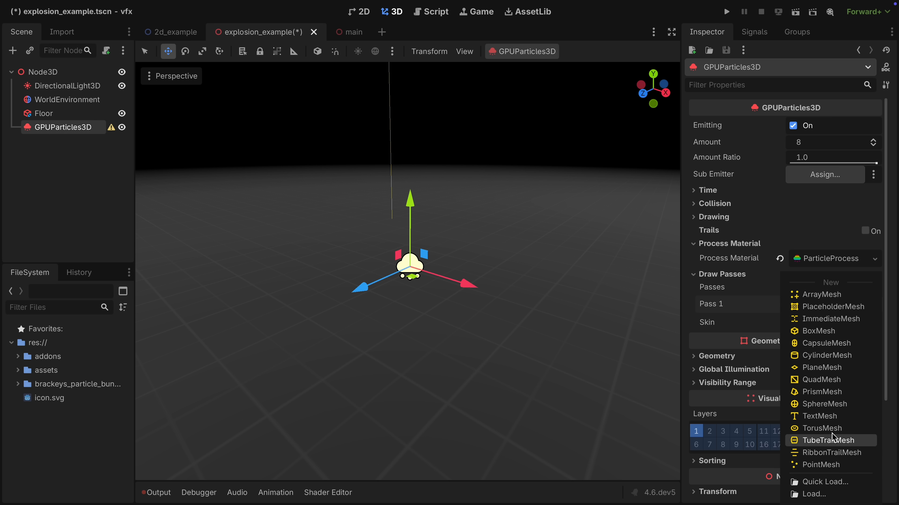
click(834, 406)
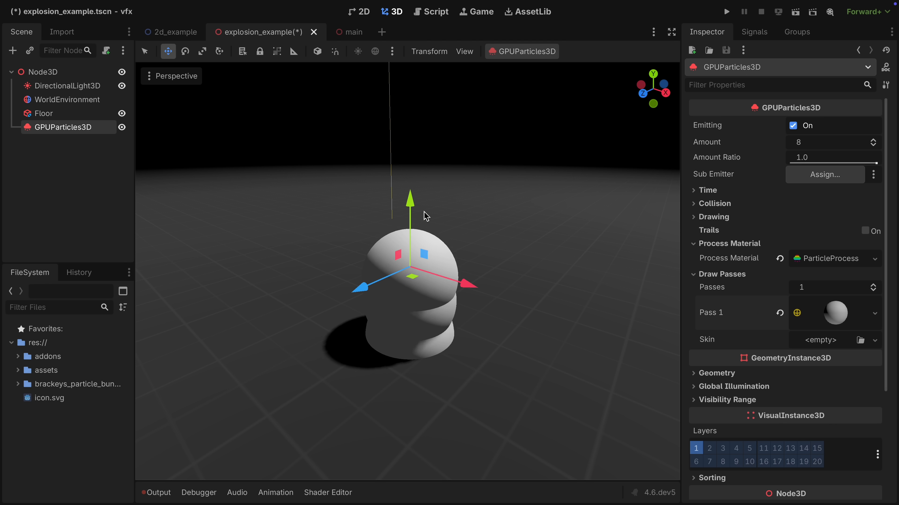
drag(411, 202, 414, 113)
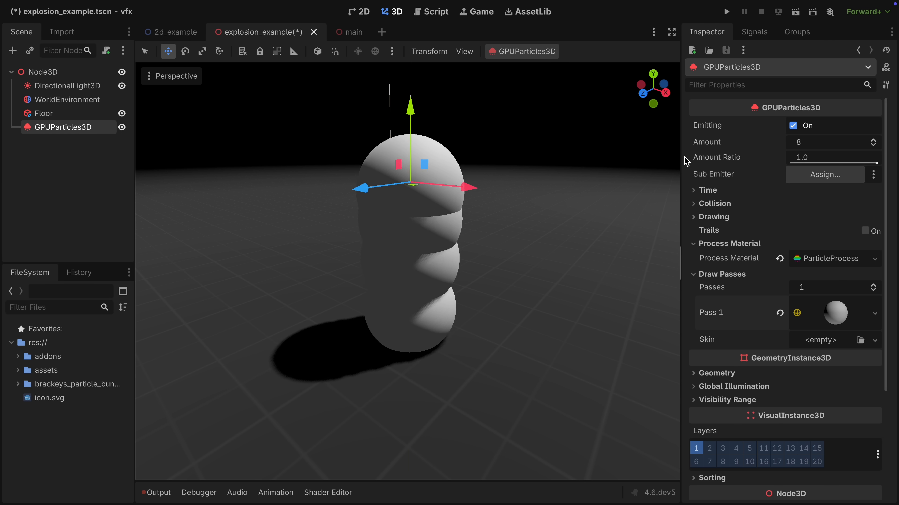
Assign a new StandardMaterial3D to the draw pass's sphere mesh and expand the material's Vertex Color settings.
click(838, 321)
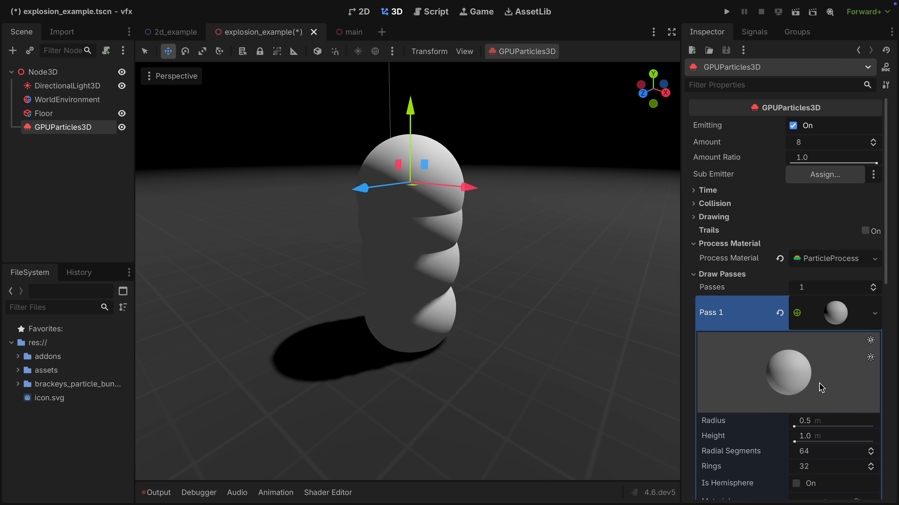
scroll(820, 388, down, 5)
click(872, 335)
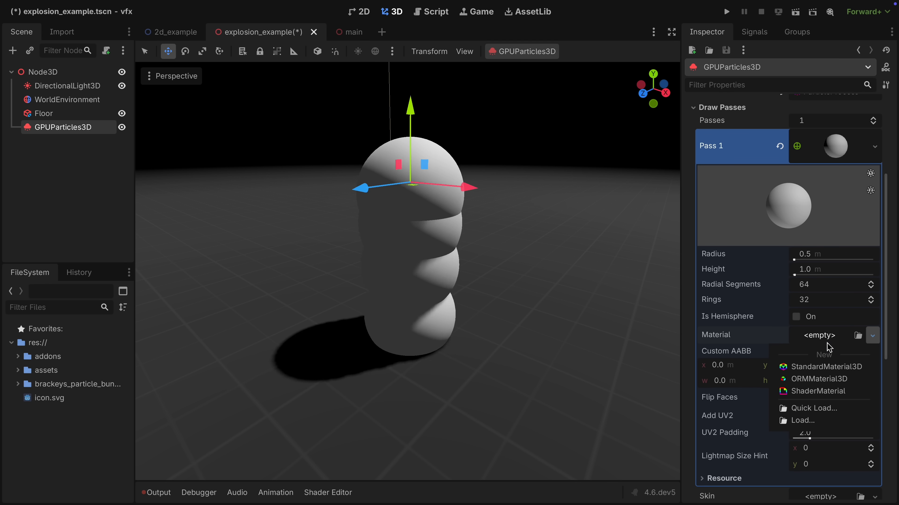
click(819, 368)
scroll(825, 354, down, 2)
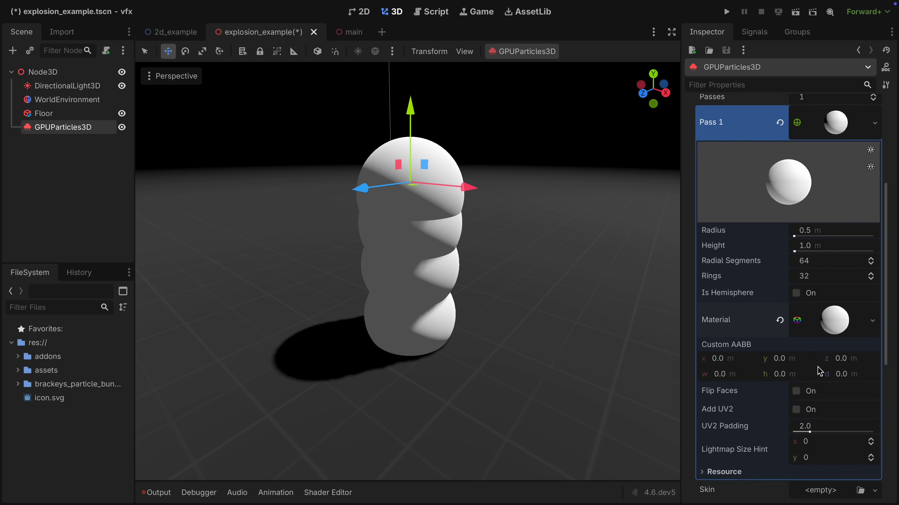
click(833, 295)
scroll(832, 313, down, 5)
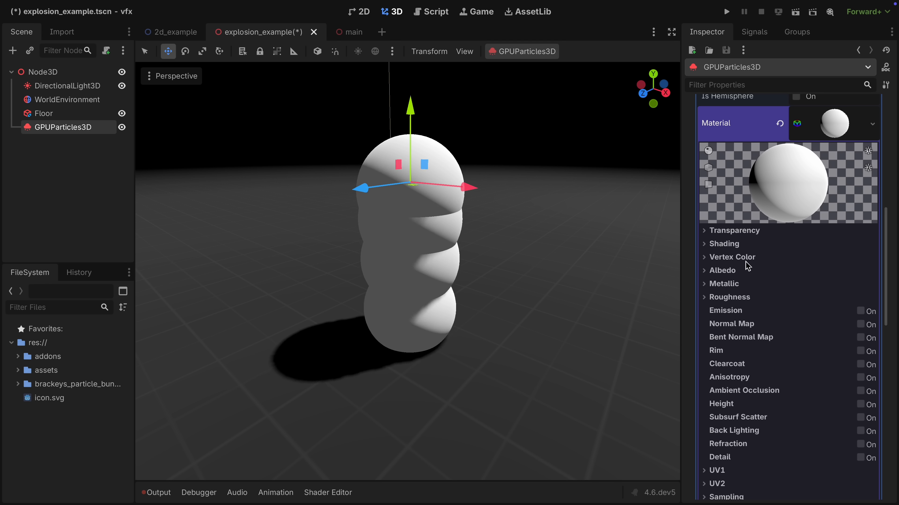
click(768, 261)
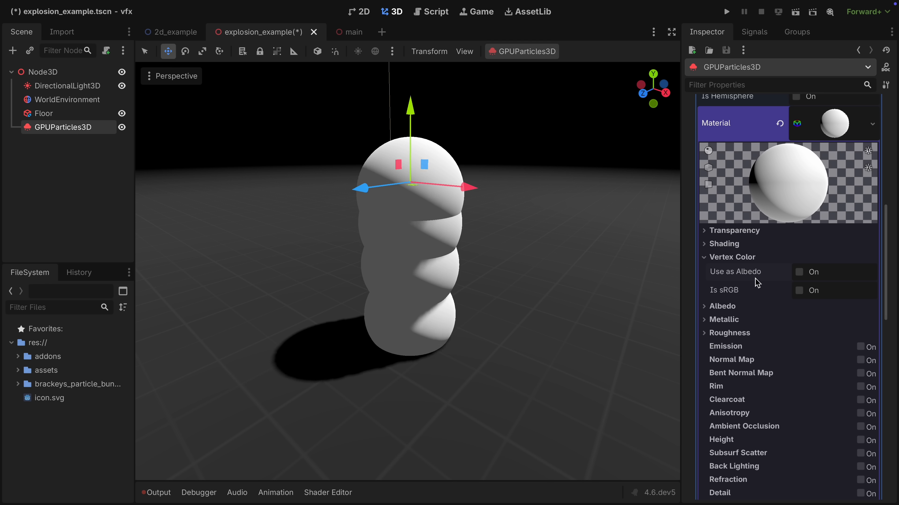
Set the amount of particles emitted by the GPUParticles3D node to 16.
scroll(750, 275, up, 10)
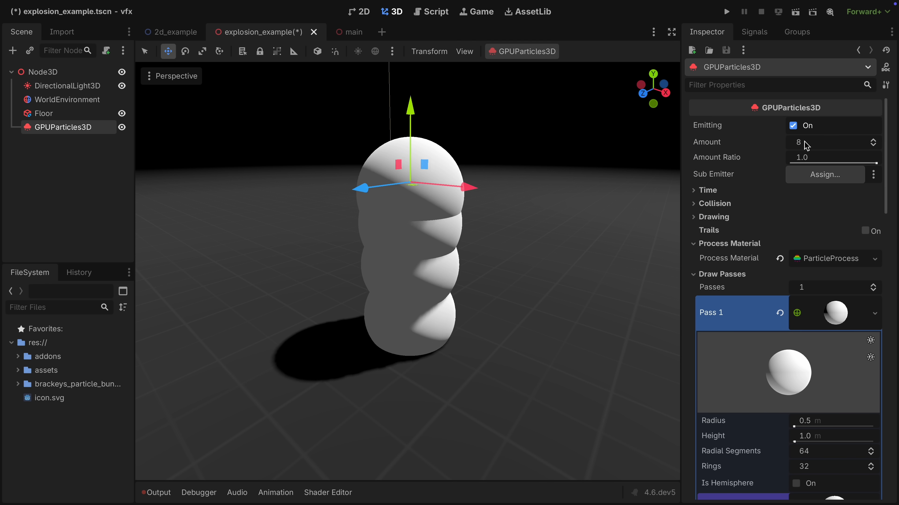
text(6)
key(Return)
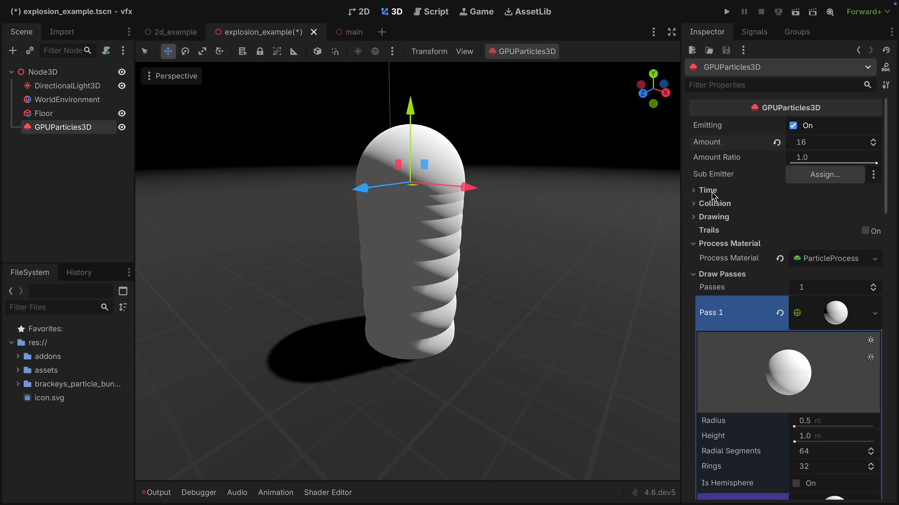
Set the emitter's Explosiveness to 0.9 and Fixed FPS to 0 in the Time settings, and save the scene.
click(708, 190)
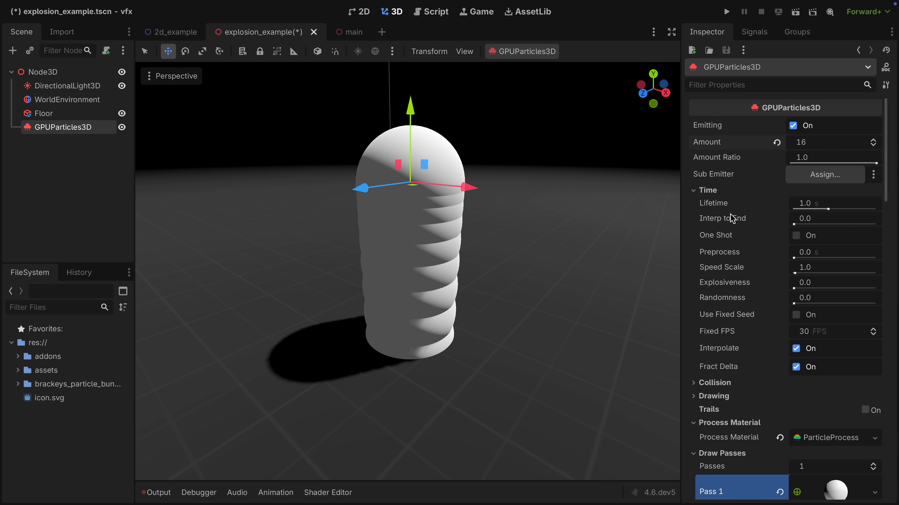
click(810, 287)
text(.9)
key(Return)
click(823, 334)
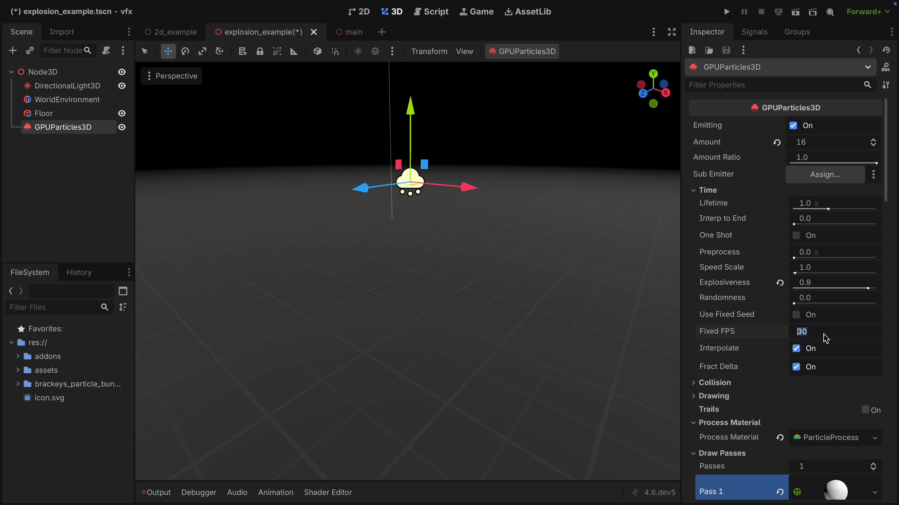
text(0)
key(Return)
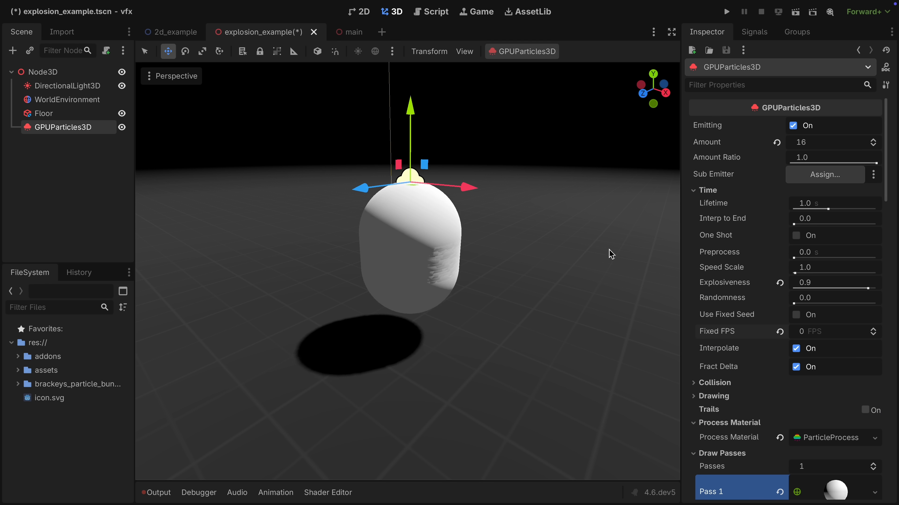
key(ctrl+s)
Set the emission shape to Sphere in the process material's spawn position settings.
click(831, 438)
click(751, 403)
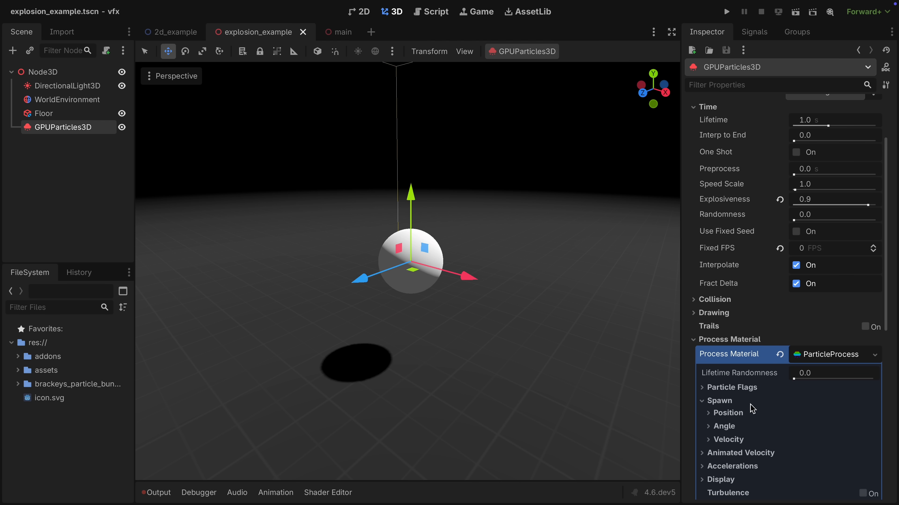
click(728, 413)
scroll(753, 417, down, 3)
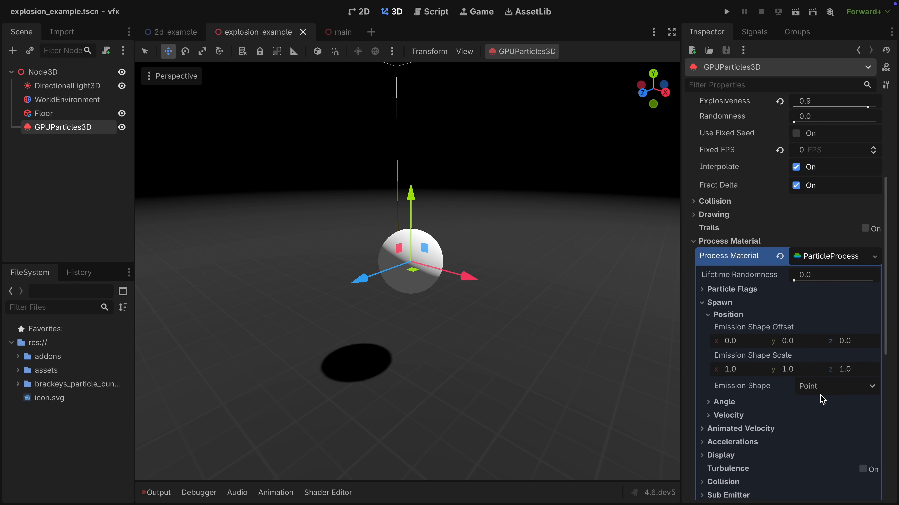
click(822, 391)
click(828, 419)
Set the emission sphere radius to 0.2 and inspect the particle burst up close in the viewport.
click(829, 403)
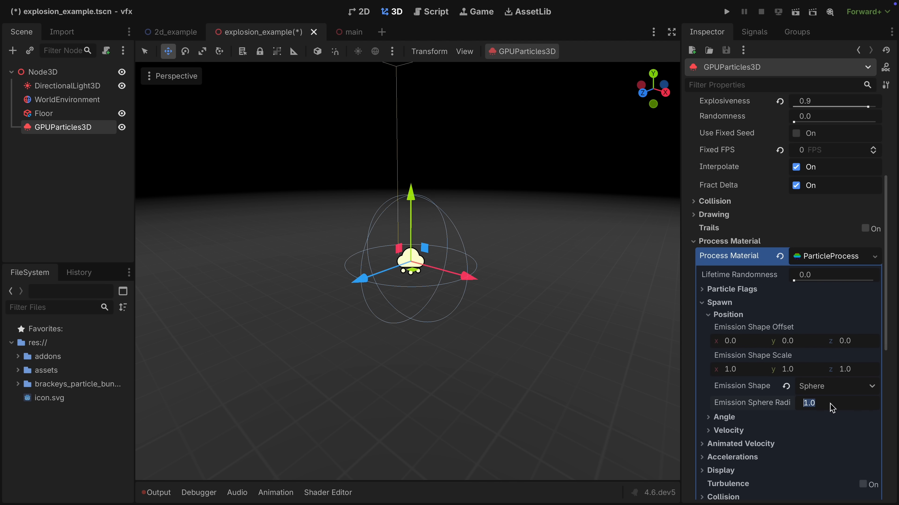
text(.2)
key(Return)
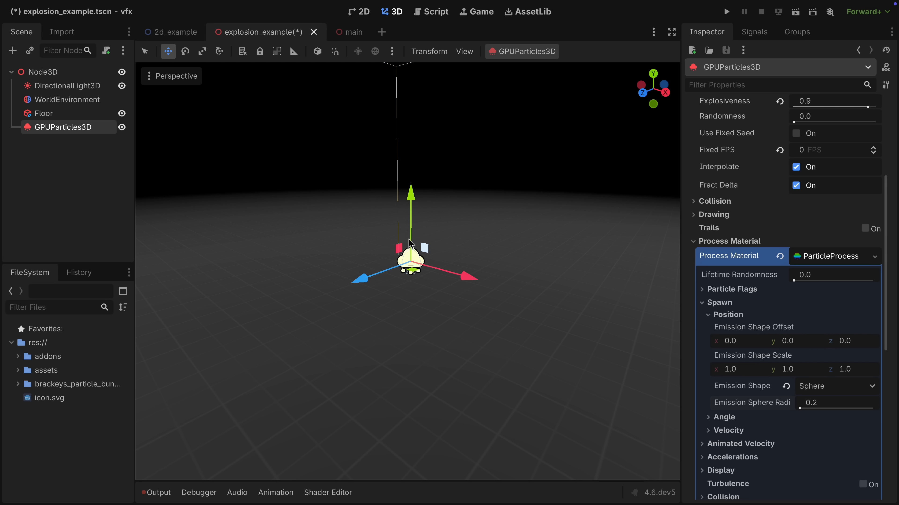
scroll(457, 240, up, 2)
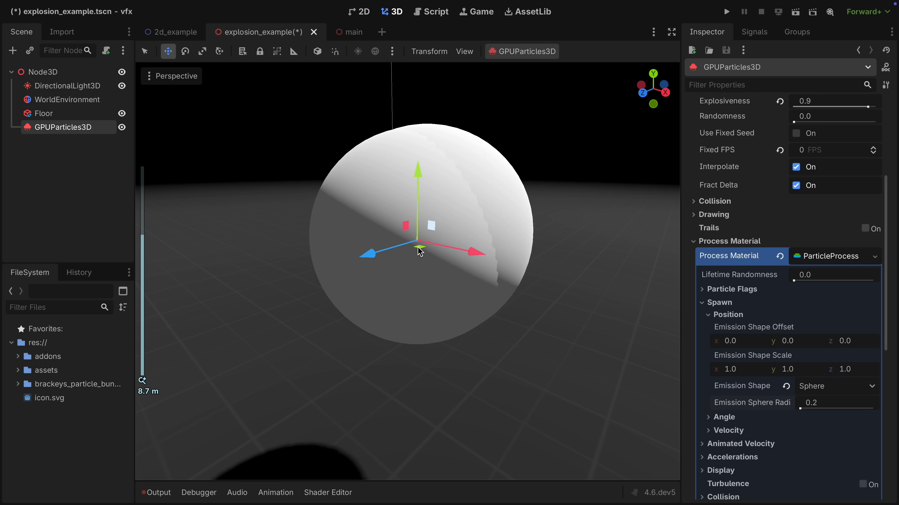
scroll(468, 239, down, 3)
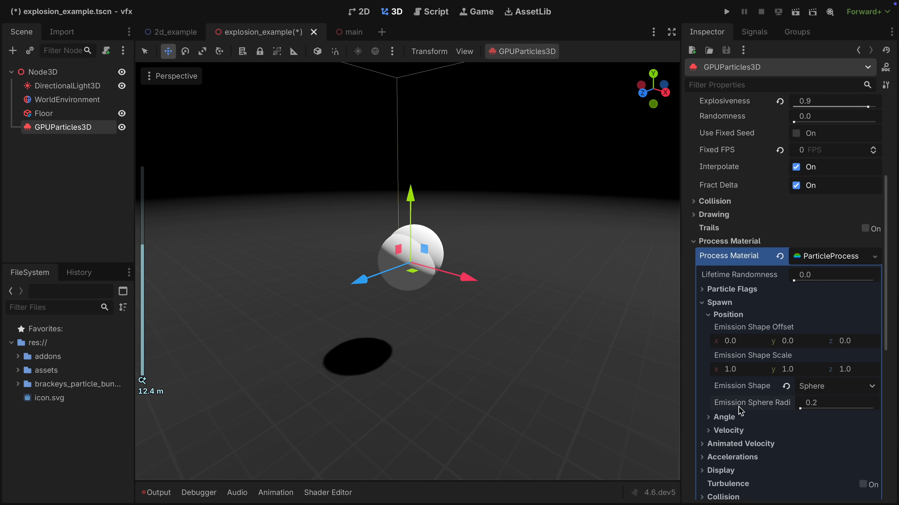
Set the process material's maximum initial velocity to 1 and its velocity spread to 180.
click(732, 430)
scroll(734, 432, down, 4)
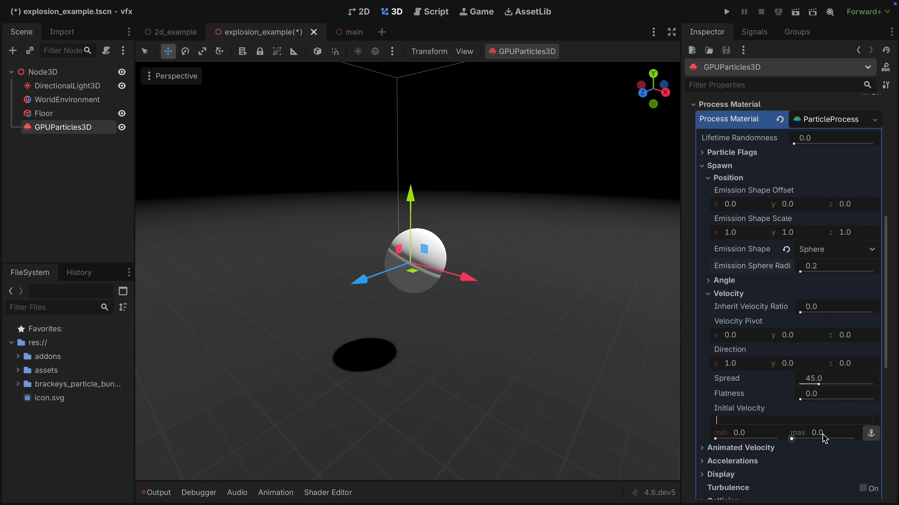
text(1)
key(Return)
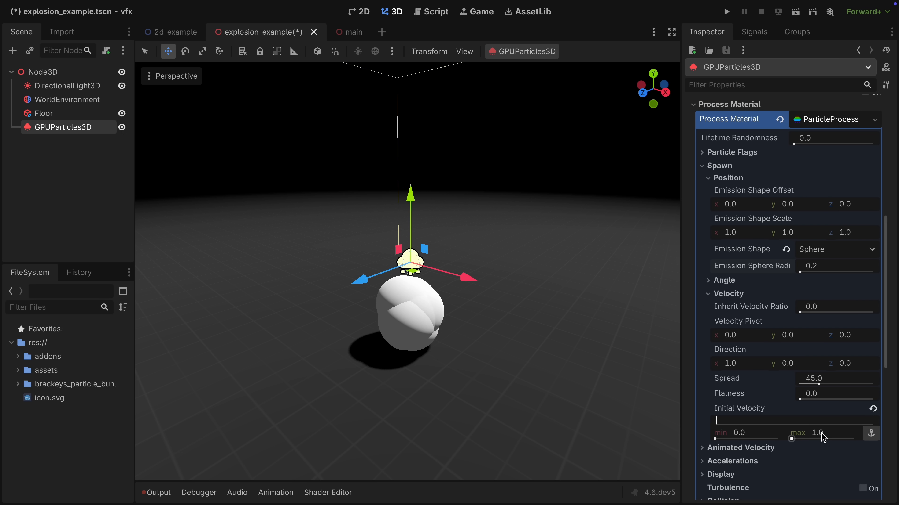
click(839, 380)
text(180)
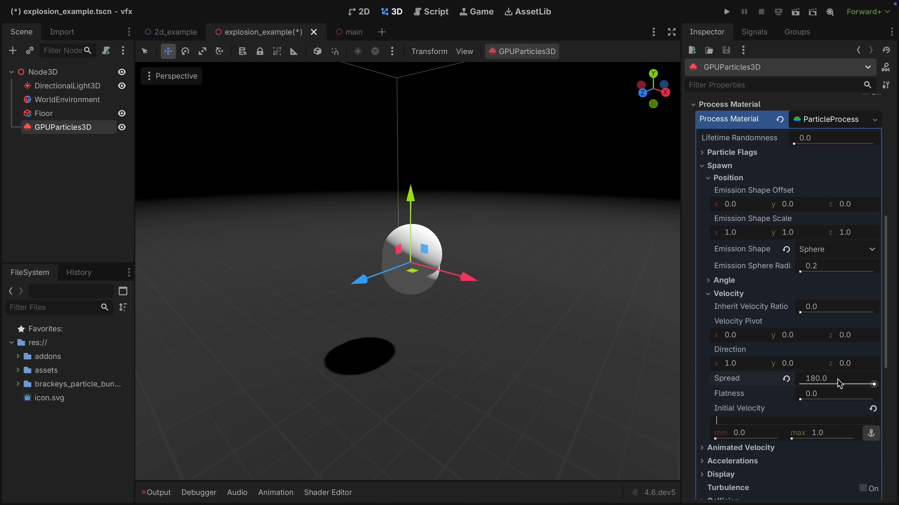
Set the particles' Y gravity to 0.3 in the process material's acceleration settings.
scroll(783, 429, down, 3)
click(730, 385)
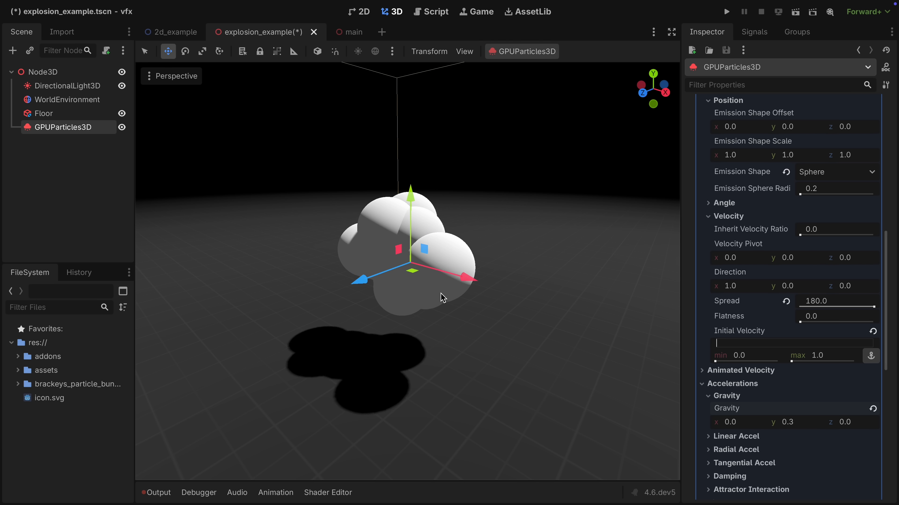
scroll(717, 406, down, 3)
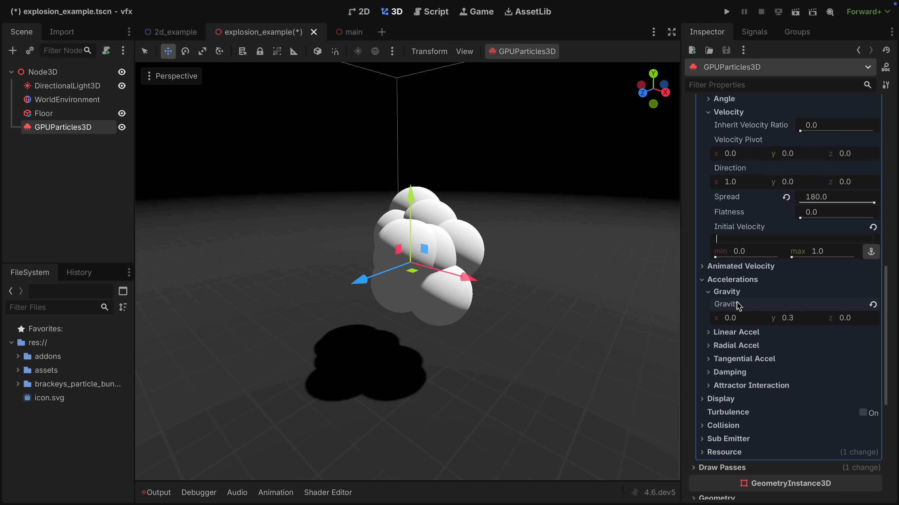
click(732, 281)
scroll(730, 293, up, 5)
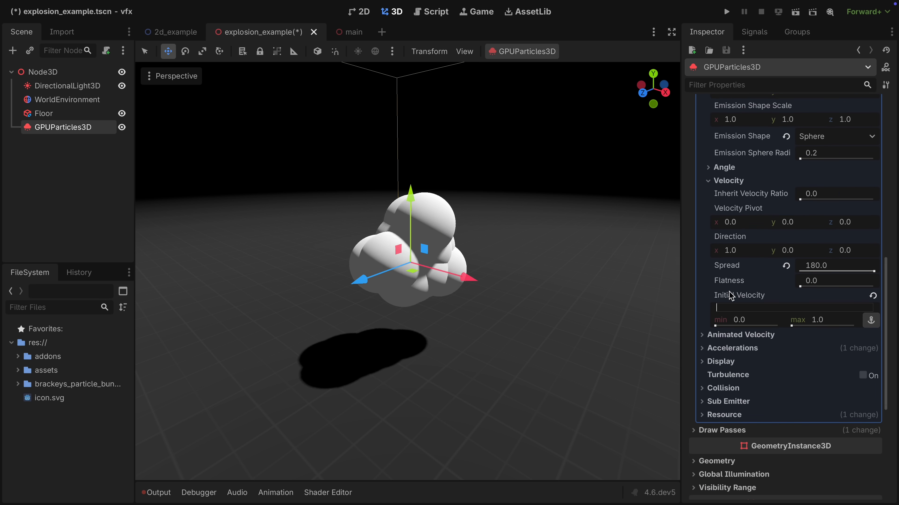
click(721, 128)
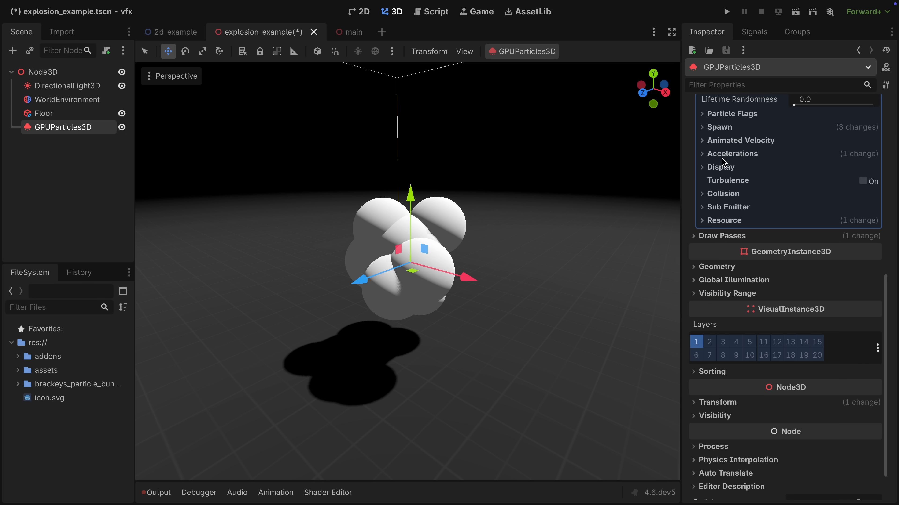
Set the particle display scale to a minimum of 0.2 and a maximum of 0.4.
click(731, 164)
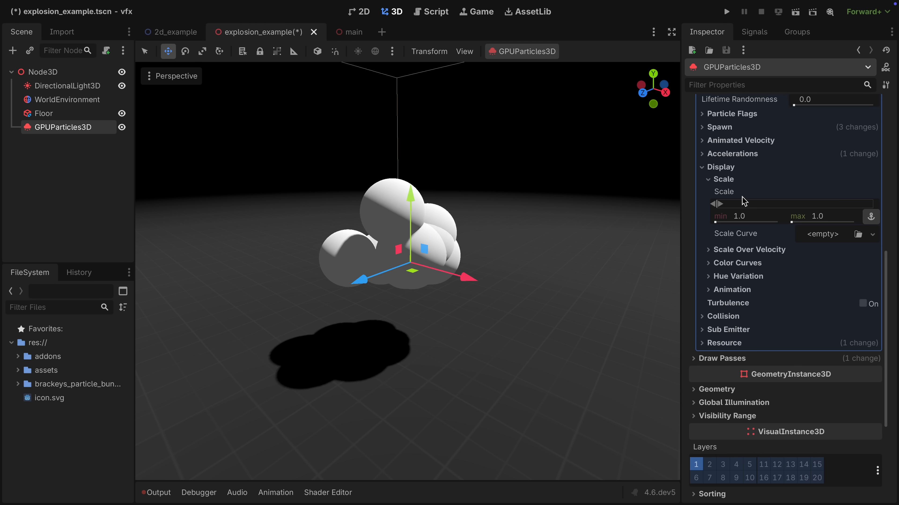
click(763, 216)
text(0.2)
key(Tab)
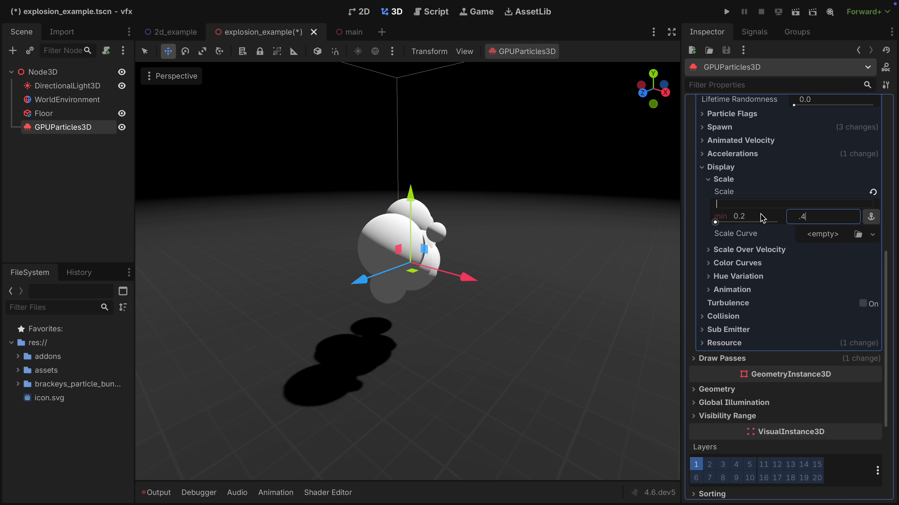
Add a CurveTexture with a new curve as the Scale Curve, and lower its end point so particles shrink from 1.0 to 0.0.
click(817, 235)
click(820, 266)
click(825, 302)
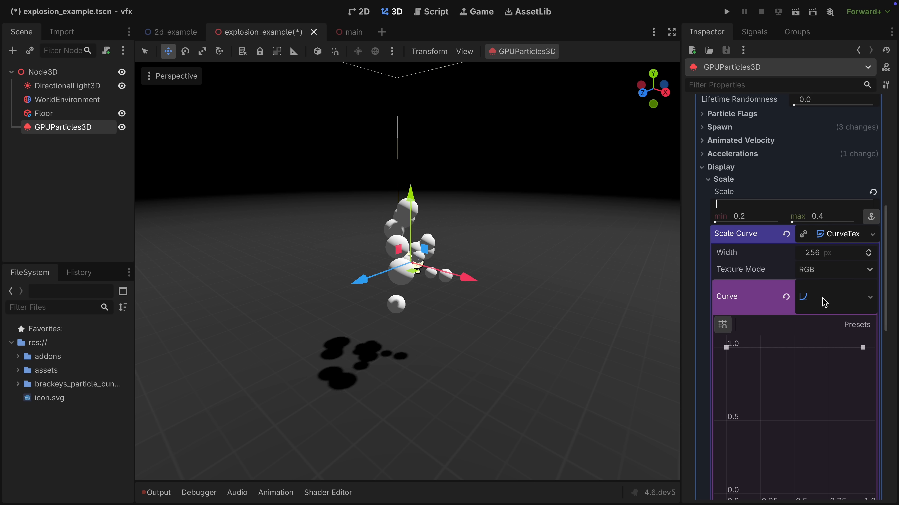
drag(863, 344, 853, 460)
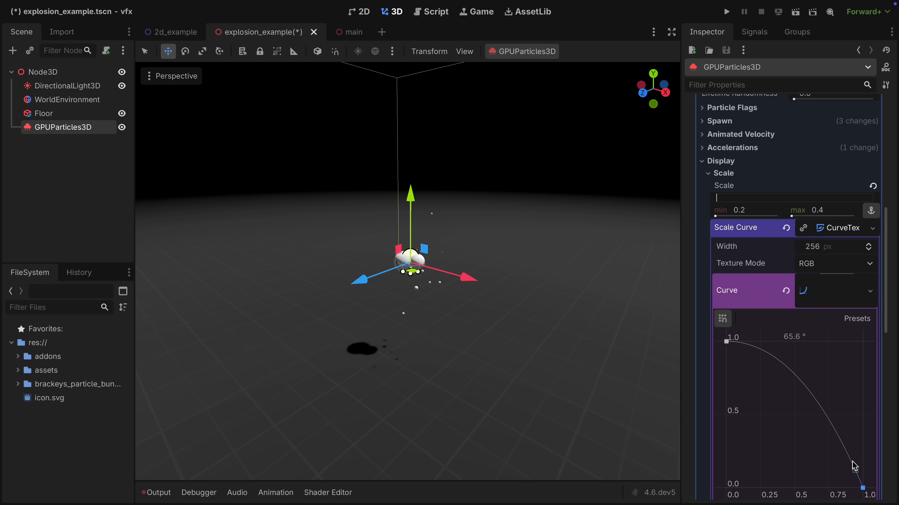
click(723, 174)
Set the process material's particle color to red (ff2b2b).
click(754, 167)
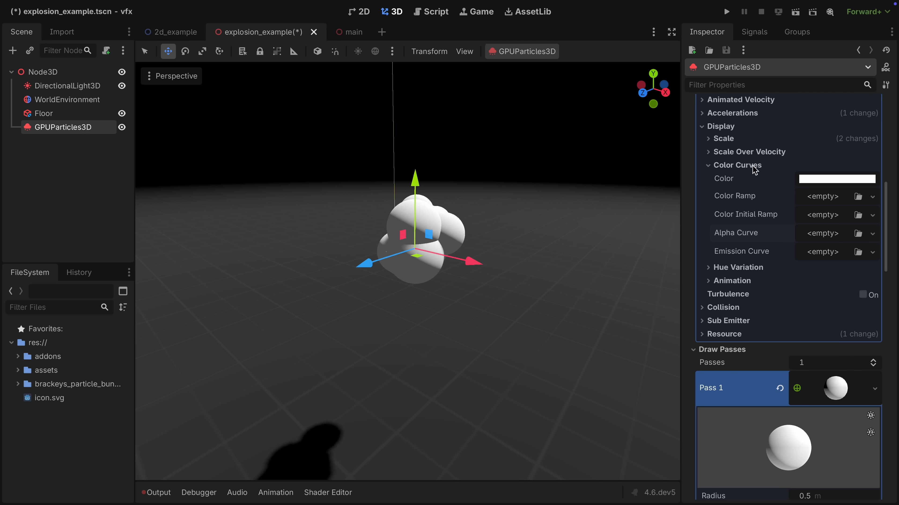
click(804, 180)
click(815, 375)
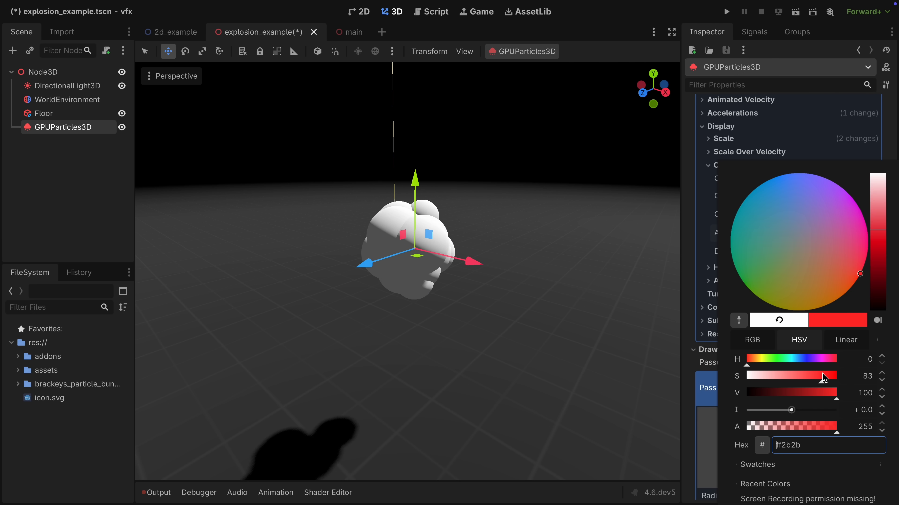
click(694, 234)
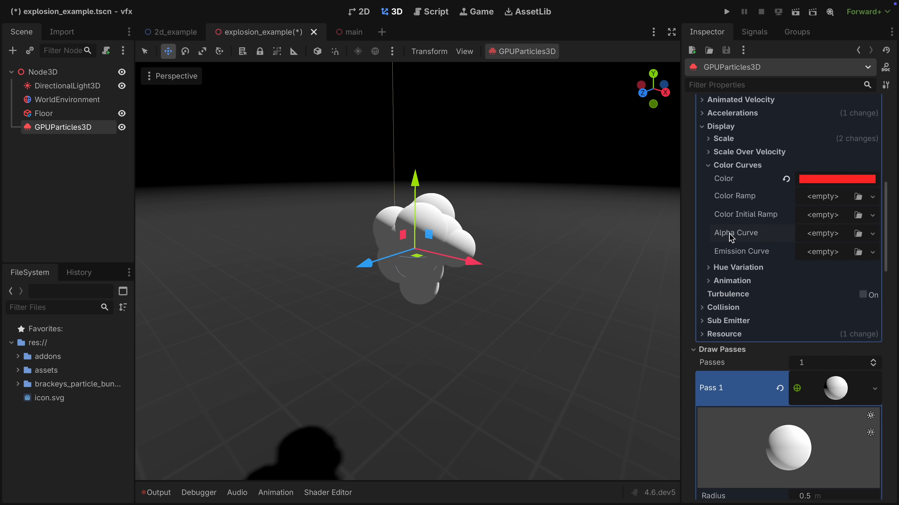
Enable Use as Albedo for vertex color in the draw pass sphere's material.
scroll(732, 237, down, 15)
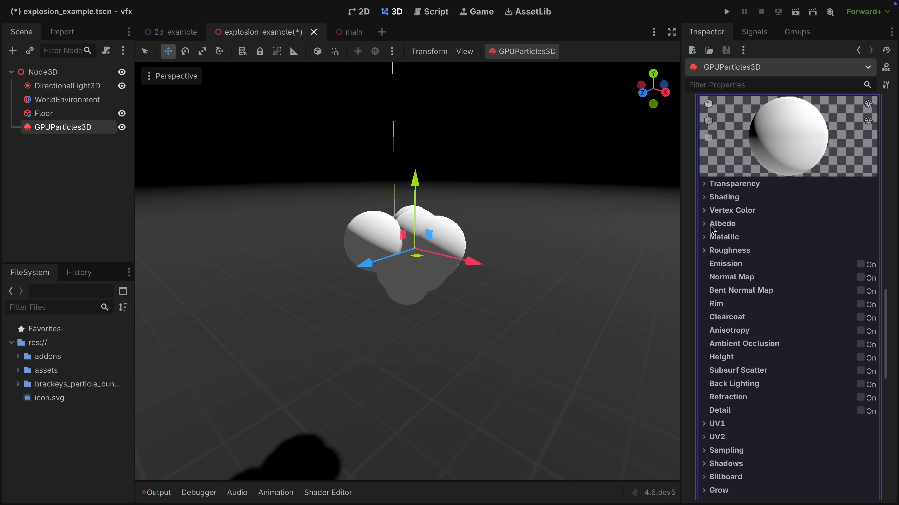
click(732, 210)
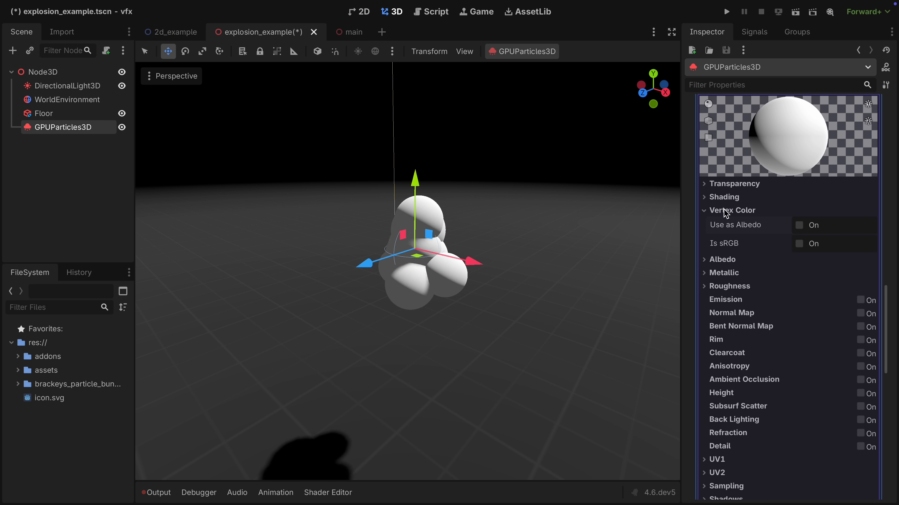
click(800, 228)
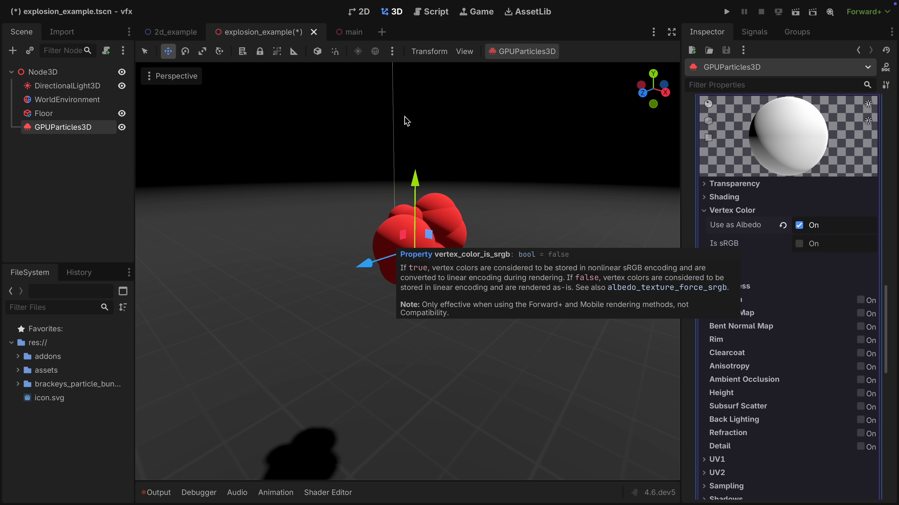
scroll(738, 277, up, 5)
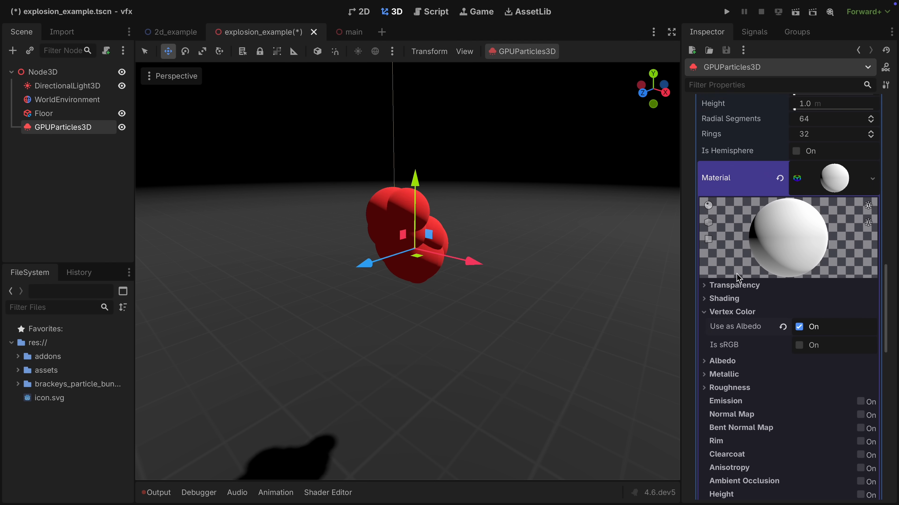
scroll(738, 277, up, 8)
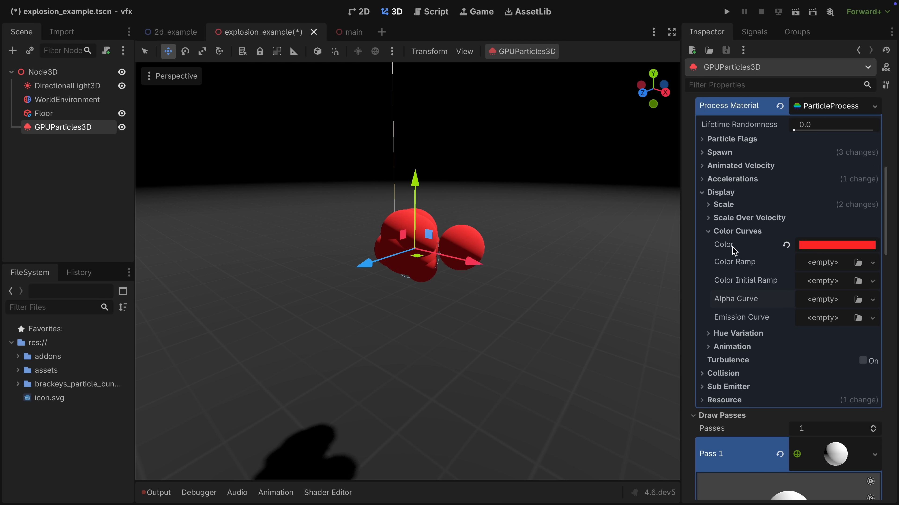
Reset the particle color to default and create a Color Initial Ramp gradient running from red to orange.
click(786, 245)
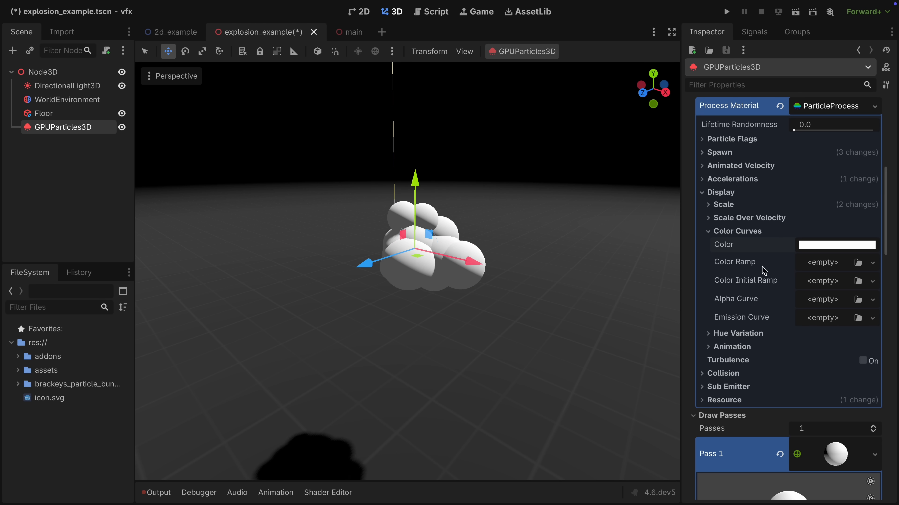
click(844, 283)
click(824, 312)
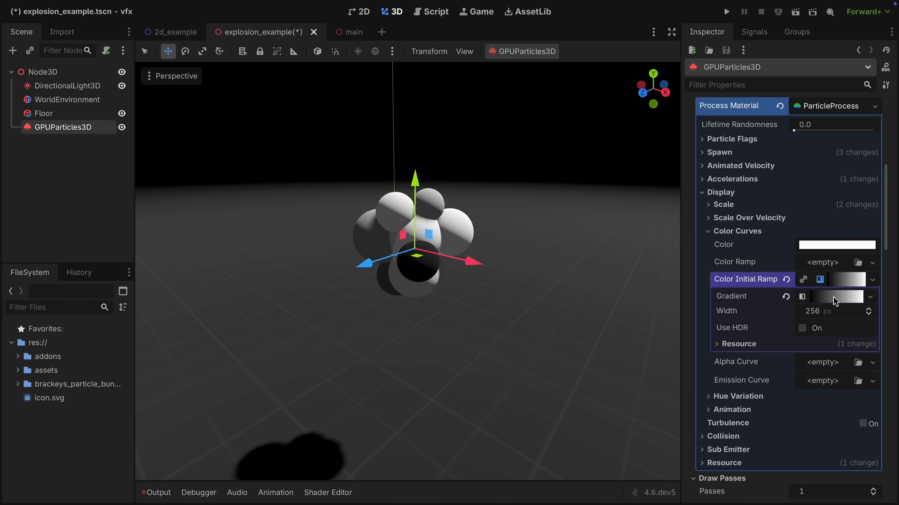
click(834, 301)
double_click(716, 345)
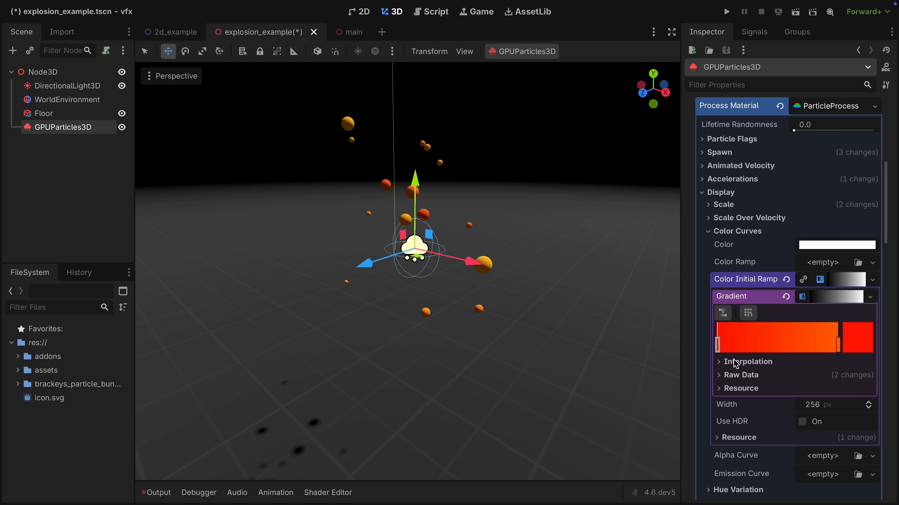
click(845, 279)
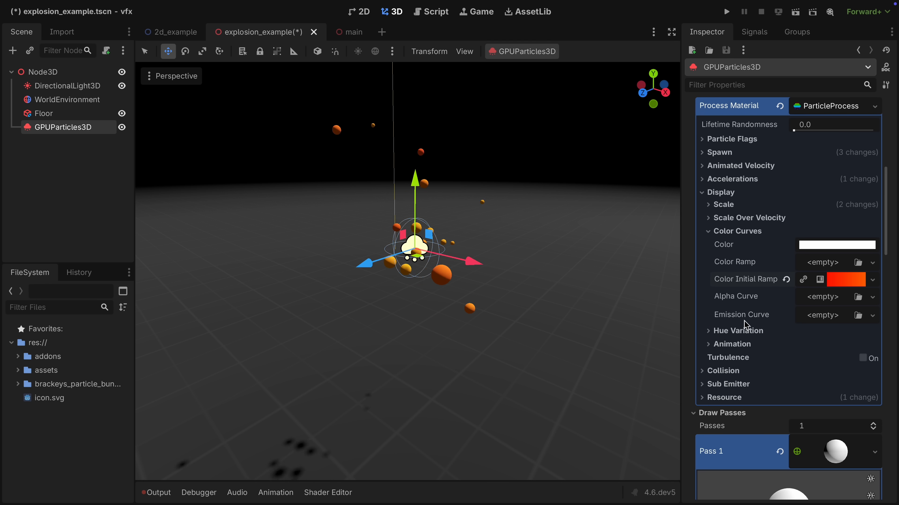
Add a CurveTexture with a new curve as the Emission Curve, shaped to fall from 1.0 at the start to 0.0 at the end.
click(872, 315)
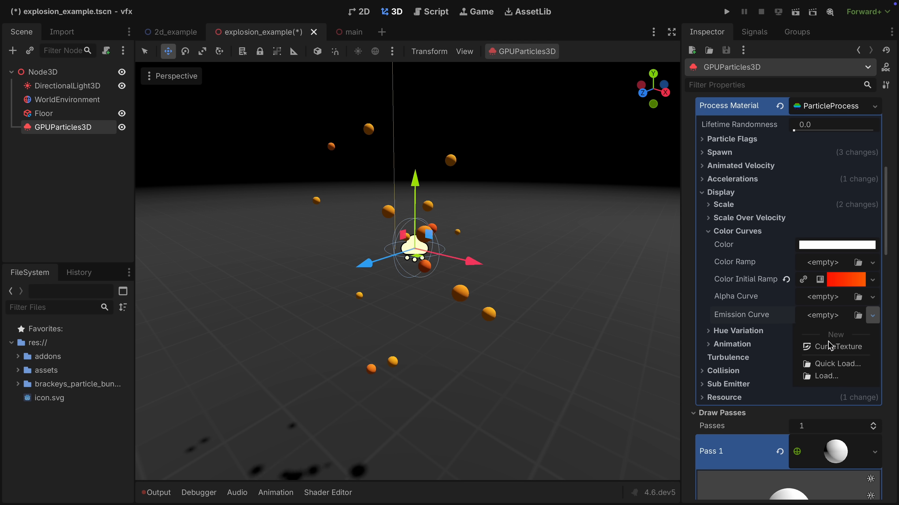
click(827, 350)
click(821, 369)
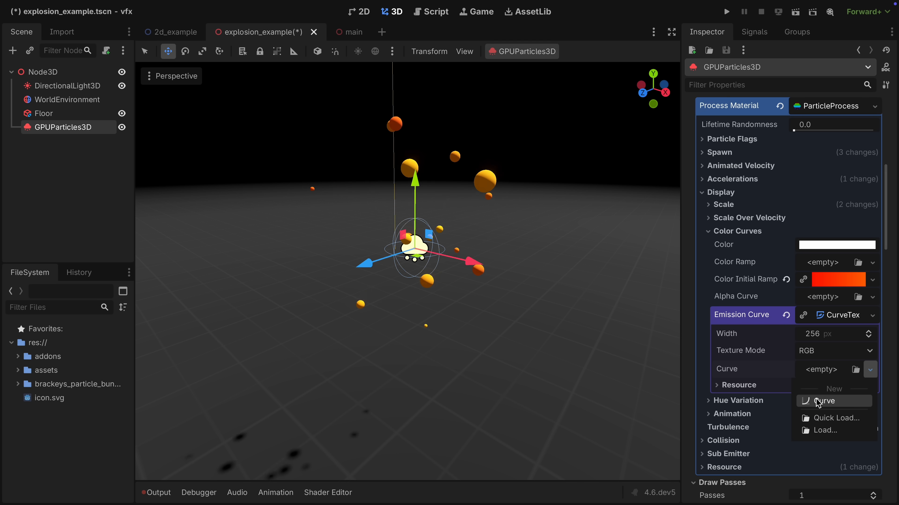
click(823, 399)
click(824, 348)
drag(729, 398, 706, 326)
drag(822, 355, 863, 489)
scroll(776, 423, down, 5)
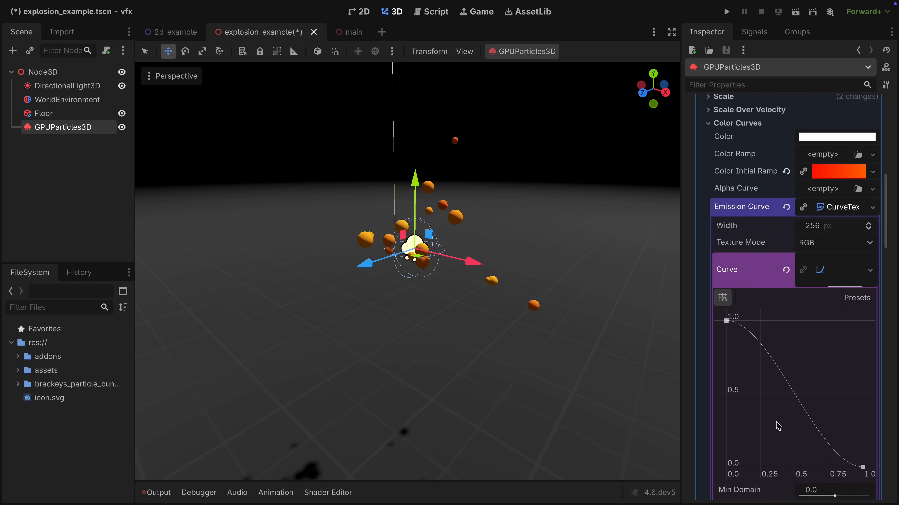
Set the emission curve's Max Value to 4 and raise its starting point to (0.00, 4.00).
click(810, 369)
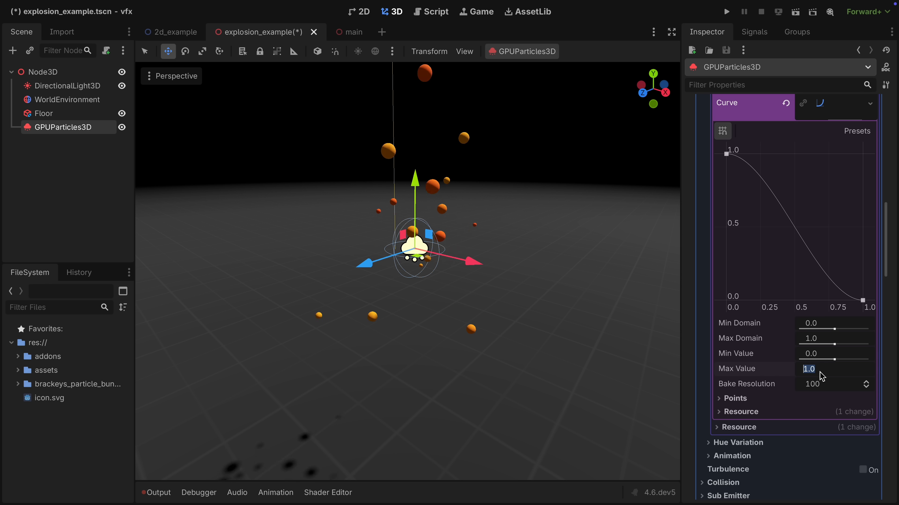
text(4)
key(Return)
drag(726, 263, 722, 135)
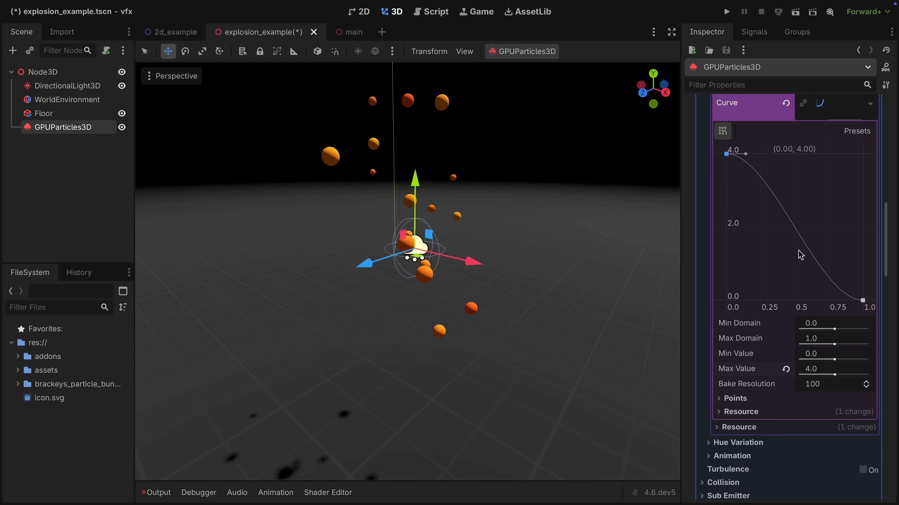
Turn on One Shot in the particle emitter's Time settings.
scroll(778, 248, up, 20)
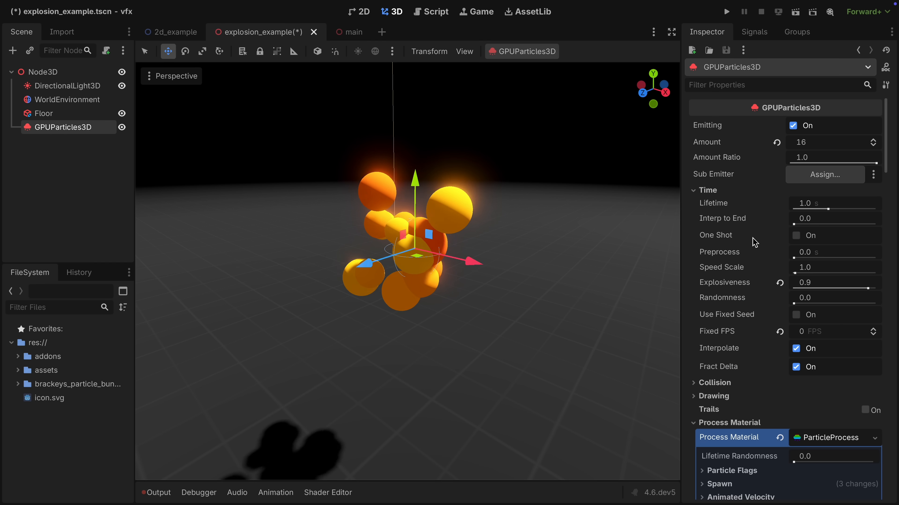
click(796, 236)
mouse_move(749, 251)
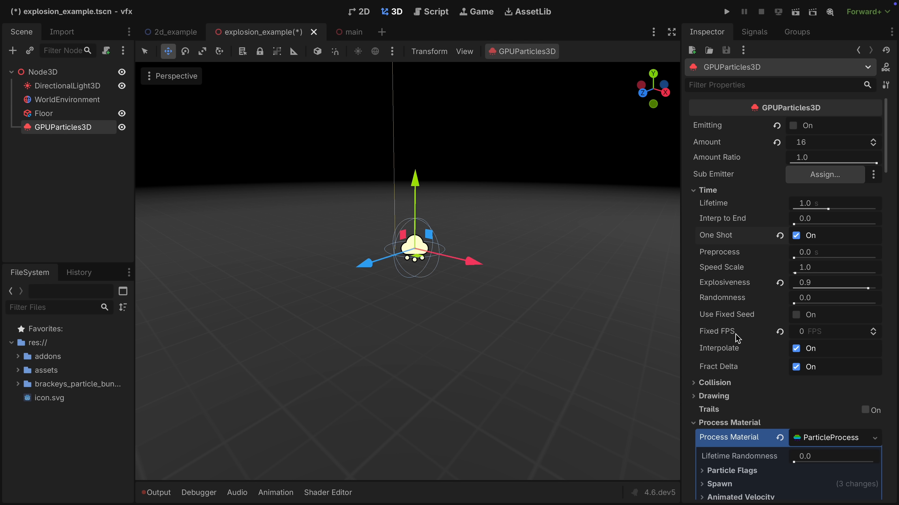
scroll(742, 315, down, 7)
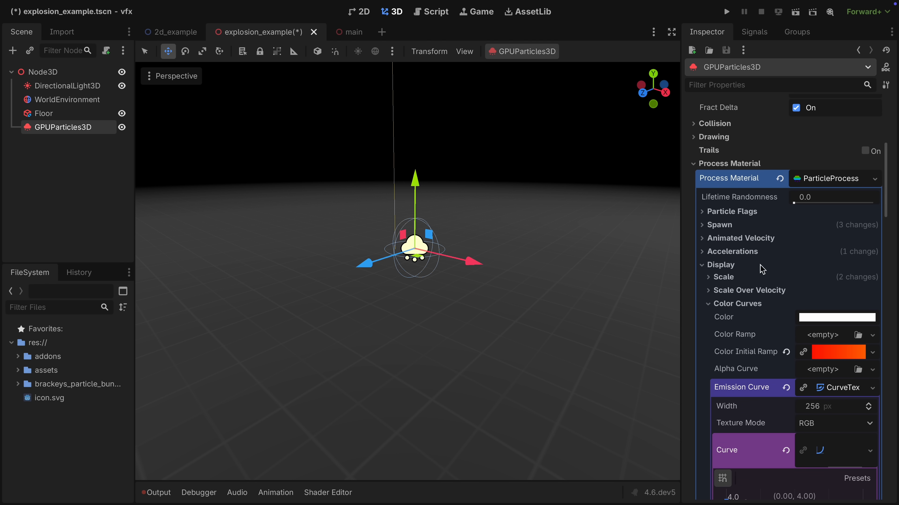
click(752, 309)
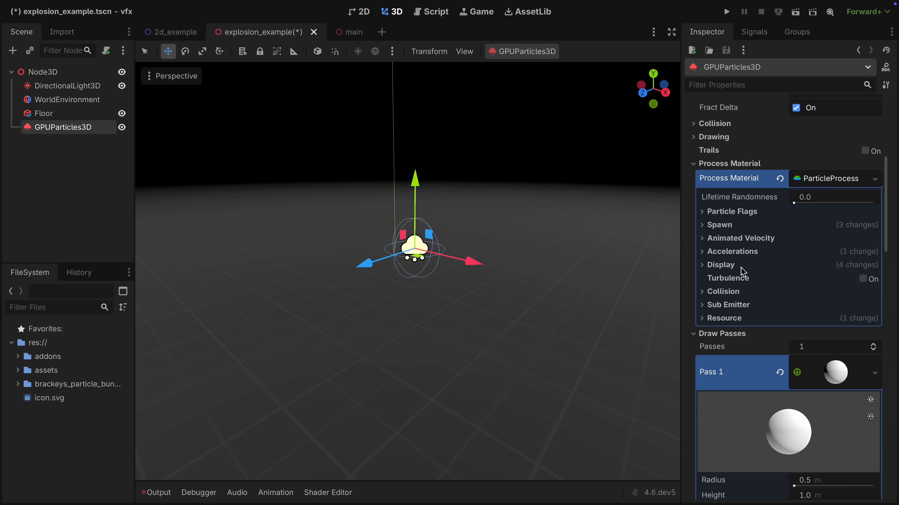
scroll(743, 273, up, 7)
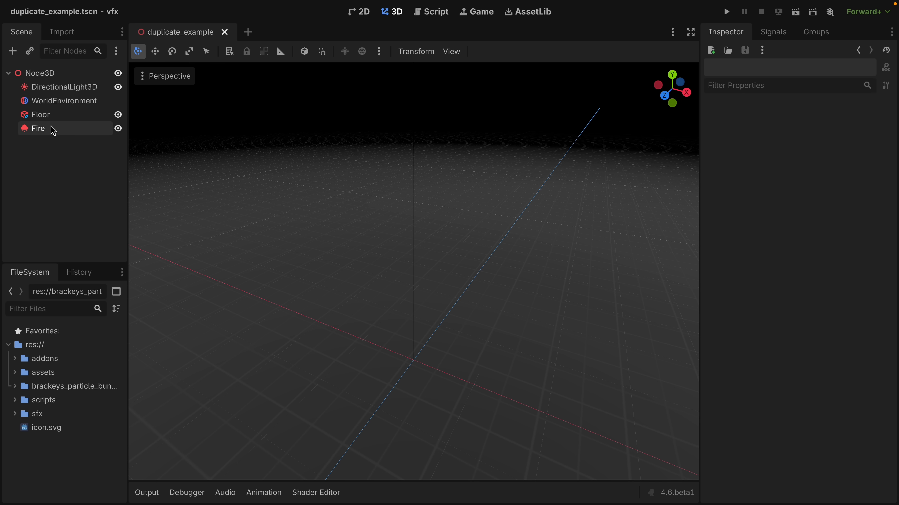
Duplicate the Fire particle node in the duplicate_example scene and select the copy.
click(52, 129)
right_click(52, 129)
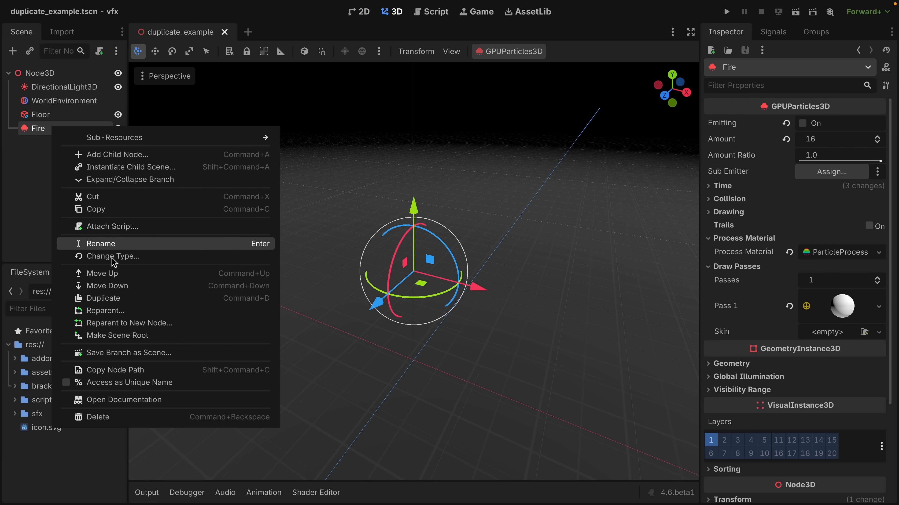
click(108, 300)
click(47, 143)
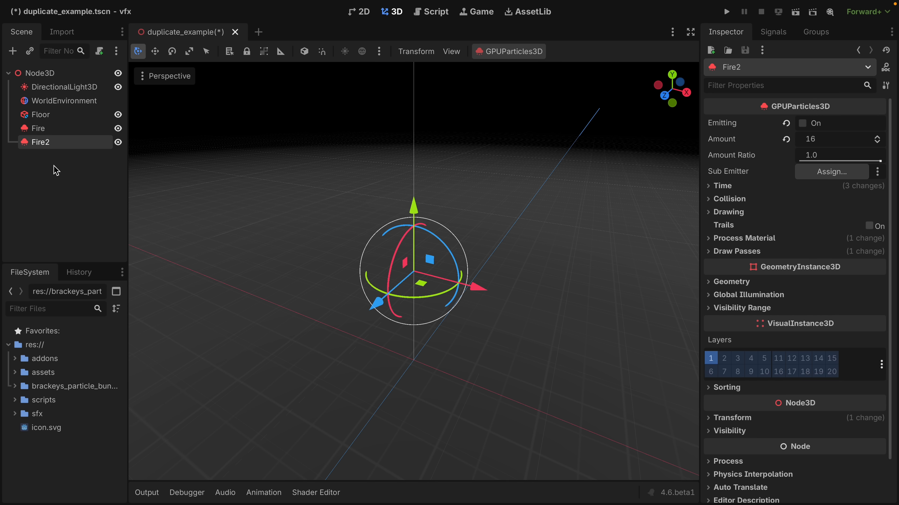
Rename the duplicated emitter to Smoke and make its process material unique recursively, including all curve and gradient sub-resources.
text(Smoke)
key(Return)
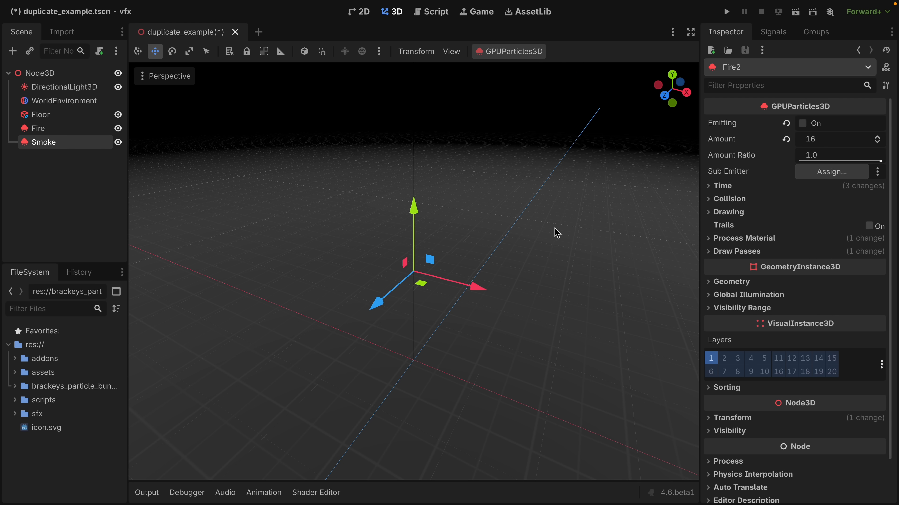
click(743, 238)
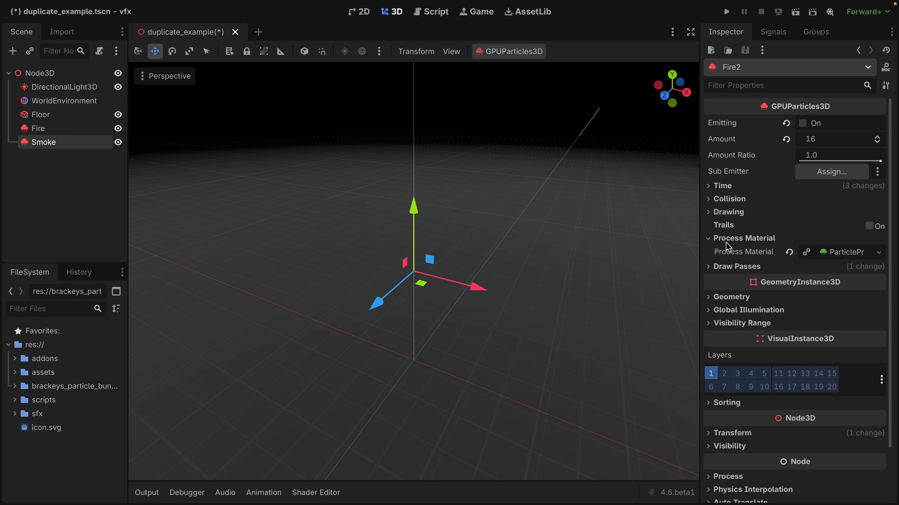
right_click(854, 255)
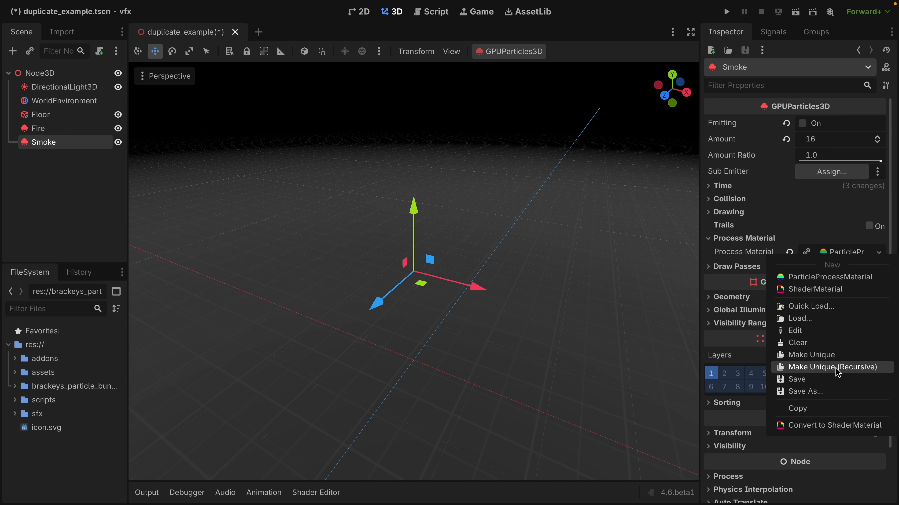
click(818, 368)
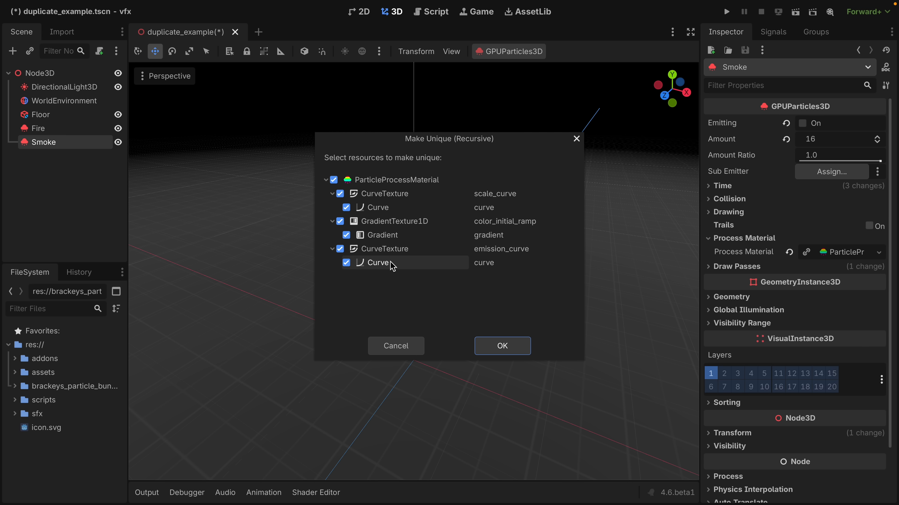
click(492, 346)
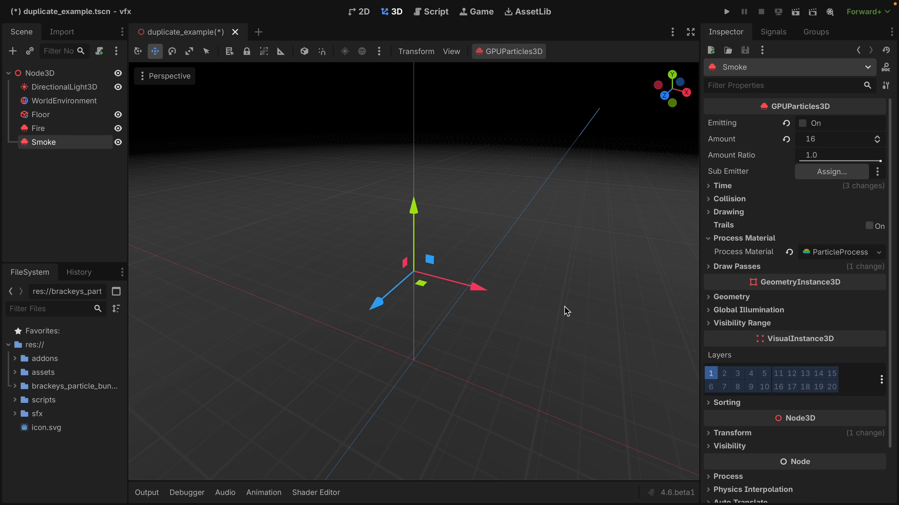
Clear the material from the sphere mesh in the Smoke emitter's first draw pass.
click(731, 268)
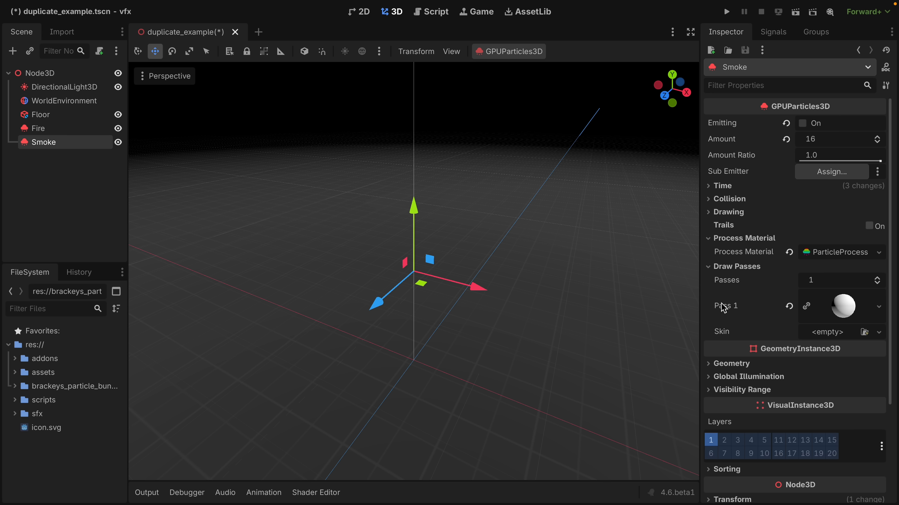
right_click(844, 310)
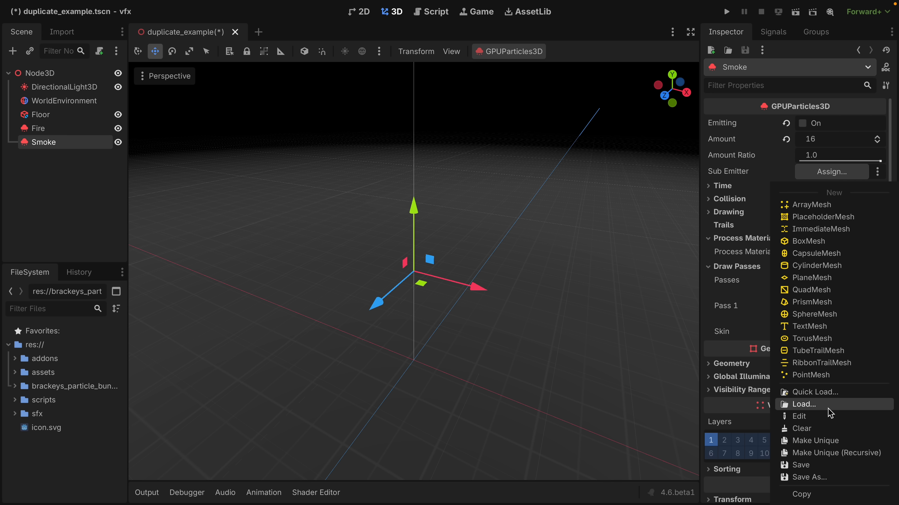
click(748, 303)
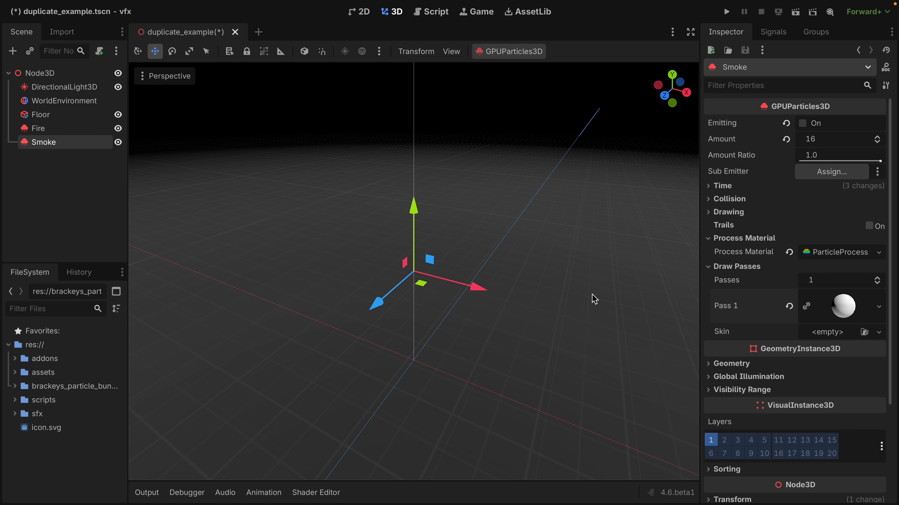
click(831, 311)
scroll(842, 312, down, 5)
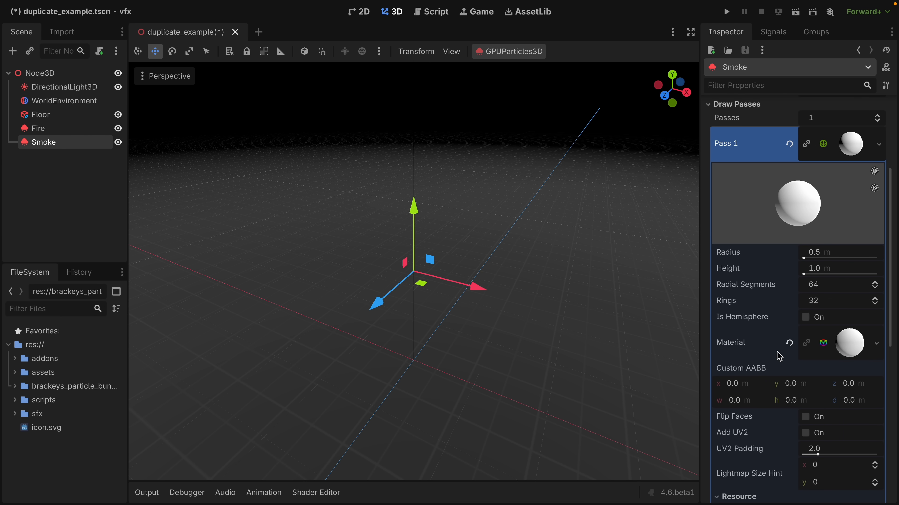
click(789, 342)
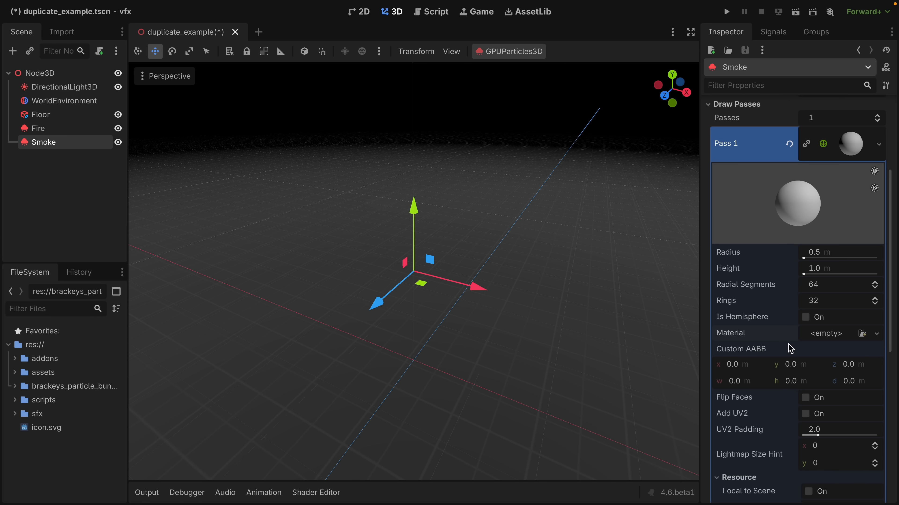
click(850, 148)
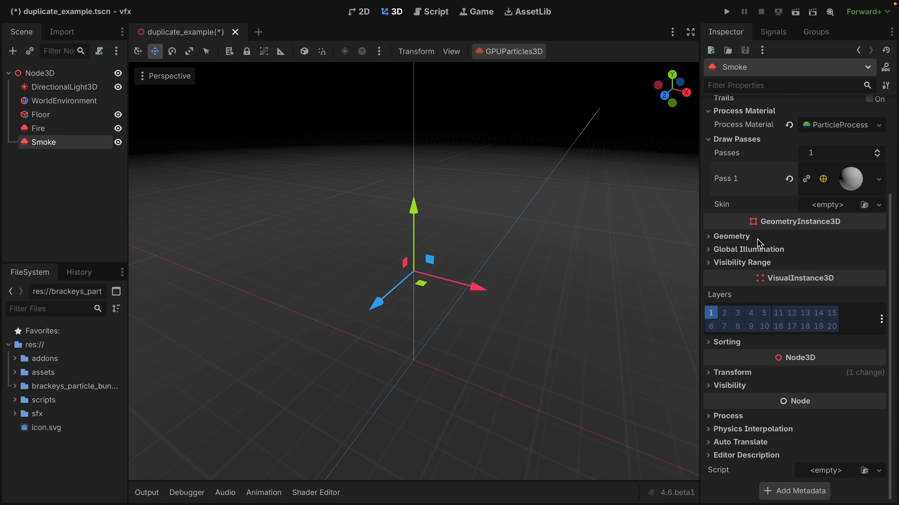
Add a new StandardMaterial3D as the Material Override in the Smoke emitter's Geometry settings.
click(731, 236)
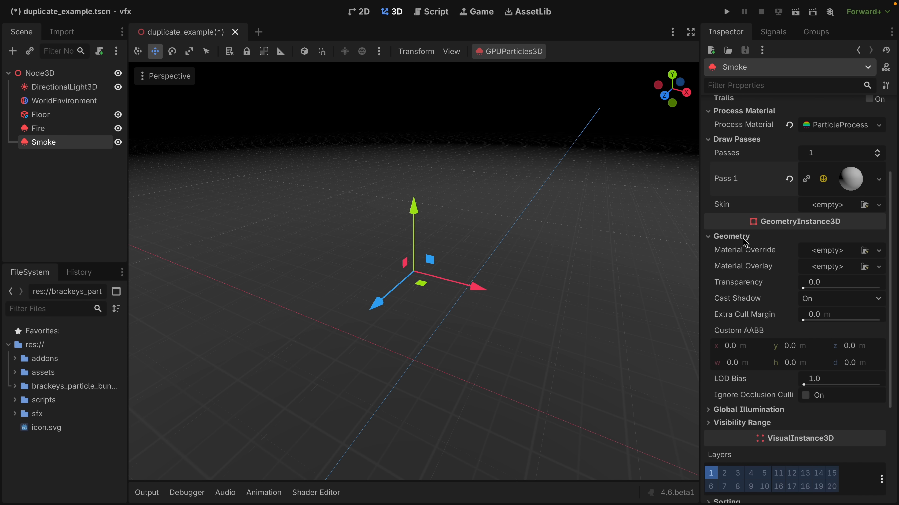
click(832, 255)
click(823, 281)
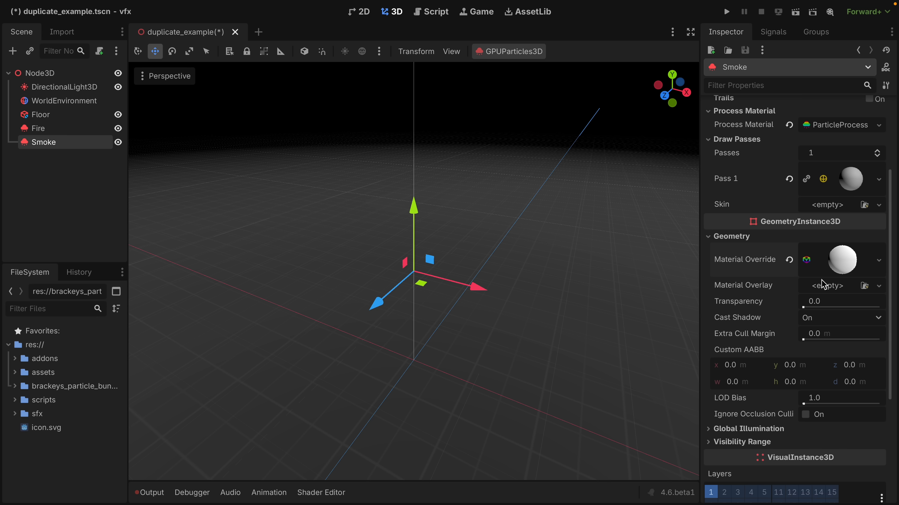
right_click(844, 262)
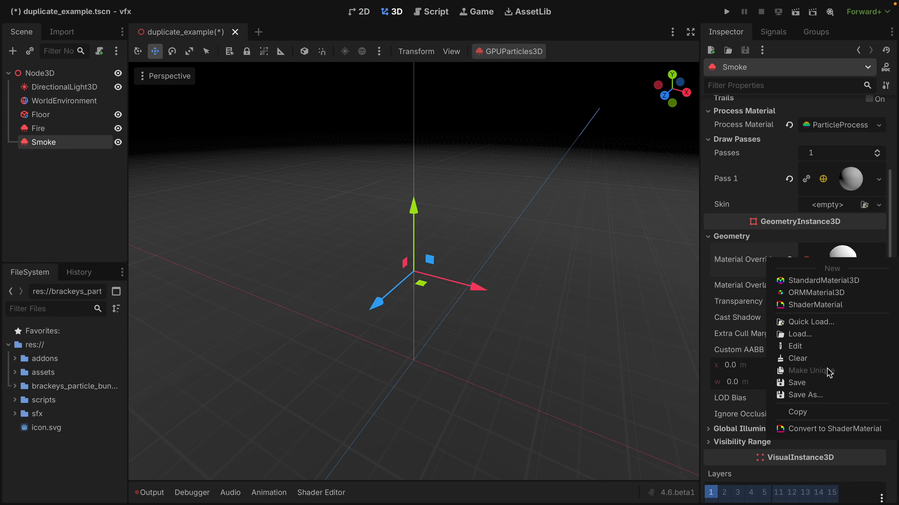
click(851, 227)
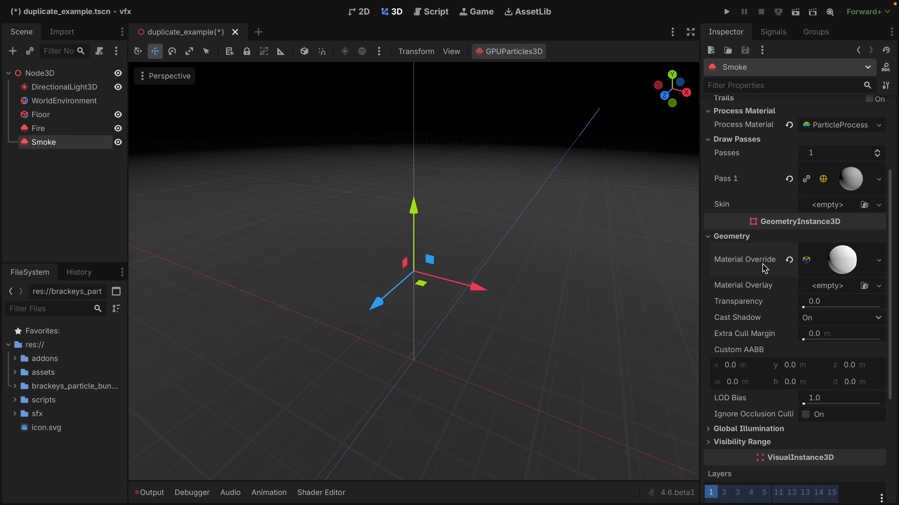
Make the Smoke emitter's Material Override unique recursively, leaving the albedo CompressedTexture2D shared.
click(854, 264)
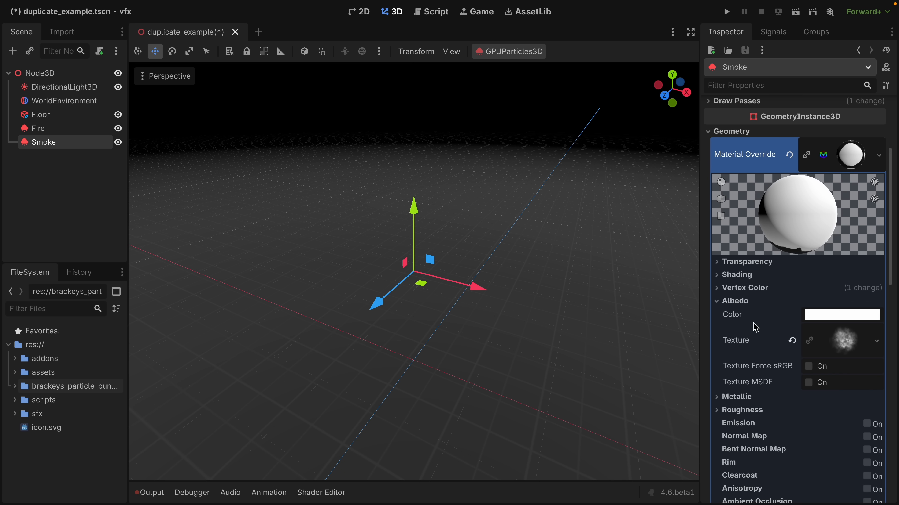
right_click(845, 161)
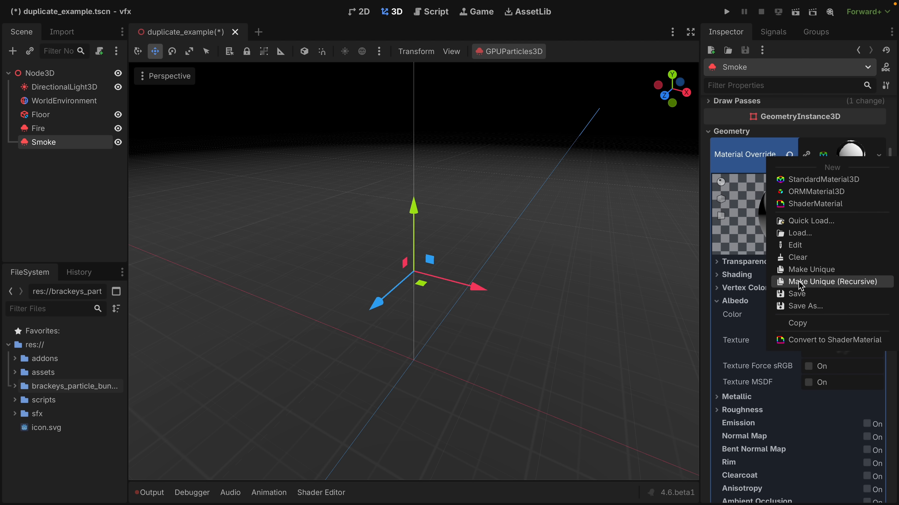
click(826, 282)
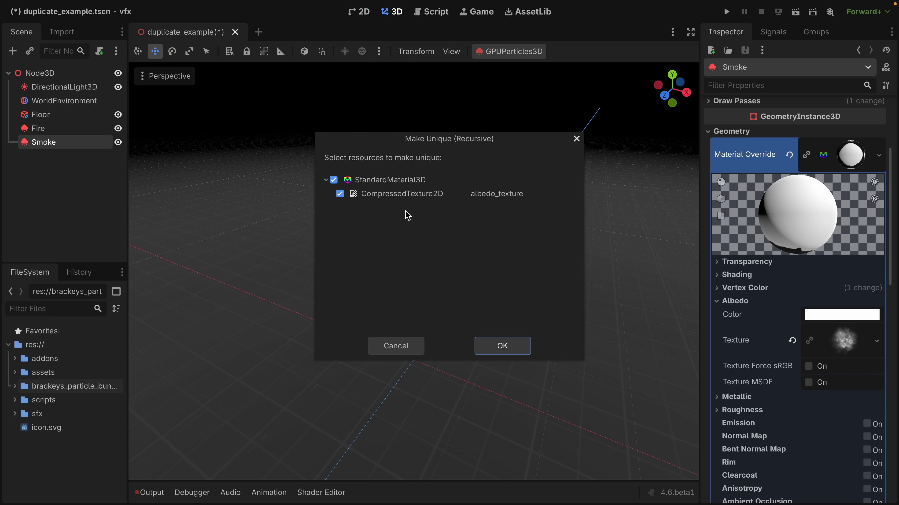
click(339, 194)
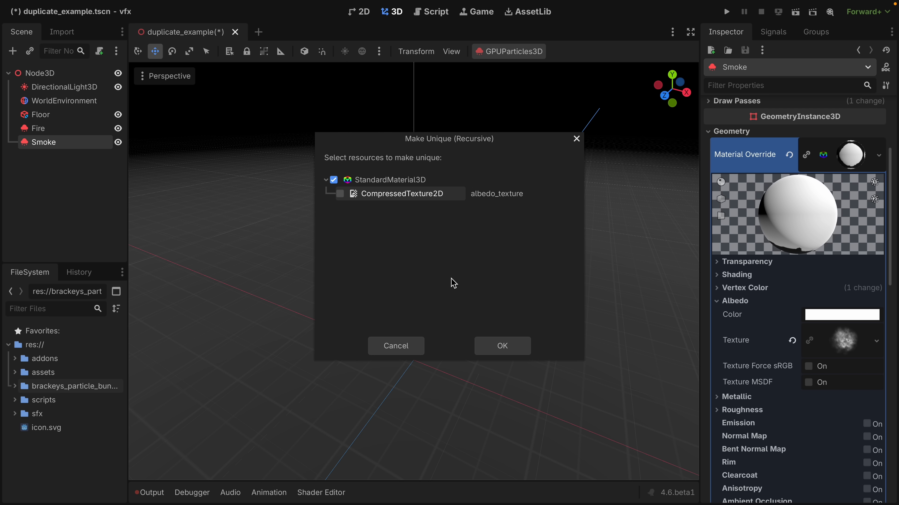
click(499, 347)
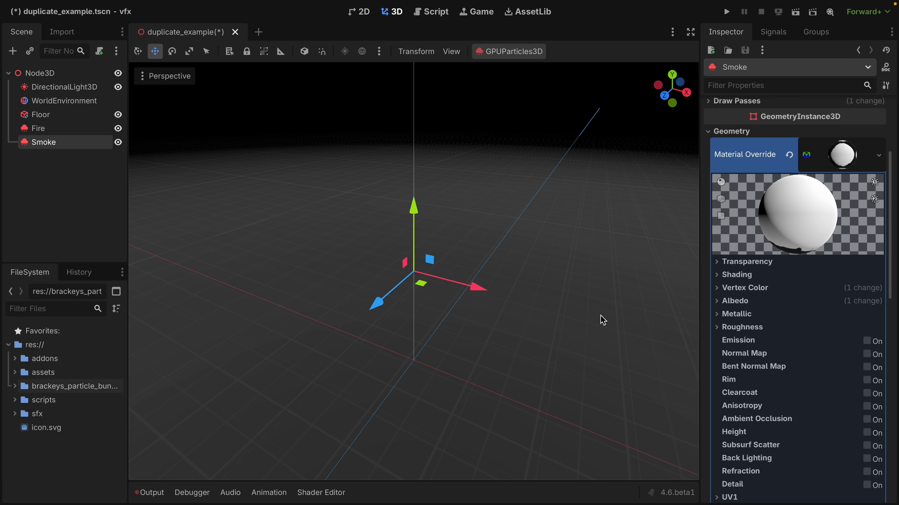
Shape the Smoke process material's Alpha Curve to fall from 1.0 at the start to 0.0 at the end.
click(724, 301)
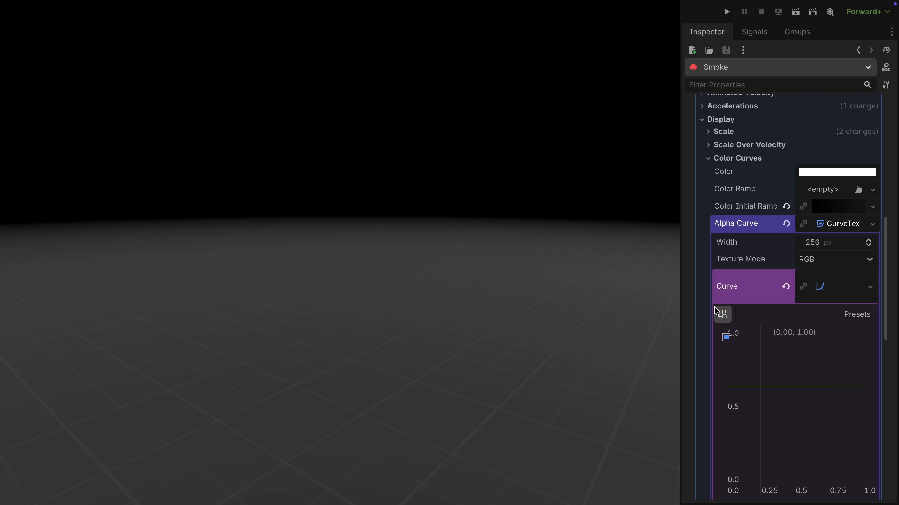
drag(863, 338, 862, 483)
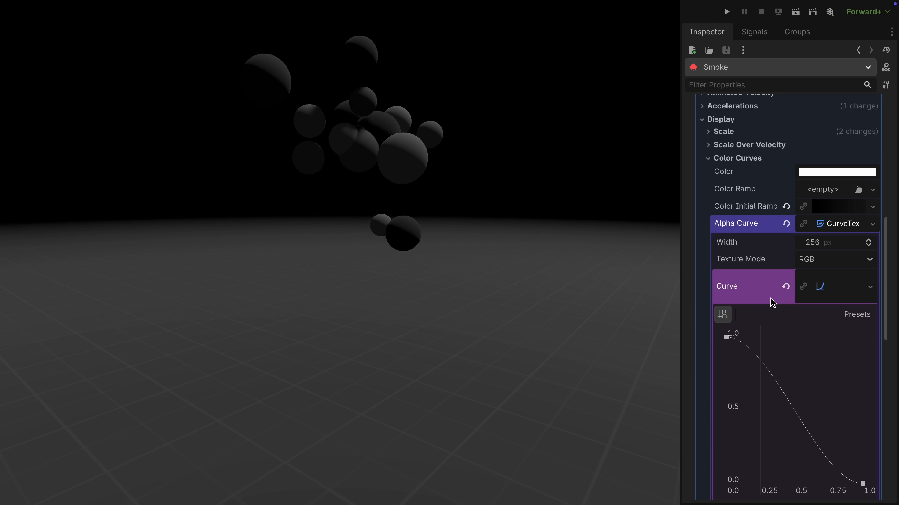
click(738, 158)
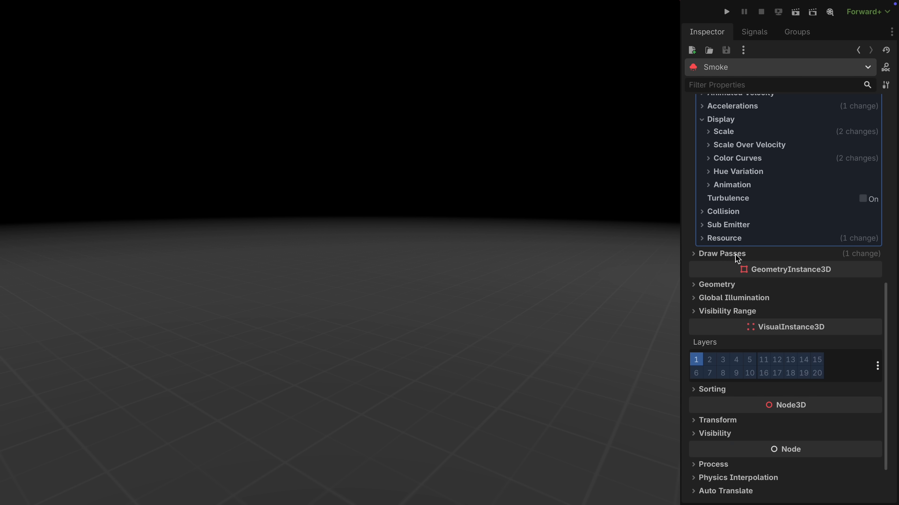
Enable transparency on the material of the Smoke emitter's draw-pass sphere mesh.
click(738, 252)
click(836, 291)
scroll(792, 371, down, 10)
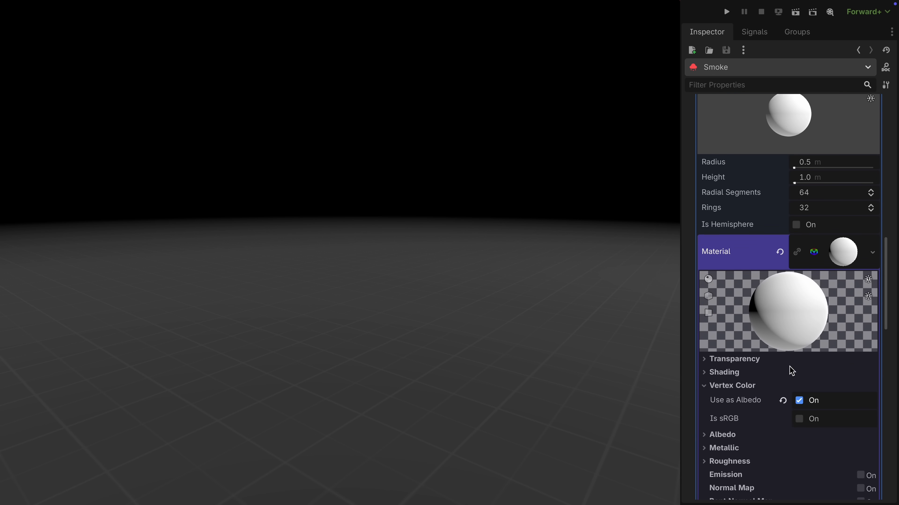
click(730, 297)
click(732, 270)
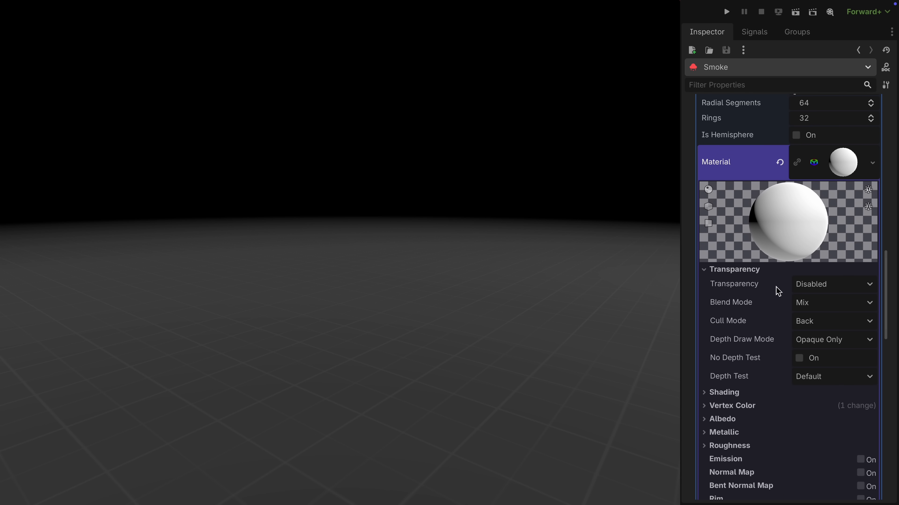
click(814, 285)
click(818, 315)
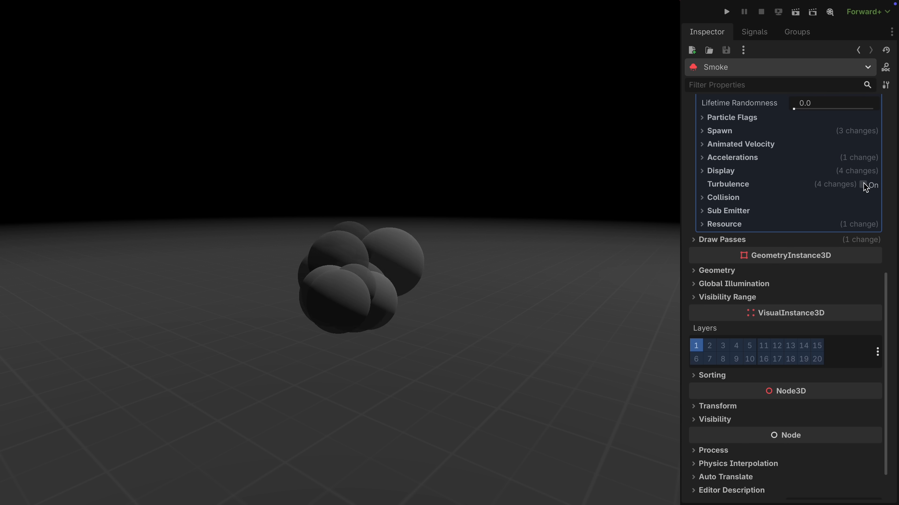
Turn on Turbulence in the Smoke emitter's process material.
click(863, 185)
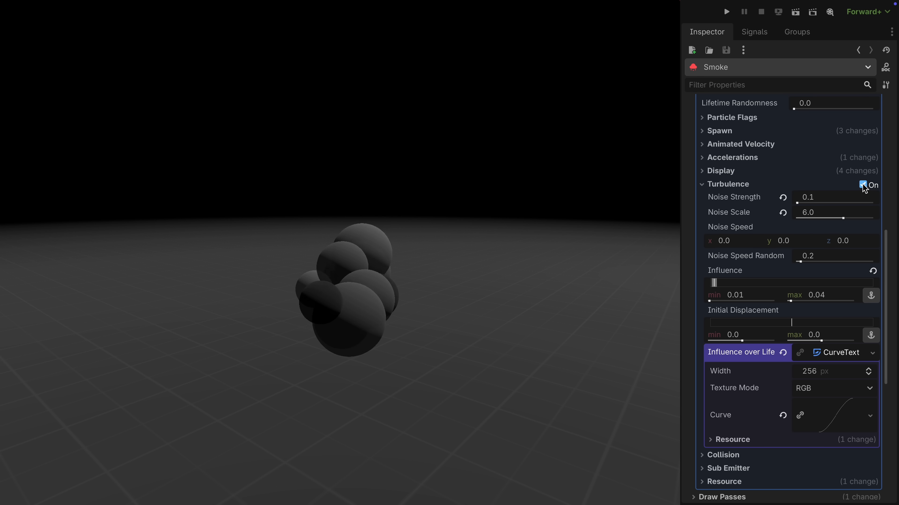
scroll(831, 226, up, 3)
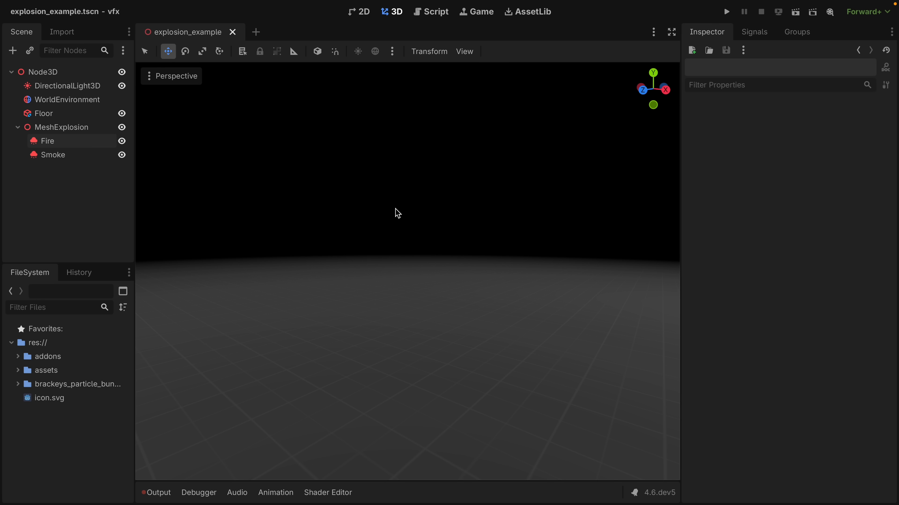
Play the Fire emitter's one-shot burst in the explosion_example scene by turning Emitting on.
click(60, 141)
click(793, 125)
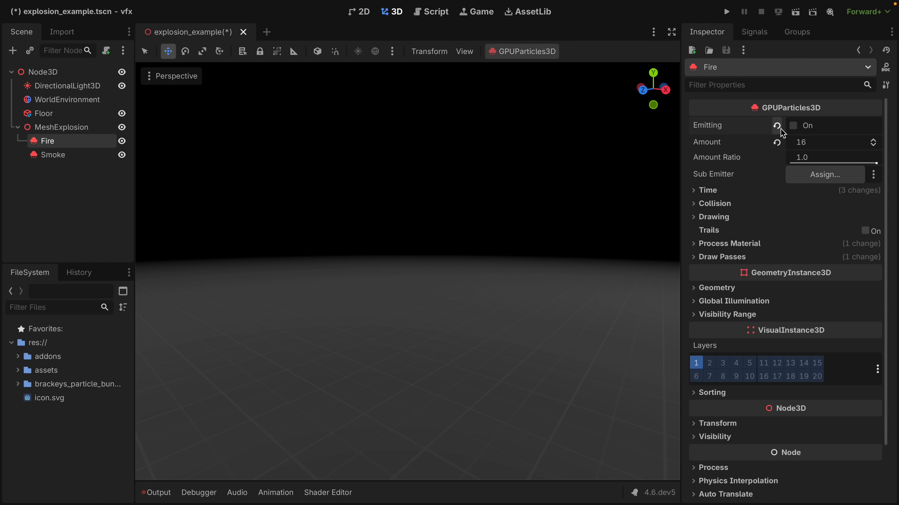
click(794, 126)
click(792, 126)
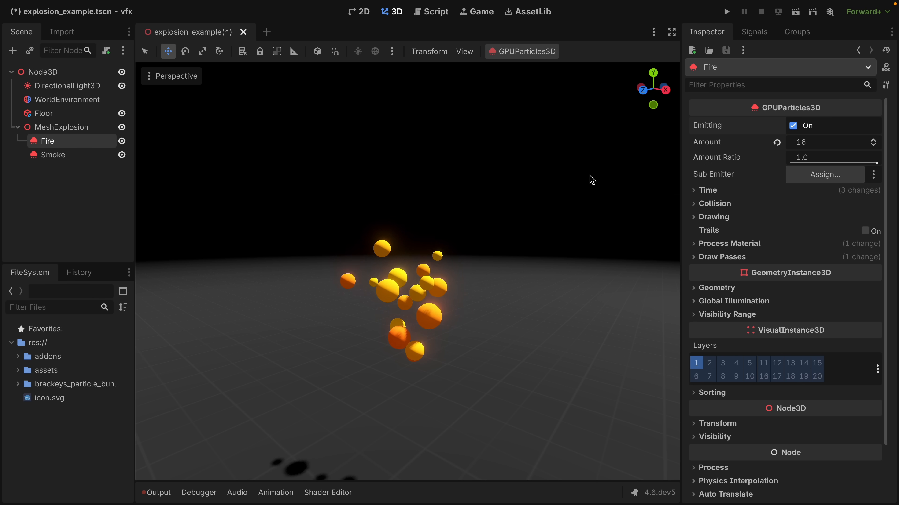
Replay the Fire burst several times with Restart Emission.
click(537, 53)
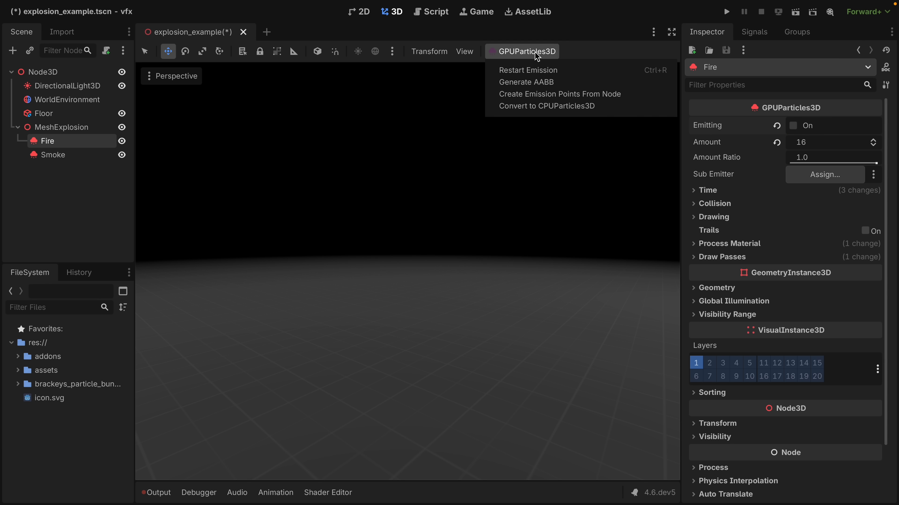
click(581, 72)
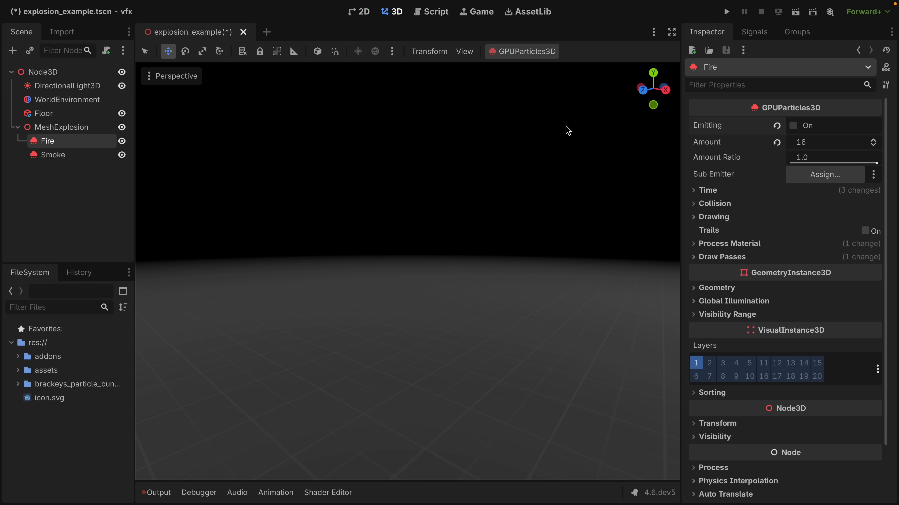
key(ctrl+r)
key(ctrl+r)
key(ctrl+r)
Preview the Smoke and Fire emitters under MeshExplosion one at a time by restarting each one's emission in turn.
click(53, 154)
key(ctrl+r)
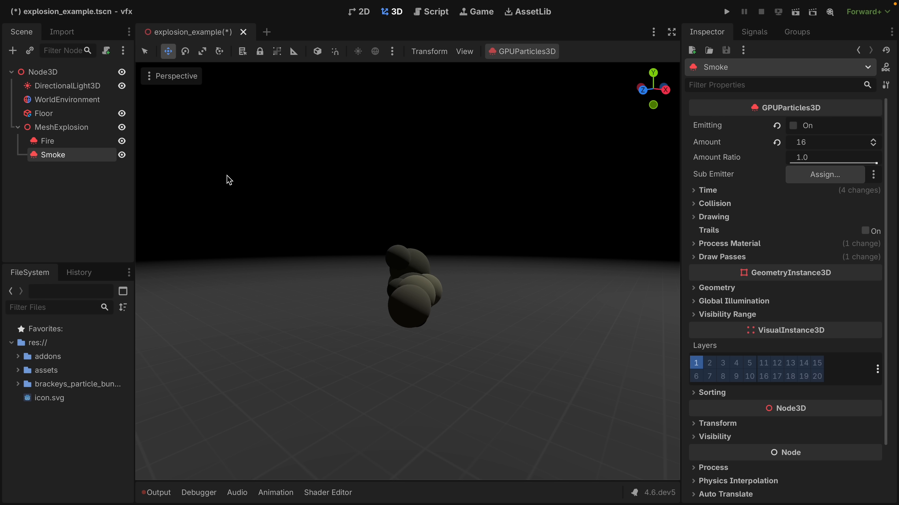
click(74, 145)
key(ctrl+r)
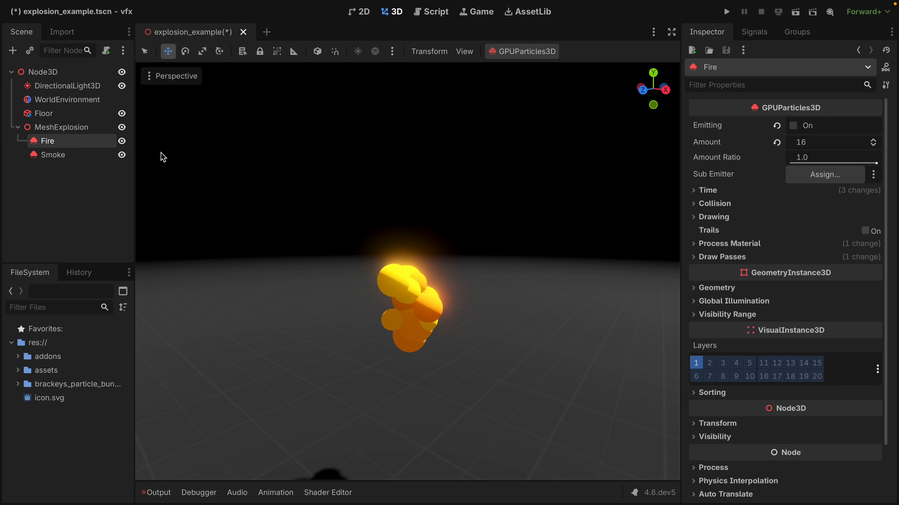
click(67, 156)
key(ctrl+r)
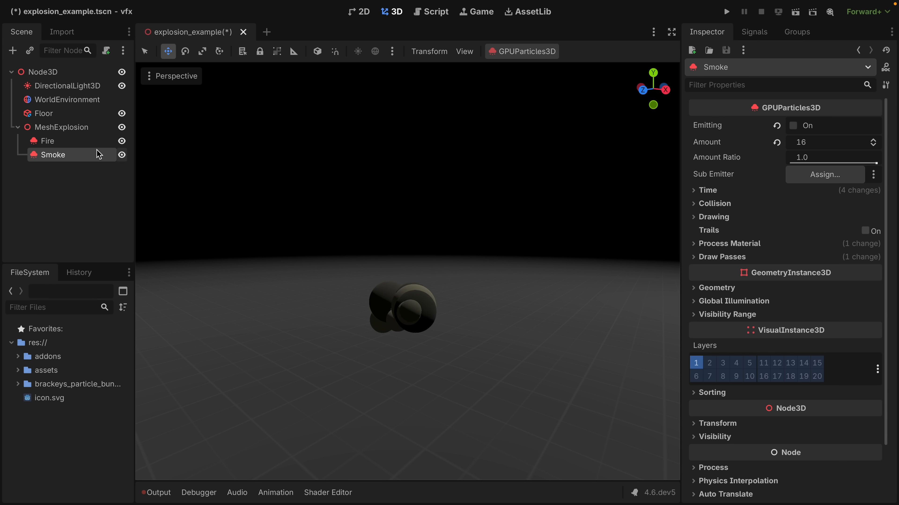
Preview the Fire emitter on its own by restarting its emission.
click(75, 142)
key(ctrl+r)
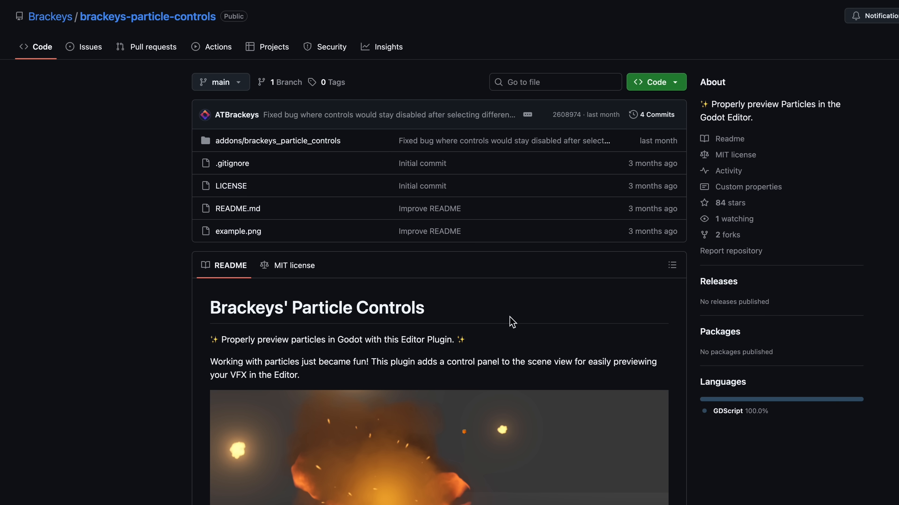
Open the code download options of the brackeys-particle-controls repository and enable the Brackeys' Particle Controls plugin in the Godot project settings.
click(659, 87)
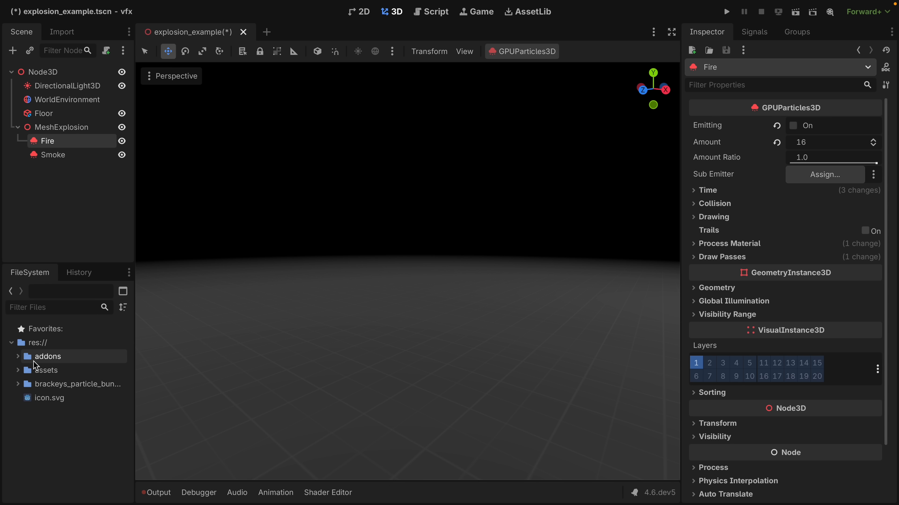
click(17, 357)
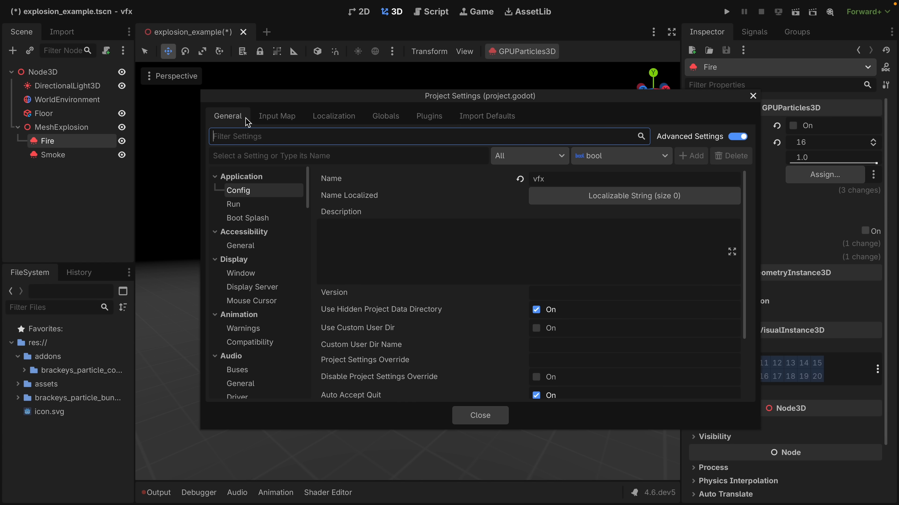
click(422, 119)
click(222, 174)
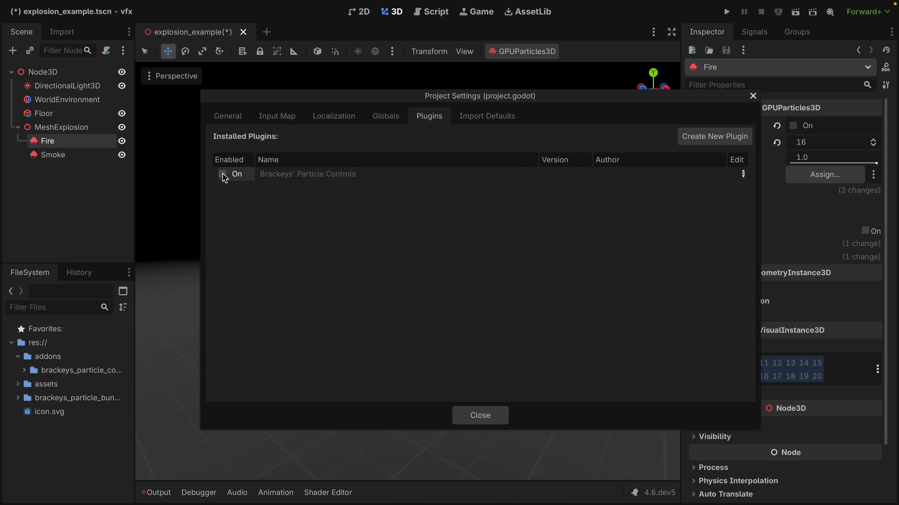
click(478, 416)
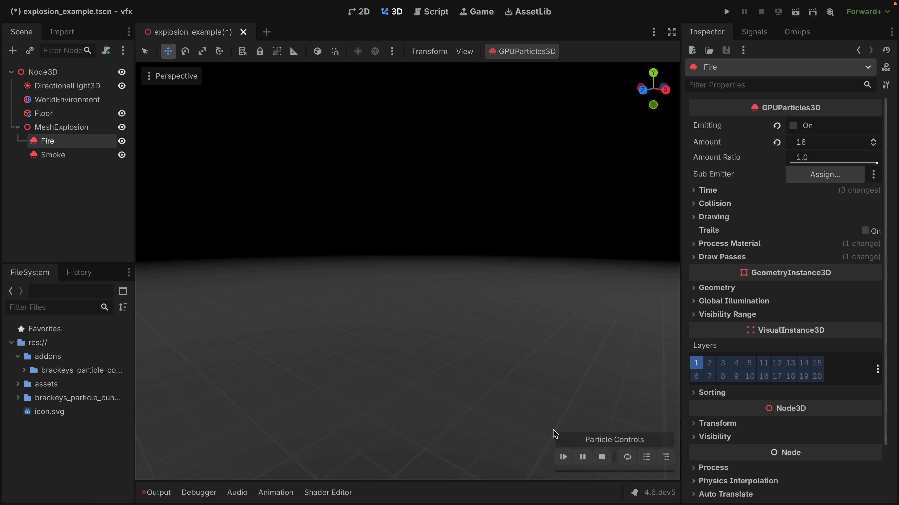
Play the Fire burst twice with the Particle Controls and turn on looping playback.
click(563, 457)
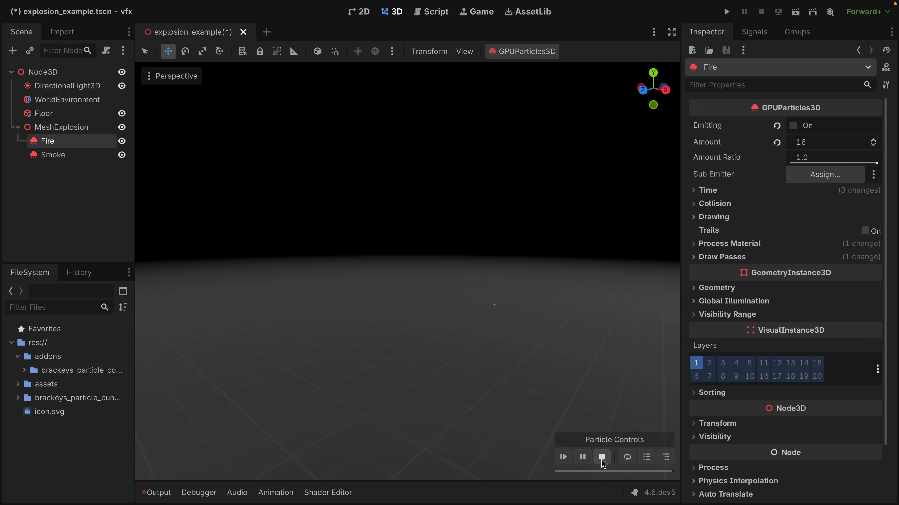
click(563, 457)
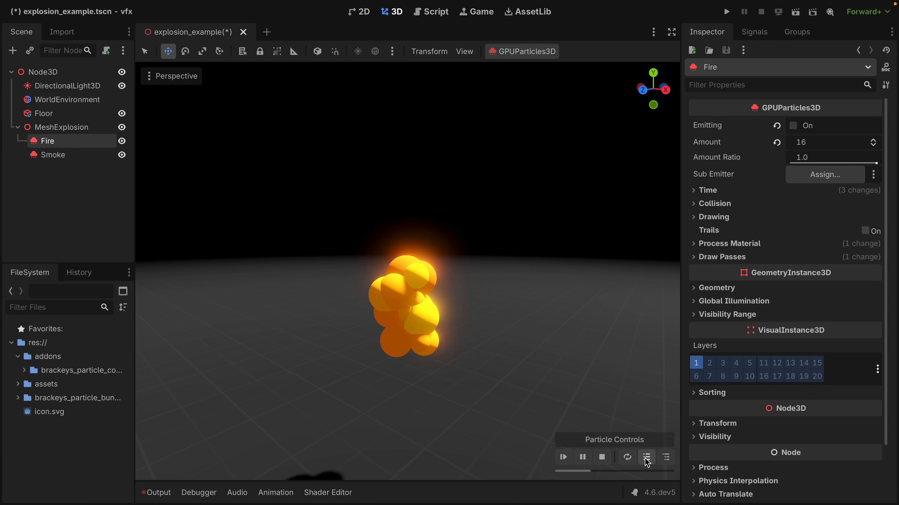
click(627, 457)
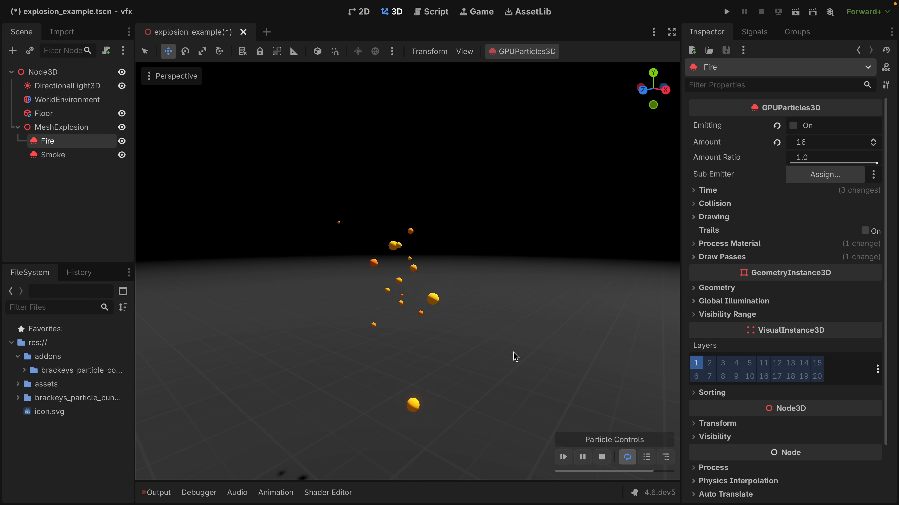
Show the Fire emitter's Time settings, and pause the looping preview to scrub through the burst.
click(708, 191)
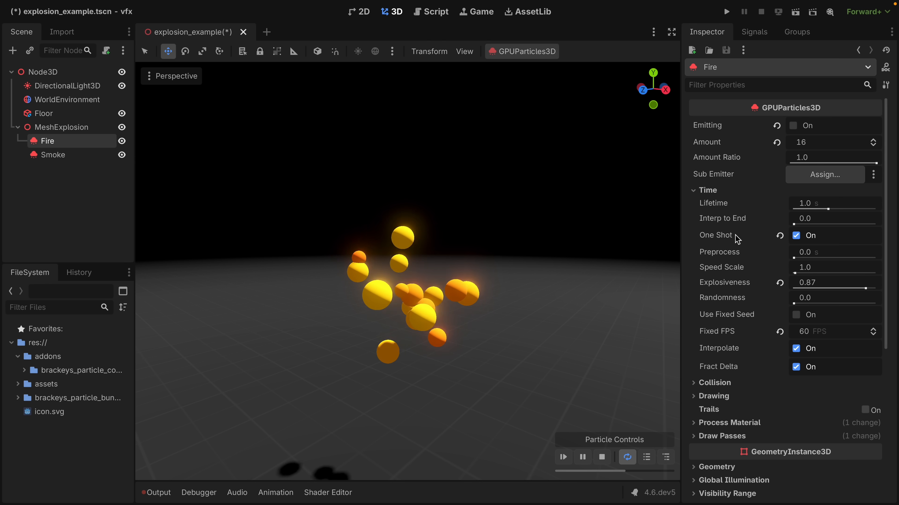
click(582, 457)
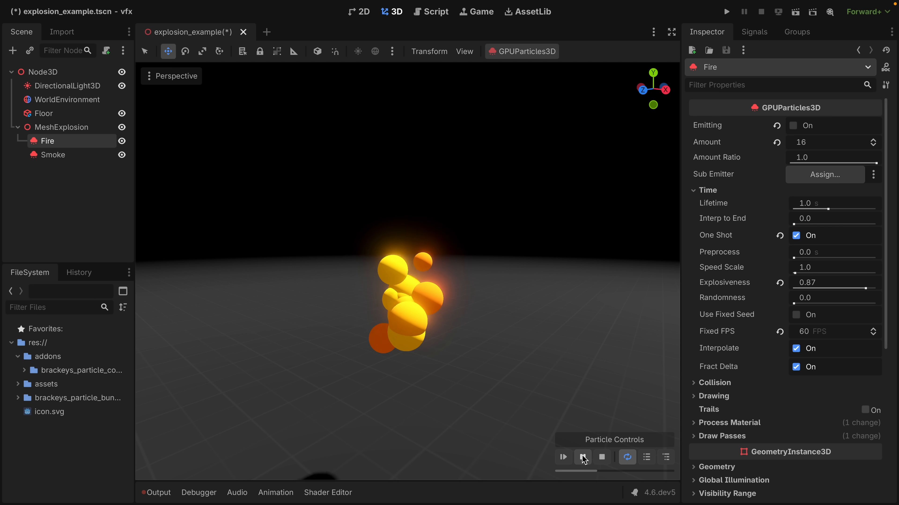
mouse_move(611, 471)
mouse_down()
mouse_move(576, 471)
mouse_move(651, 471)
mouse_move(595, 471)
mouse_up()
Extend the particle preview to the related emitters under MeshExplosion and play Fire and Smoke together.
click(646, 458)
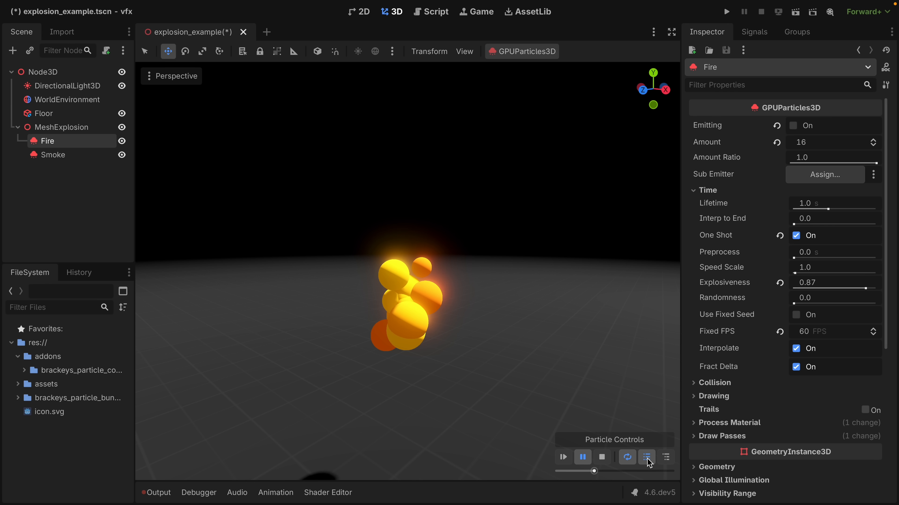
click(666, 459)
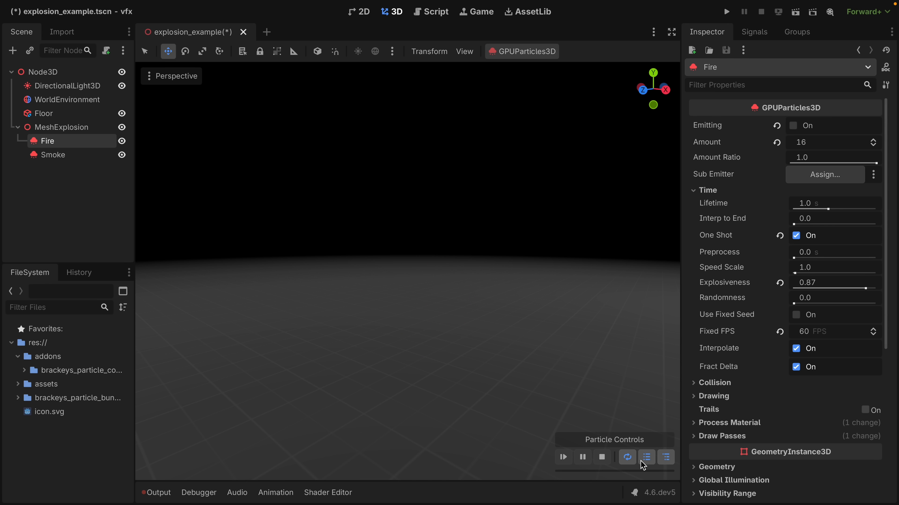
click(563, 457)
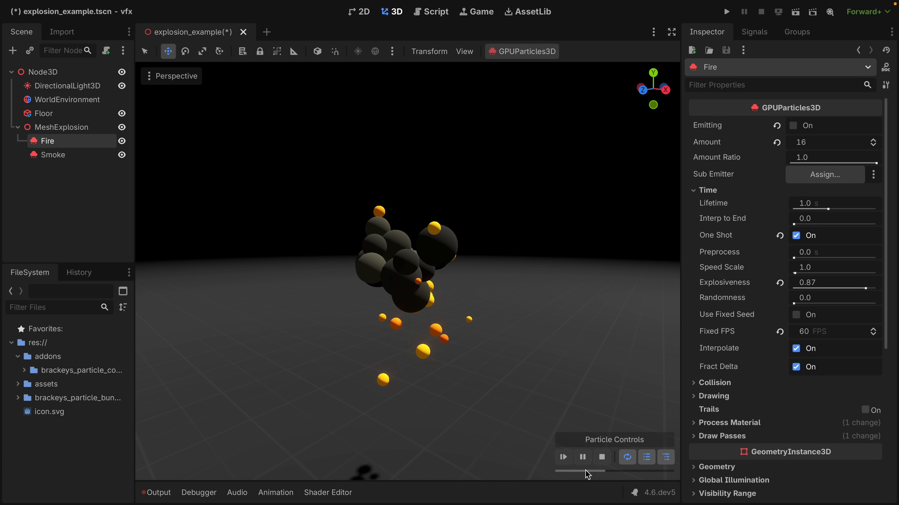
click(564, 457)
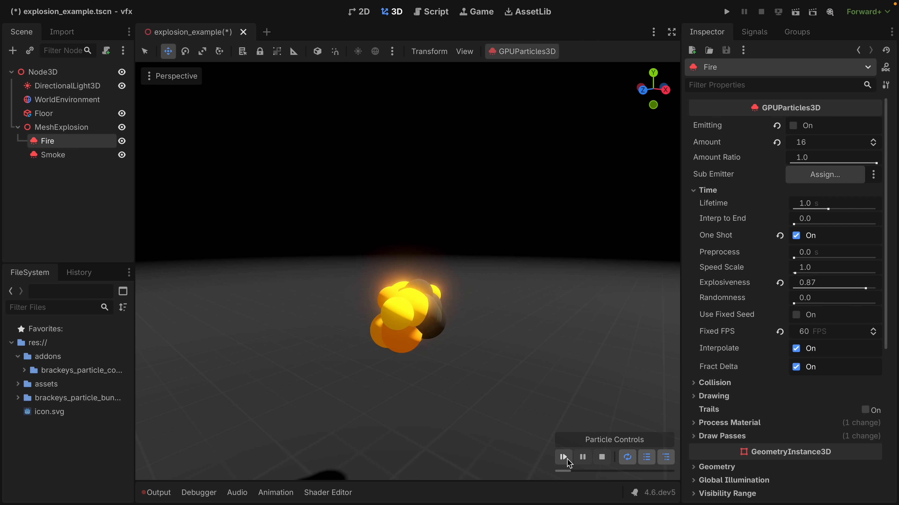
Pause the combined Fire and Smoke preview, scrub back through the explosion, and resume playback.
click(582, 457)
drag(600, 474, 564, 473)
click(583, 457)
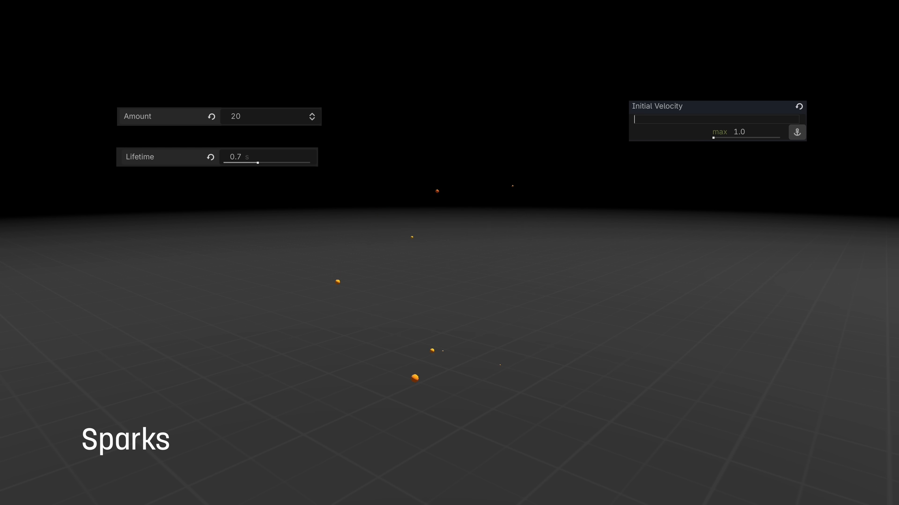
Set the Sparks emitter's Initial Velocity to a minimum of 2.0 and a maximum of 5.0, and enter -1 for the next value.
key(Tab)
key(Return)
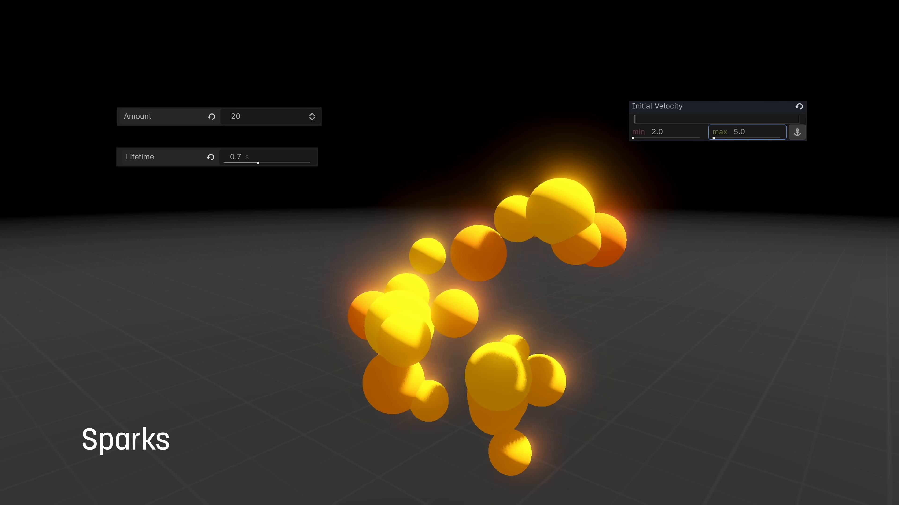
text(-1.5)
key(Return)
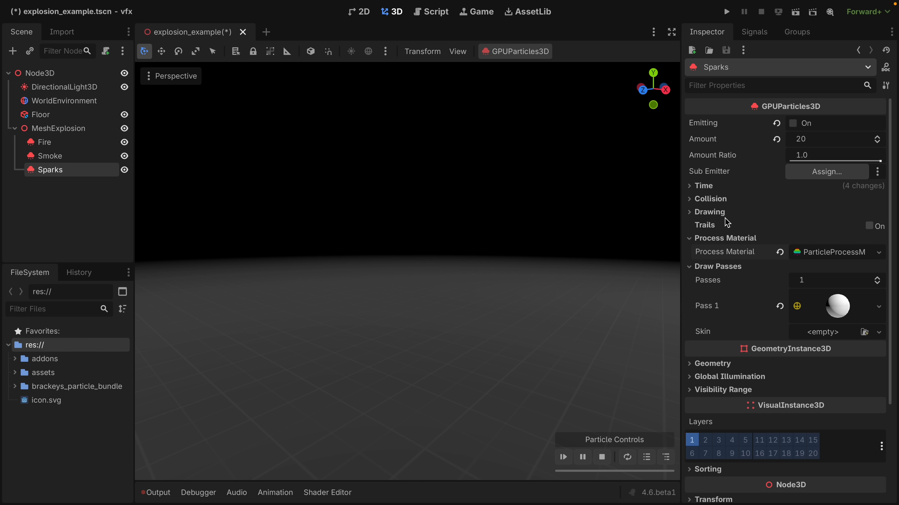
Replace the sphere in the Sparks emitter's first draw pass with a new CylinderMesh and show its settings.
click(779, 307)
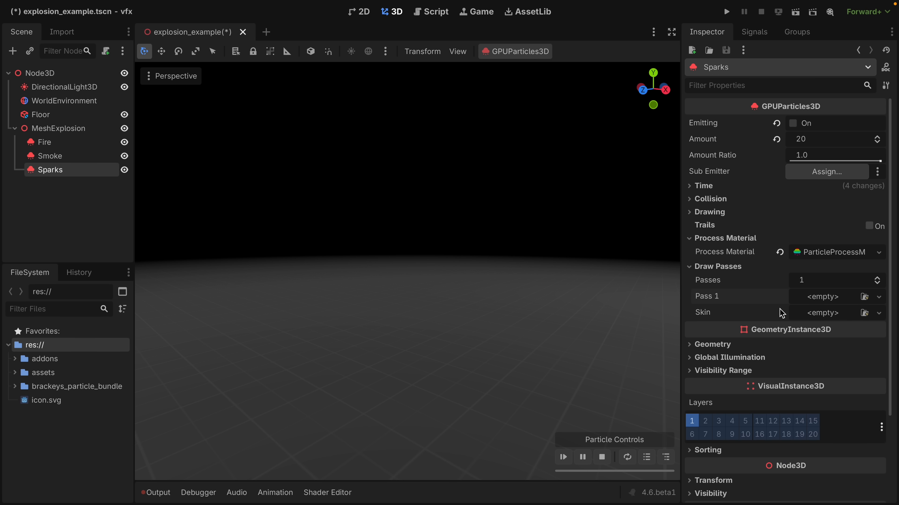
click(832, 299)
click(828, 355)
click(835, 305)
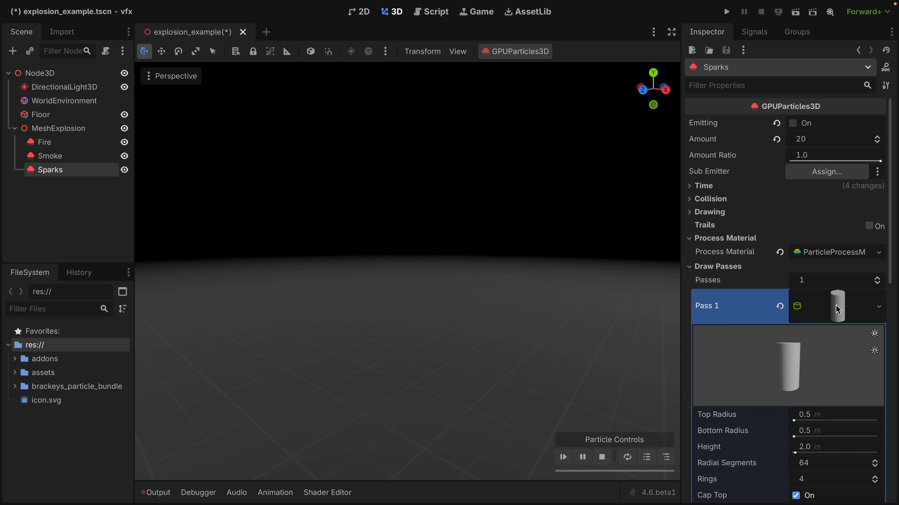
Taper the Sparks cylinder with top radius 0.2 m, bottom radius 0, height 3 m and 16 radial segments, and preview it.
scroll(835, 304, down, 5)
click(820, 241)
text(.2)
key(Tab)
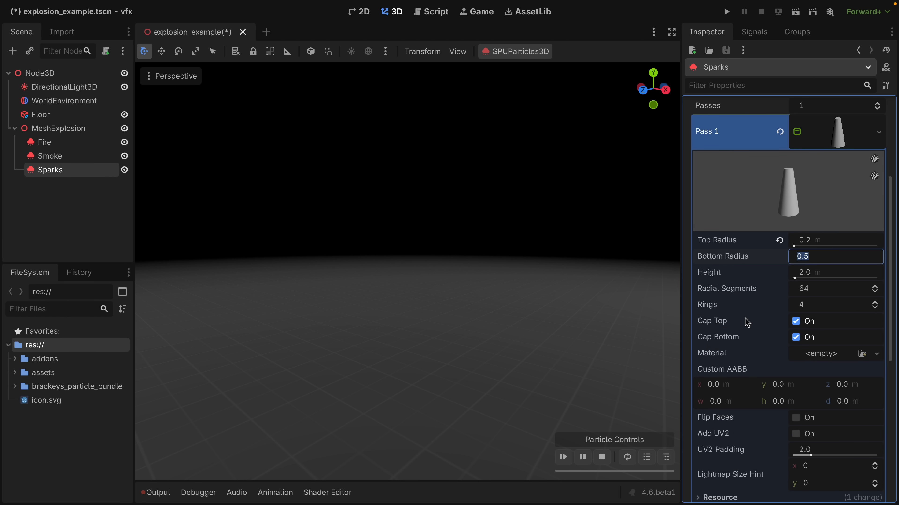
text(0)
key(Tab)
text(3)
key(Tab)
text(16)
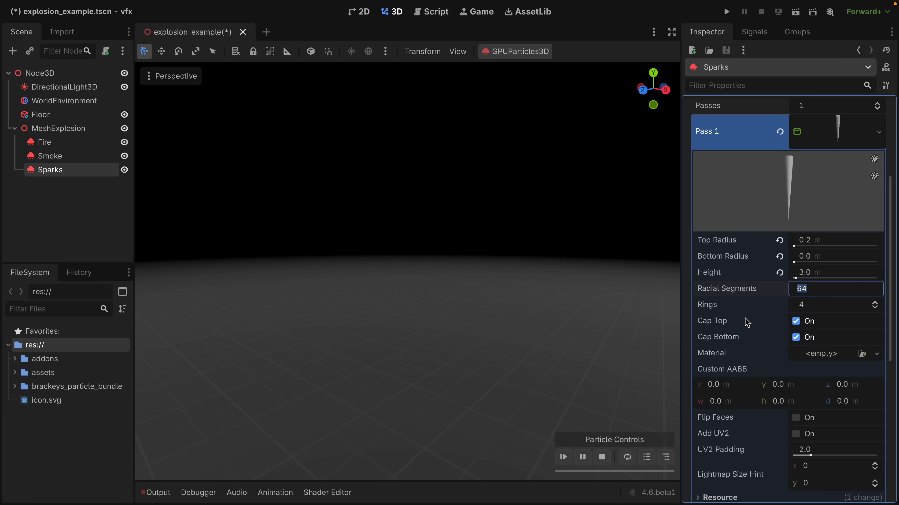
key(Return)
click(564, 458)
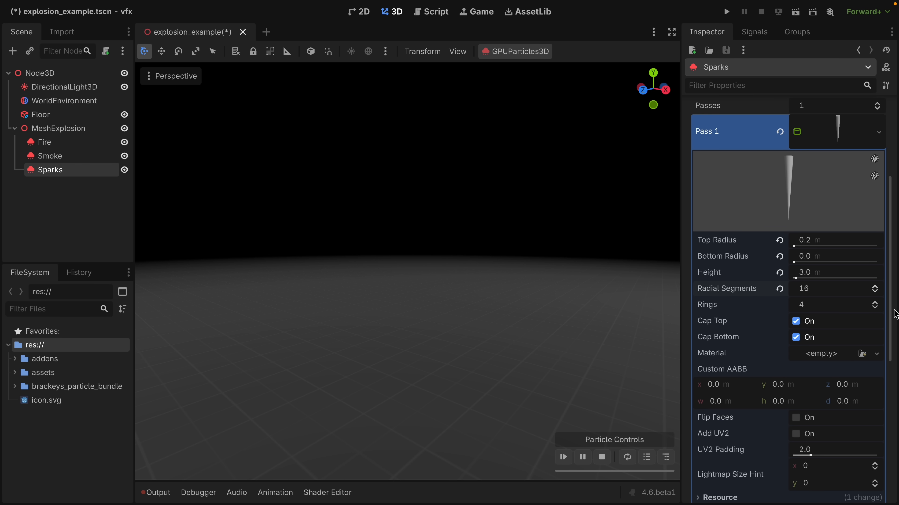
Turn on the Align Y particle flag in the Sparks process material and preview the burst.
scroll(744, 351, up, 5)
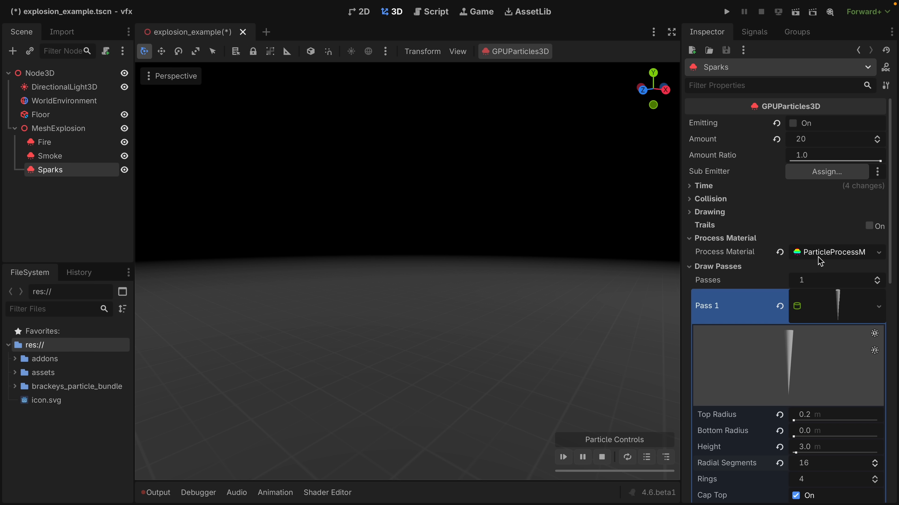
click(819, 253)
click(728, 283)
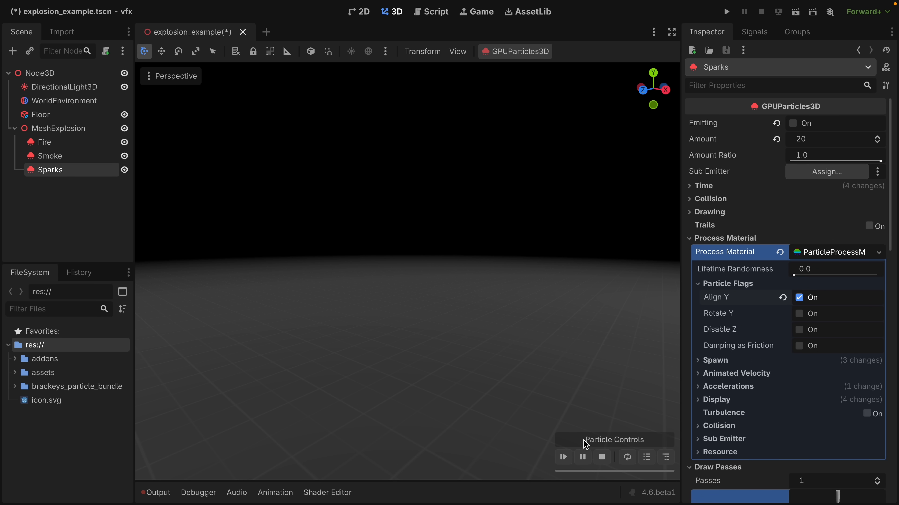
click(564, 457)
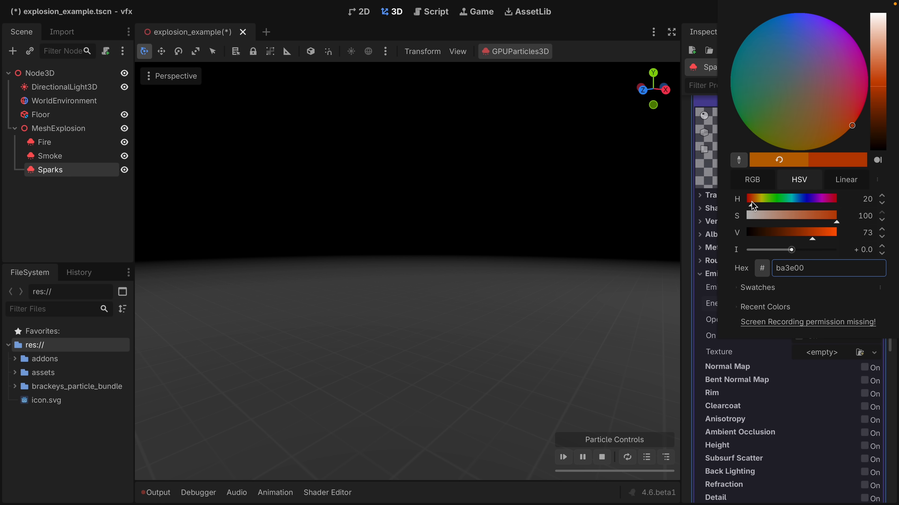
Brighten the Sparks material's emission color to ff5500 and preview the burst.
drag(810, 236, 855, 236)
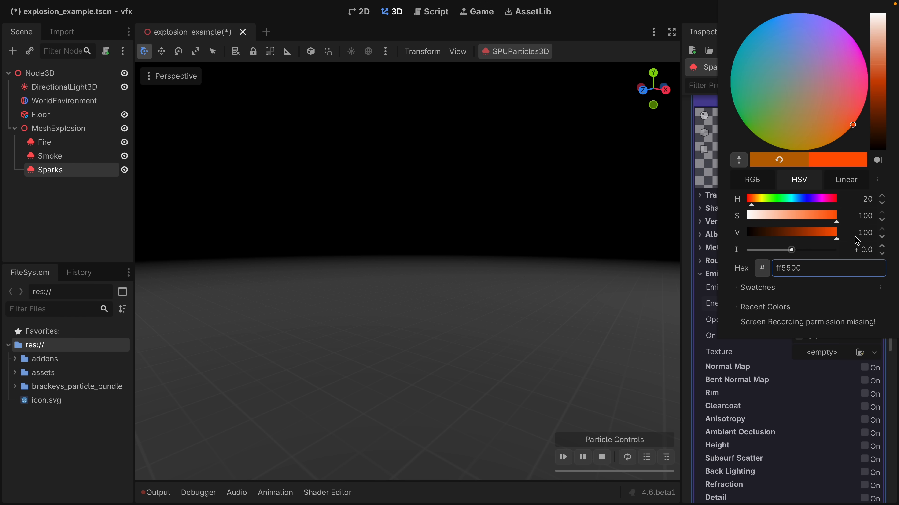
click(563, 457)
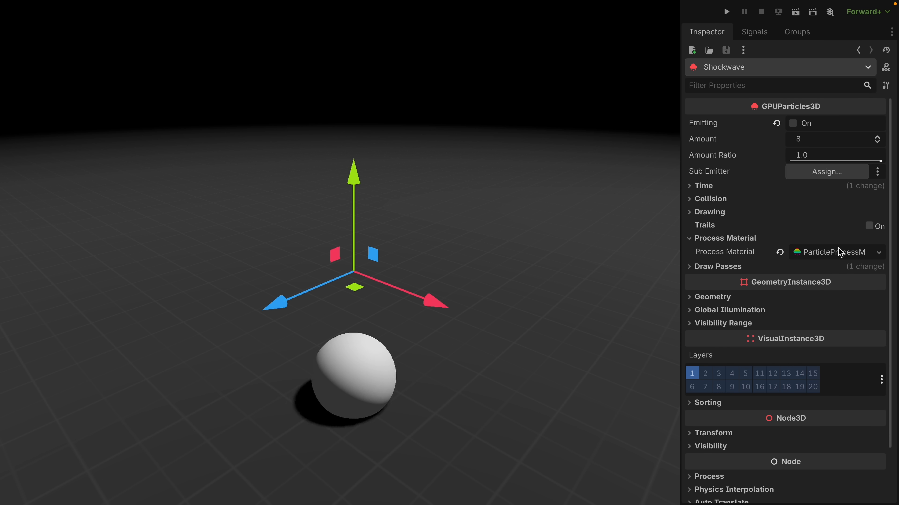
Set the Shockwave emitter's Amount to 1 and its Lifetime to 0.5 s.
click(820, 139)
text(1)
key(Return)
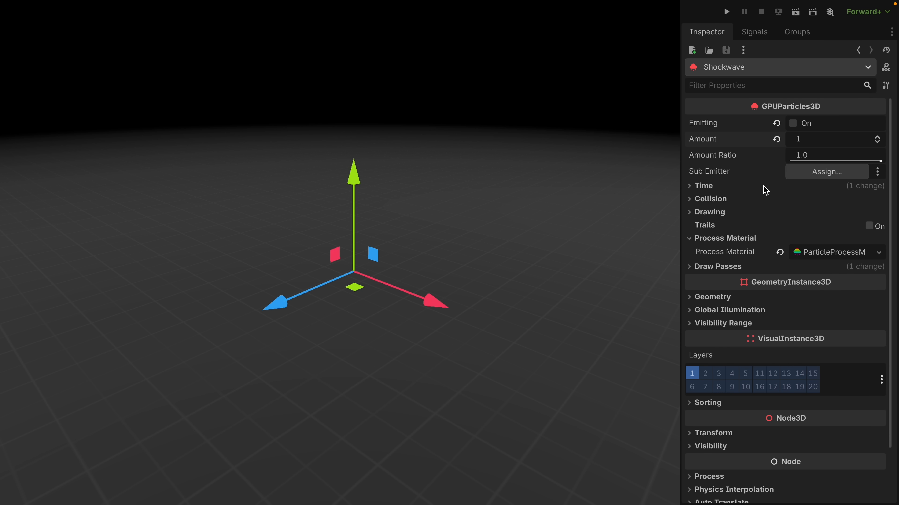
click(766, 187)
click(826, 204)
text(0.5)
key(Return)
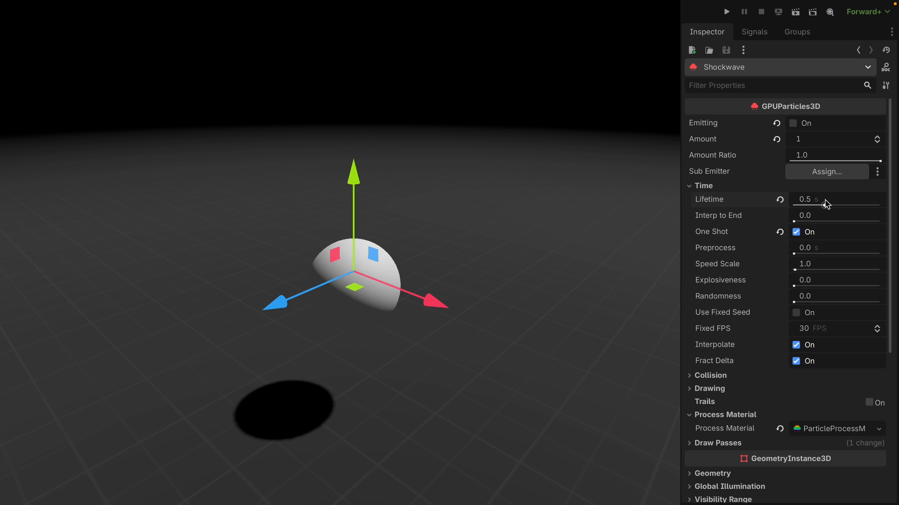
Replace the mesh in the Shockwave emitter's first draw pass with a new QuadMesh.
scroll(750, 418, down, 3)
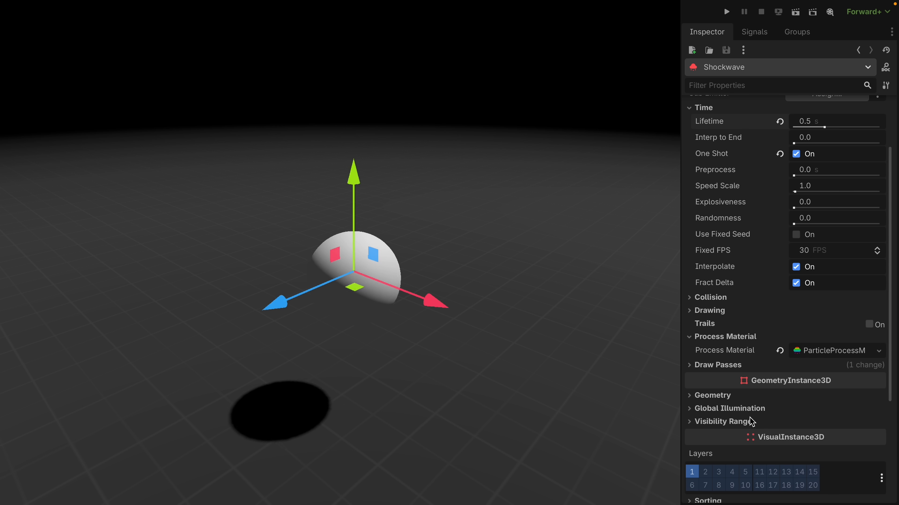
click(737, 365)
click(878, 404)
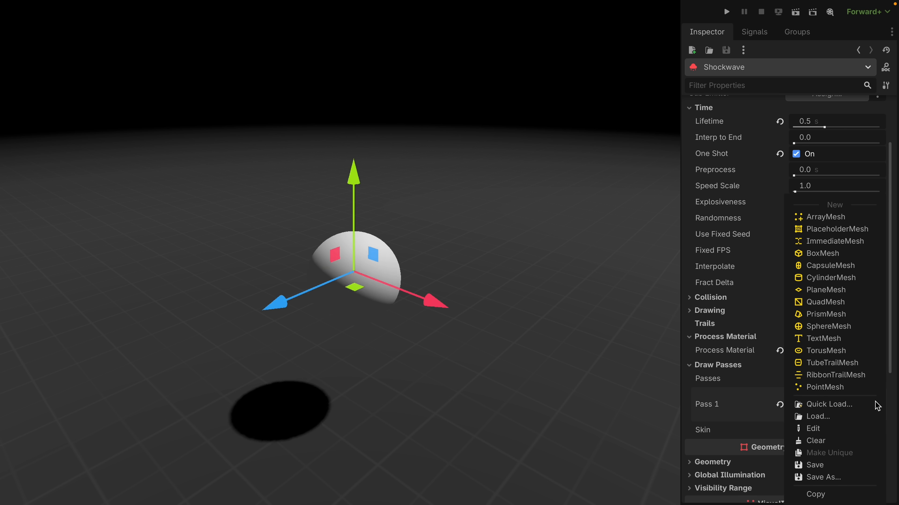
click(822, 306)
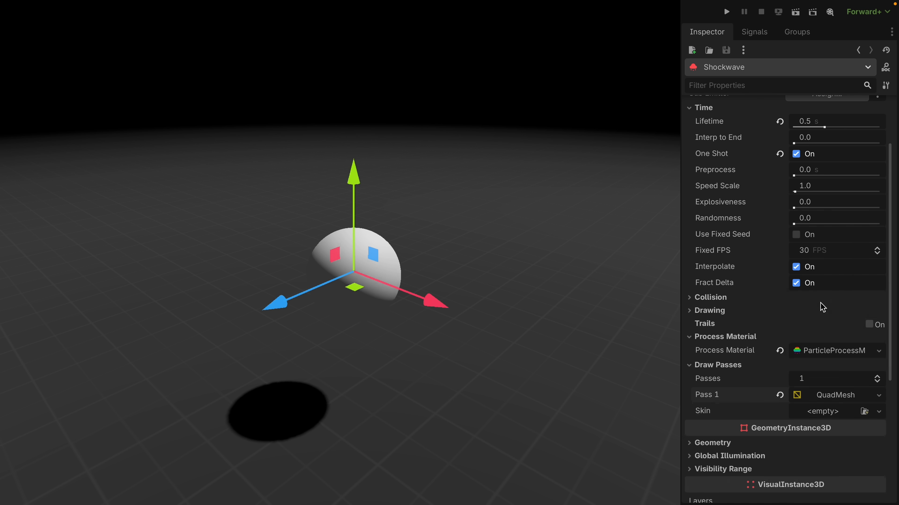
Set the Shockwave quad's Orientation to Face Y and assign it a new standard material.
click(829, 405)
scroll(832, 409, down, 2)
click(825, 283)
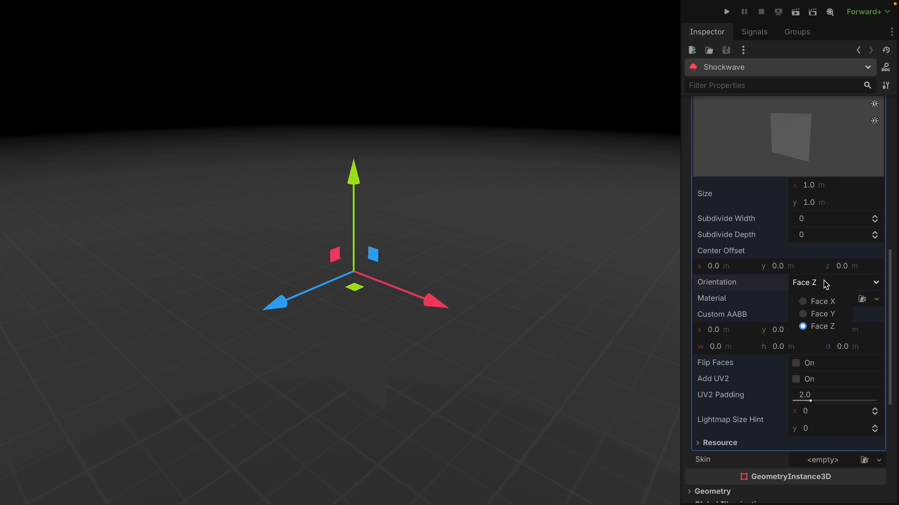
click(814, 314)
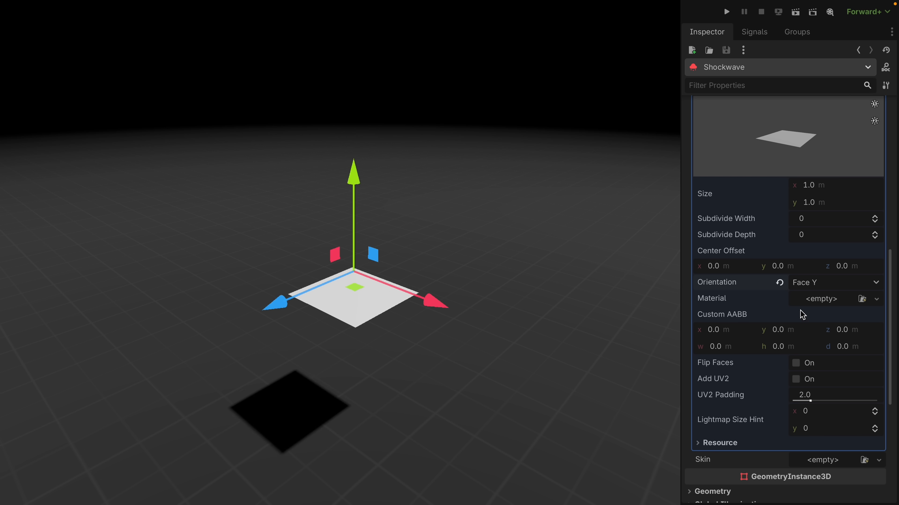
click(822, 301)
click(820, 329)
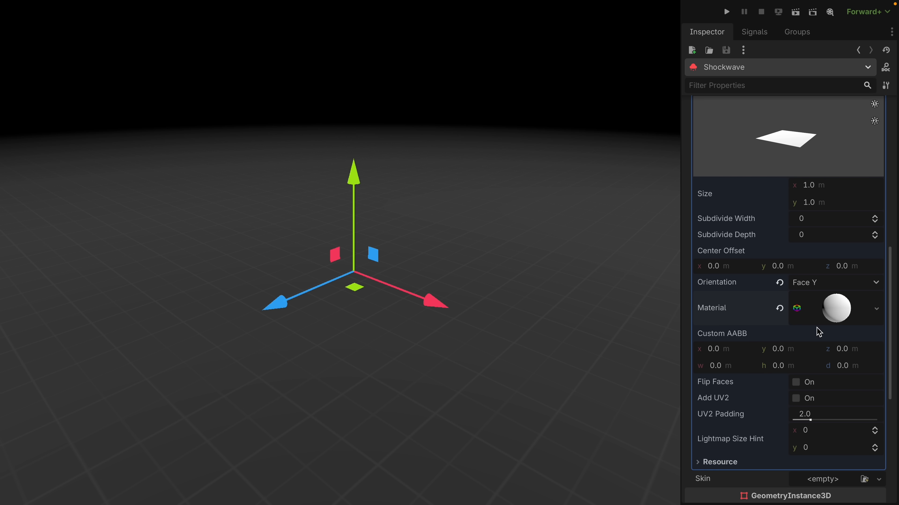
Apply the circle_01_a.png ring texture to the albedo of the Shockwave quad's material.
click(835, 317)
scroll(806, 345, down, 6)
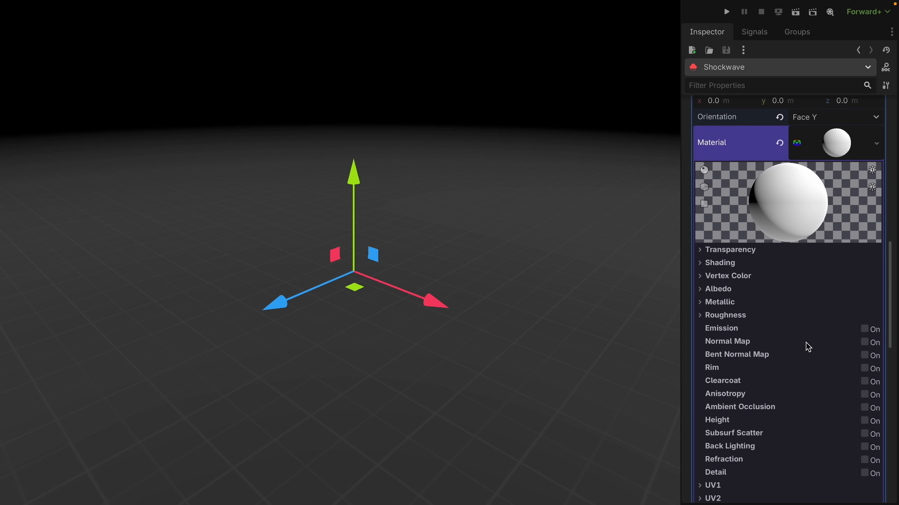
click(731, 291)
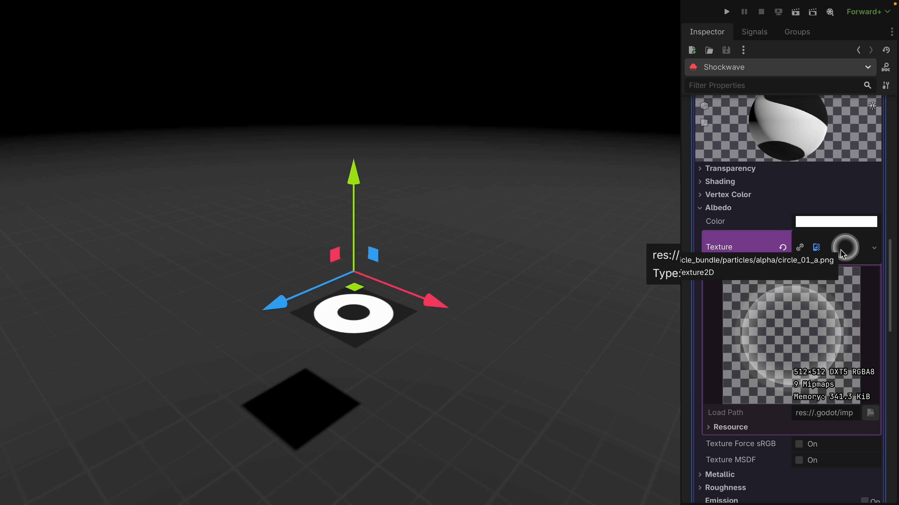
click(841, 250)
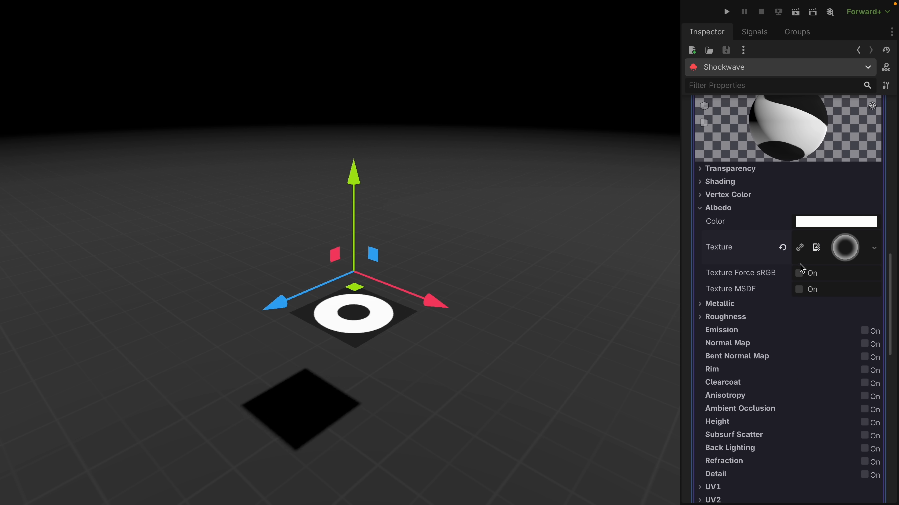
Set the Shockwave material's Transparency to Alpha and its Shading Mode to Unshaded.
click(752, 170)
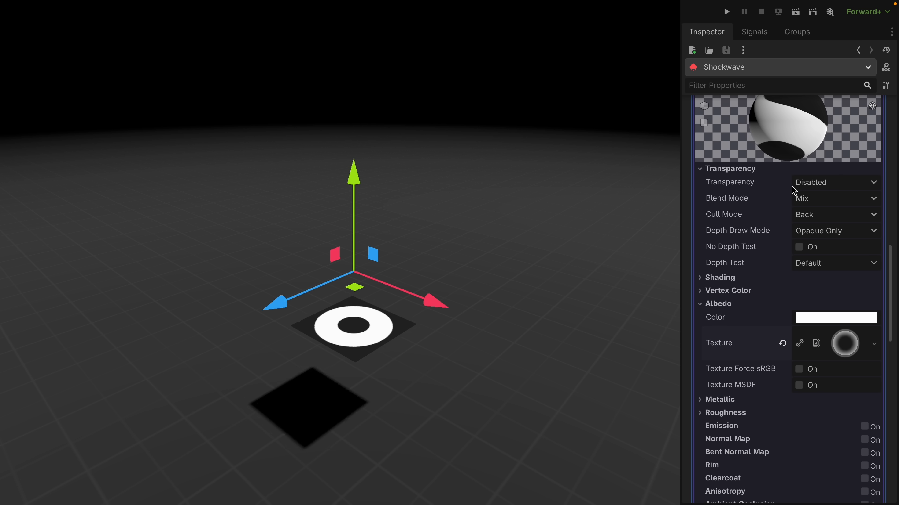
click(826, 183)
click(823, 213)
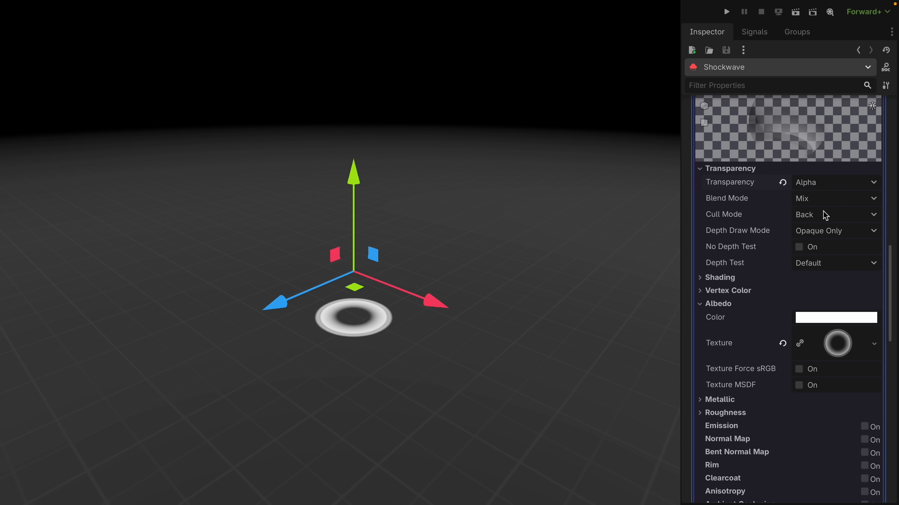
click(728, 278)
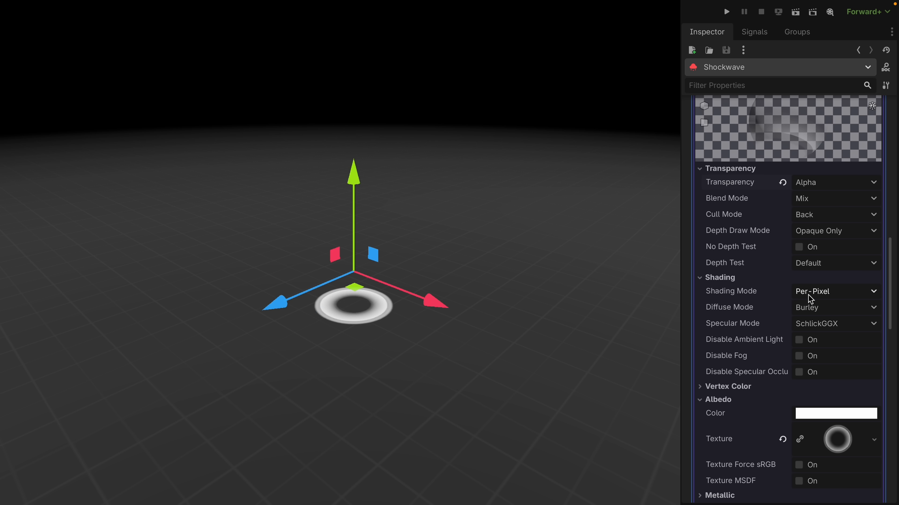
click(821, 295)
click(821, 310)
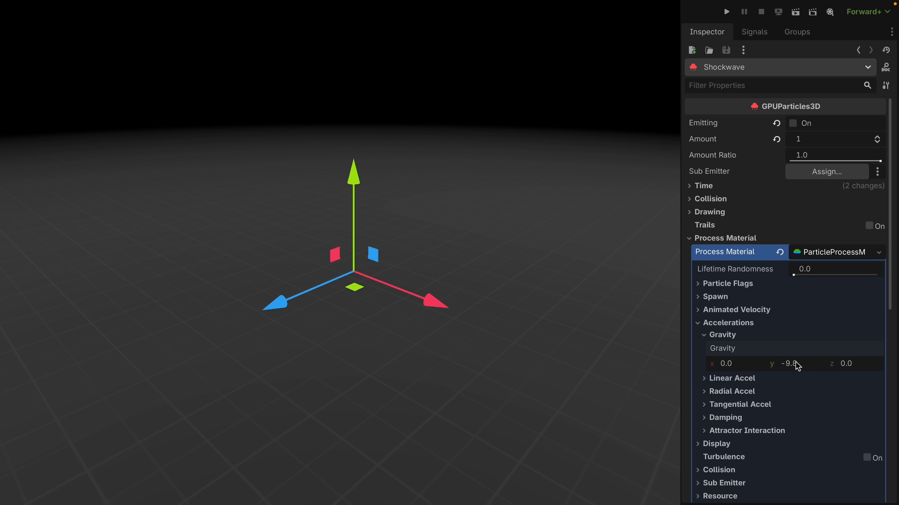
Set the y gravity in the Shockwave process material to 0.
click(796, 362)
text(0)
key(Return)
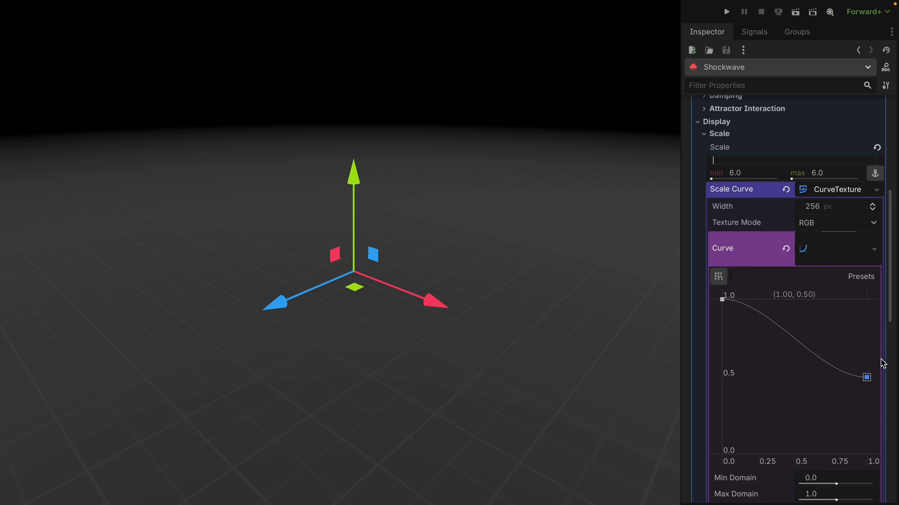
Set the Shockwave's particle scale to 6.0 with a scale curve rising from 0 to 1.
drag(866, 377, 866, 300)
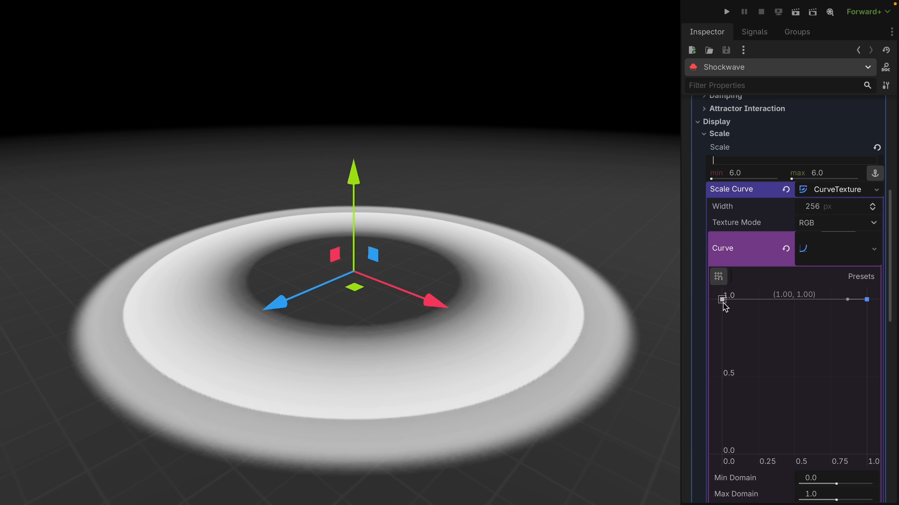
drag(722, 300, 722, 456)
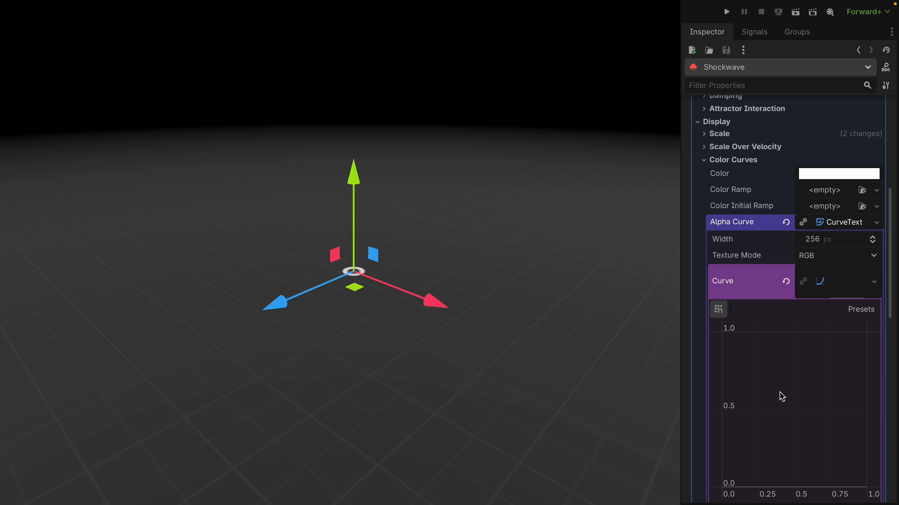
Add an alpha curve falling from 1 to 0 and enable vertex color Use as Albedo on the Shockwave material.
scroll(788, 395, down, 3)
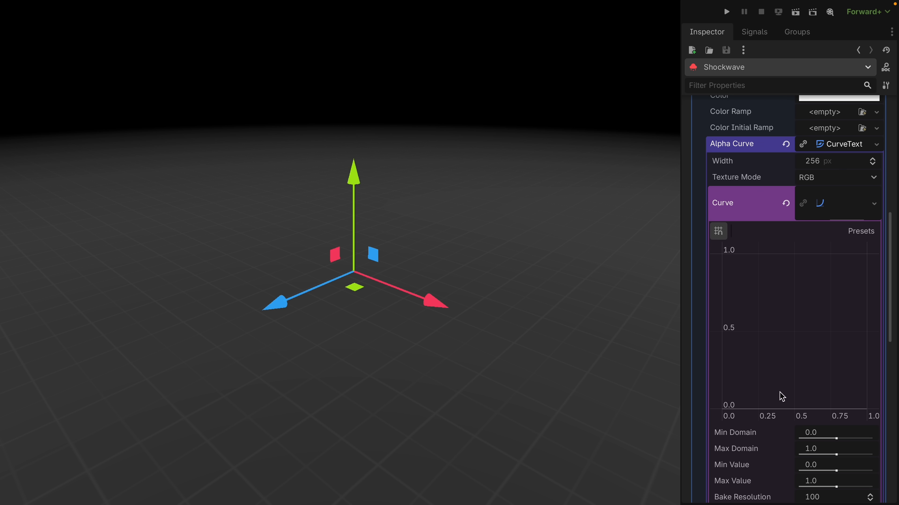
drag(733, 275, 706, 232)
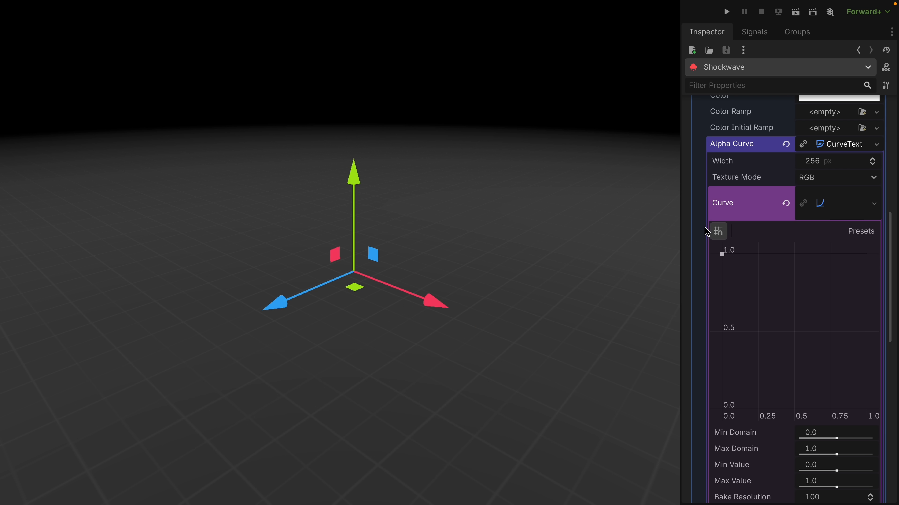
drag(827, 276, 866, 409)
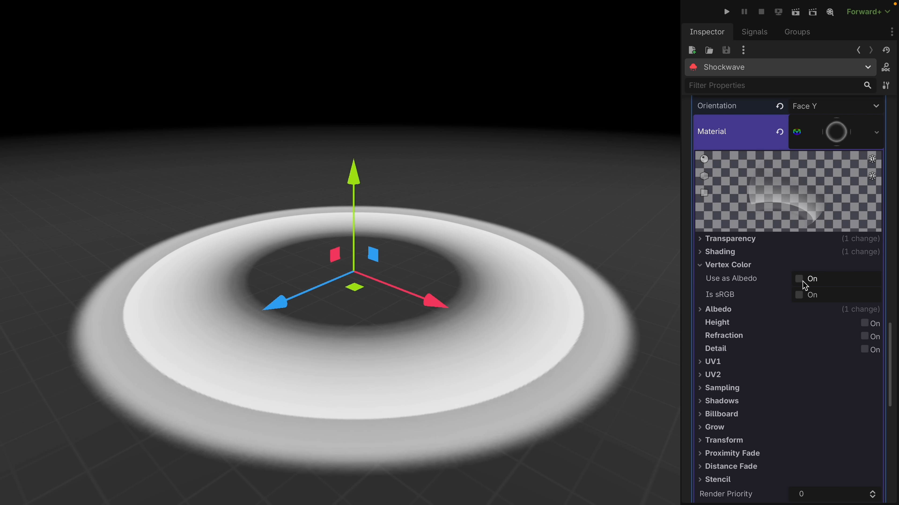
click(799, 280)
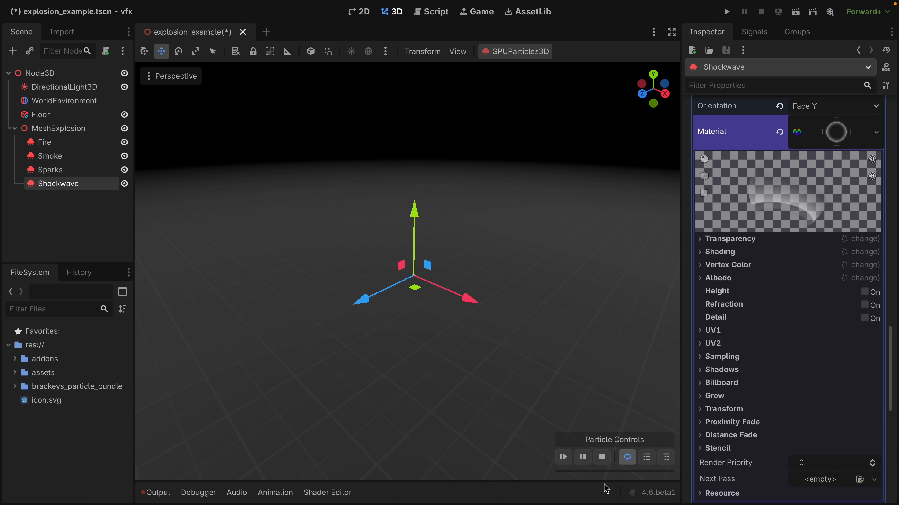
Pause the shockwave preview partway through the burst and set the material's Cull Mode to Disabled.
click(583, 457)
mouse_move(604, 472)
mouse_down()
mouse_move(583, 472)
mouse_move(591, 473)
mouse_up()
click(746, 241)
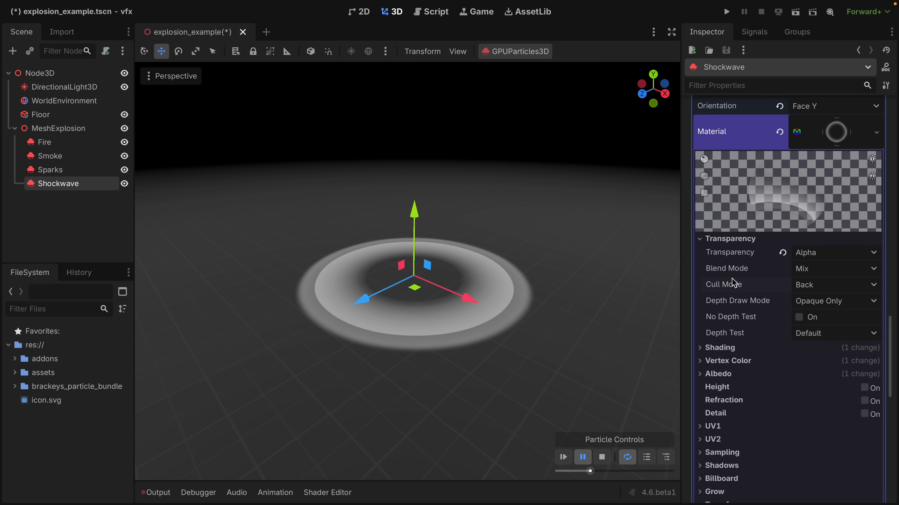
click(806, 285)
click(819, 331)
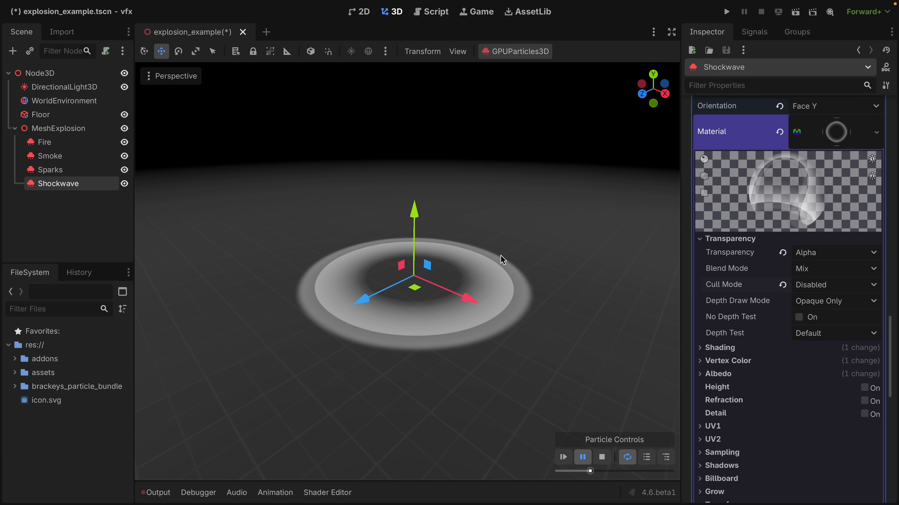
Compare the ring from below with Cull Mode reset to Back and set to Disabled again, and scrub the preview.
scroll(500, 259, down, 10)
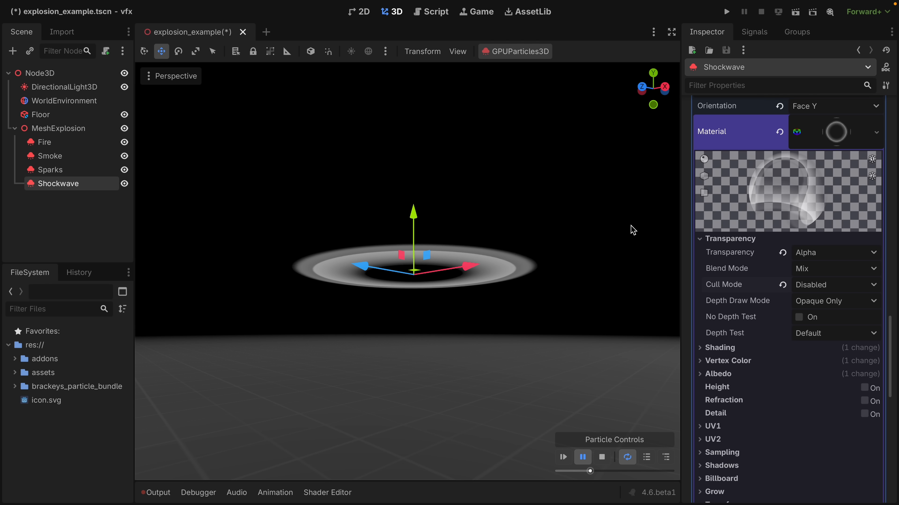
click(782, 285)
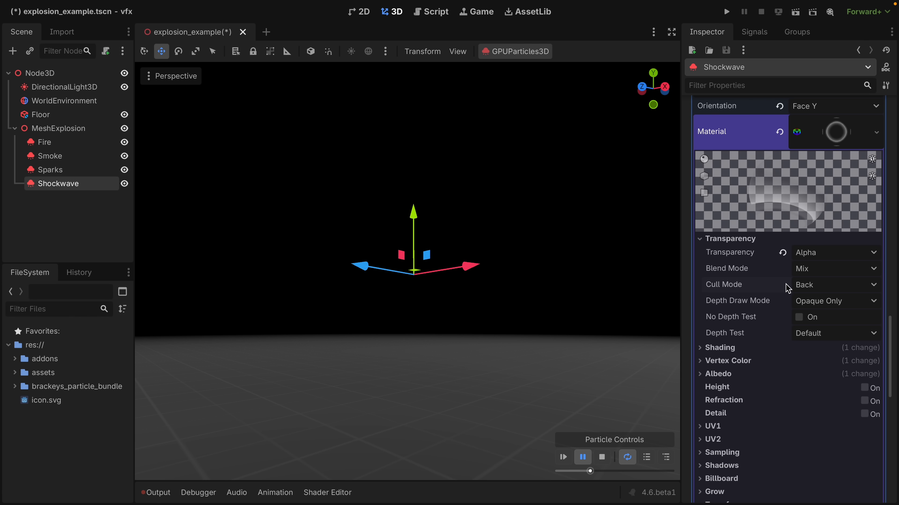
click(805, 285)
click(820, 332)
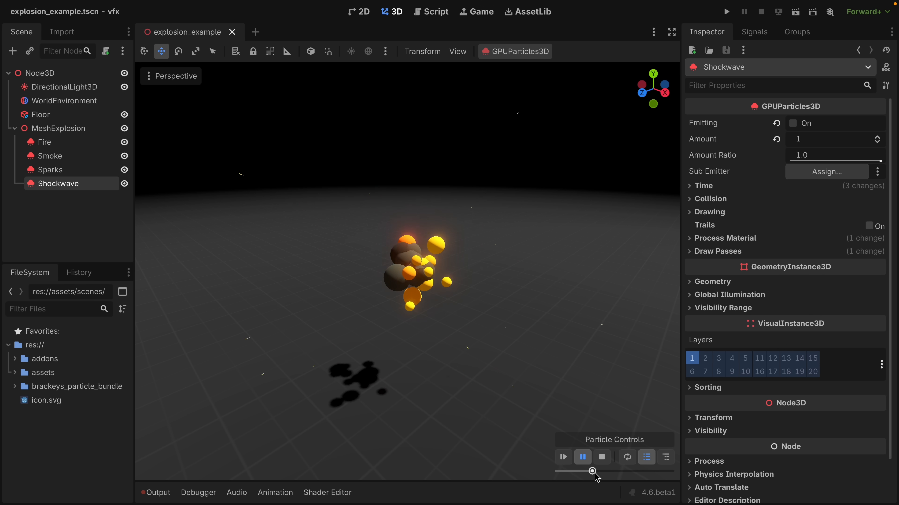
mouse_move(594, 473)
mouse_down()
mouse_move(664, 475)
mouse_move(560, 473)
mouse_move(598, 473)
mouse_move(566, 466)
mouse_move(580, 468)
mouse_up()
click(590, 458)
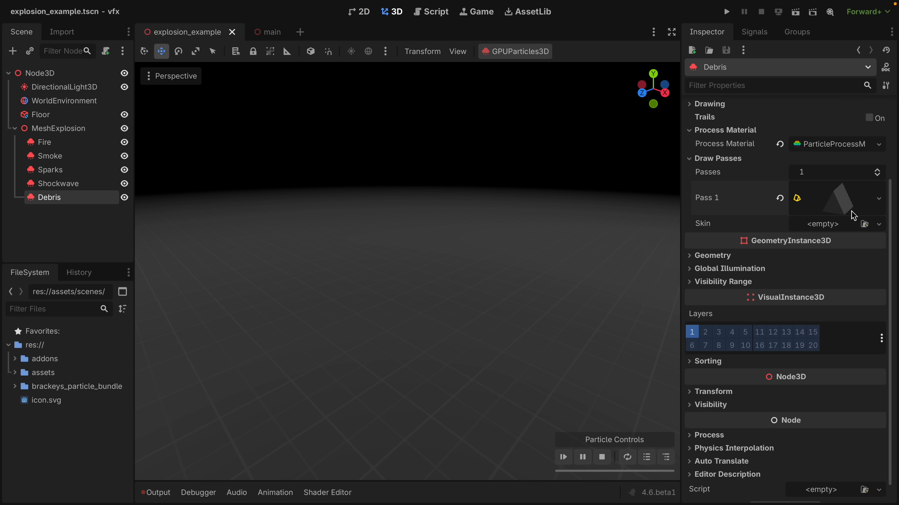
Inspect the Debris emitter's prism draw-pass mesh and its Left to Right setting, and preview the burst.
click(878, 198)
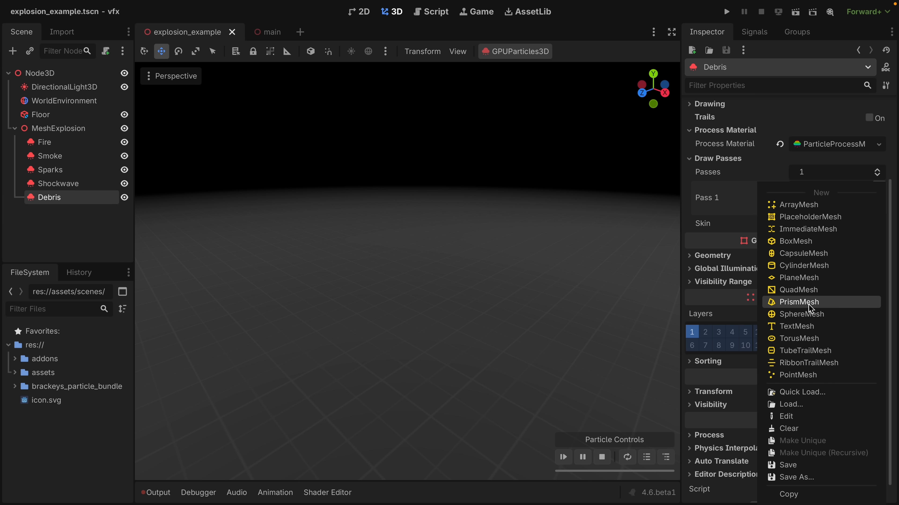
click(799, 302)
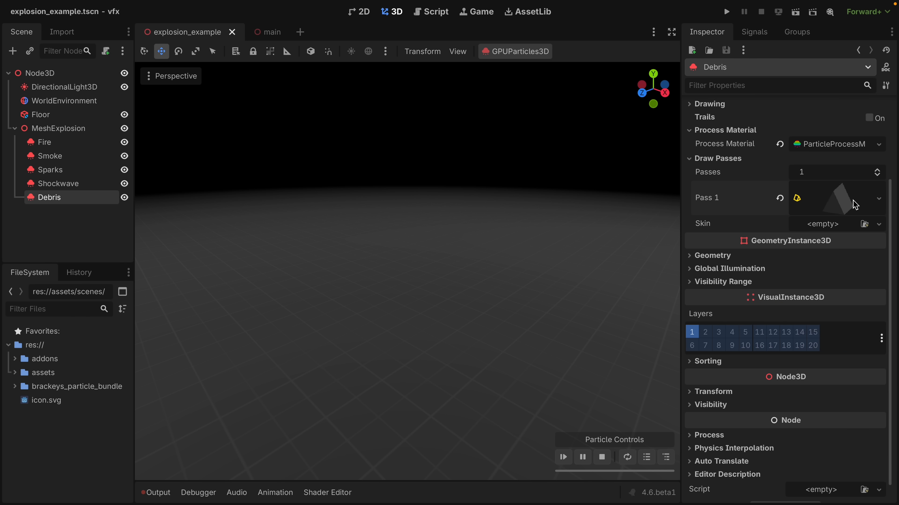
click(855, 204)
text(0.2)
key(Return)
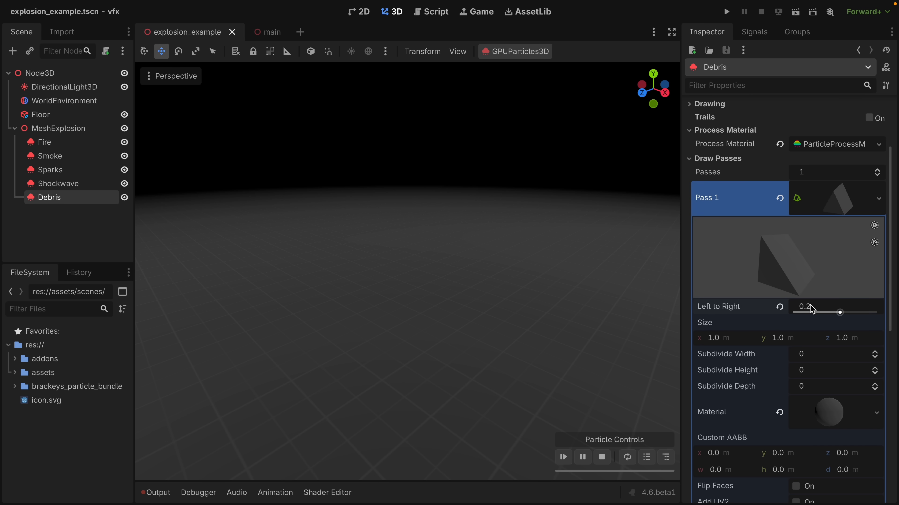
click(563, 457)
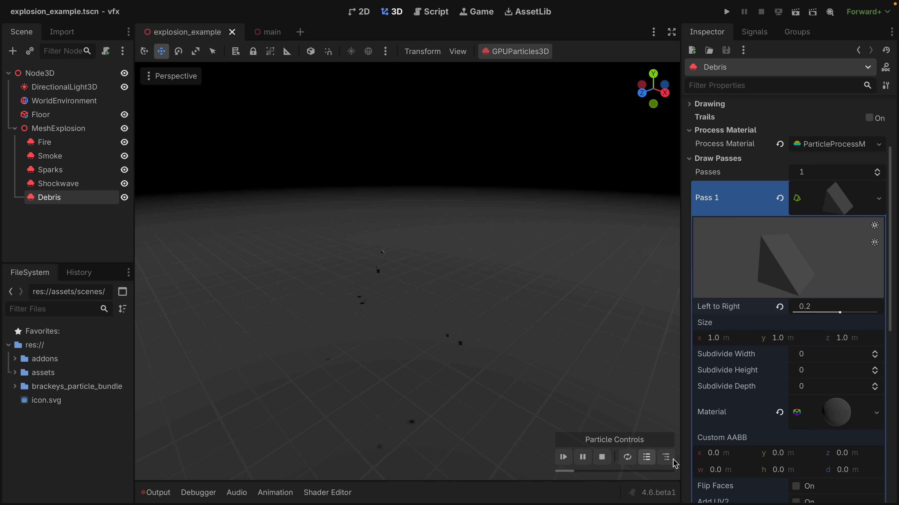
click(568, 458)
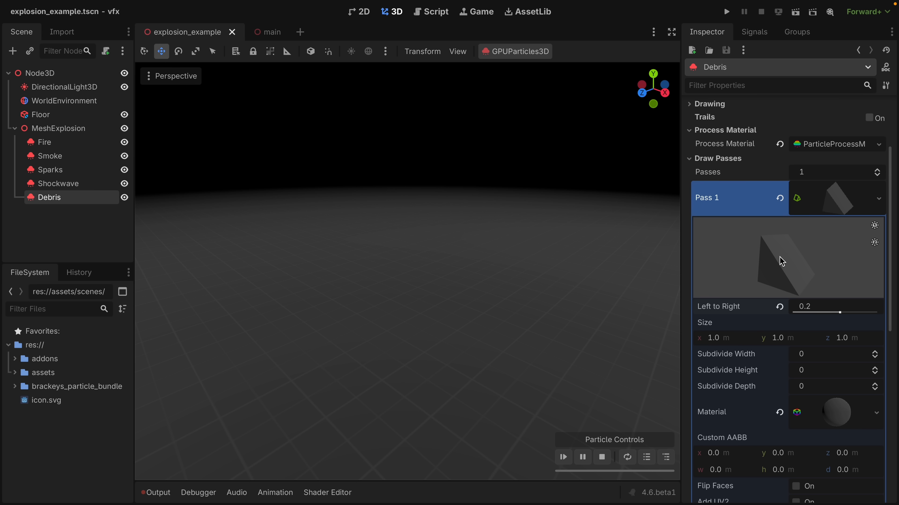
click(563, 457)
Add a GPUParticlesCollisionBox3D node to the scene root.
click(103, 243)
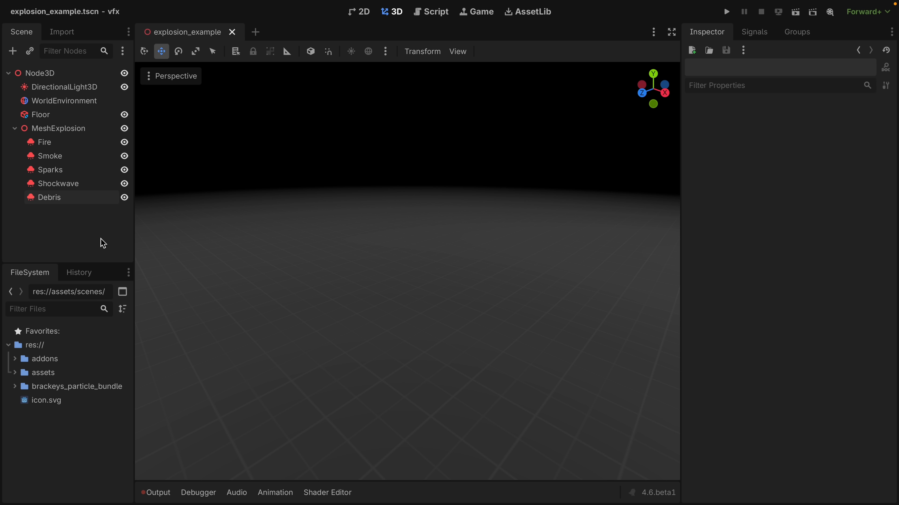
click(12, 52)
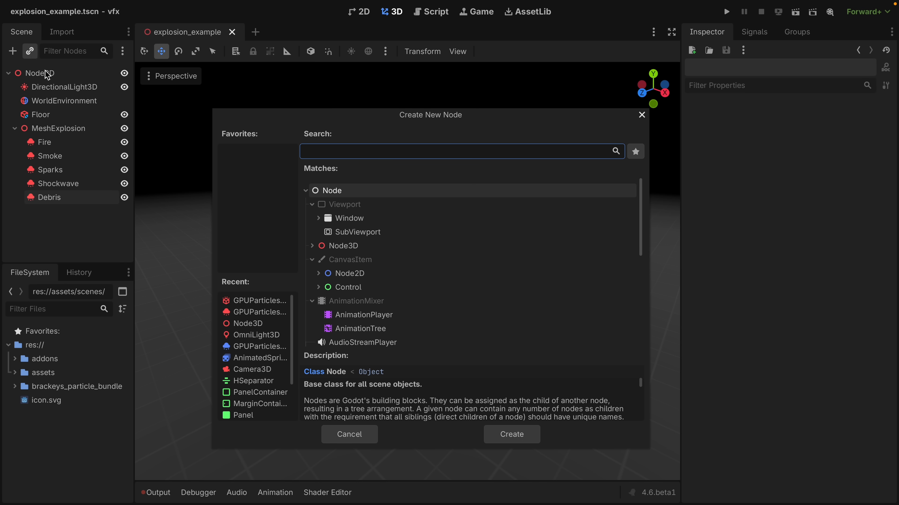
text(gpucollision)
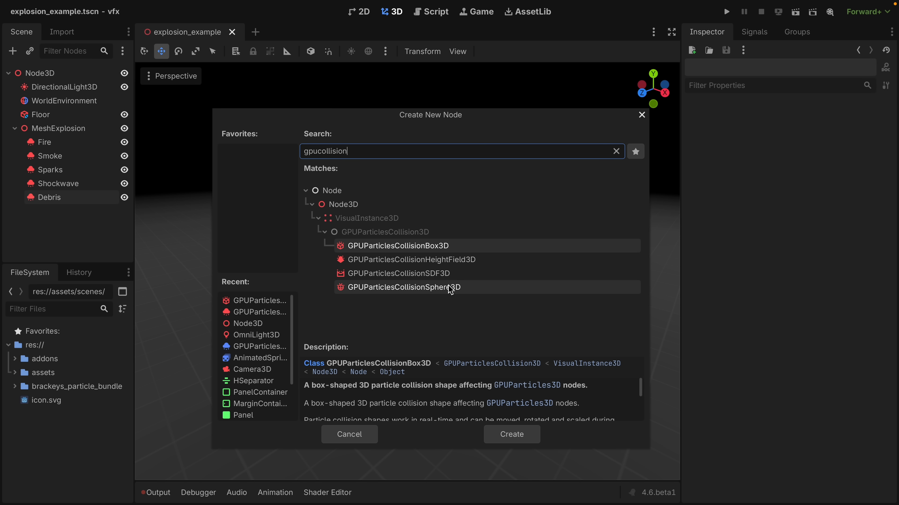
click(472, 251)
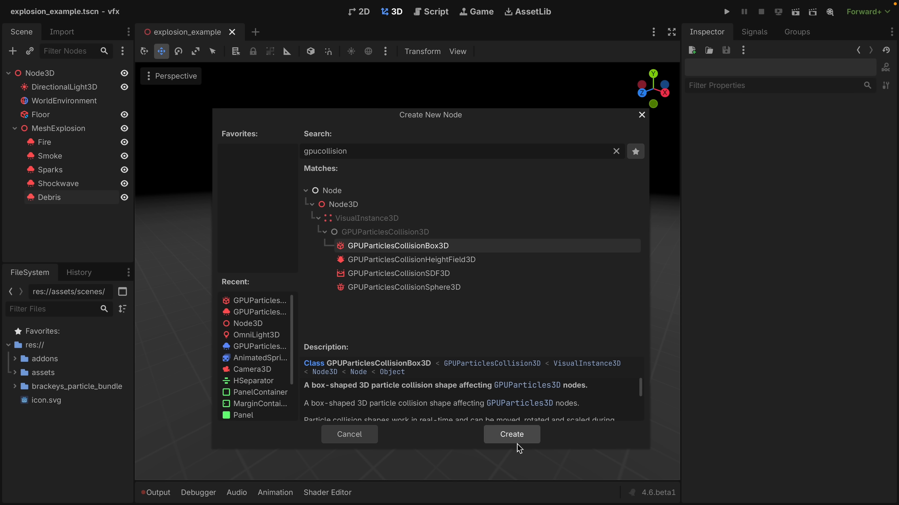
click(515, 435)
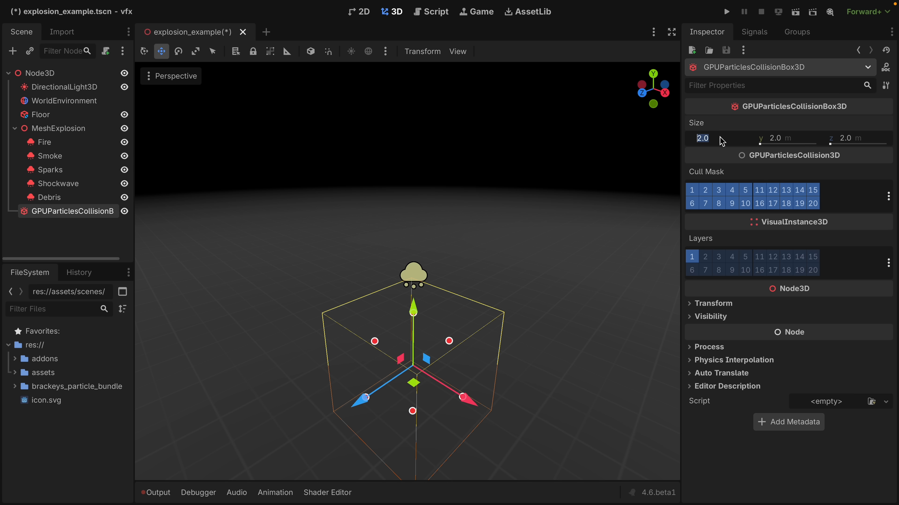
Set the particle collision box's size to 100 × 1 × 100 m.
text(100)
key(Tab)
text(1)
key(Tab)
text(100)
key(Return)
Set the collision box's y position to -0.5 m.
click(760, 305)
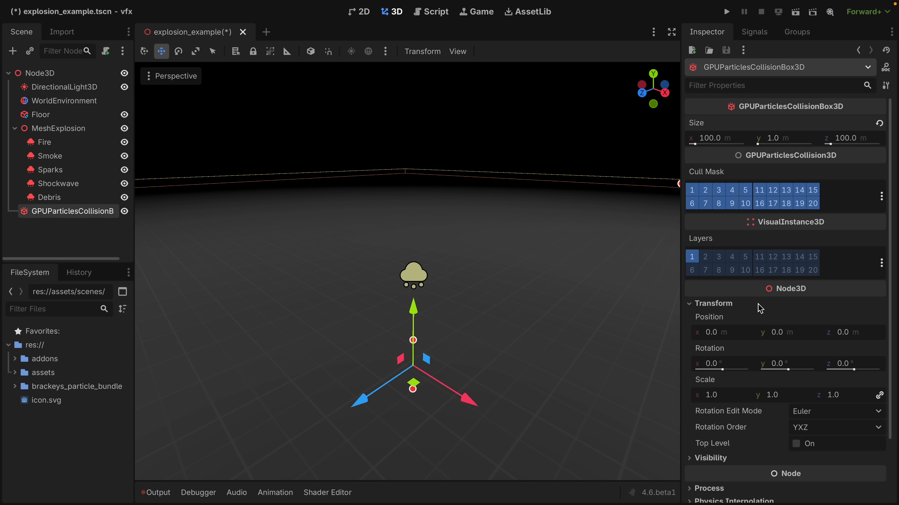
click(791, 336)
text(-0.5)
key(Return)
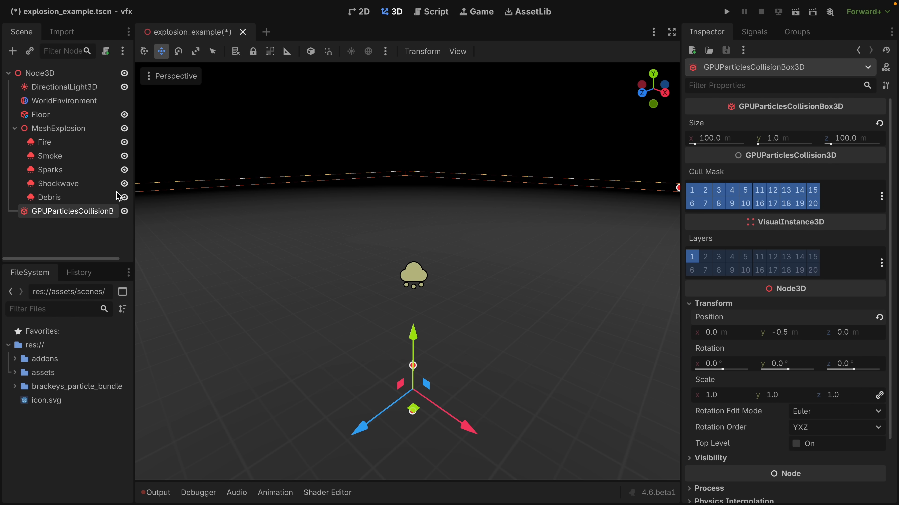
Set the Debris process material's collision Mode to Rigid and its Bounce to 0.1.
click(50, 197)
click(831, 146)
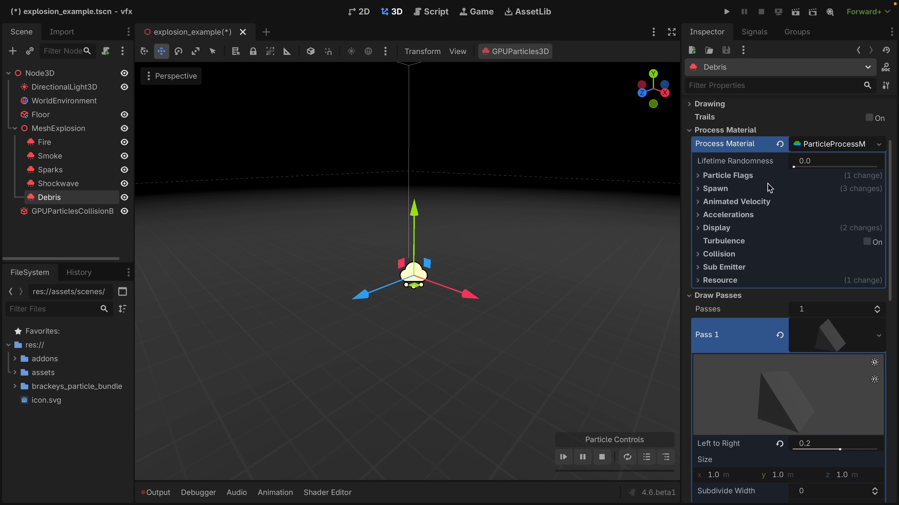
click(725, 255)
click(814, 268)
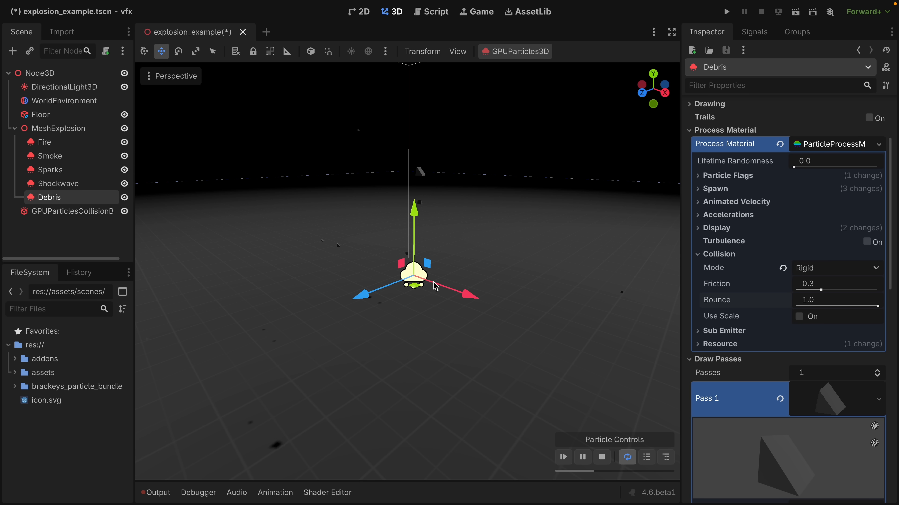
click(826, 304)
text(0.1)
key(Return)
Show the Debris emitter's own collision Base Size setting.
scroll(728, 199, up, 3)
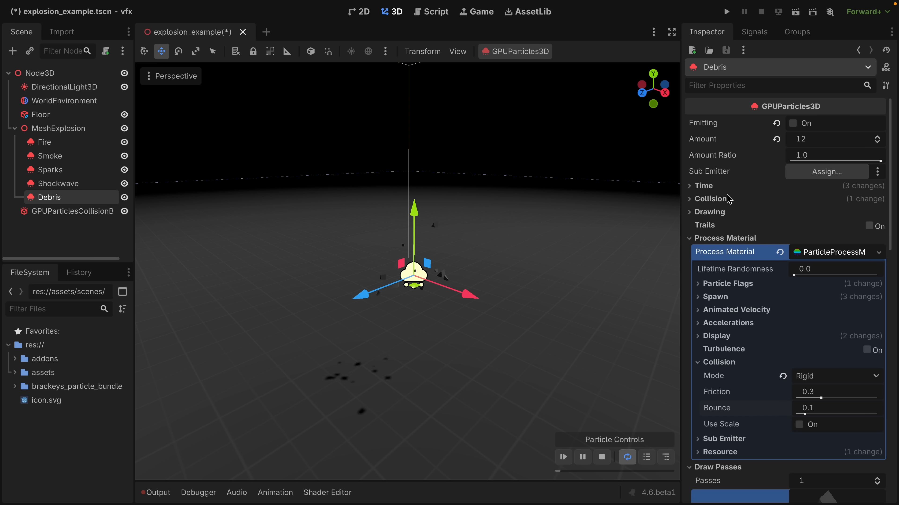
click(719, 204)
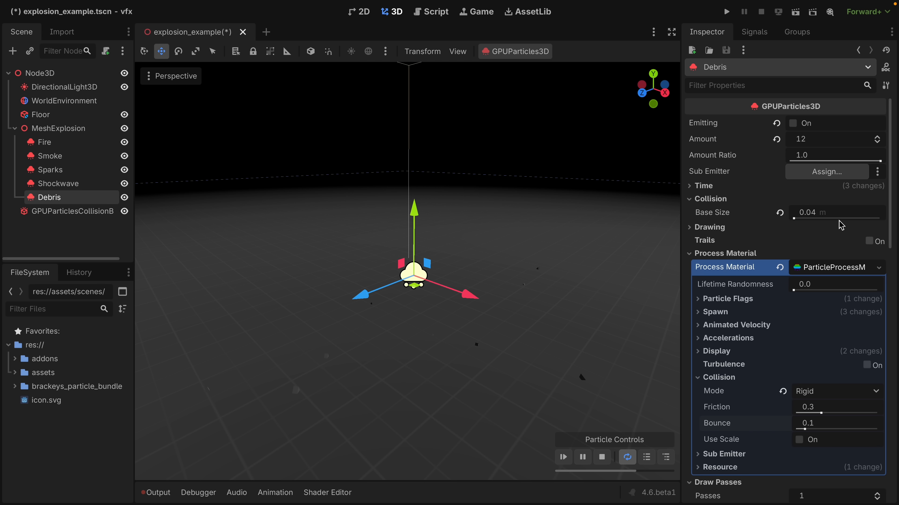
Try a collision Base Size of 0.1 m on the Debris emitter, and set it back to 0.04 m.
click(830, 218)
text(.)
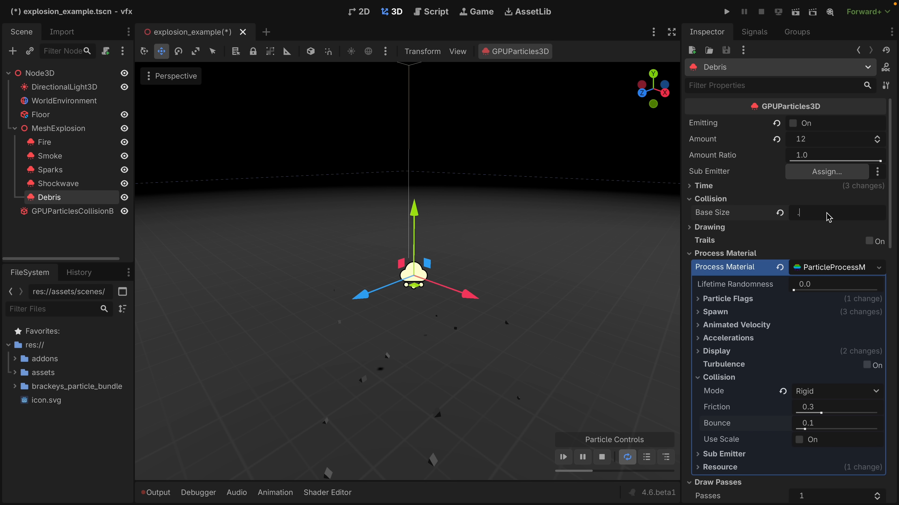
text(1)
key(Return)
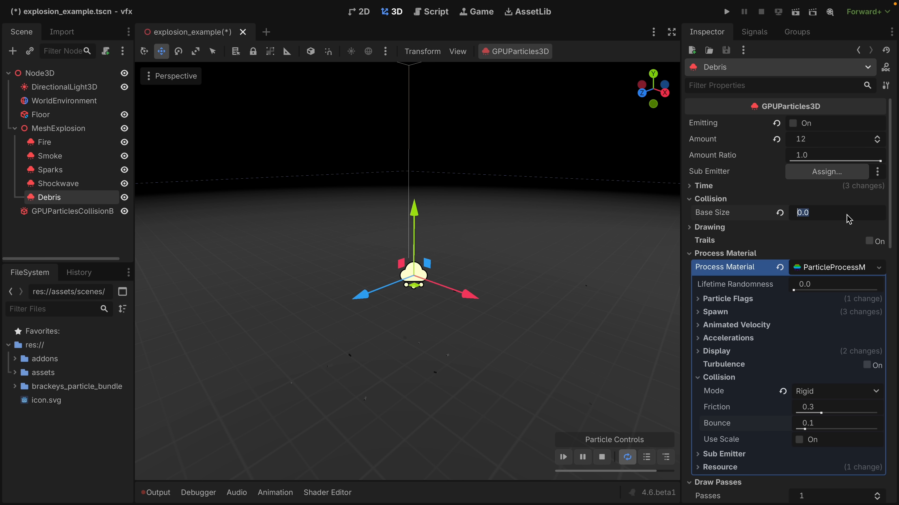
text(.04)
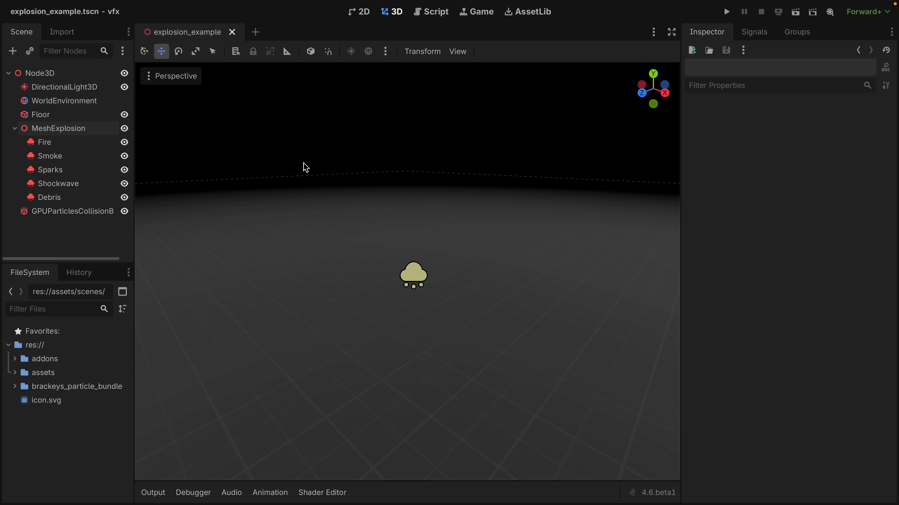
Add an AnimationPlayer node as a child of MeshExplosion.
click(58, 128)
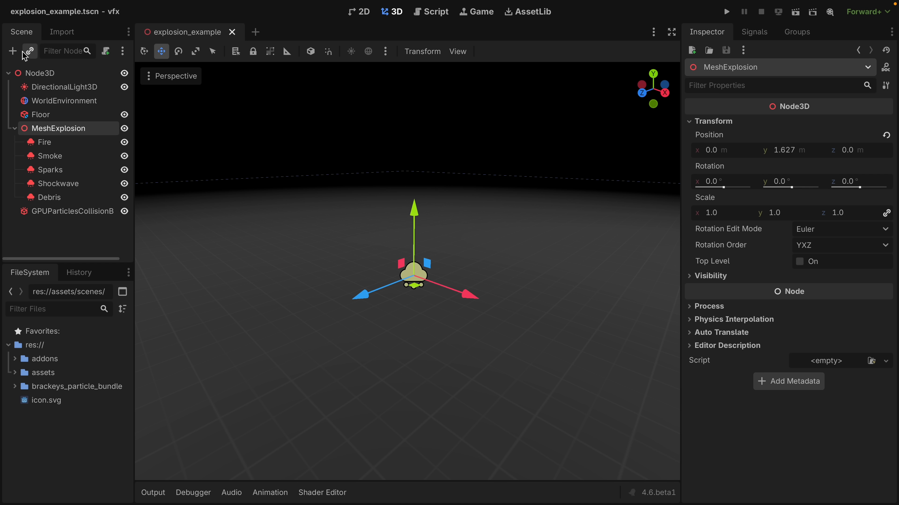
click(12, 51)
text(animationpla)
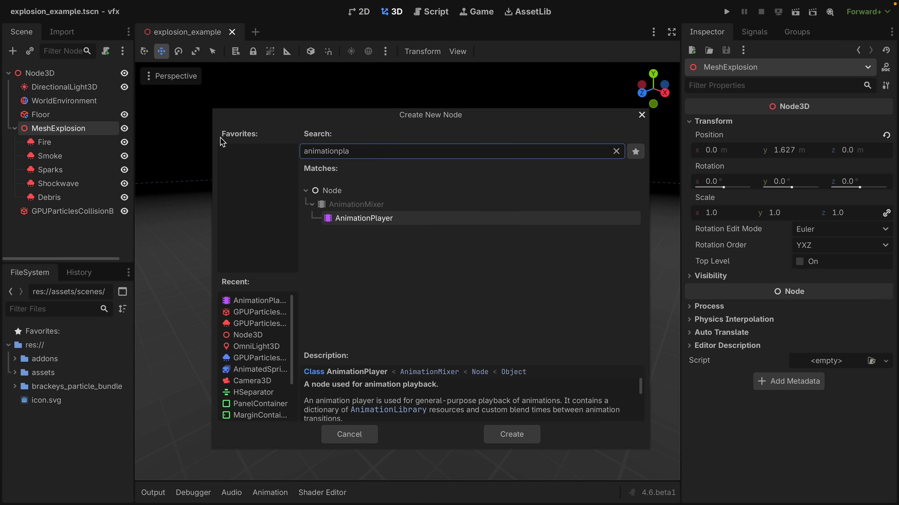
key(Return)
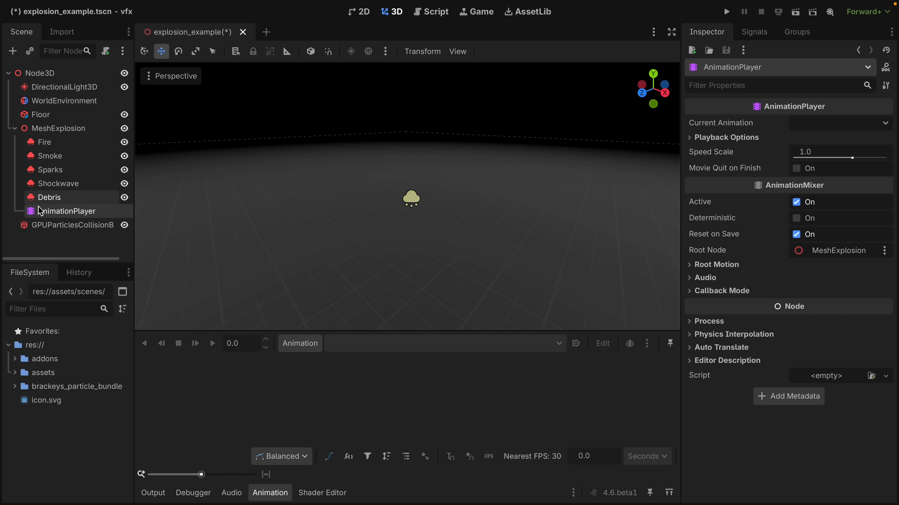
Create a new animation named "play" in the AnimationPlayer.
click(300, 343)
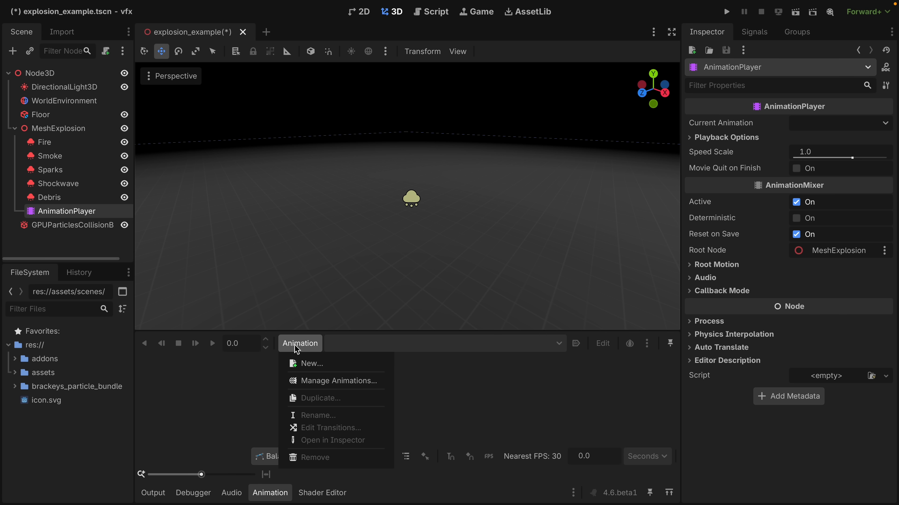
click(301, 362)
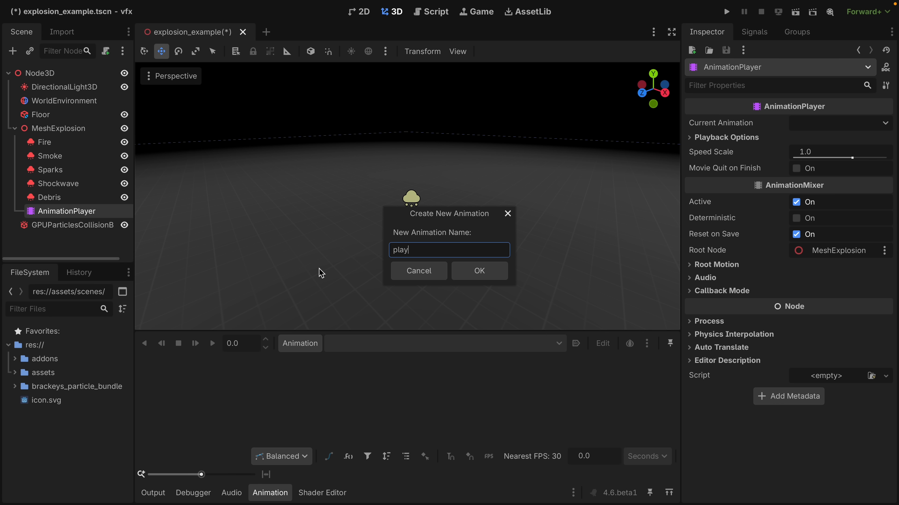
text(play)
click(483, 278)
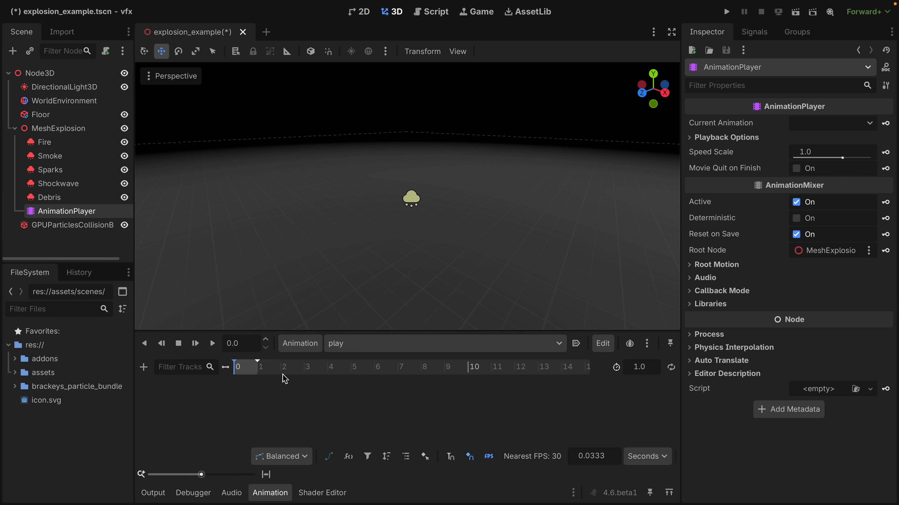
Add a key at 0 s for the Fire emitter's Emitting property and set its value to On.
click(73, 145)
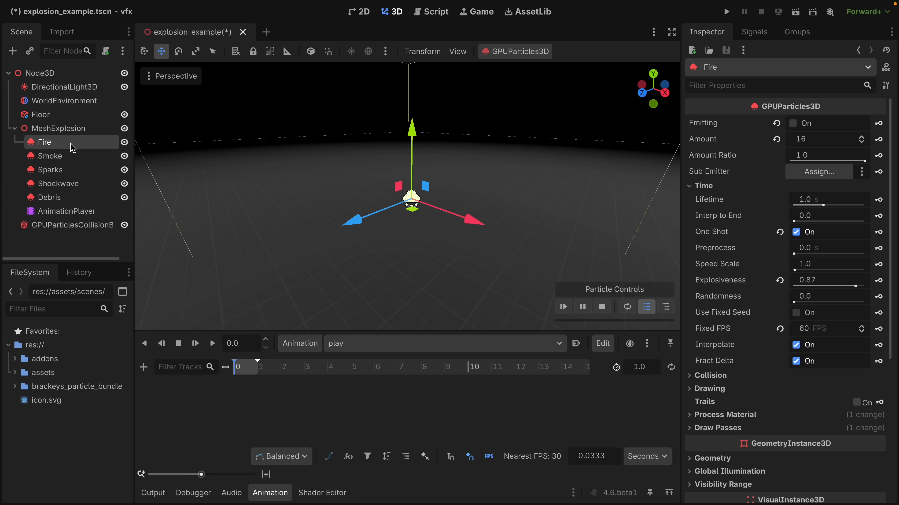
click(794, 123)
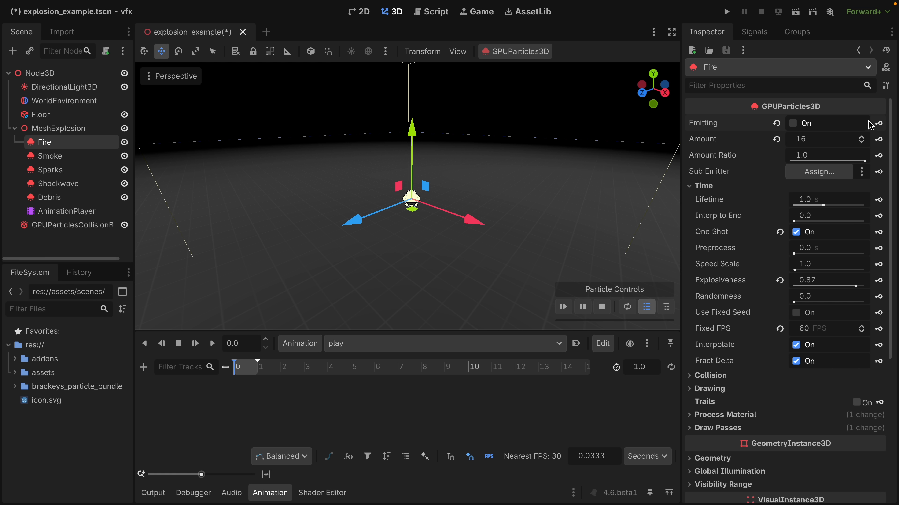
click(878, 124)
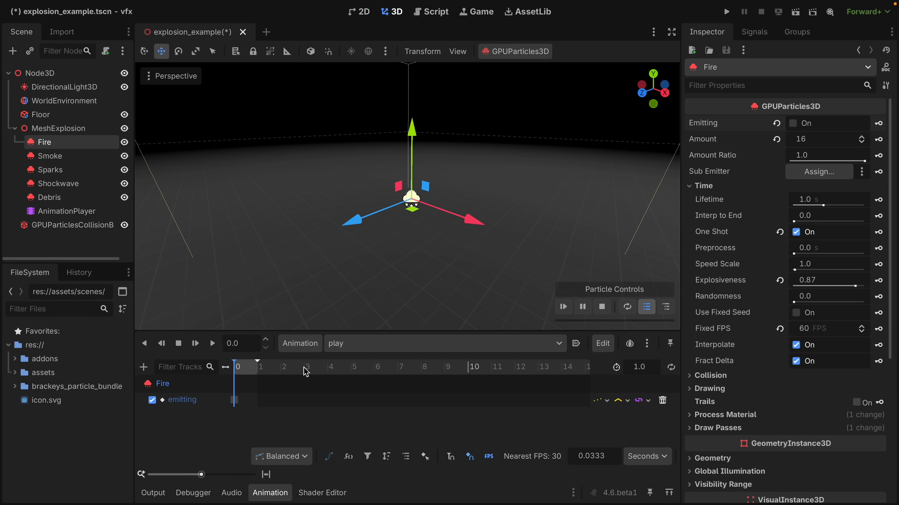
click(234, 400)
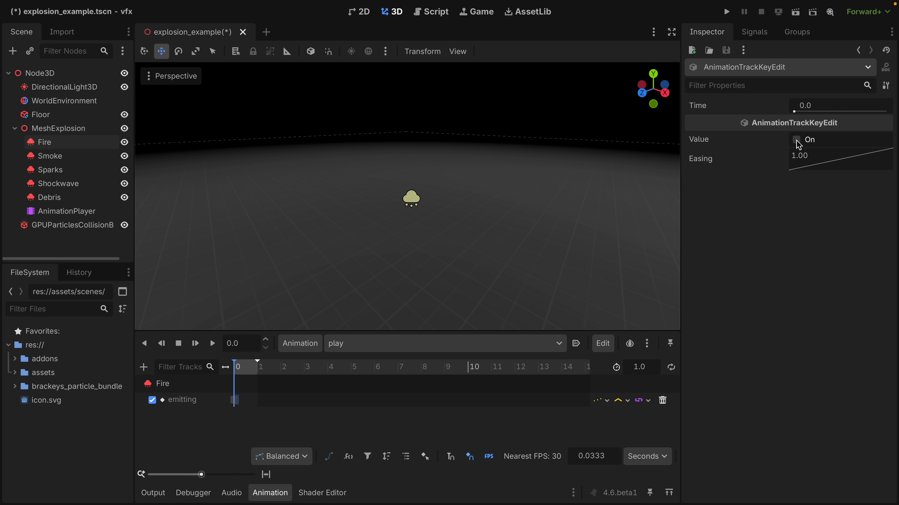
Key the Smoke emitter's Emitting property at 0 s with the value On.
click(50, 156)
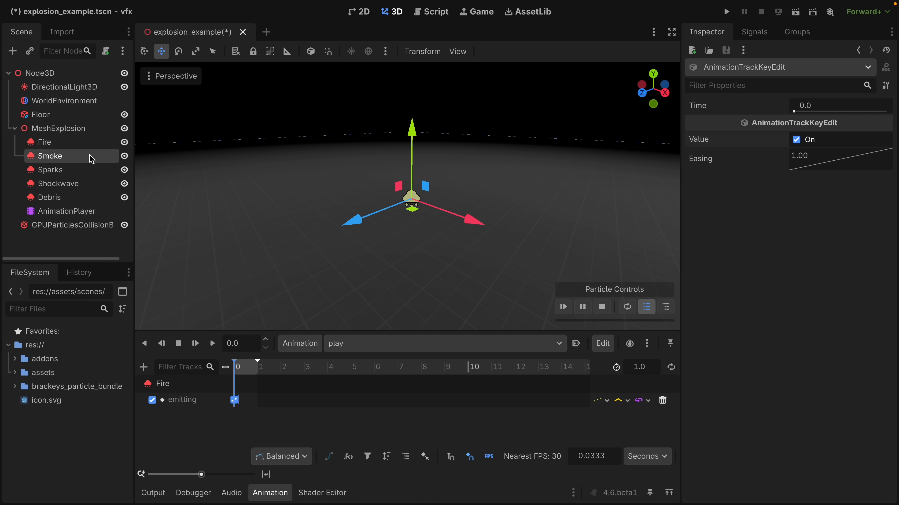
click(879, 124)
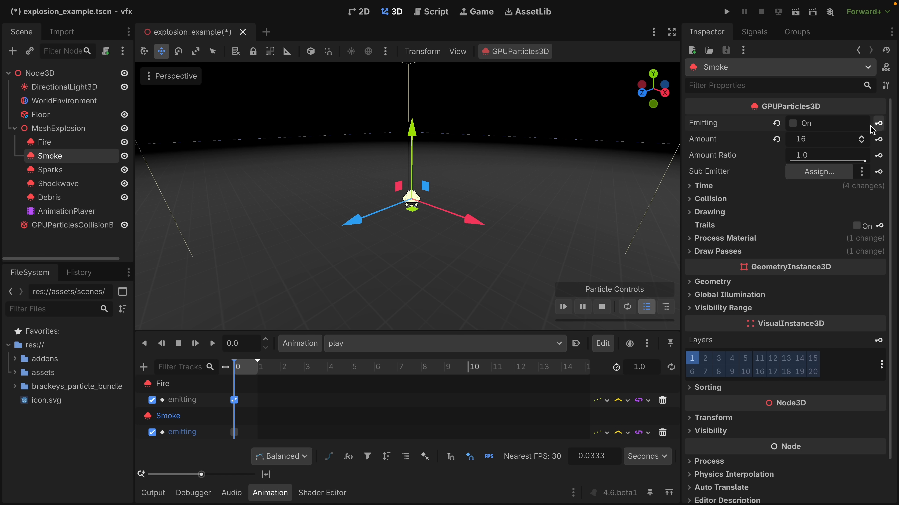
click(233, 432)
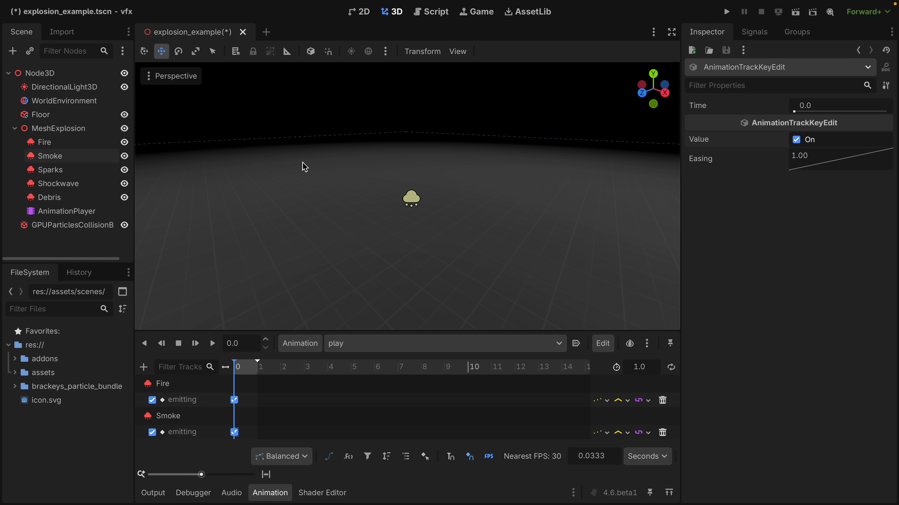
Key Emitting as On at 0 s for Sparks, Shockwave and Debris, and play the animation.
click(70, 170)
click(309, 281)
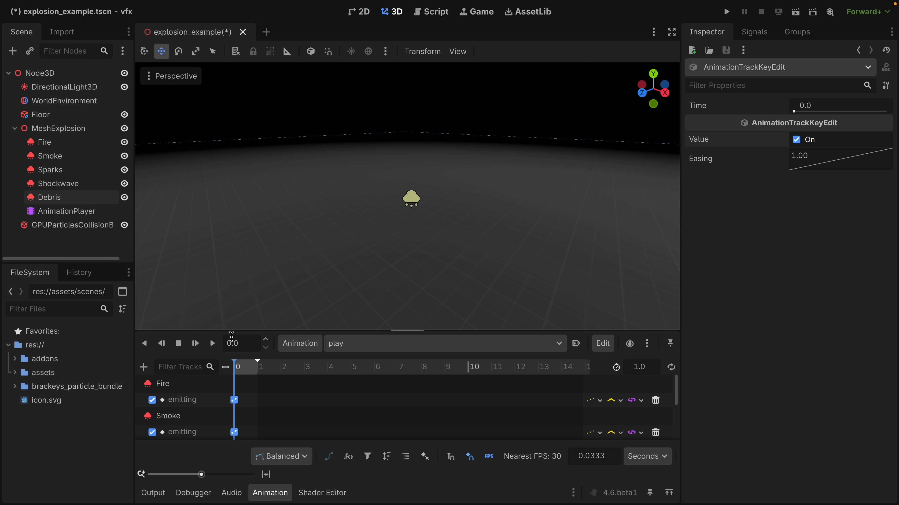
click(214, 345)
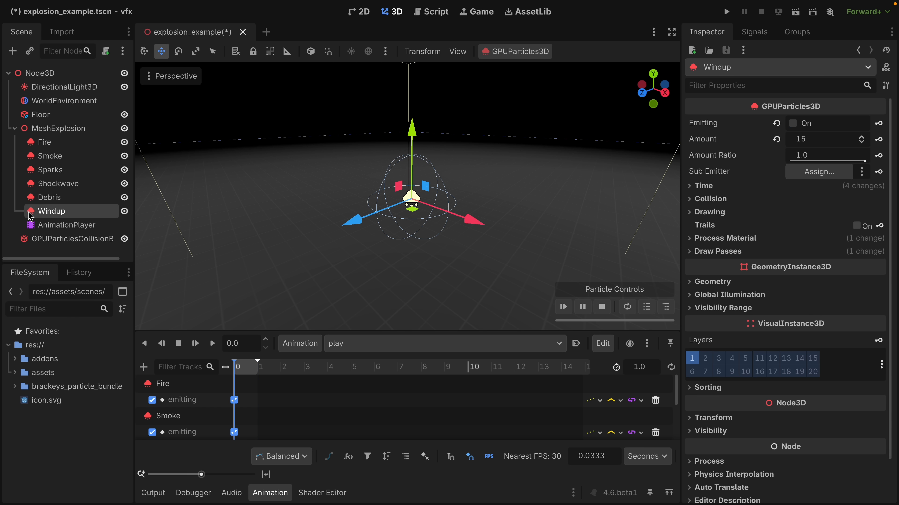
Enlarge the track area and key the Windup emitter's Emitting property at 0 s with the value On.
scroll(409, 204, up, 4)
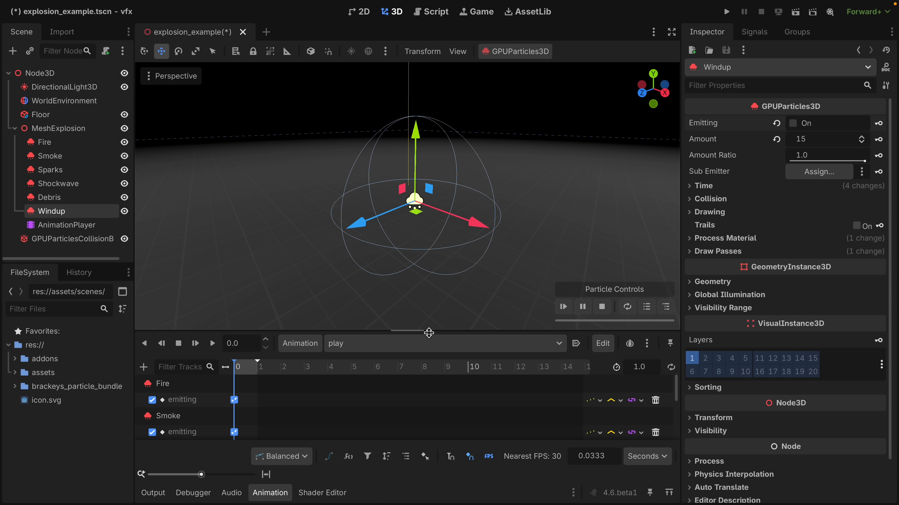
drag(428, 332, 424, 216)
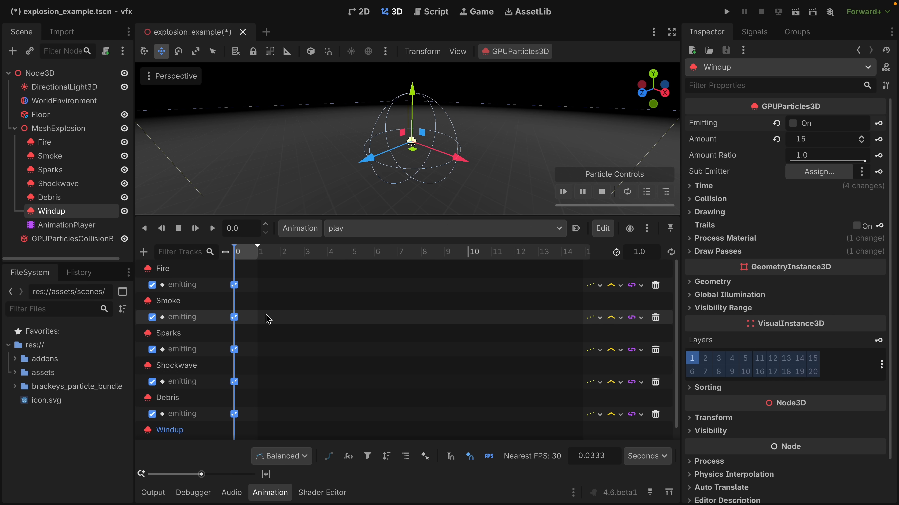
scroll(267, 318, down, 1)
click(234, 433)
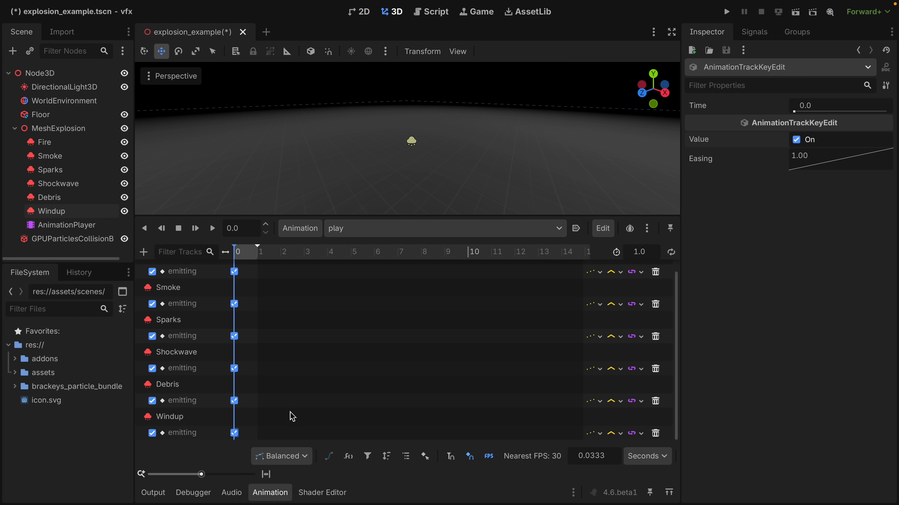
Shift the Fire, Smoke, Sparks, Shockwave and Debris emitting keys to about 0.3 s, keeping Windup's at 0 s, and play the animation.
drag(279, 407, 203, 261)
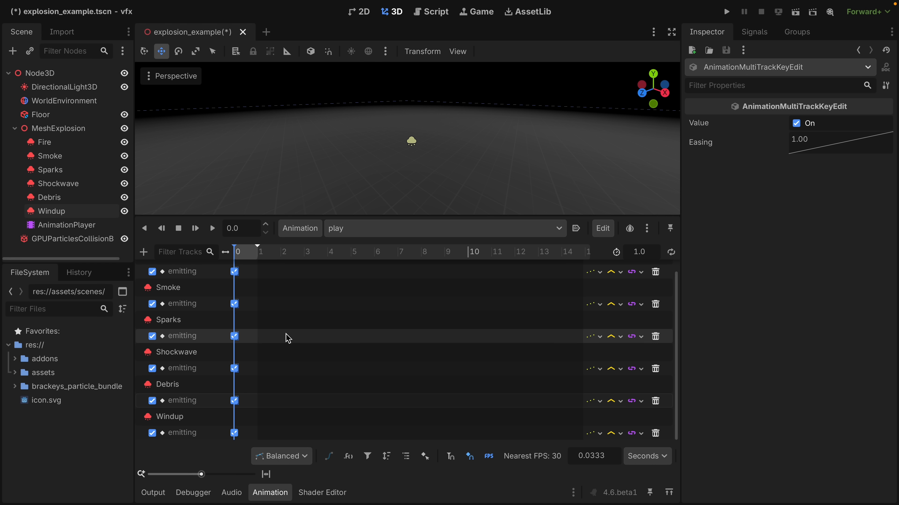
scroll(287, 337, up, 1)
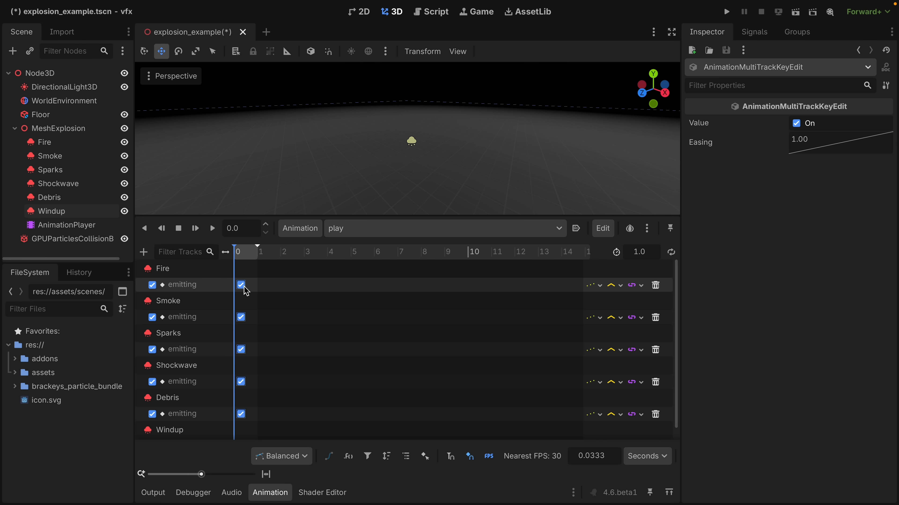
click(213, 229)
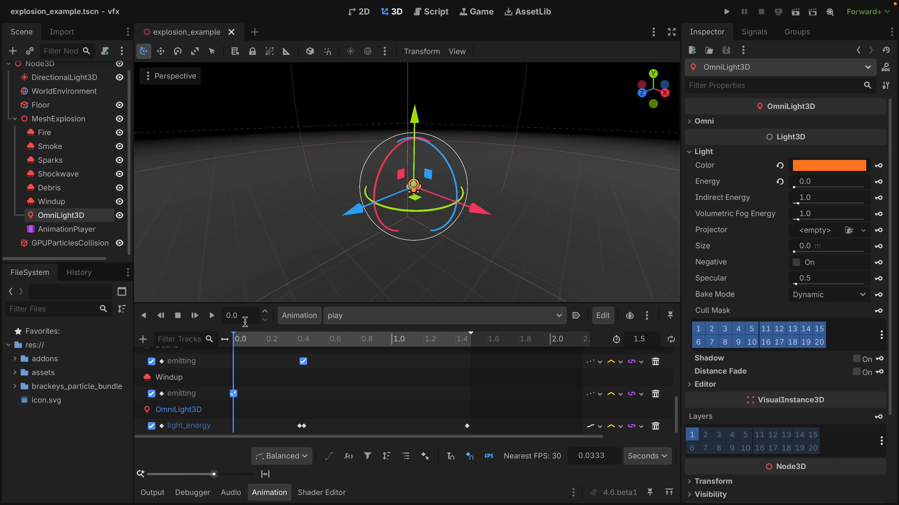
click(214, 321)
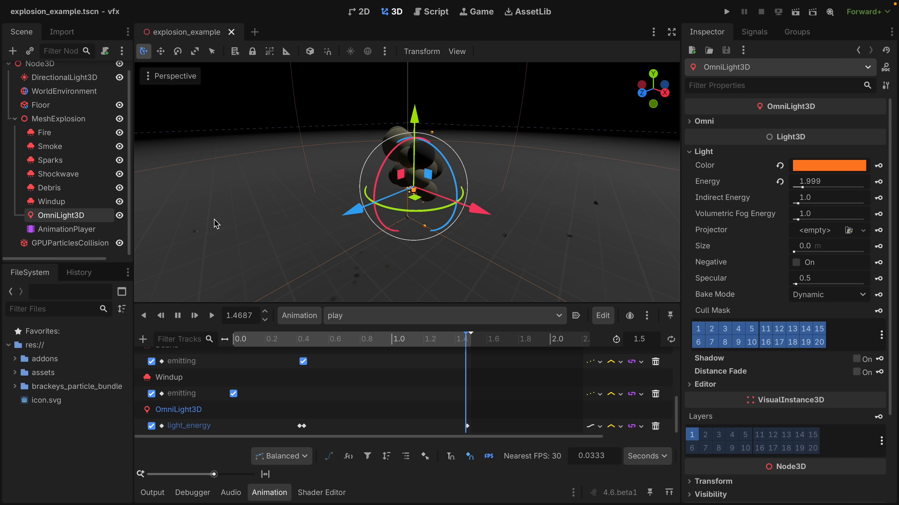
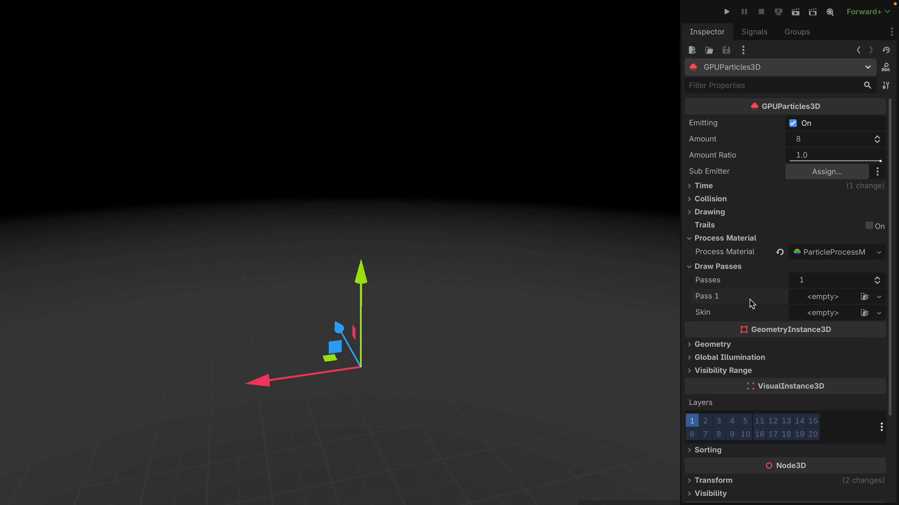
Assign a new QuadMesh to draw pass 1 of the particle emitter and give it a new StandardMaterial3D.
click(819, 297)
click(824, 378)
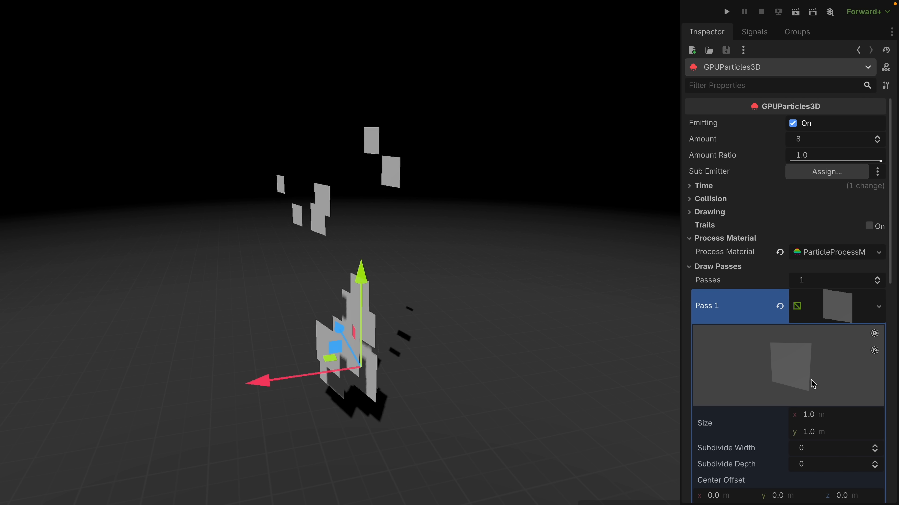
scroll(812, 382, down, 4)
scroll(812, 384, down, 2)
click(819, 299)
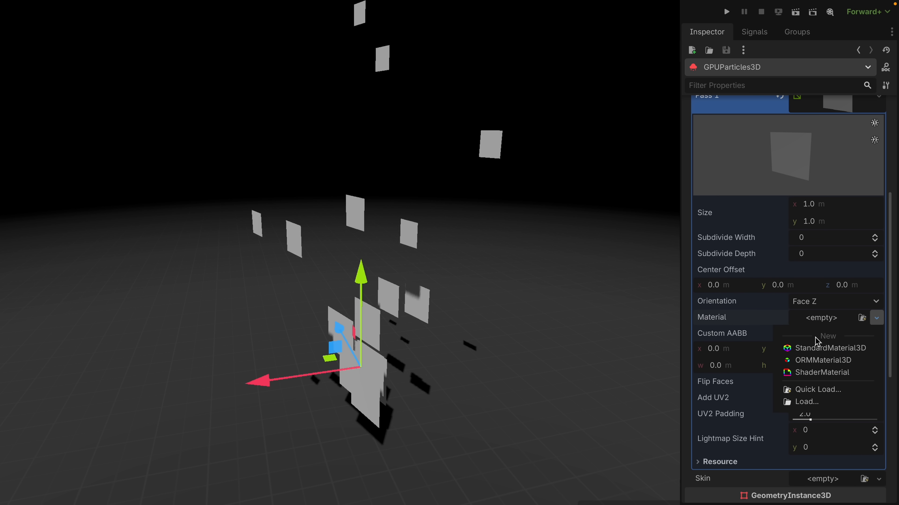
click(815, 349)
click(831, 324)
Set the quad material's billboard mode to Particle Billboard and turn on Keep Scale.
scroll(834, 333, down, 6)
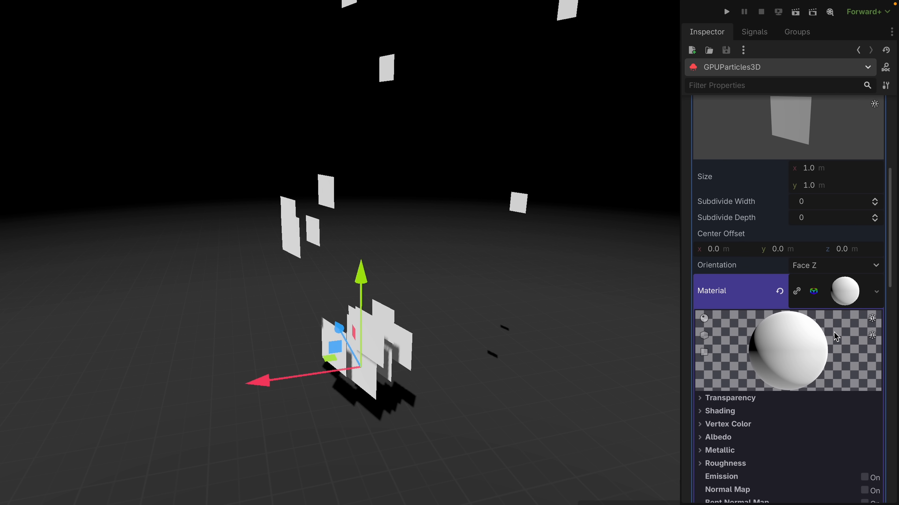
scroll(835, 336, down, 3)
click(727, 307)
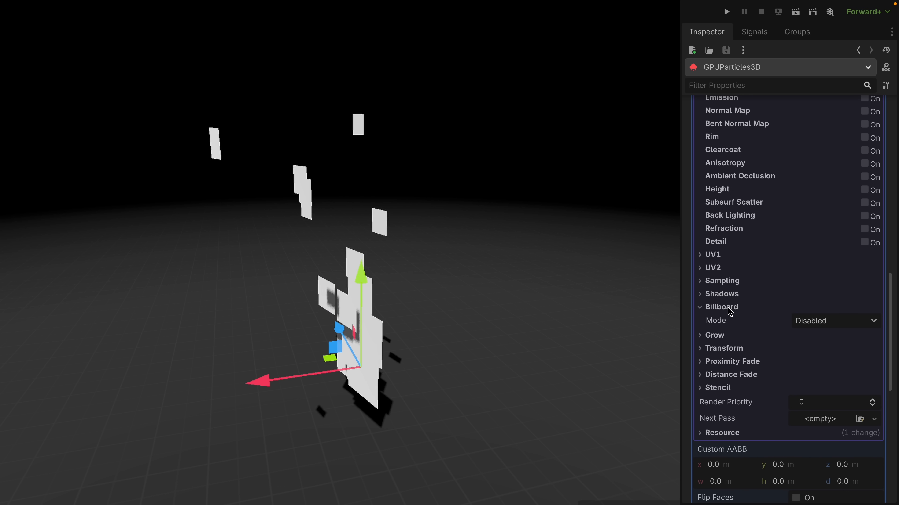
click(818, 323)
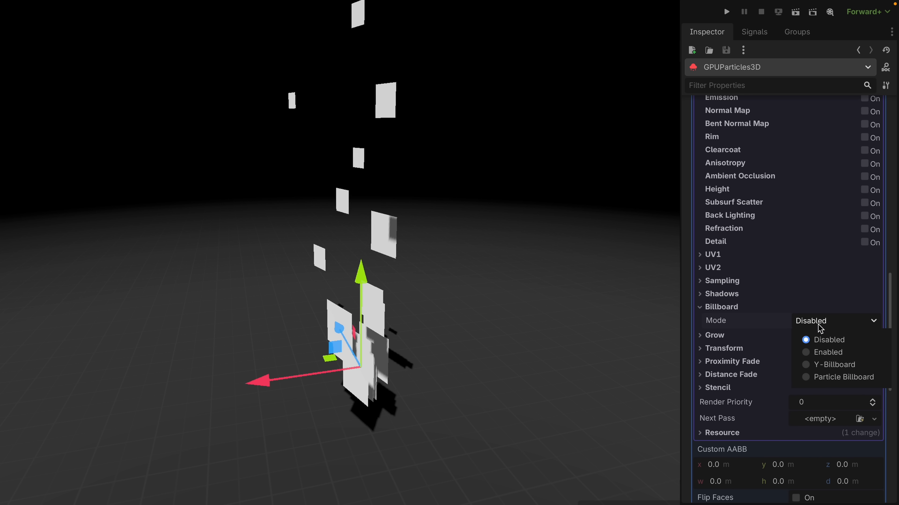
click(820, 379)
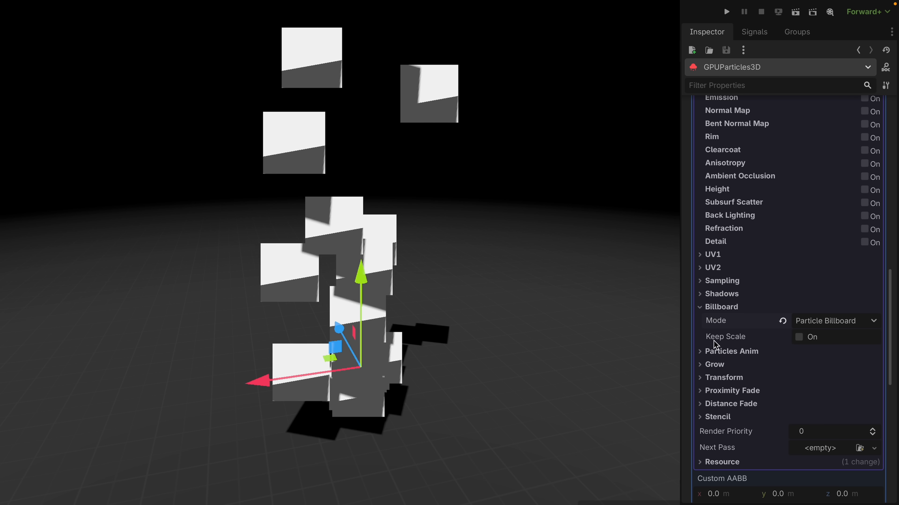
click(799, 337)
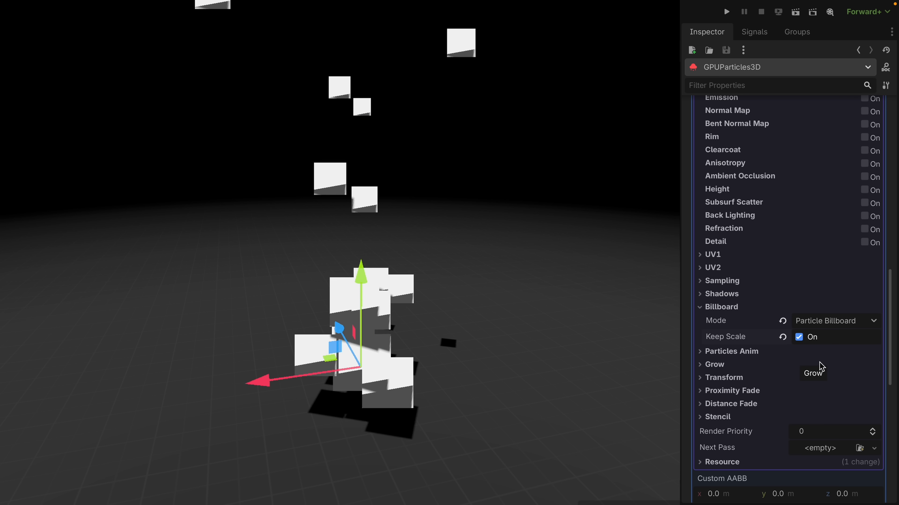
Expand the quad material's albedo settings and open the choices for its texture.
scroll(820, 367, up, 5)
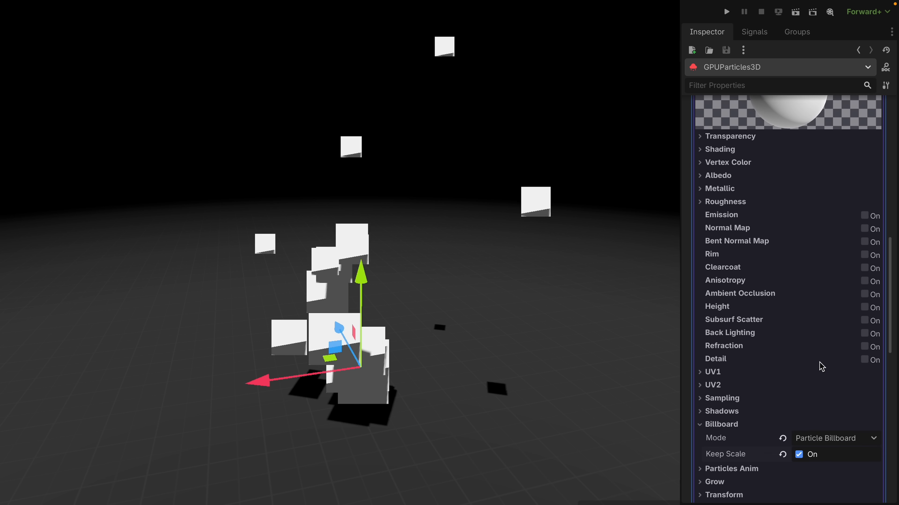
click(726, 234)
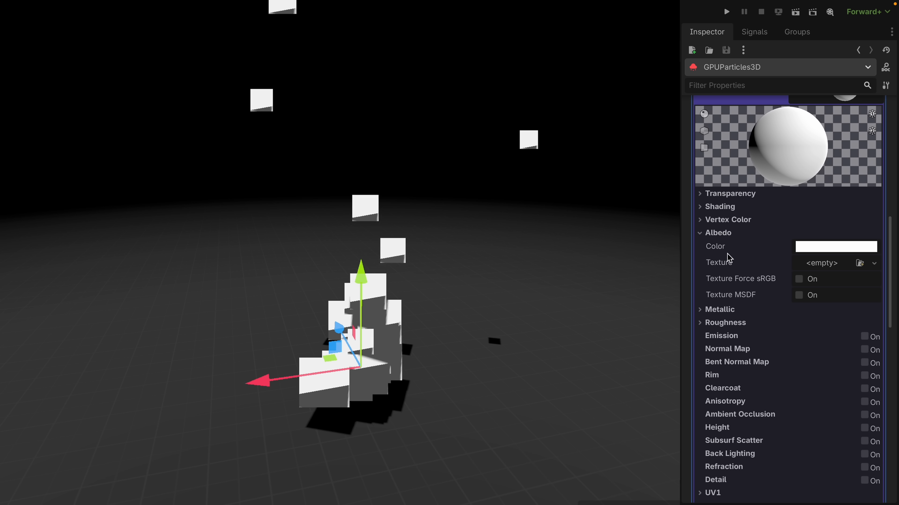
click(803, 263)
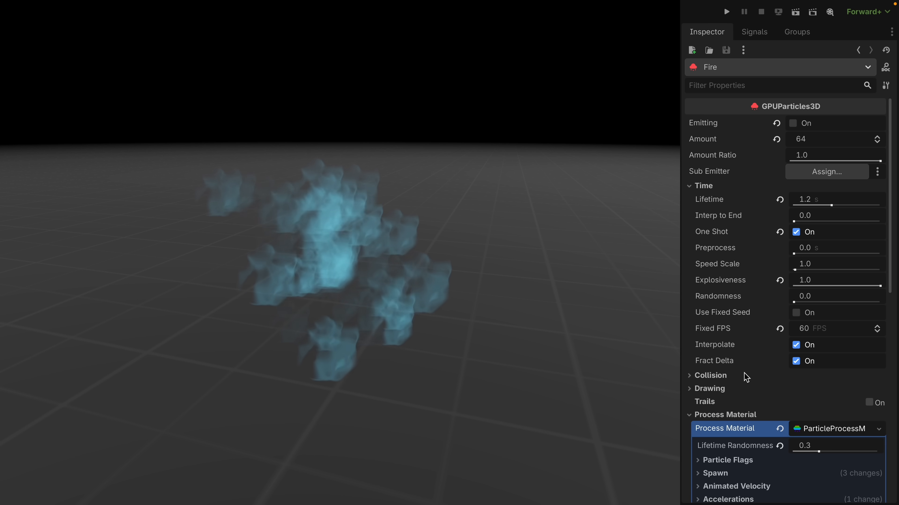
Examine the scale curve and alpha curve in the Fire emitter's process material display settings.
scroll(748, 392, down, 5)
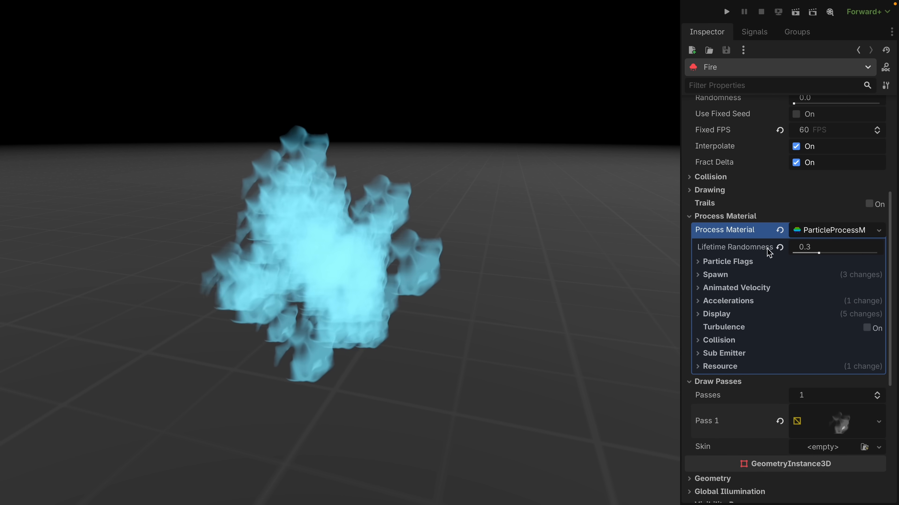
click(714, 314)
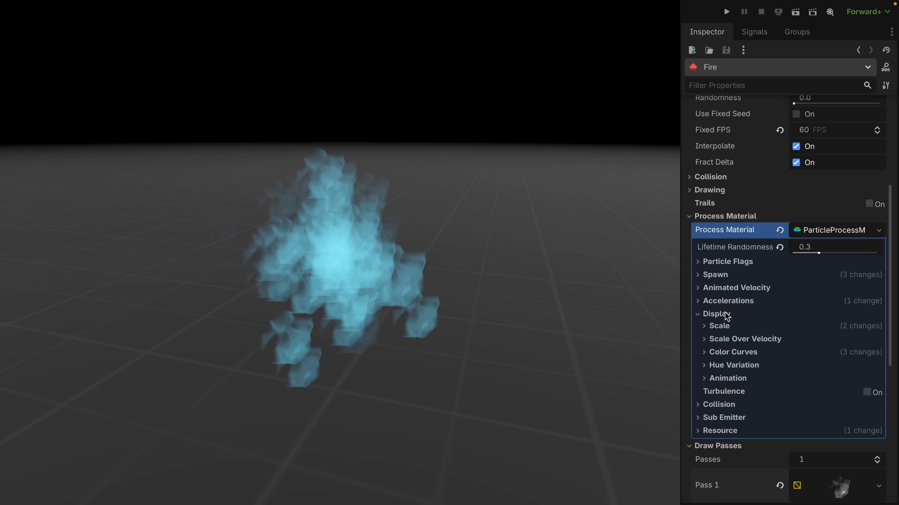
click(725, 331)
click(813, 382)
scroll(813, 382, down, 5)
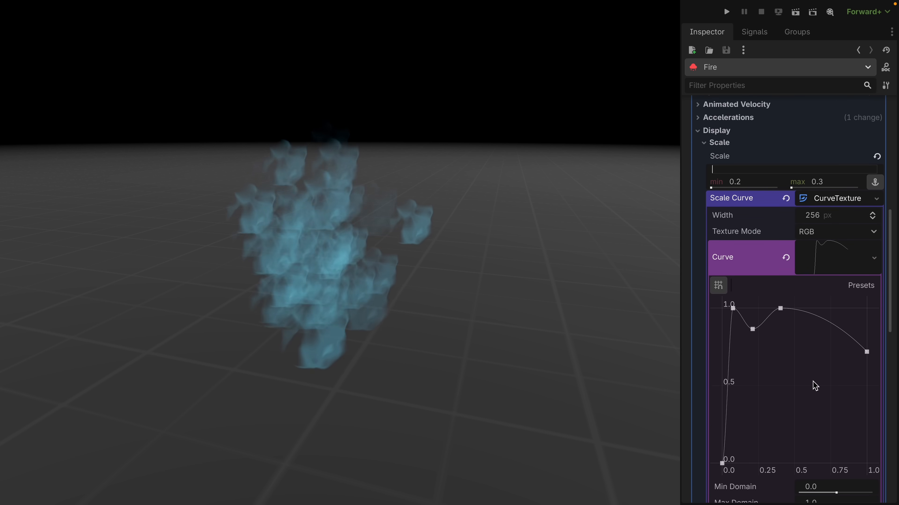
scroll(813, 382, down, 2)
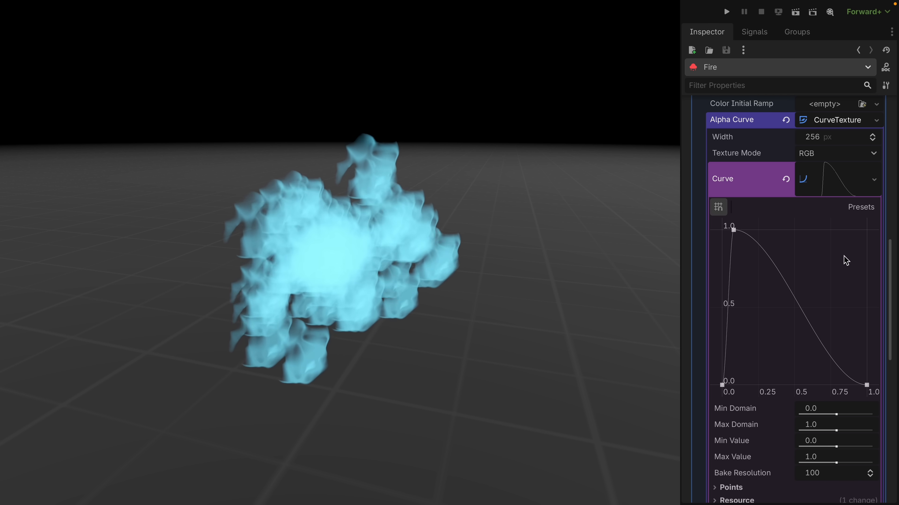
scroll(805, 250, up, 5)
scroll(805, 250, up, 2)
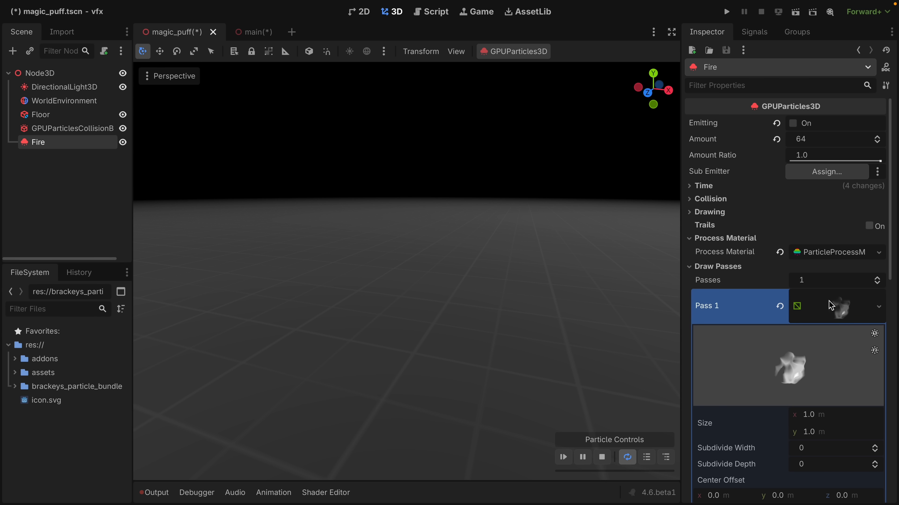
Set the blend mode of the Fire emitter's draw pass material to Add in its transparency settings.
scroll(830, 305, down, 5)
click(825, 321)
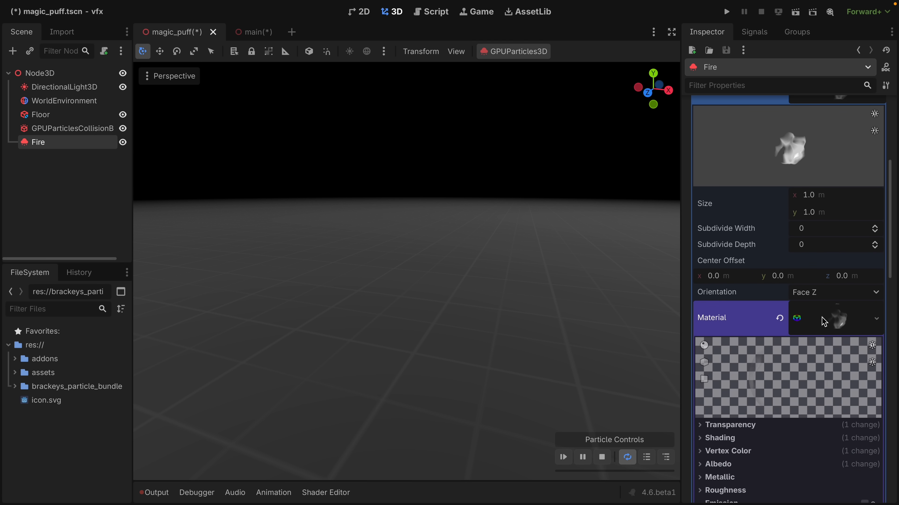
scroll(821, 321, down, 4)
click(727, 250)
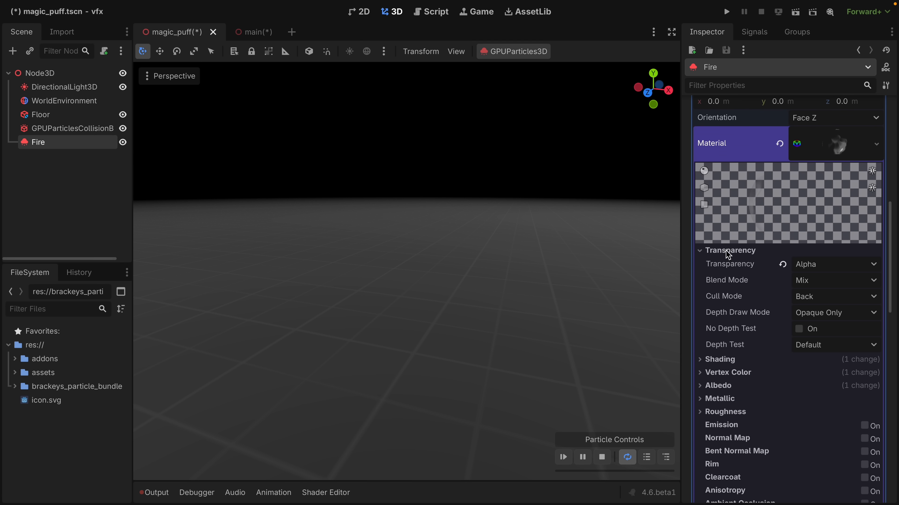
click(819, 282)
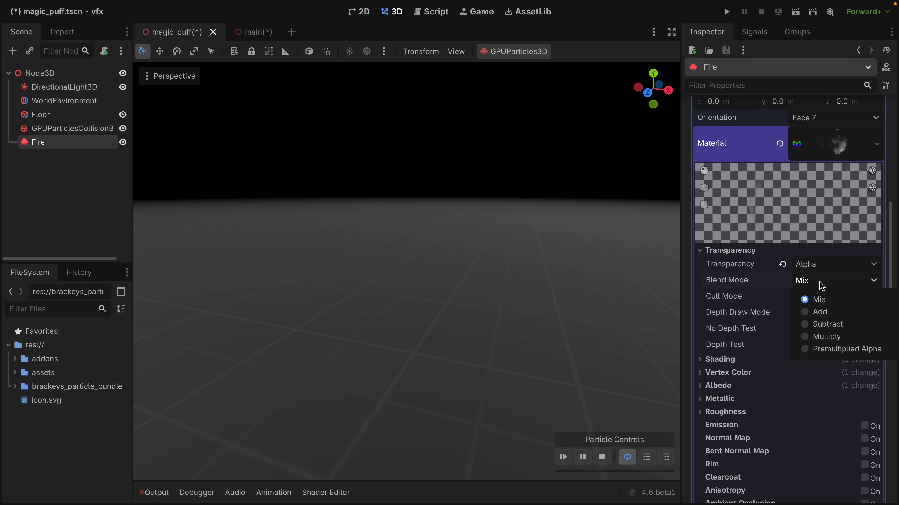
click(841, 300)
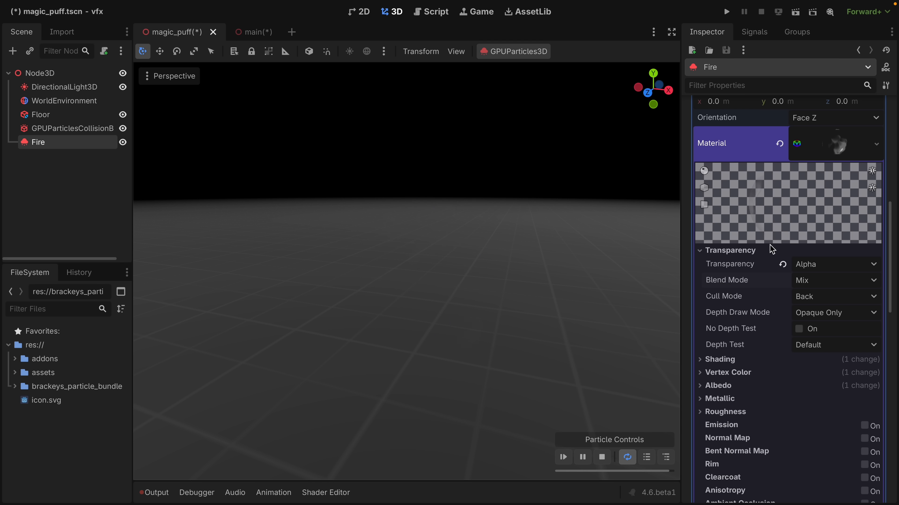
click(810, 282)
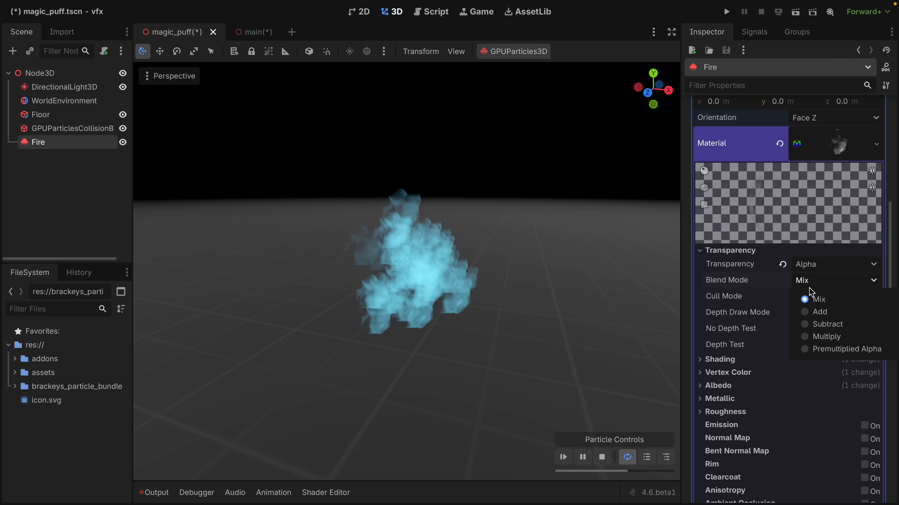
click(825, 312)
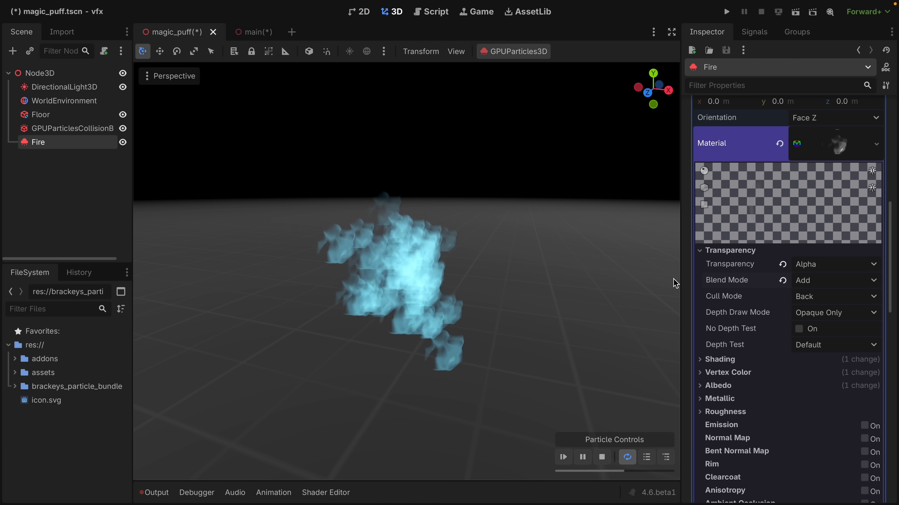
Inspect the Fire material's albedo color and its brightness, and collapse the albedo settings.
scroll(722, 299, down, 2)
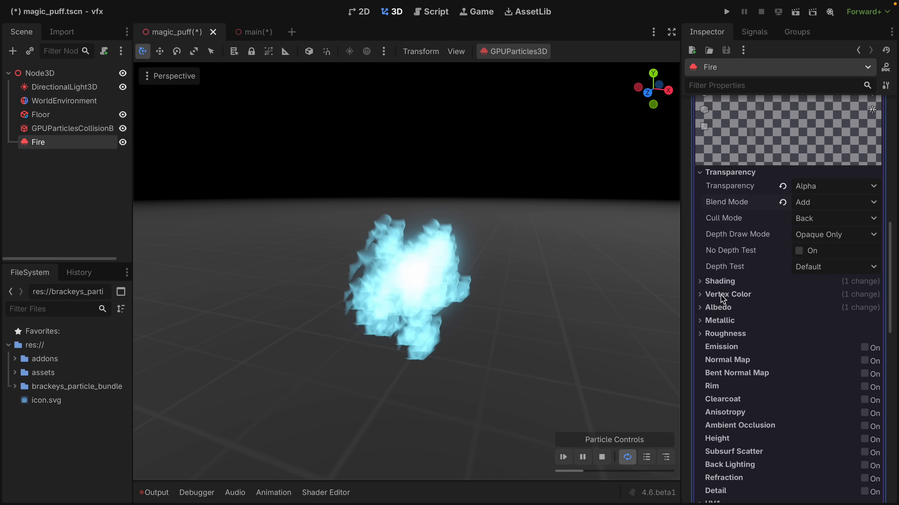
click(721, 308)
click(813, 323)
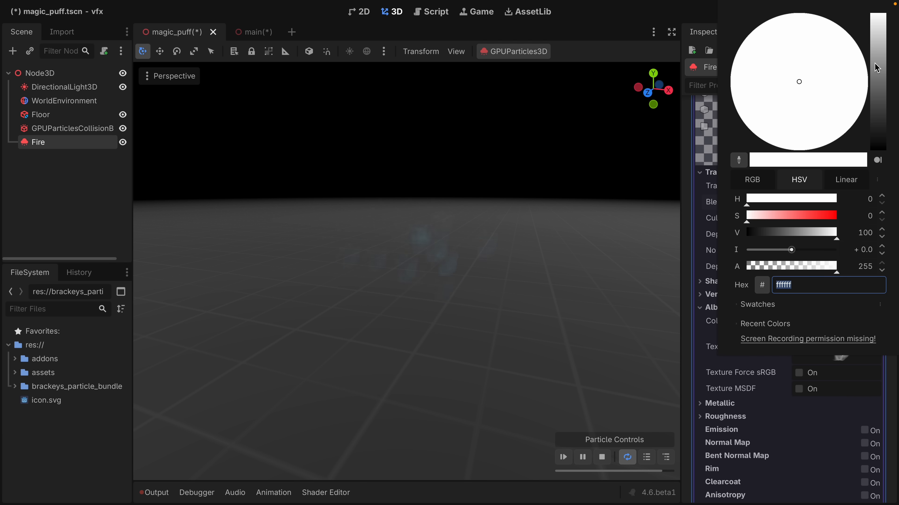
drag(879, 25, 886, 5)
click(711, 312)
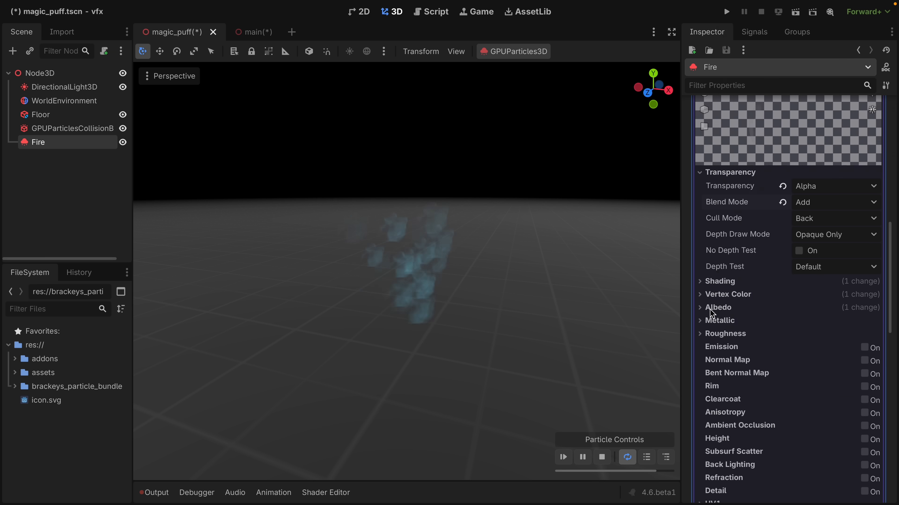
Try the Subtract and Multiply blend modes on the Fire material and restore the Add blending.
click(818, 204)
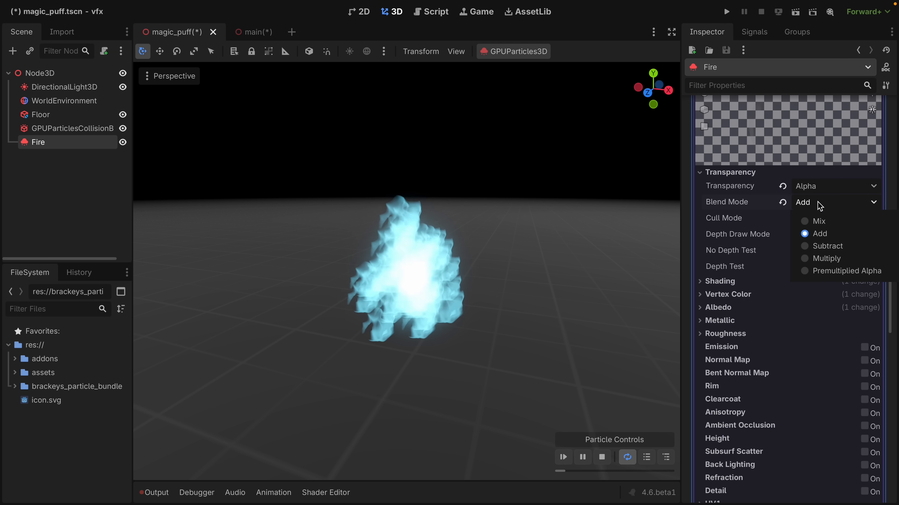
click(822, 246)
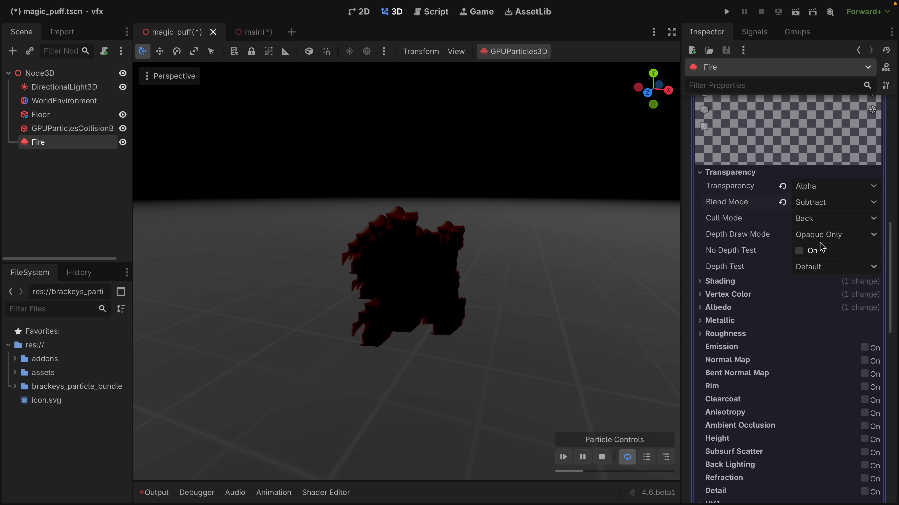
click(825, 206)
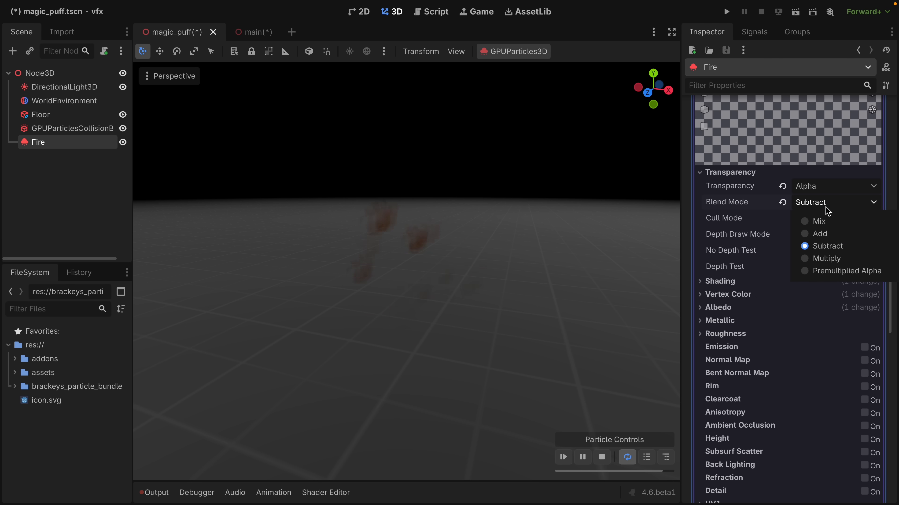
click(826, 258)
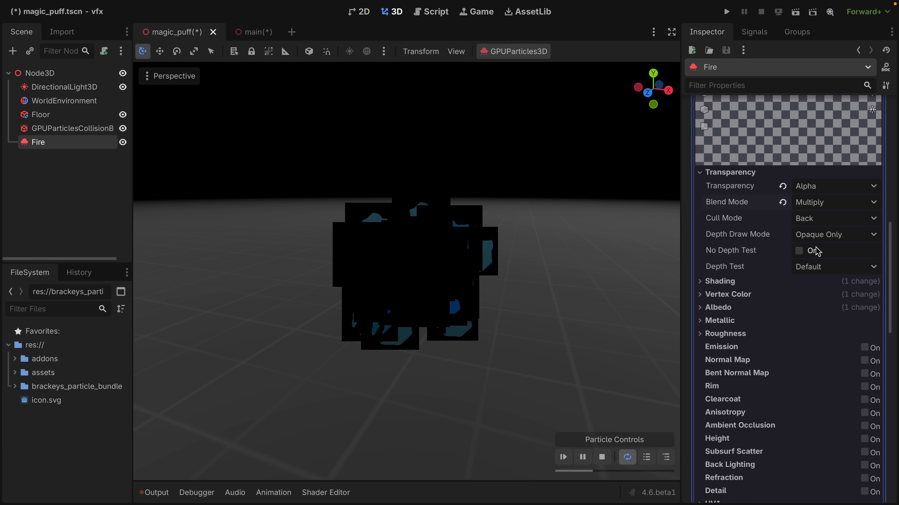
click(782, 202)
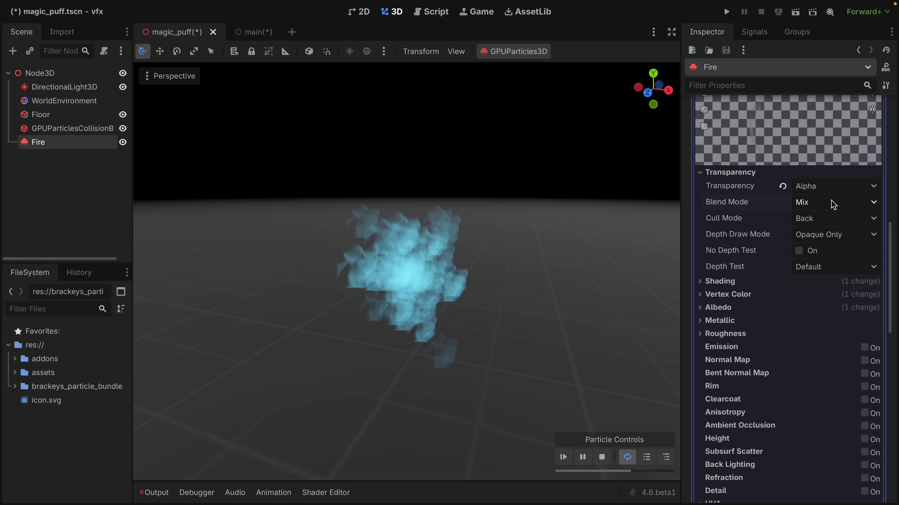
click(814, 203)
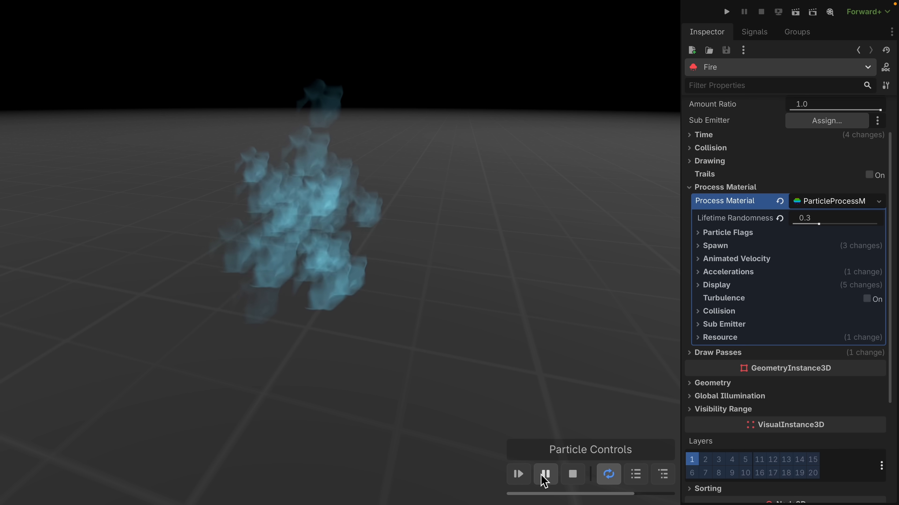
Pause the Fire particle preview, scrub slightly through its timeline to study the shapes, and resume playback.
click(546, 474)
mouse_move(577, 493)
mouse_down()
mouse_move(518, 493)
mouse_move(608, 494)
mouse_move(580, 494)
mouse_up()
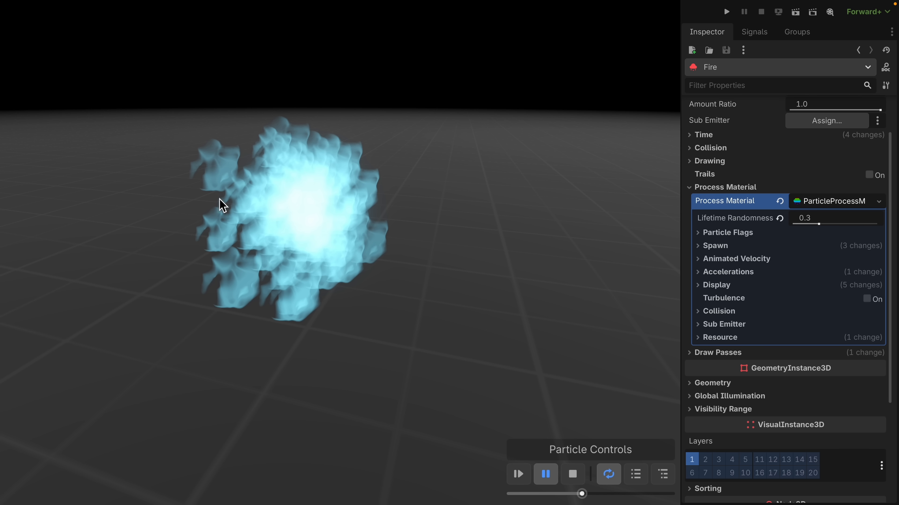
click(546, 466)
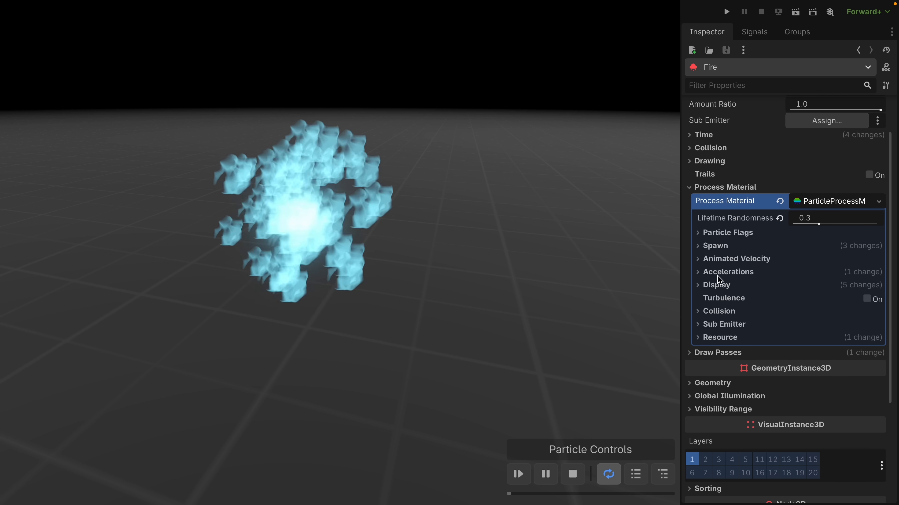
Set the maximum spawn angle of the Fire process material to 360 degrees, leaving the velocity settings collapsed.
click(721, 247)
click(718, 284)
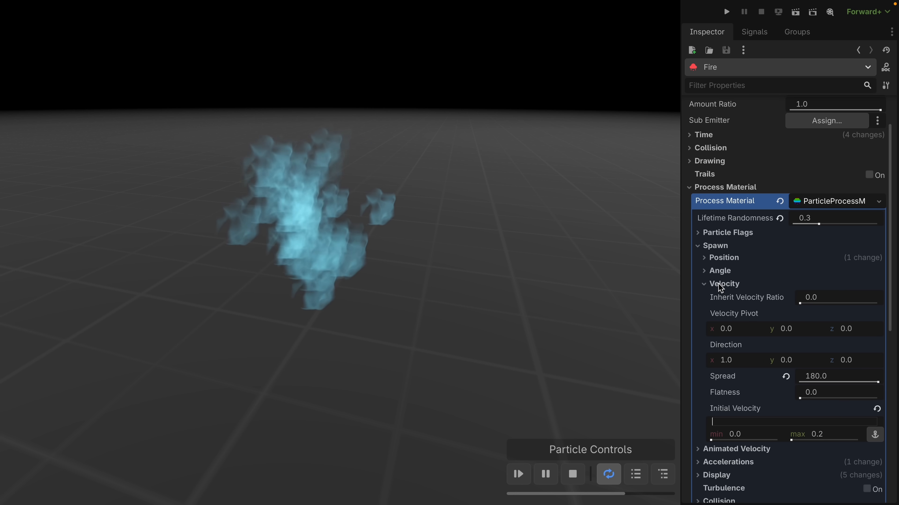
click(718, 283)
click(719, 272)
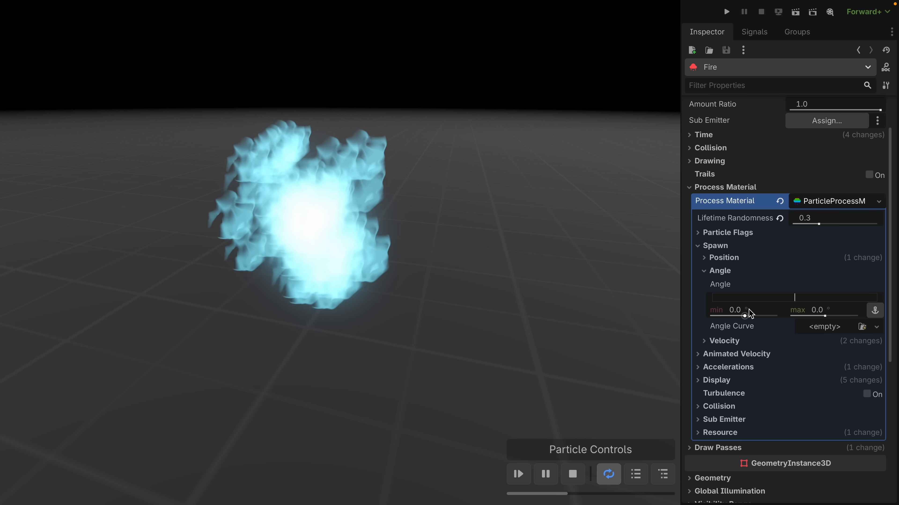
click(834, 313)
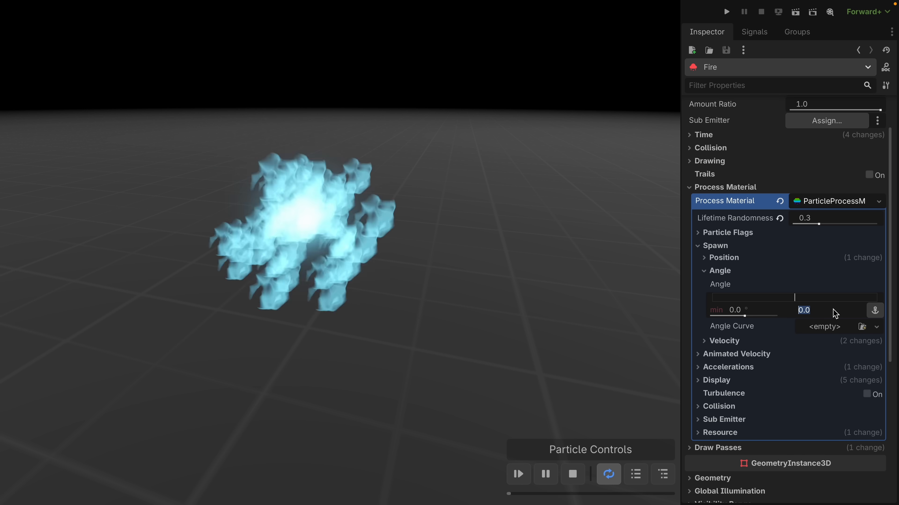
text(360)
key(Return)
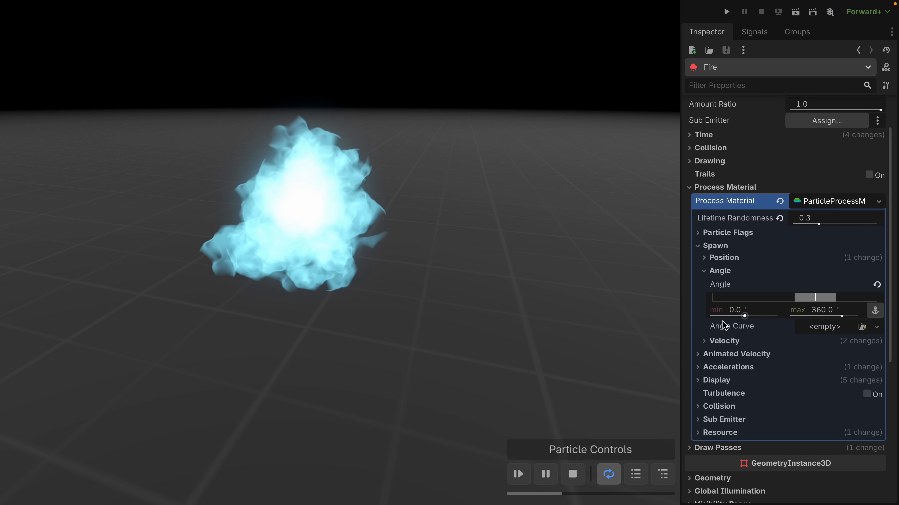
Set the angular velocity of the Fire process material to a minimum of -90 and a maximum of 90.
click(722, 354)
click(722, 367)
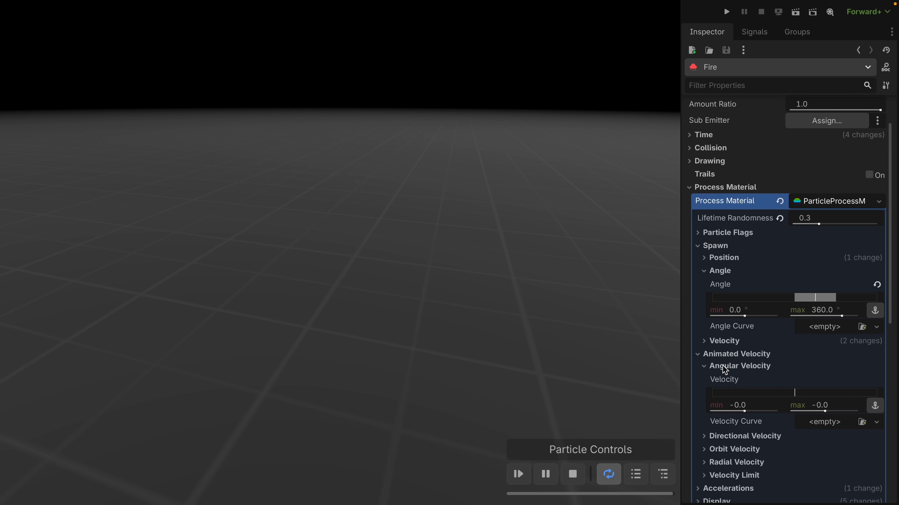
scroll(722, 366, down, 5)
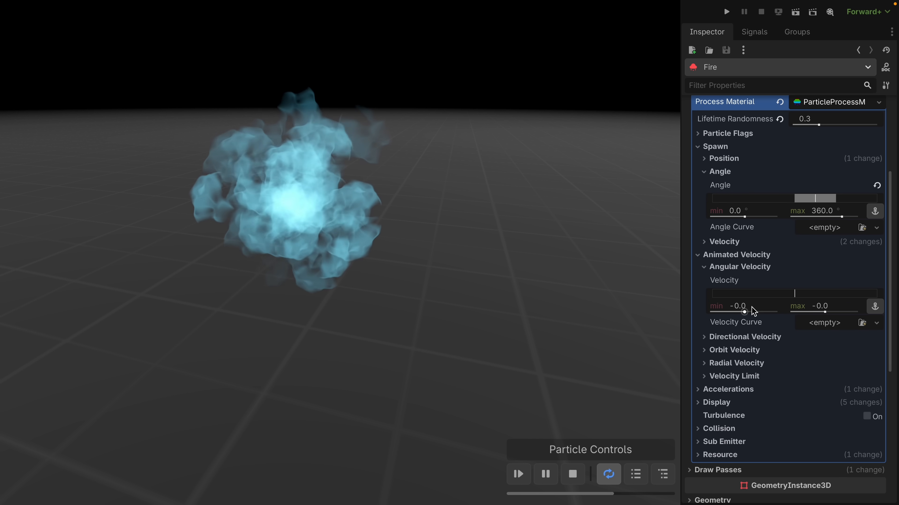
click(751, 307)
text(-90)
key(Tab)
text(9)
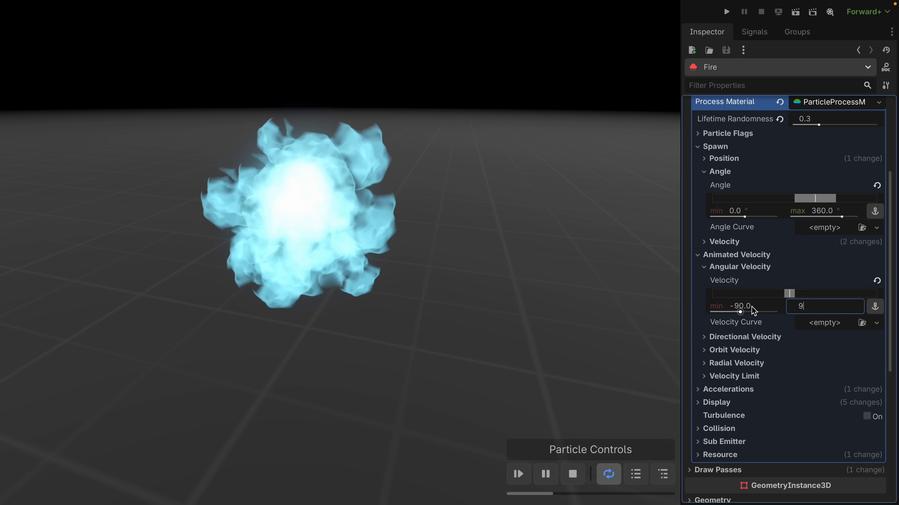
text(0)
key(Return)
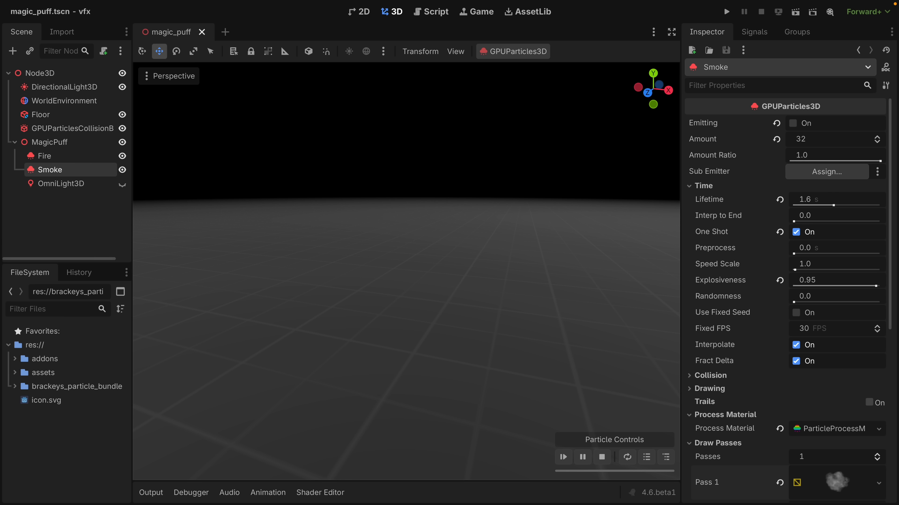
Open the shading settings of the material on the Smoke emitter's first draw pass.
scroll(885, 171, down, 6)
click(852, 237)
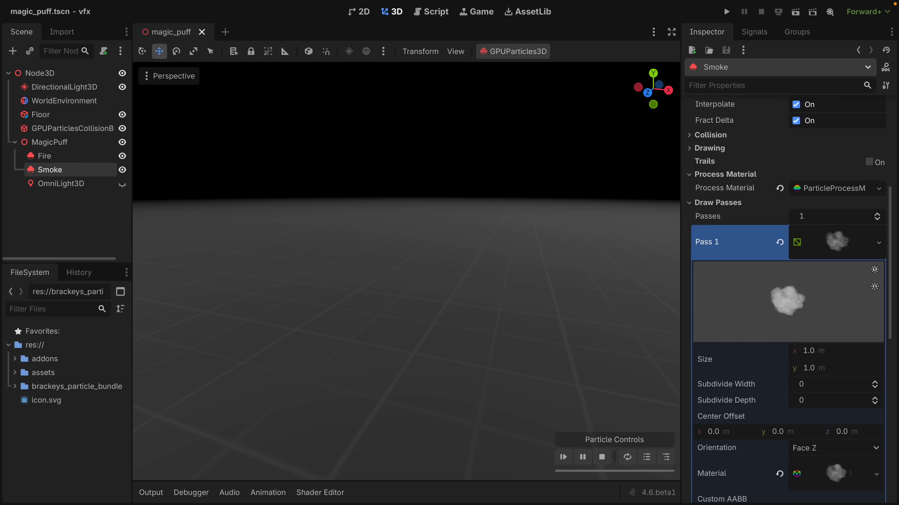
scroll(849, 236, down, 5)
click(841, 250)
scroll(841, 249, down, 5)
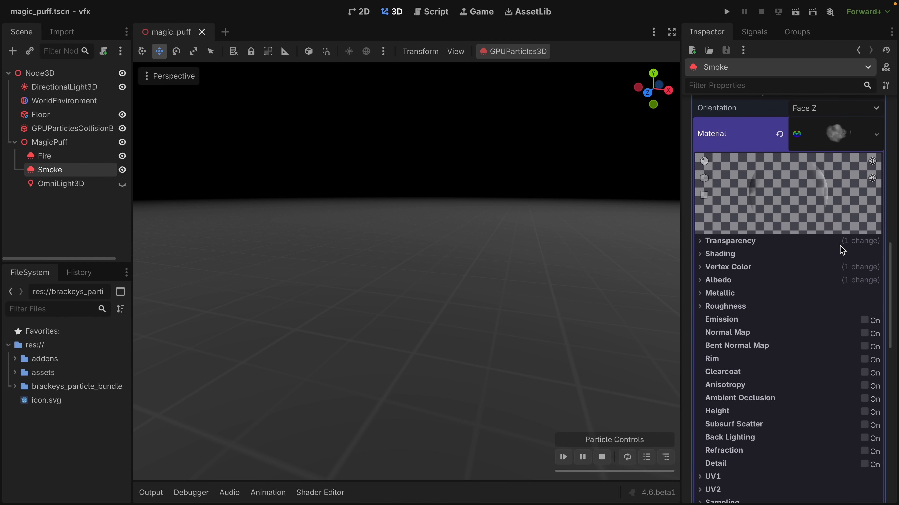
click(720, 239)
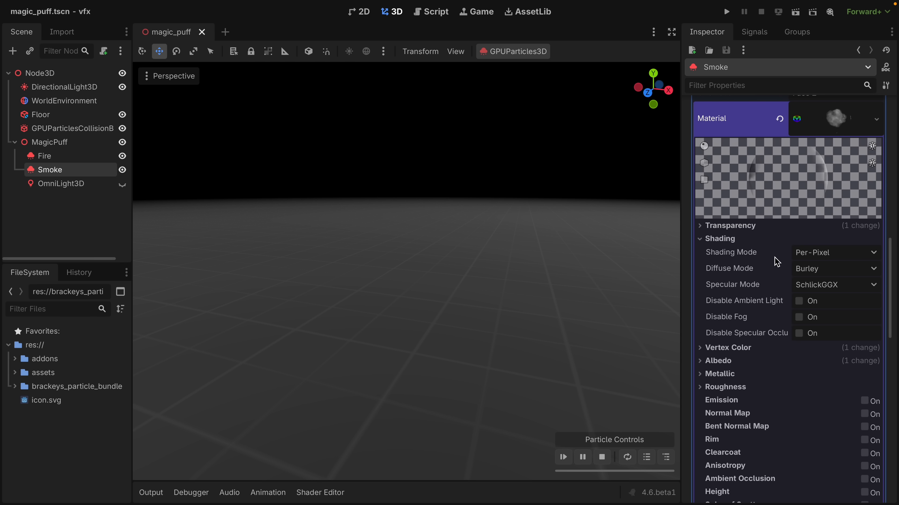
Test Unshaded mode on the Smoke material with the directional light hidden, and restore the light and Per-Pixel shading.
click(816, 257)
click(816, 273)
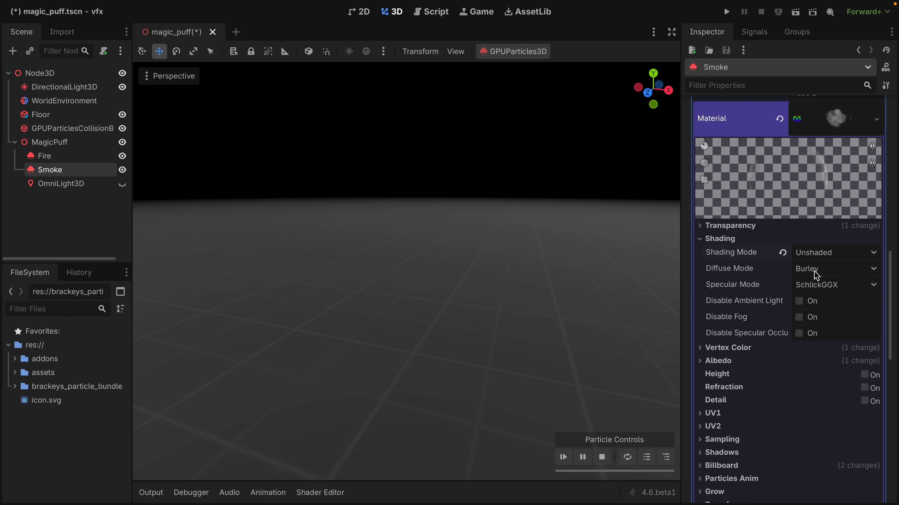
click(563, 457)
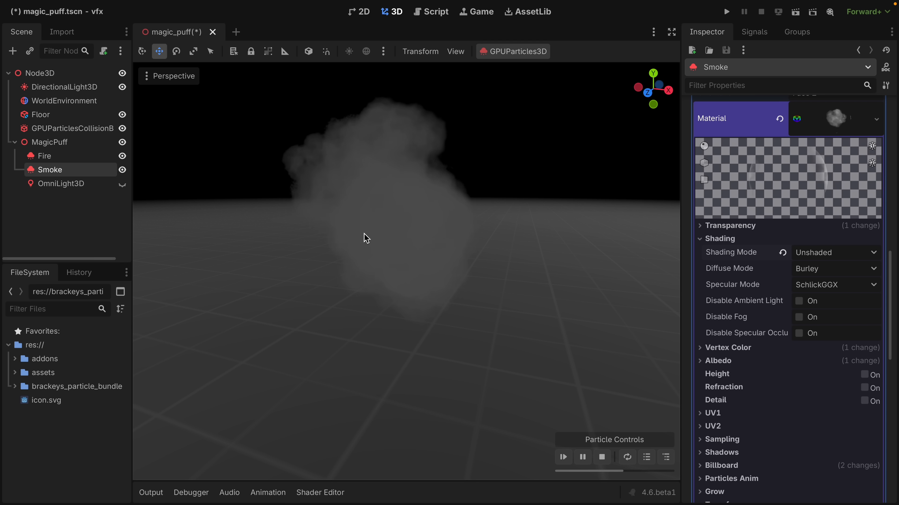
click(122, 86)
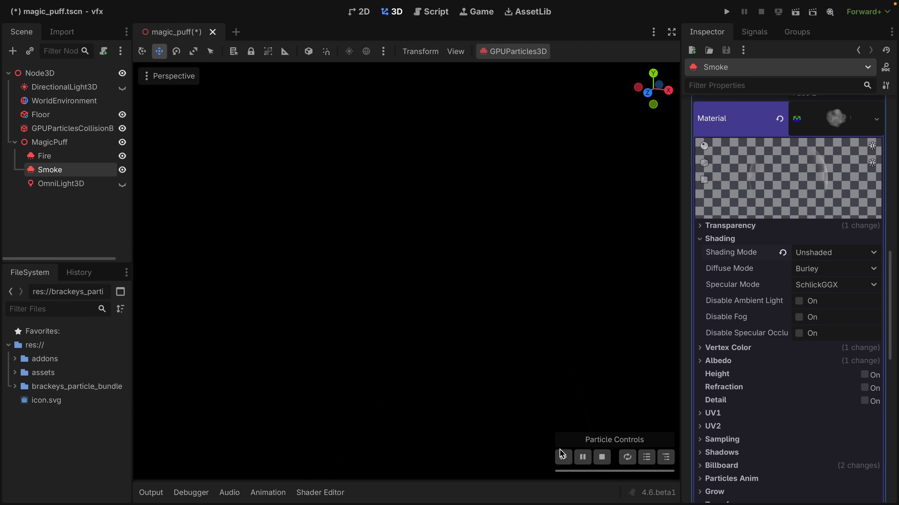
click(561, 453)
click(122, 87)
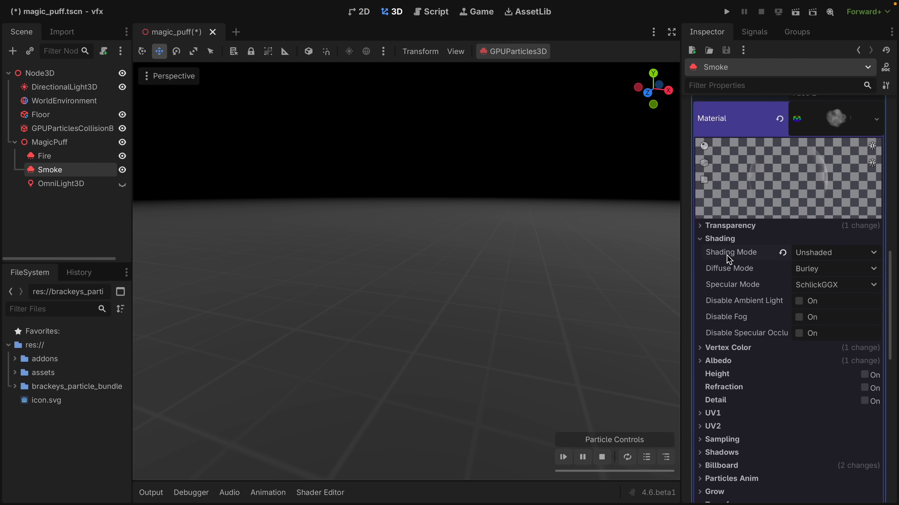
click(829, 257)
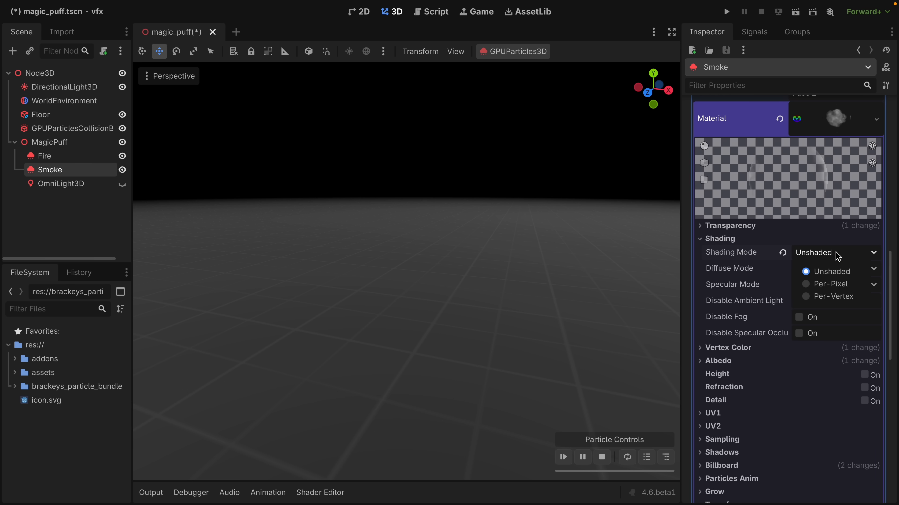
click(843, 290)
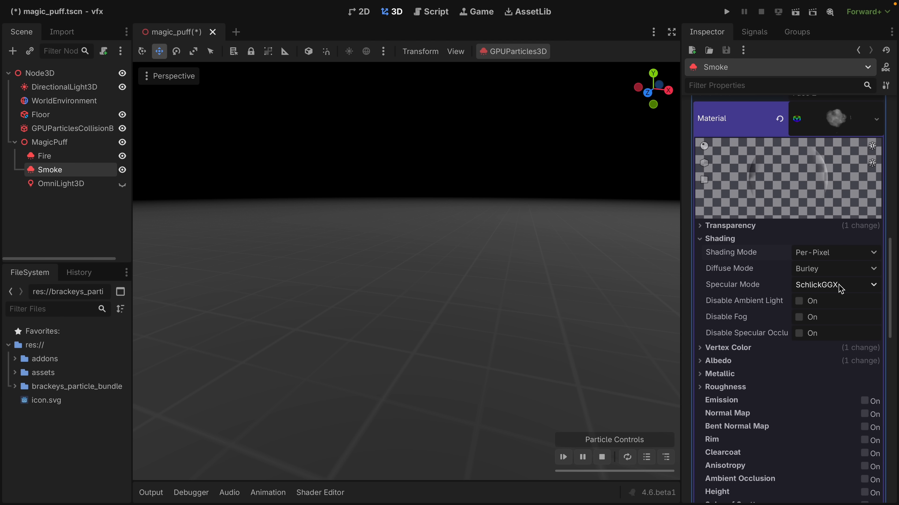
click(564, 457)
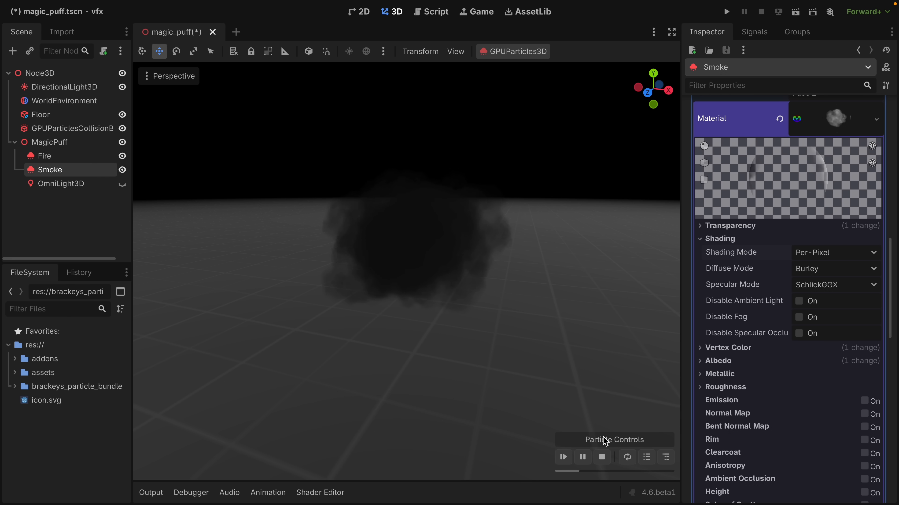
Try the Lambert Wrap diffuse mode on the Smoke material and replay the smoke.
click(814, 270)
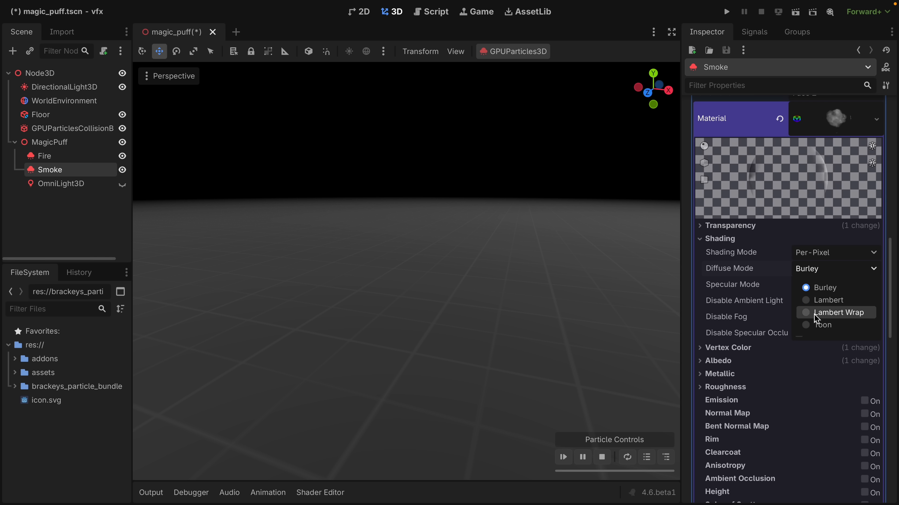
click(825, 315)
click(563, 457)
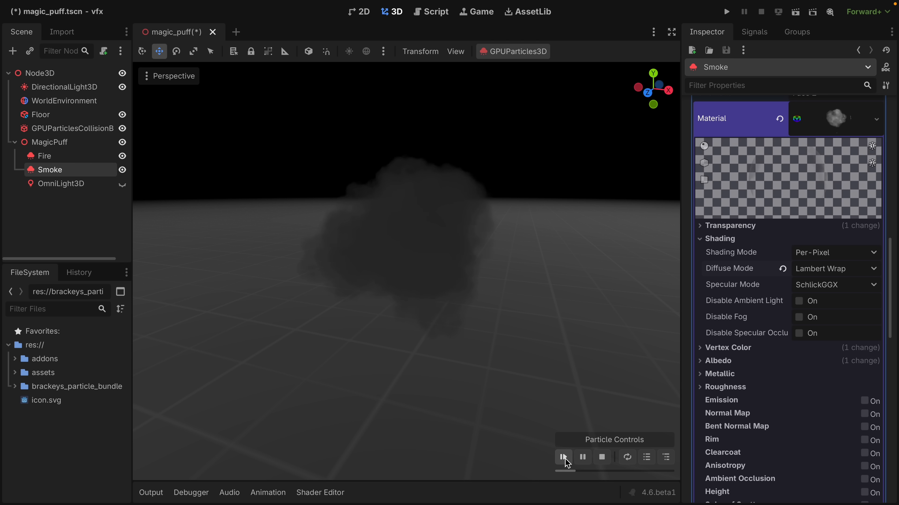
Set the Smoke material's diffuse mode to Toon and its specular mode to Disabled, replaying the smoke after each change.
click(815, 278)
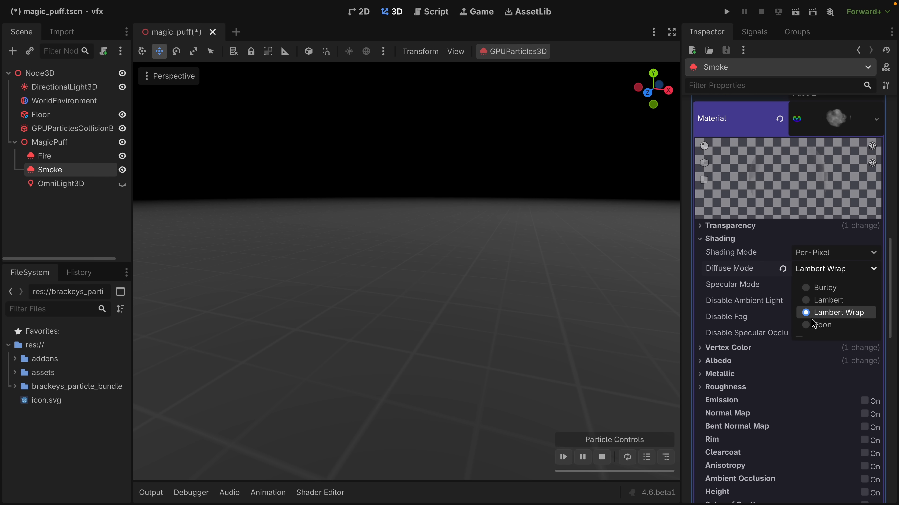
click(812, 326)
click(563, 457)
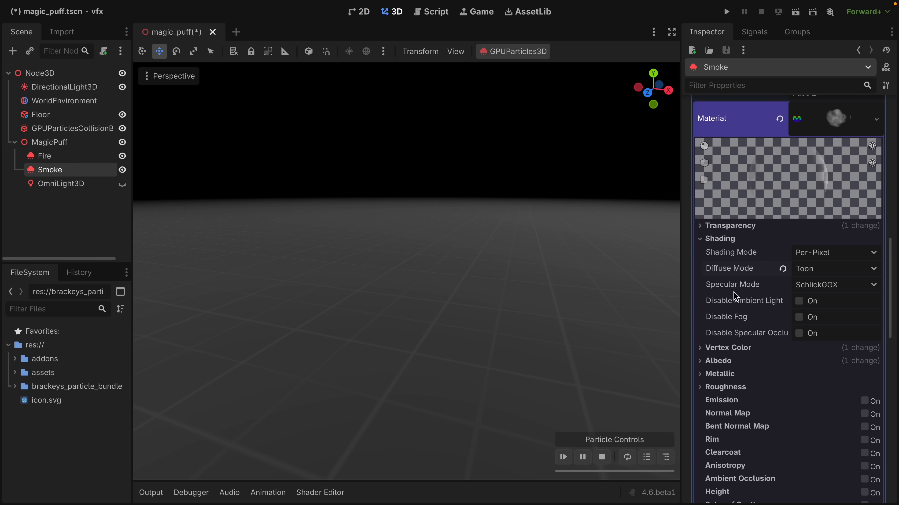
click(825, 285)
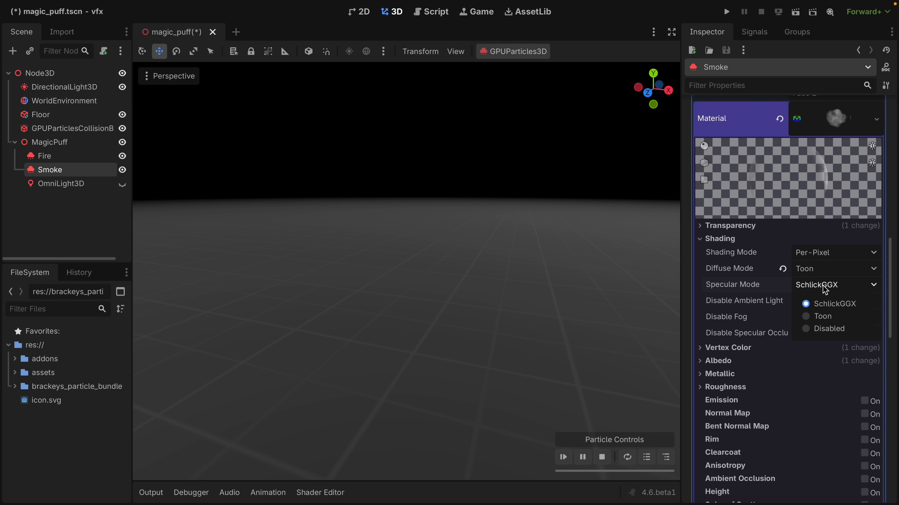
click(821, 329)
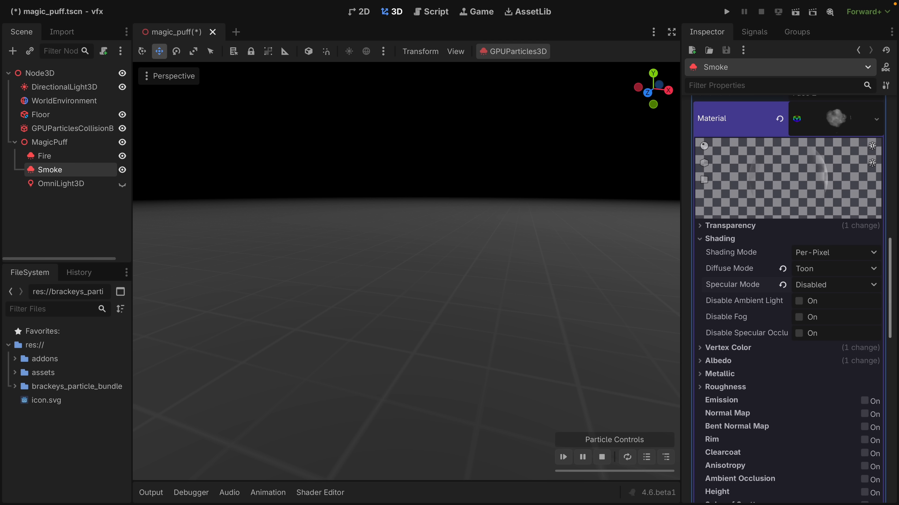
click(563, 457)
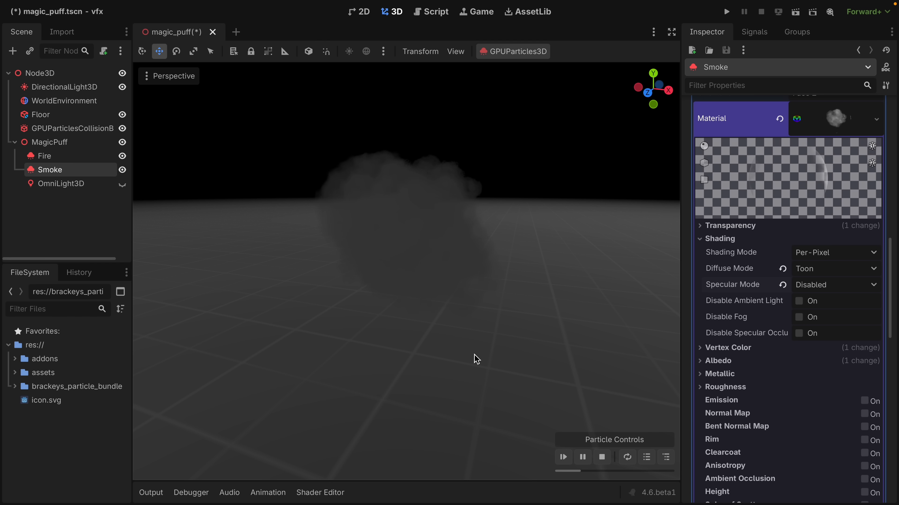
Hide the directional light, show the OmniLight3D, and replay the smoke to check its lighting.
click(122, 87)
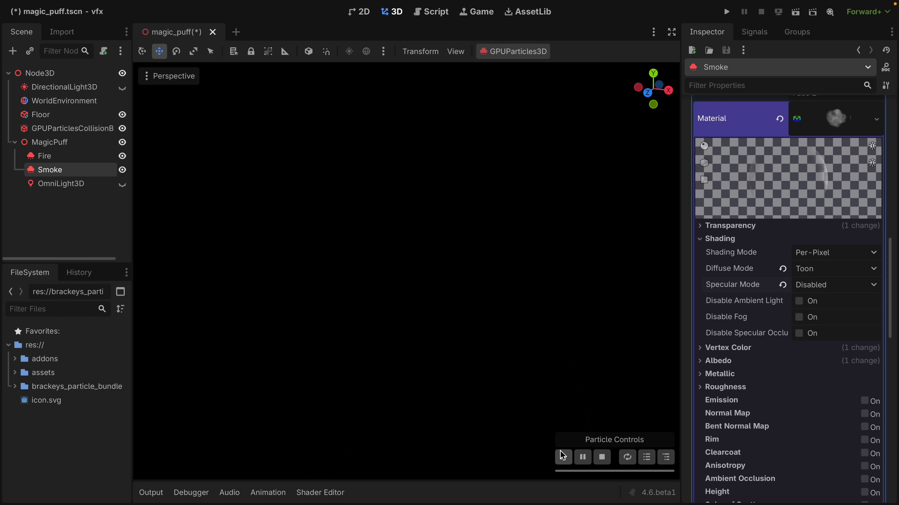
click(563, 457)
click(122, 184)
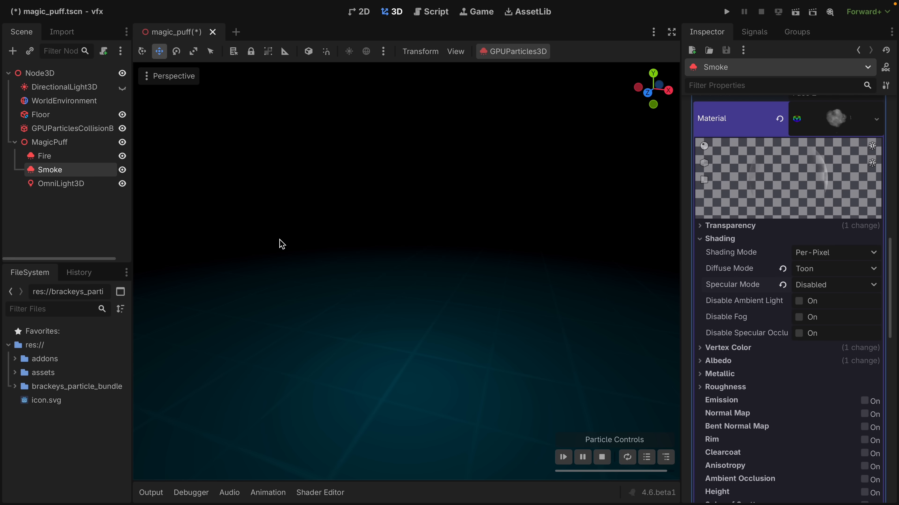
click(559, 458)
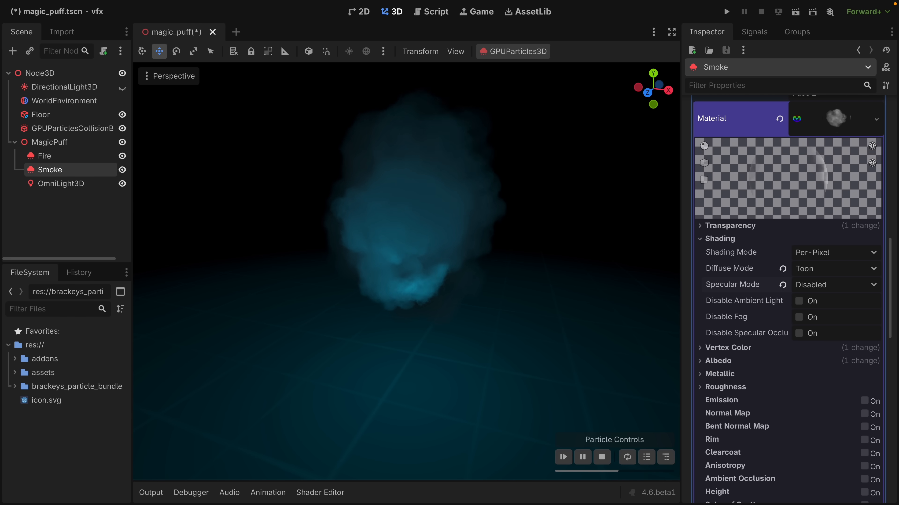
click(565, 459)
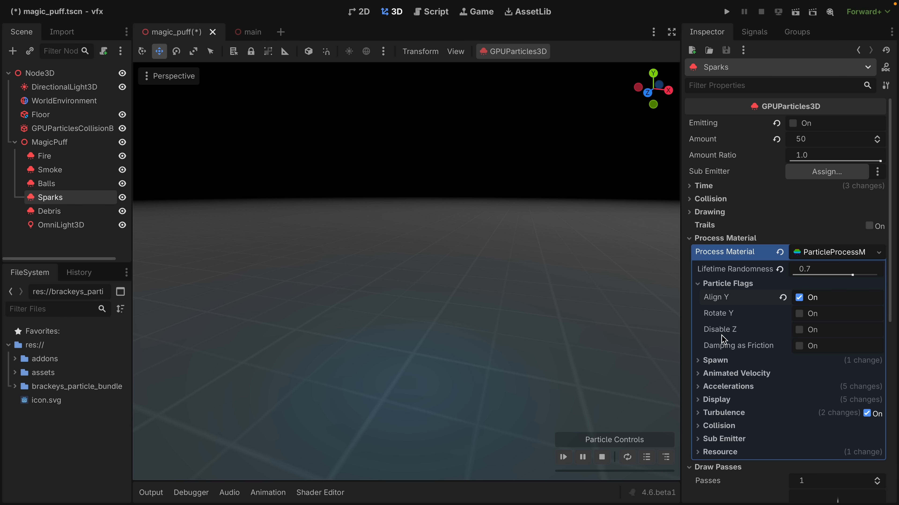
Pause and scrub the Sparks preview, set Transform Align to Z-Billboard + Y to Velocity, and turn off Align Y.
click(582, 457)
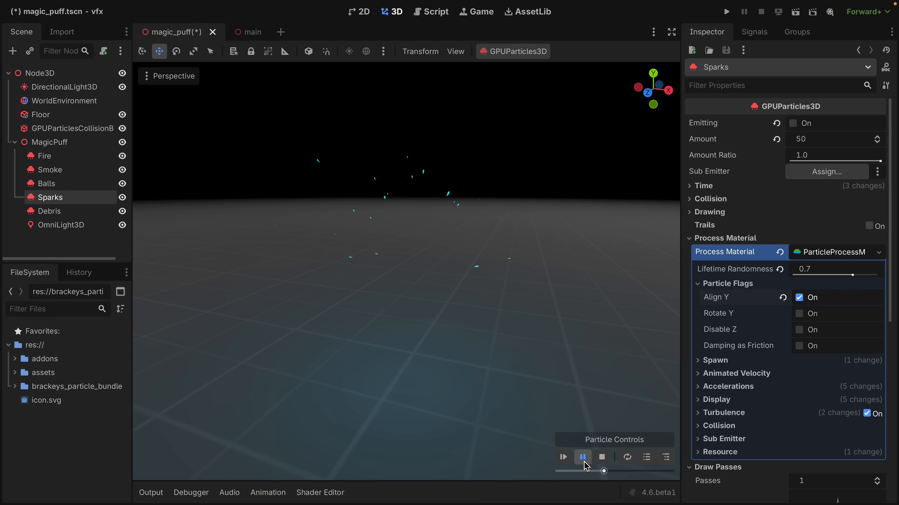
drag(572, 473, 593, 473)
click(718, 212)
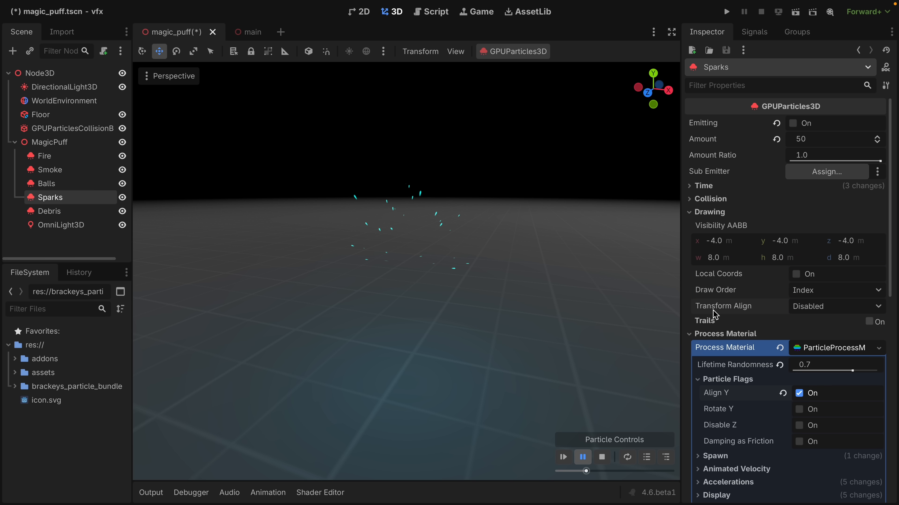
click(808, 307)
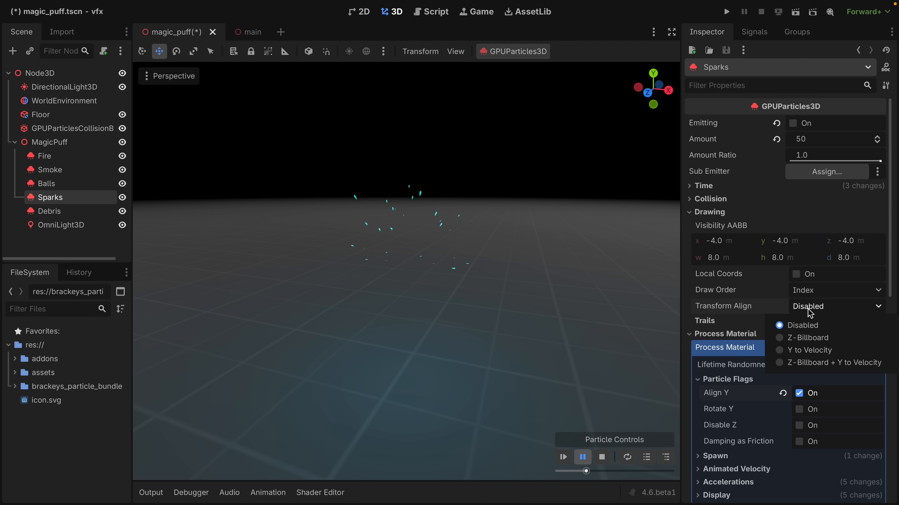
click(831, 363)
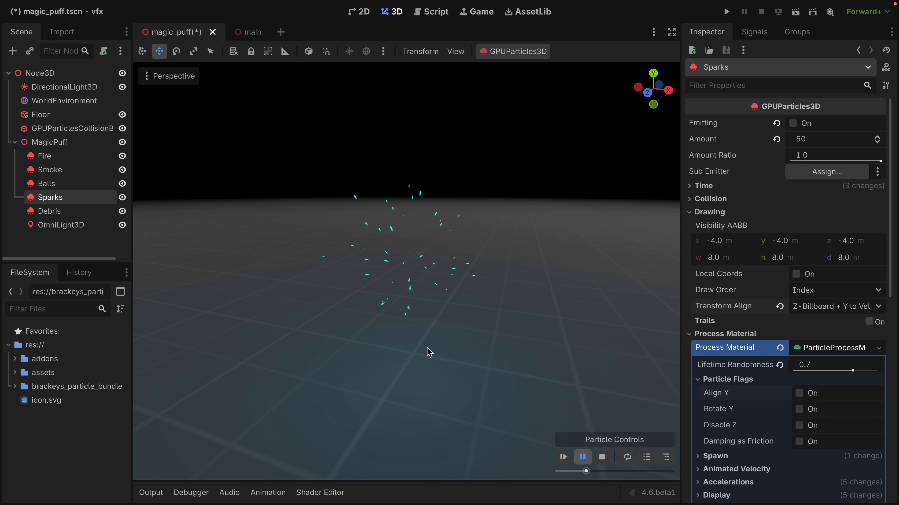
Scrub the paused Sparks preview back slightly to check the alignment, resume playback, and replay the effect.
drag(586, 471, 580, 471)
click(582, 457)
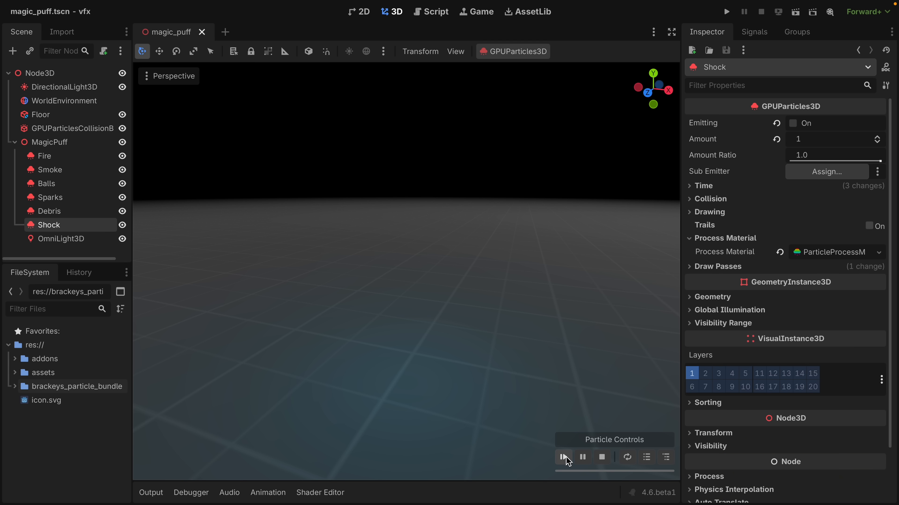
click(563, 457)
Inspect the Shock emitter's draw pass mesh, replay the effect, and pause and scrub its preview.
click(717, 267)
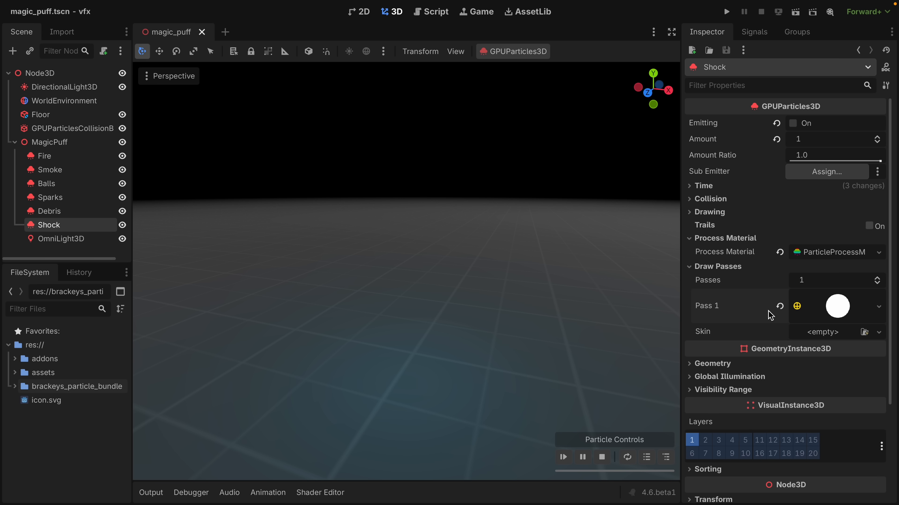
click(563, 457)
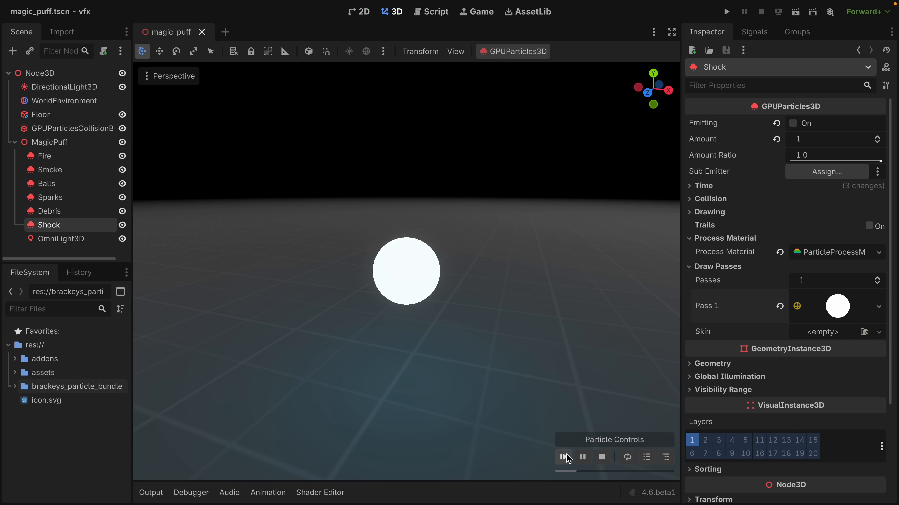
click(582, 457)
click(597, 471)
mouse_move(597, 471)
mouse_down()
mouse_move(563, 471)
mouse_move(607, 471)
mouse_up()
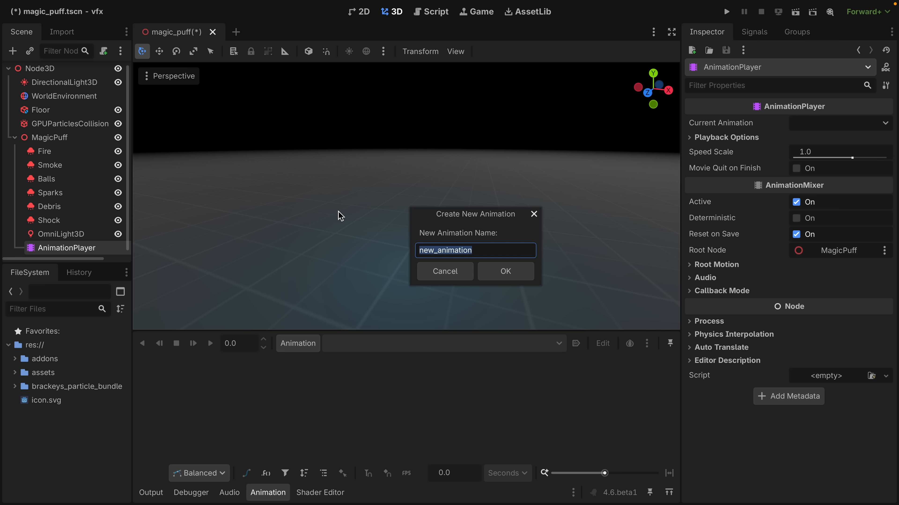
Create a new animation named play in the MagicPuff's AnimationPlayer.
text(play)
key(Return)
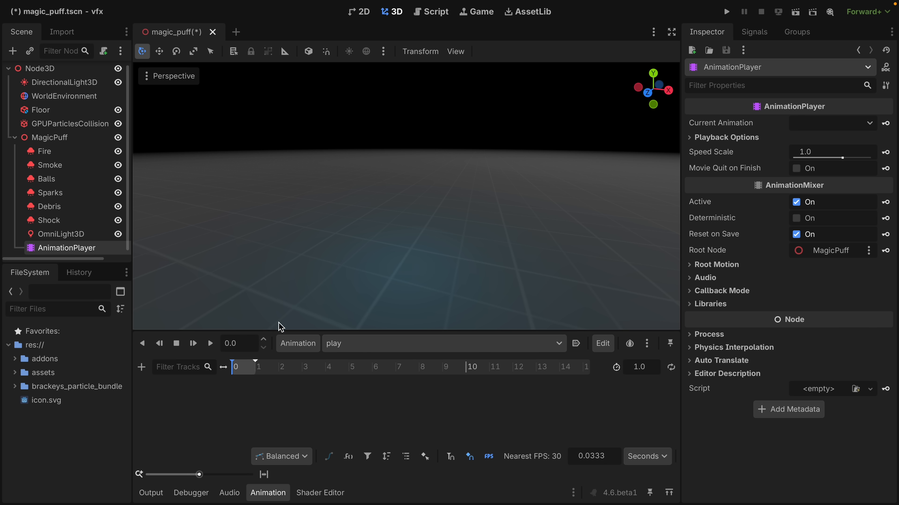
Move the OmniLight3D's last light_energy key to about 1.88 s and play the animation.
click(332, 426)
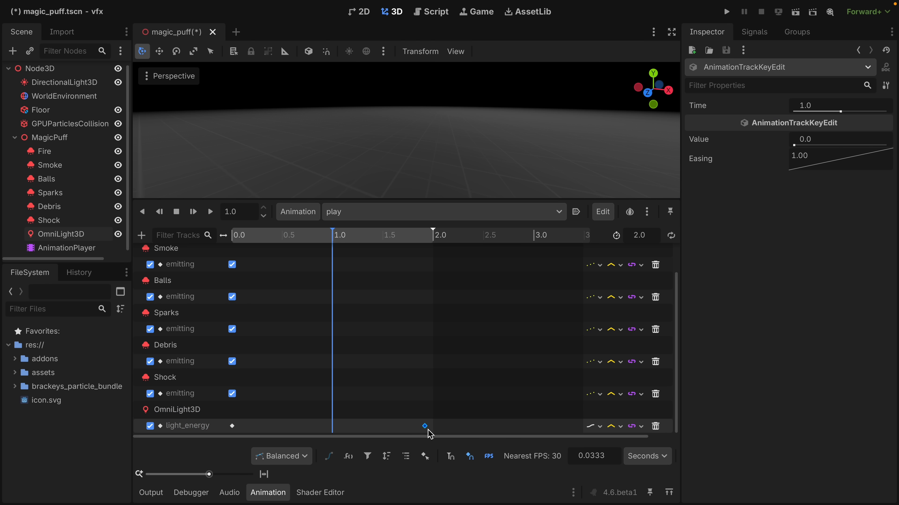
drag(429, 434, 425, 432)
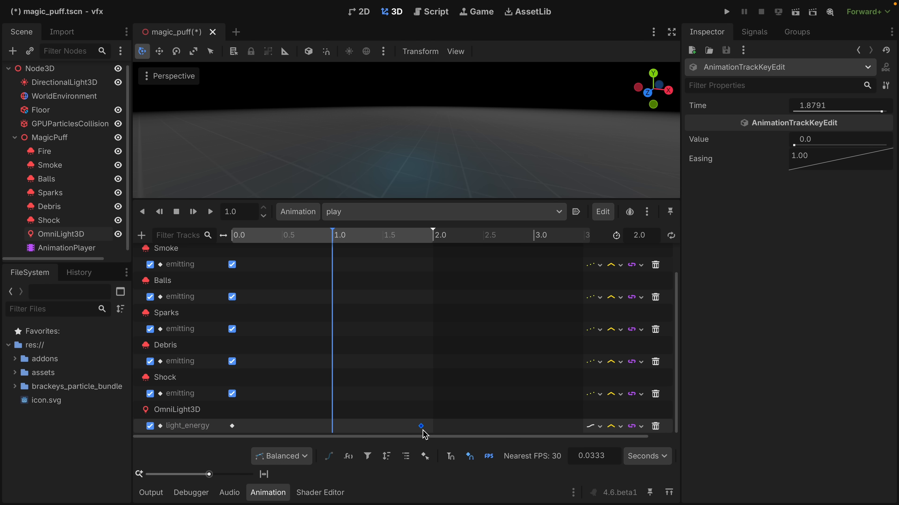
click(210, 211)
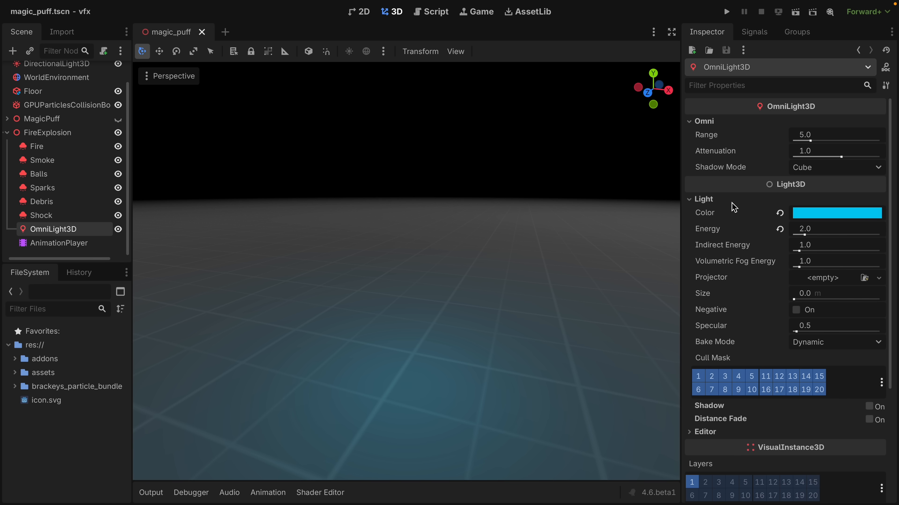
Change the FireExplosion's OmniLight3D colour to orange, hex f29900.
click(824, 218)
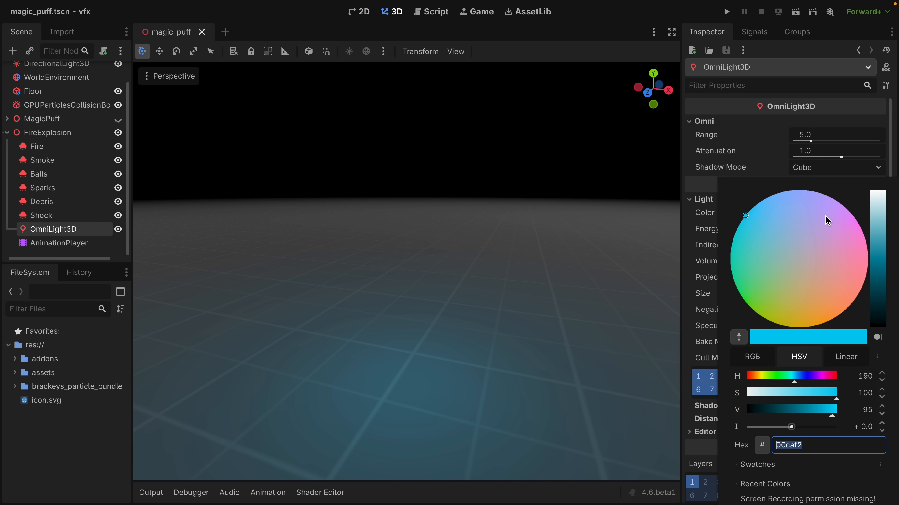
click(758, 379)
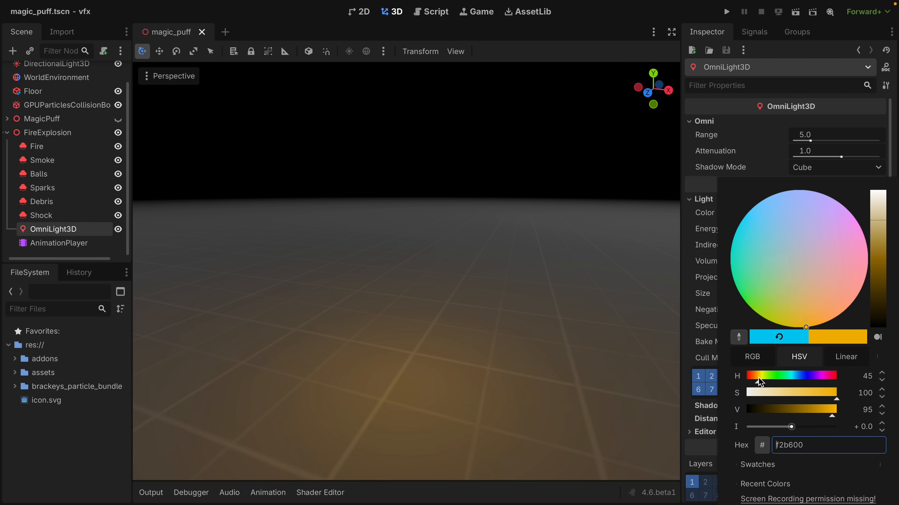
drag(759, 380, 756, 380)
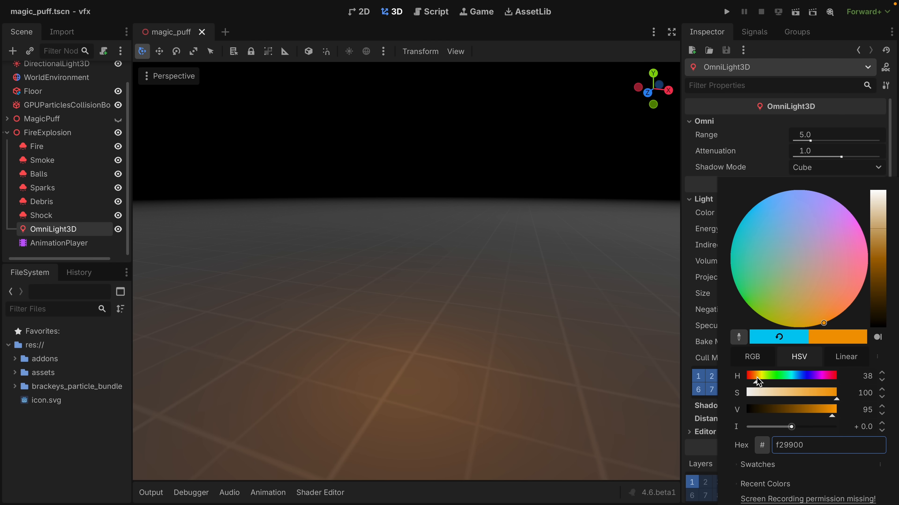
Change the display colour in the process material of the FireExplosion's Fire emitter and replay the particles.
click(65, 147)
scroll(832, 315, down, 4)
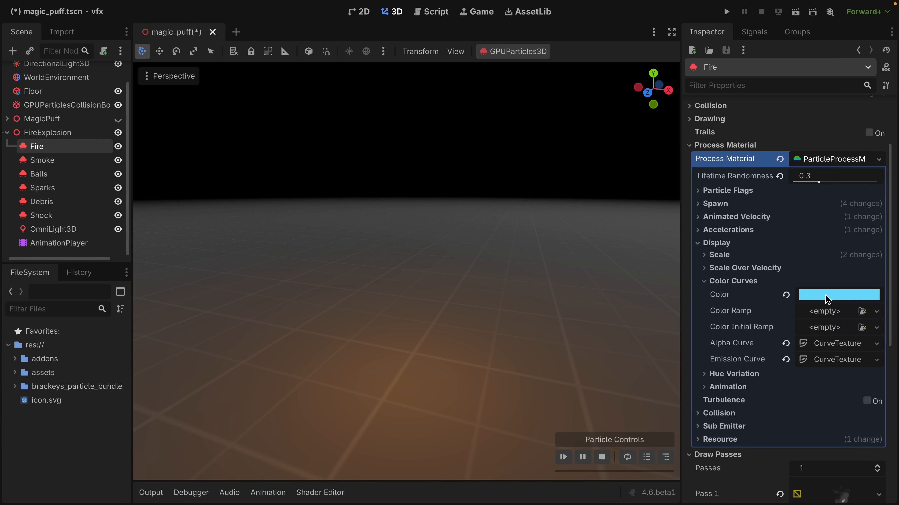
click(826, 295)
drag(761, 200, 754, 202)
click(564, 458)
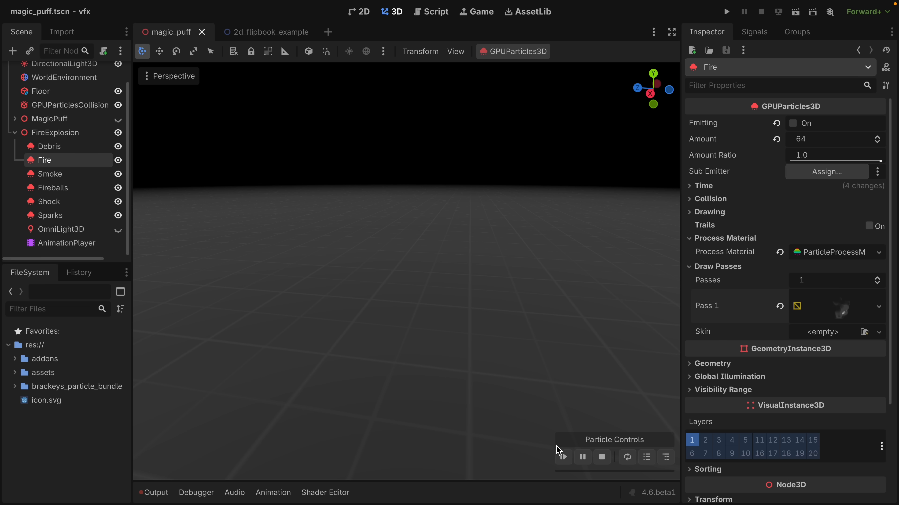
Replay the Fire emitter of the FireExplosion, pause it, and scrub through the preview.
click(563, 457)
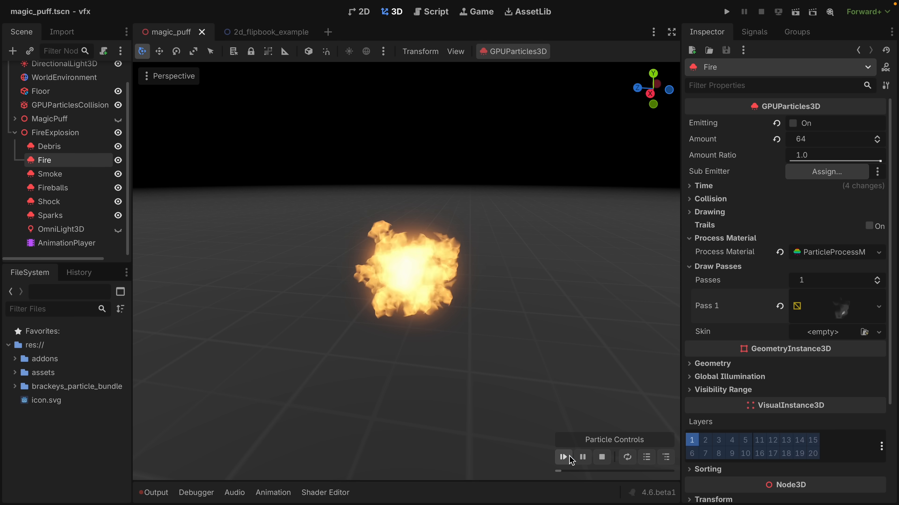
click(582, 458)
mouse_move(614, 471)
mouse_down()
mouse_move(563, 471)
mouse_move(657, 472)
mouse_move(584, 472)
mouse_move(619, 472)
mouse_up()
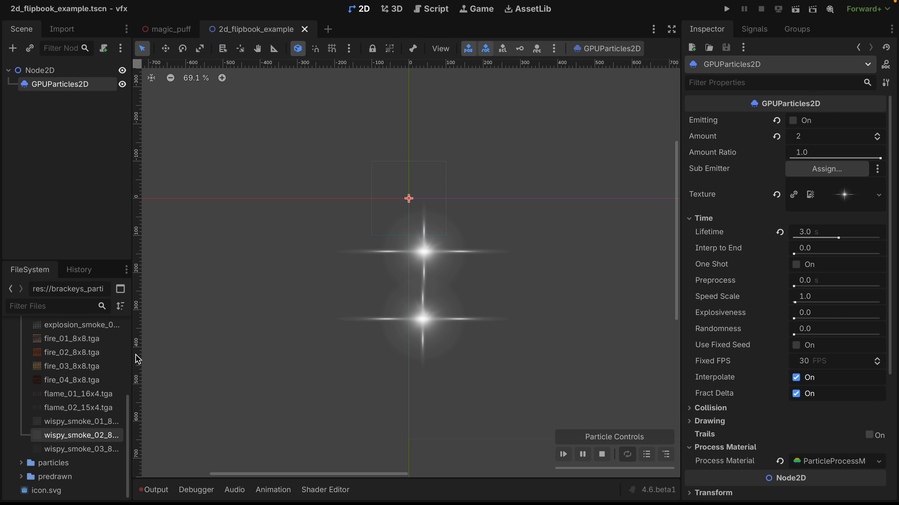
Assign the wispy_smoke_02 flipbook as the GPUParticles2D texture and give the node a new CanvasItemMaterial.
drag(78, 435, 843, 195)
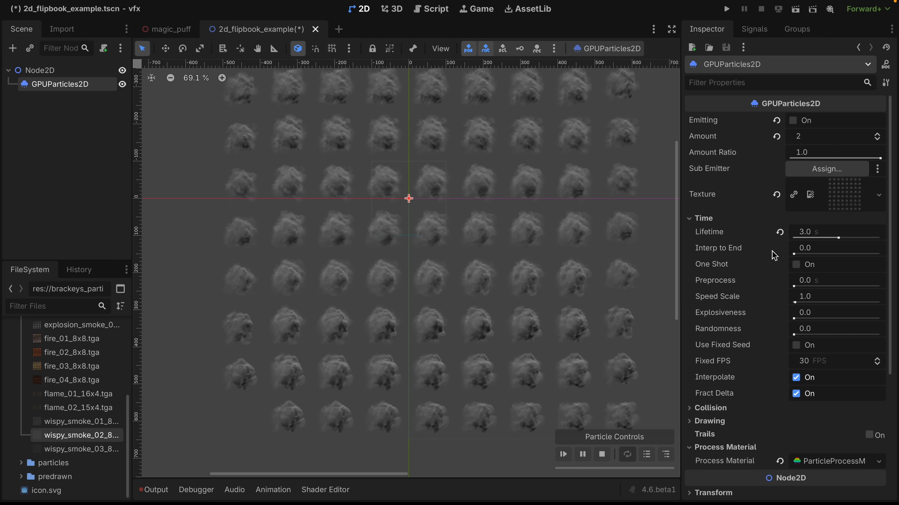
scroll(760, 261, down, 5)
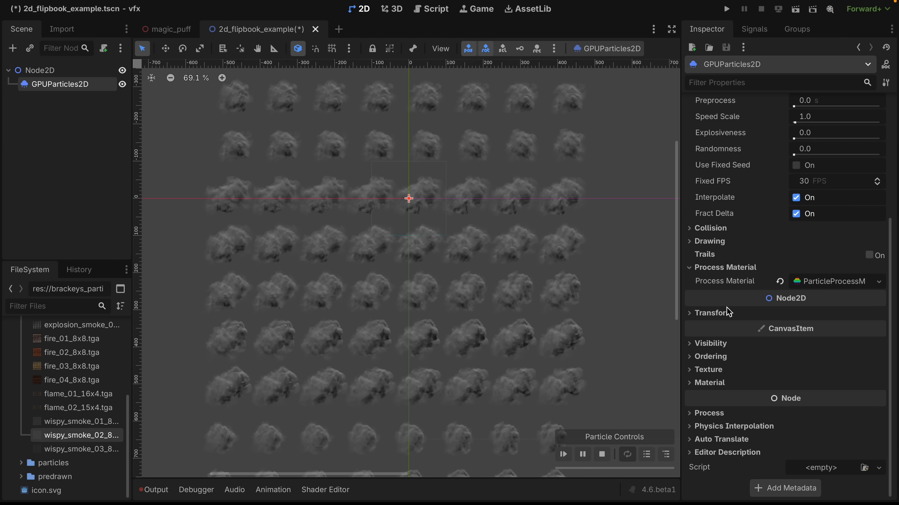
click(711, 382)
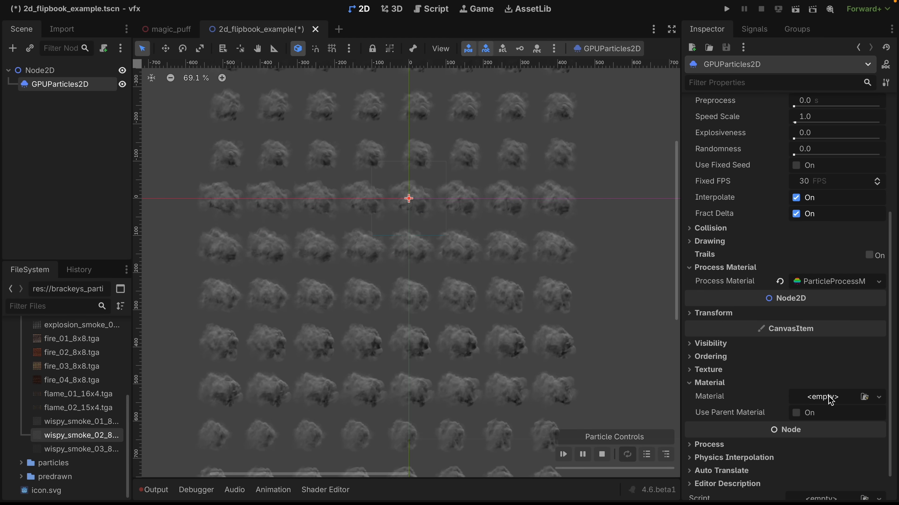
click(830, 398)
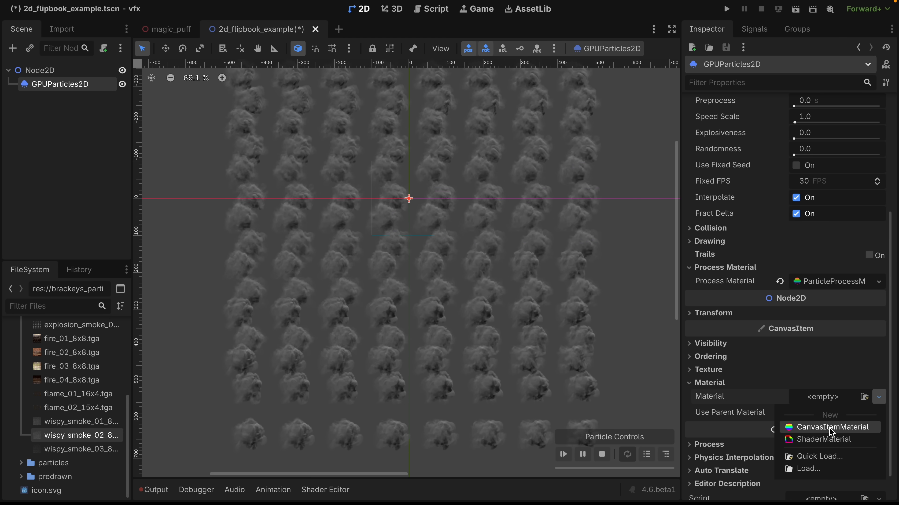
click(829, 427)
scroll(808, 429, down, 5)
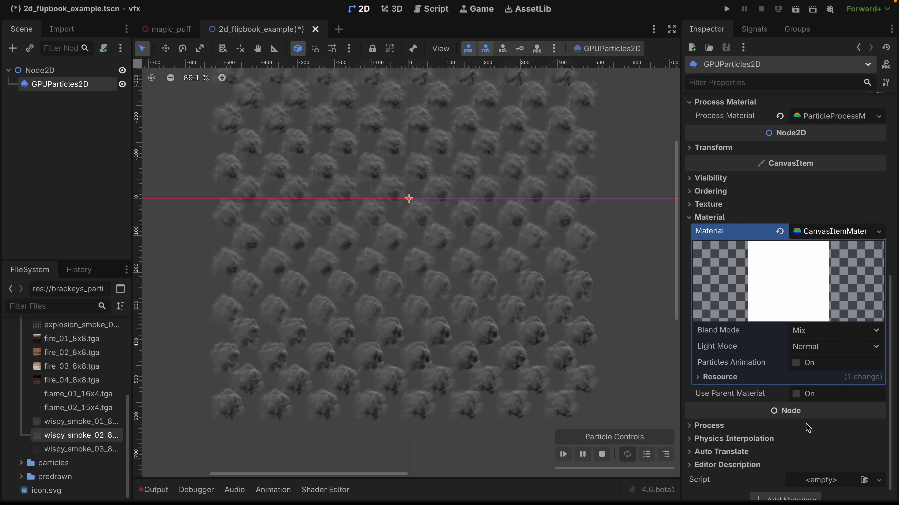
Enable Particles Animation on the CanvasItemMaterial with 8 H frames and 8 V frames, and turn on Particles Anim Loop.
click(796, 352)
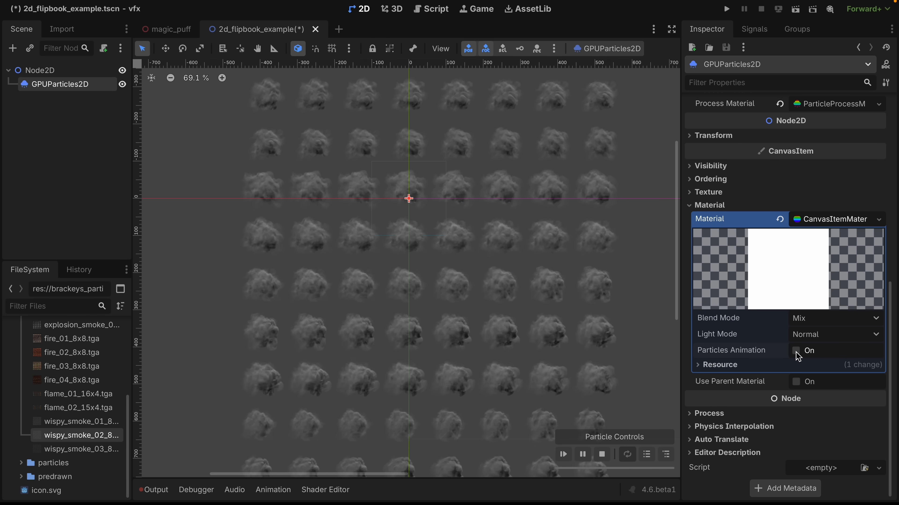
click(796, 351)
click(810, 366)
text(8)
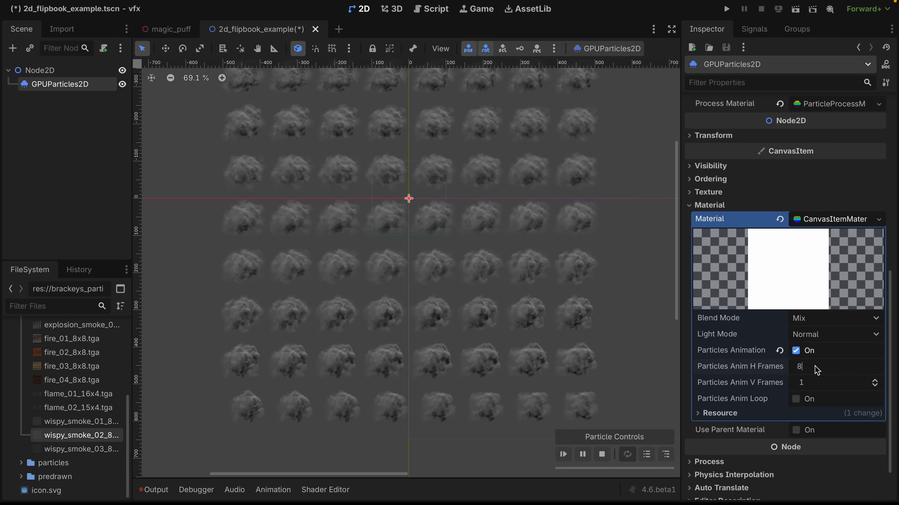
key(Tab)
text(8)
key(Return)
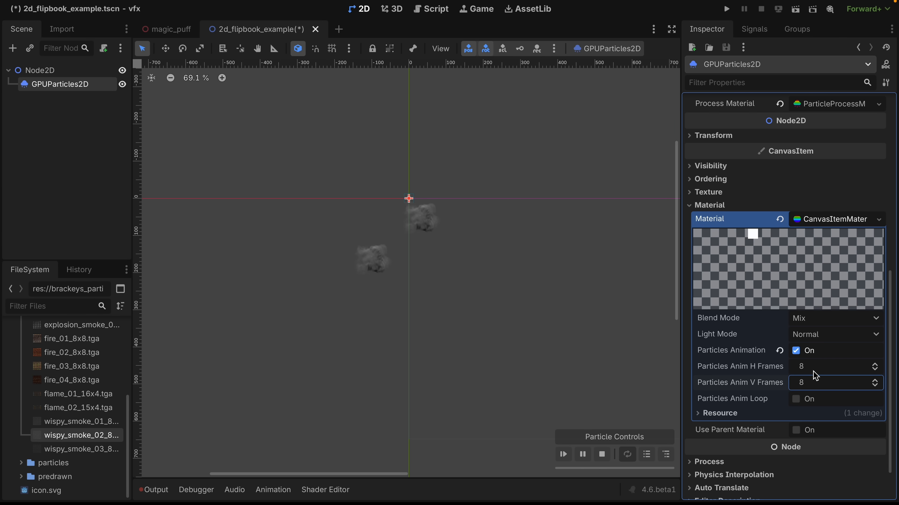
click(797, 400)
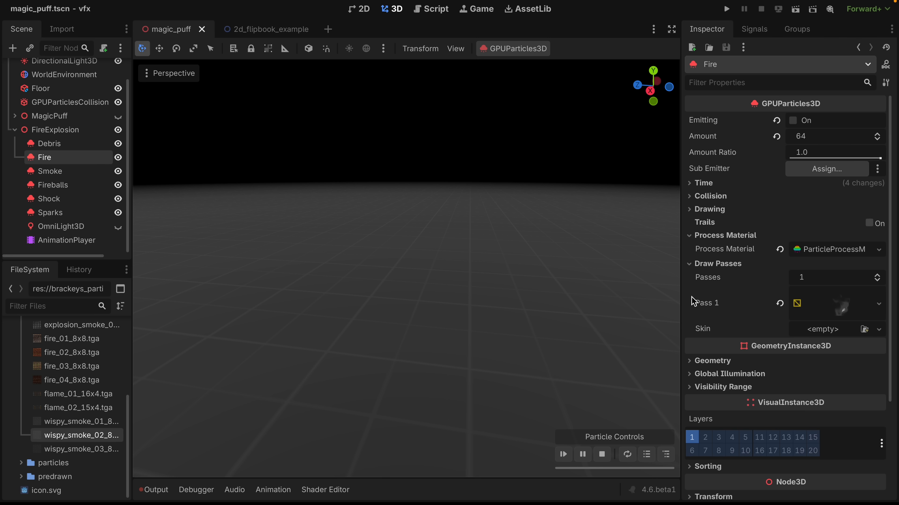
Set the albedo texture of the Fire emitter's draw pass material to the wispy_smoke_01 flipbook.
click(826, 305)
scroll(826, 308, down, 6)
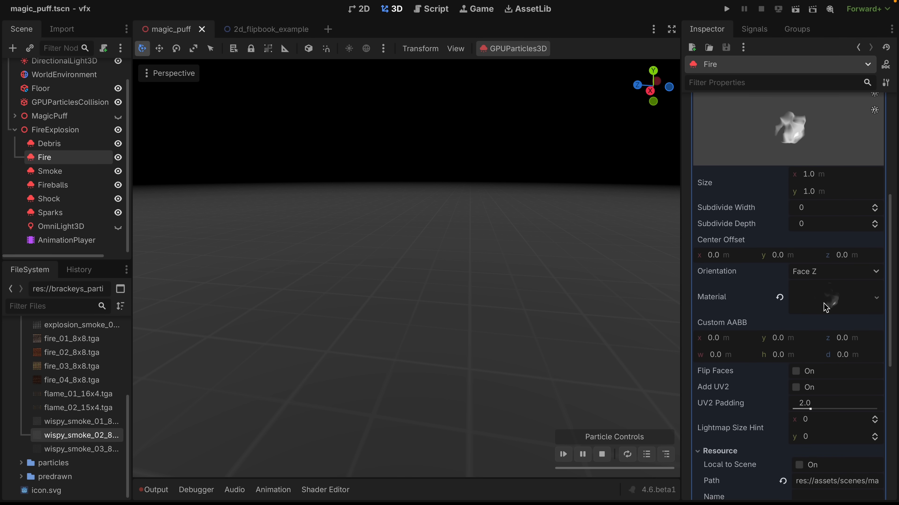
click(825, 305)
scroll(826, 308, down, 4)
click(733, 294)
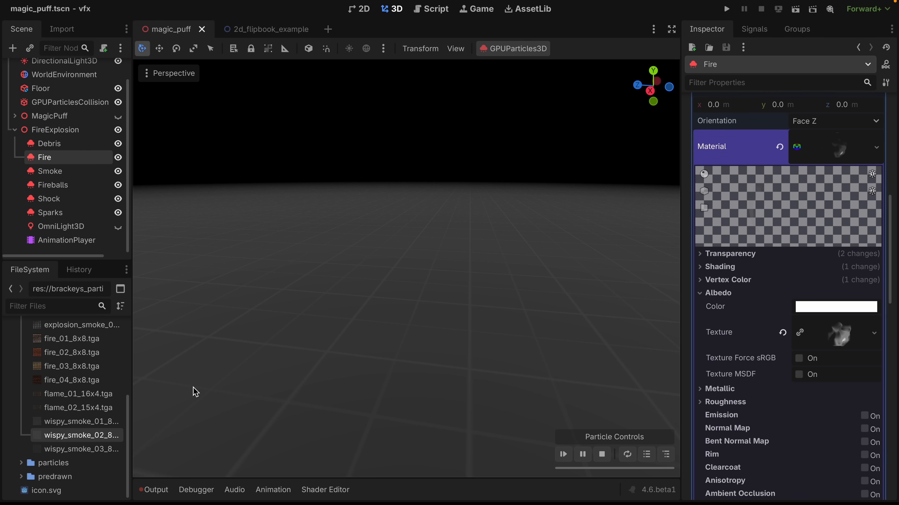
drag(82, 421, 849, 339)
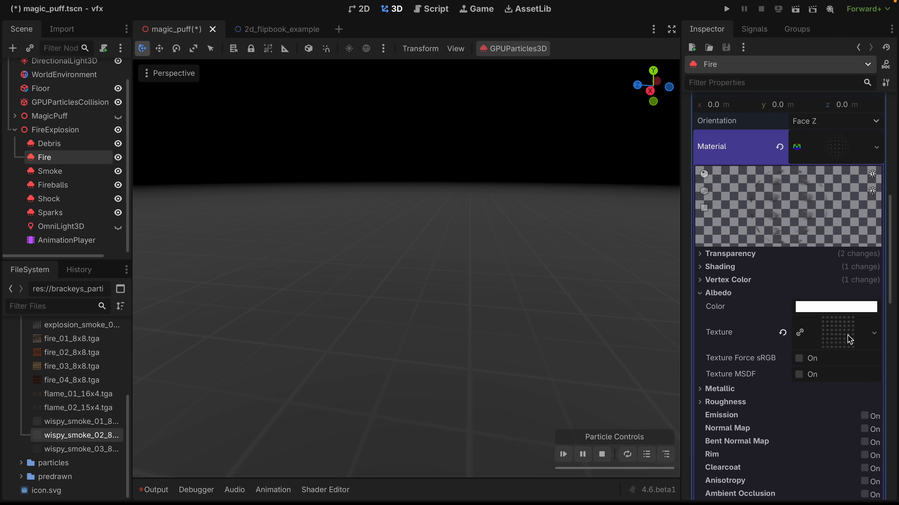
Configure Particles Anim on the Fire draw pass material for the flipbook, with 8 H frames and Loop turned on.
scroll(761, 358, down, 6)
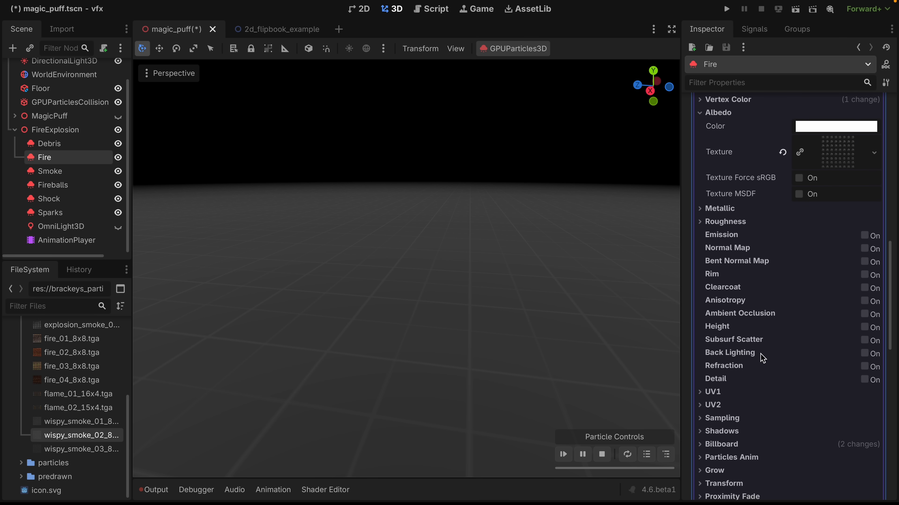
click(723, 411)
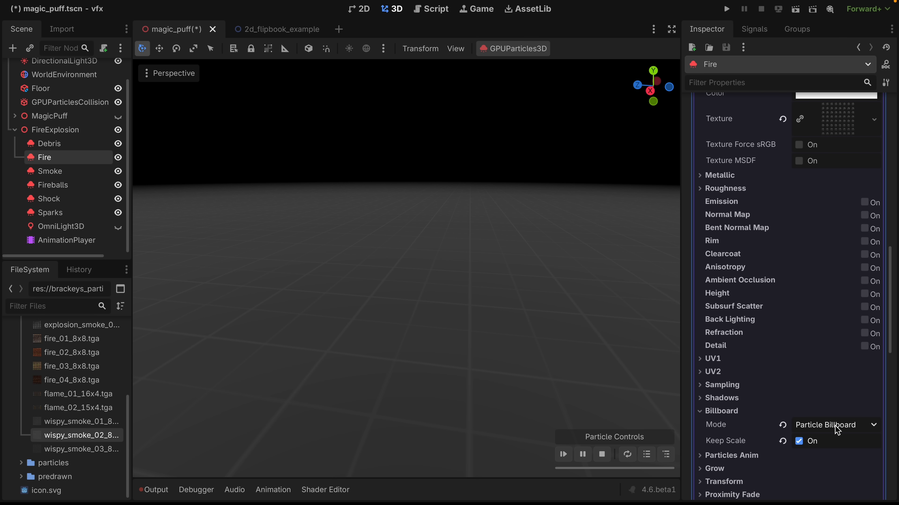
scroll(823, 431, down, 3)
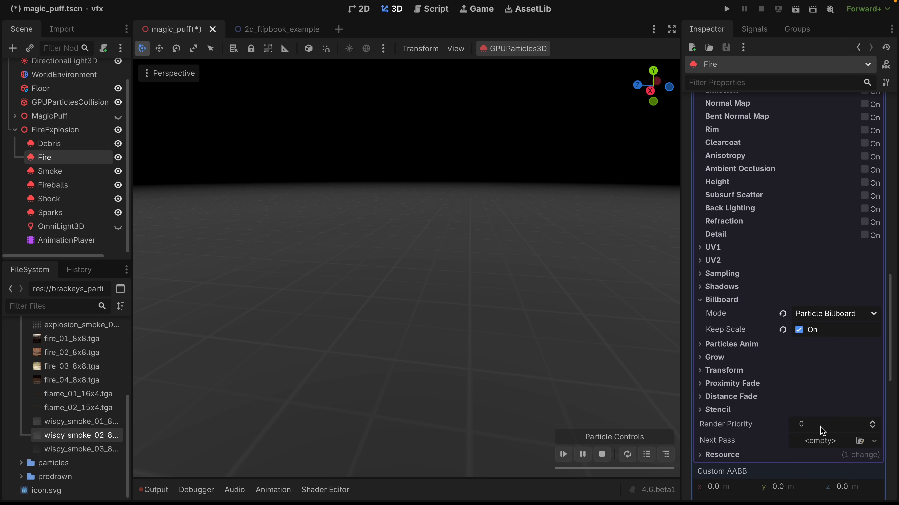
click(714, 347)
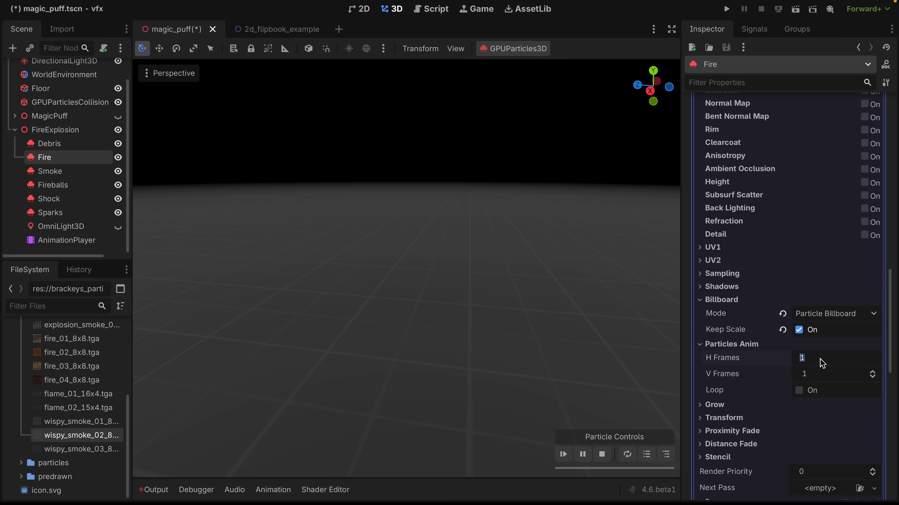
text(8)
key(Tab)
click(800, 393)
scroll(802, 389, up, 10)
scroll(802, 390, up, 8)
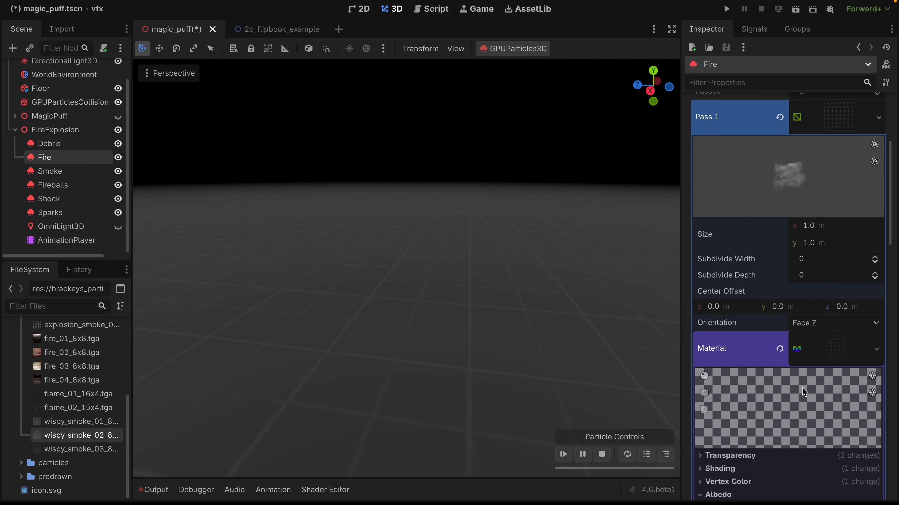
Set the animation speed in the Fire process material's display settings to 1.0 and preview the particles on a loop.
click(829, 223)
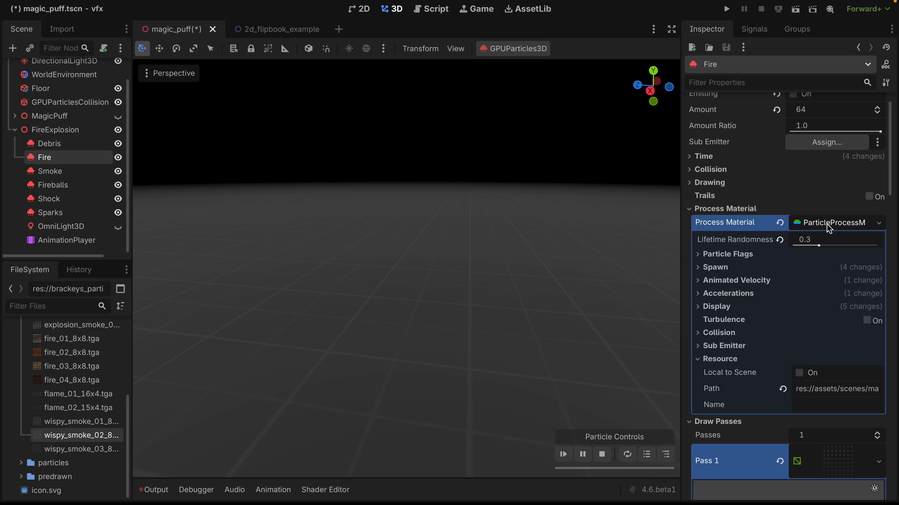
click(716, 306)
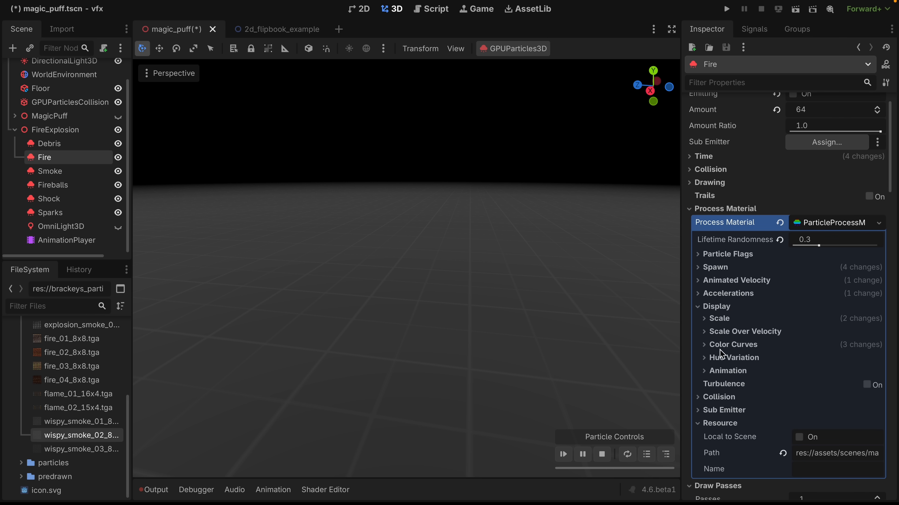
click(725, 371)
scroll(736, 418, down, 4)
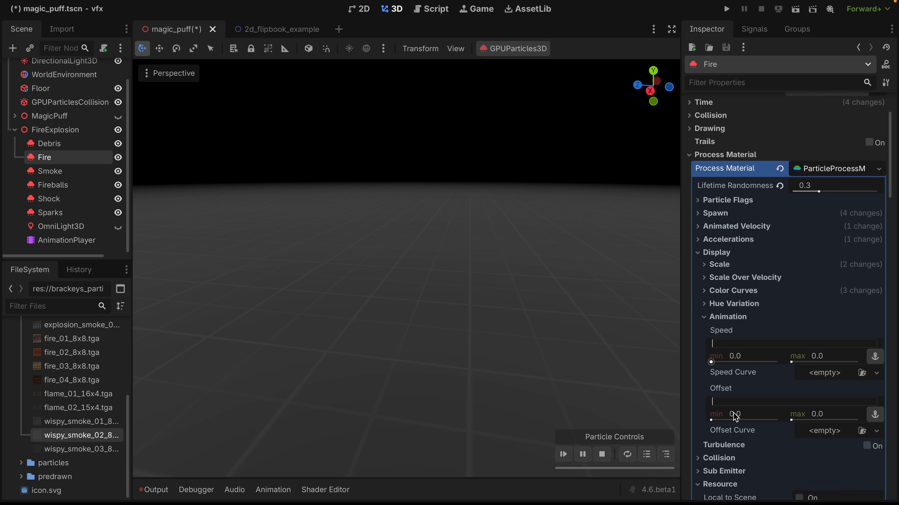
click(758, 352)
text(1)
key(Return)
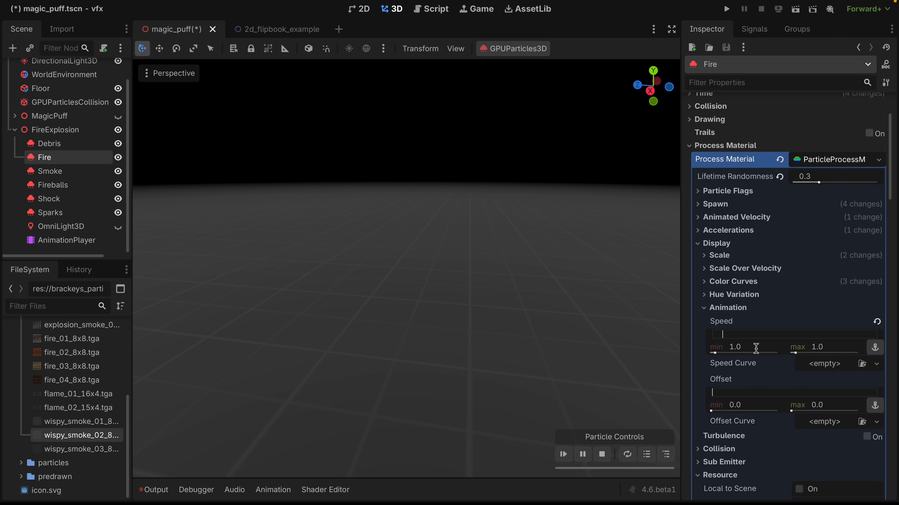
click(569, 453)
click(626, 453)
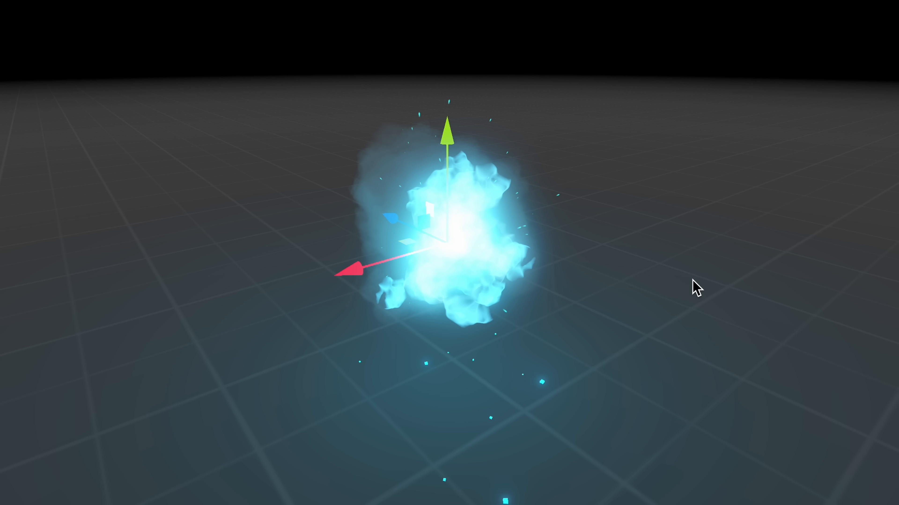
key(Left)
shift+scroll(693, 279, left, 3)
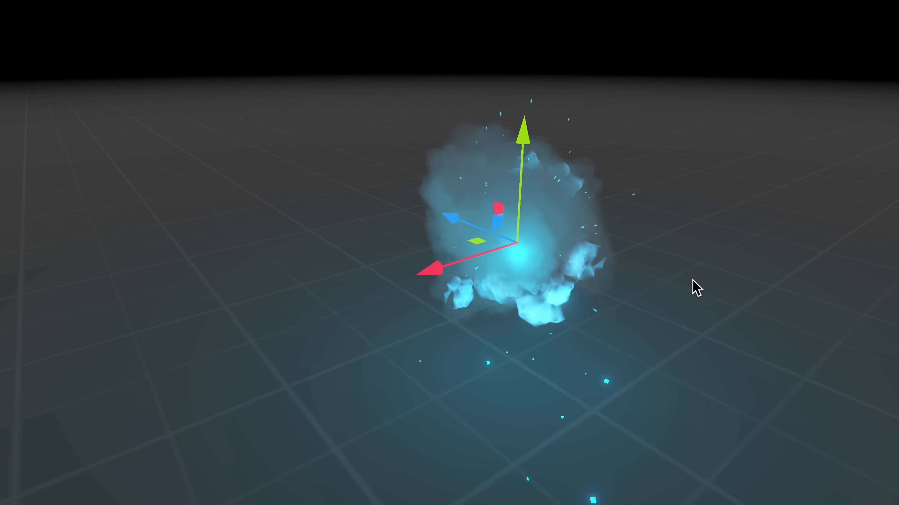
Examine the magic puff from slightly different viewing angles to compare how the fire and smoke are layered.
shift+scroll(692, 279, right, 3)
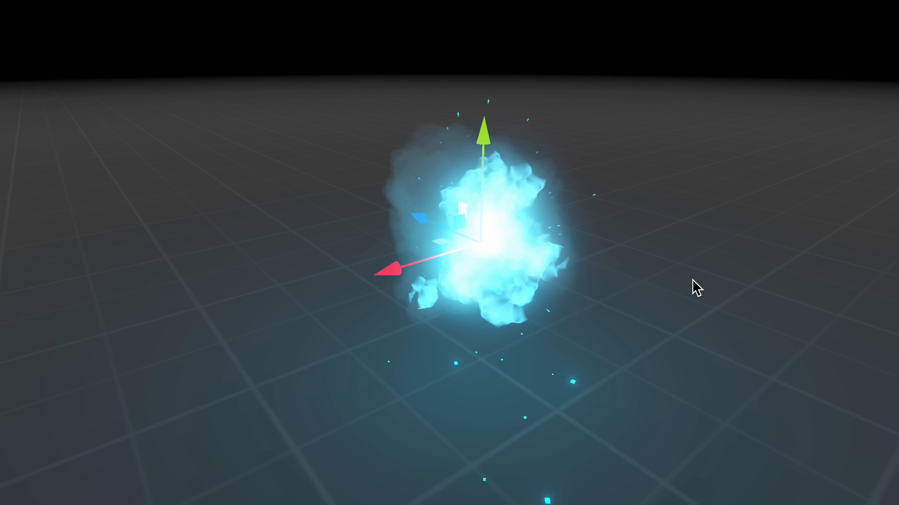
key(Left)
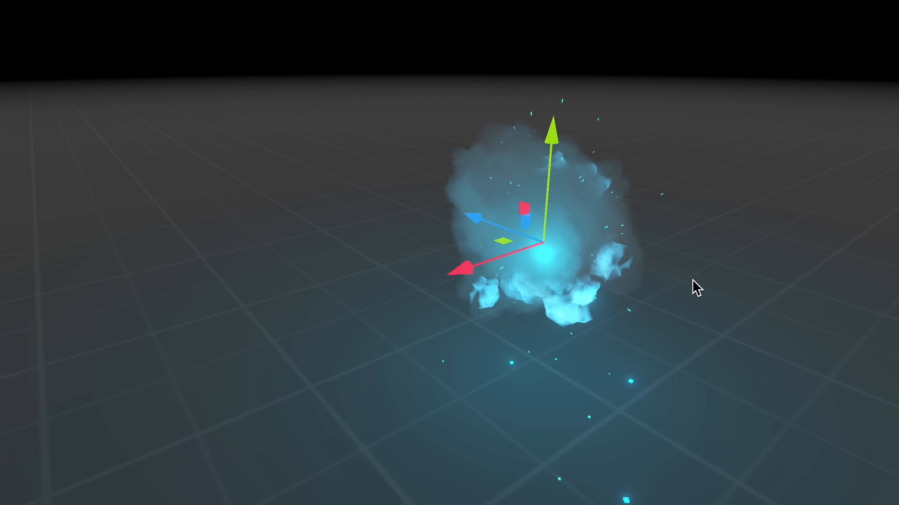
key(Right)
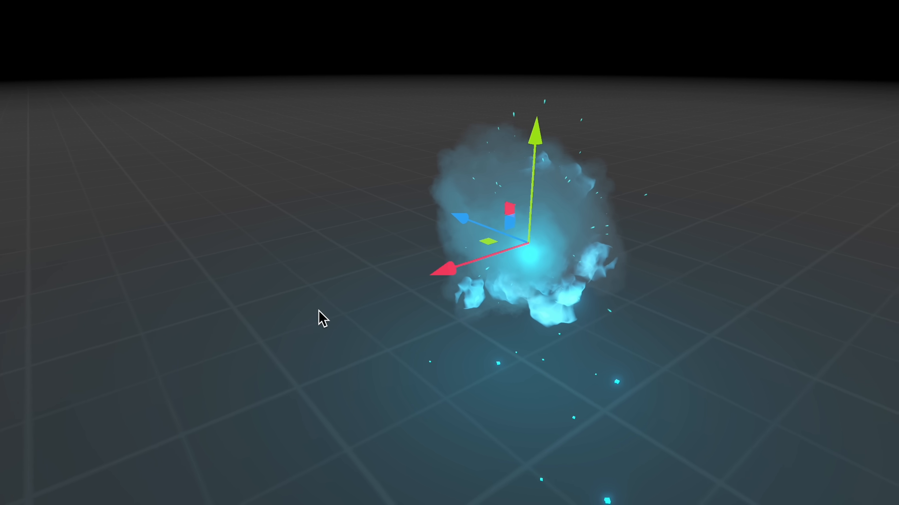
shift+scroll(318, 311, right, 2)
shift+scroll(319, 311, left, 5)
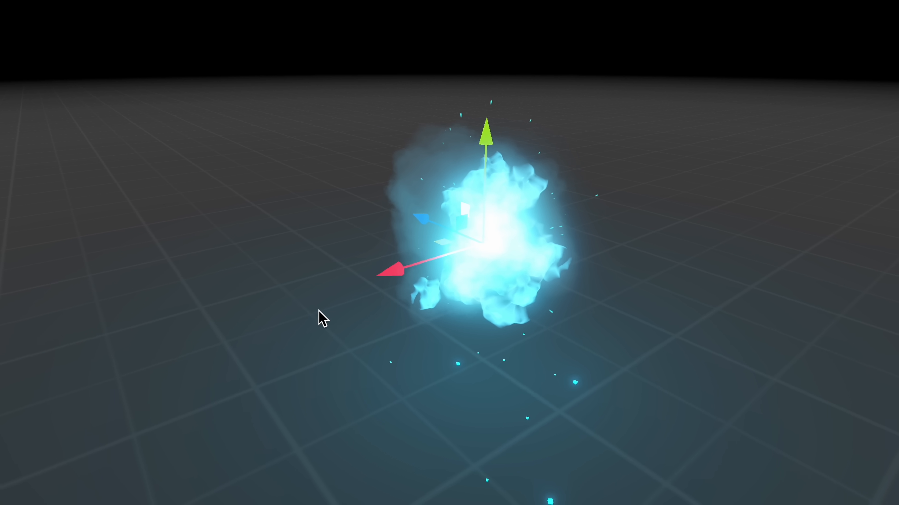
key(Right)
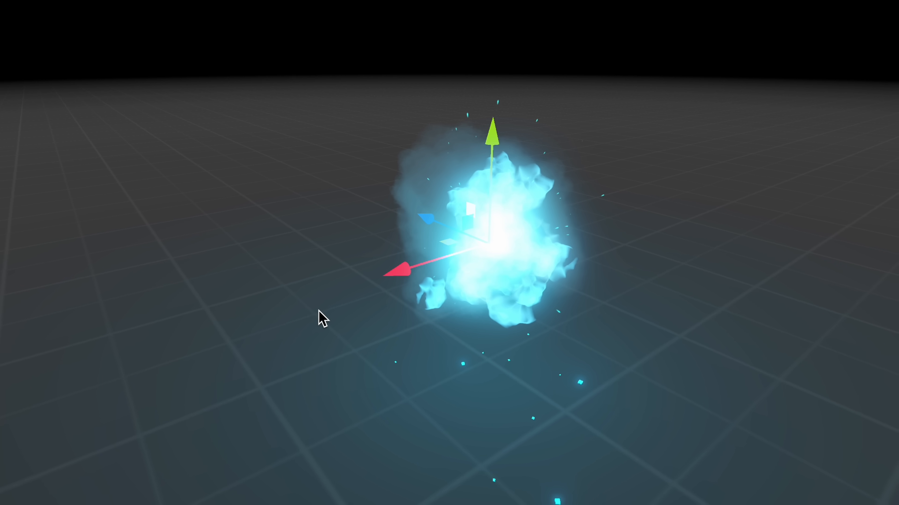
key(Right)
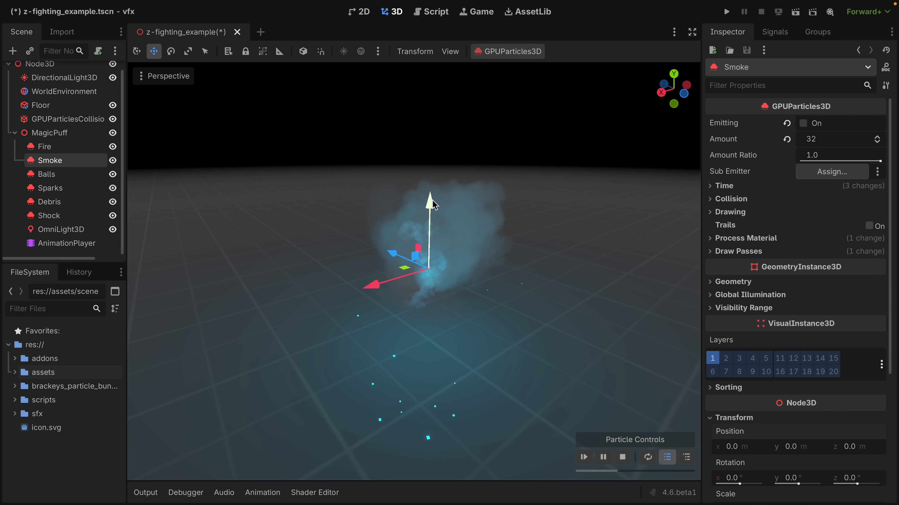
Raise the Smoke emitter to a Y position of about 0.073 m, restart the particles and pause them mid-burst.
drag(433, 203, 433, 191)
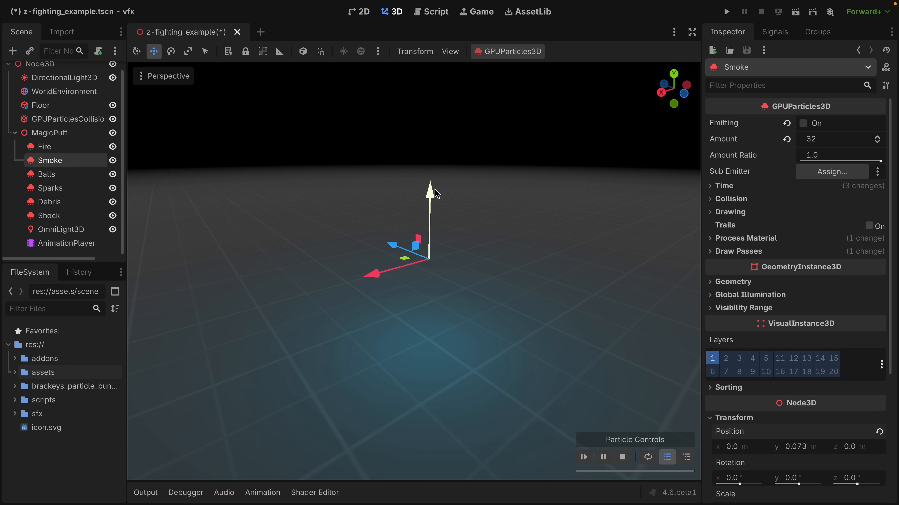
click(584, 457)
click(607, 457)
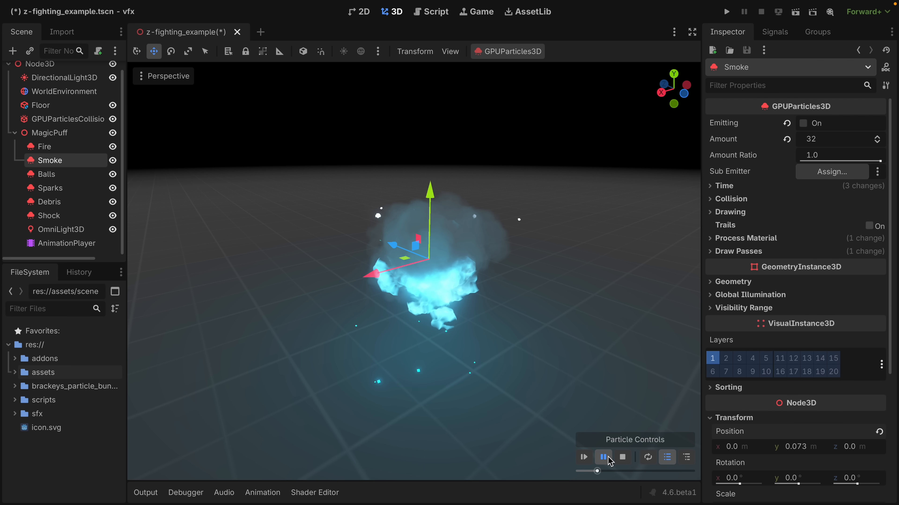
Examine the paused magic puff from the side and from low angles to check the draw order of smoke and fire.
scroll(489, 320, left, 2)
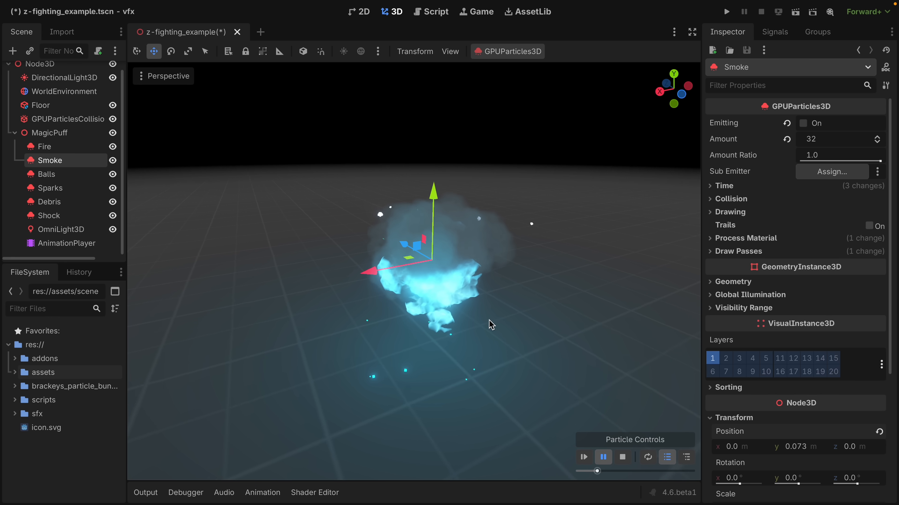
scroll(489, 320, right, 5)
scroll(488, 321, left, 3)
scroll(489, 321, left, 4)
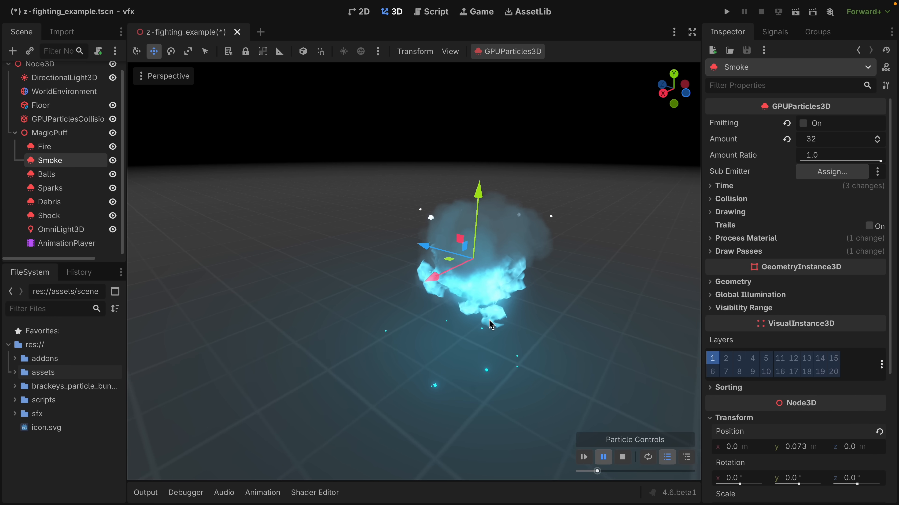
scroll(489, 320, right, 5)
scroll(436, 321, right, 4)
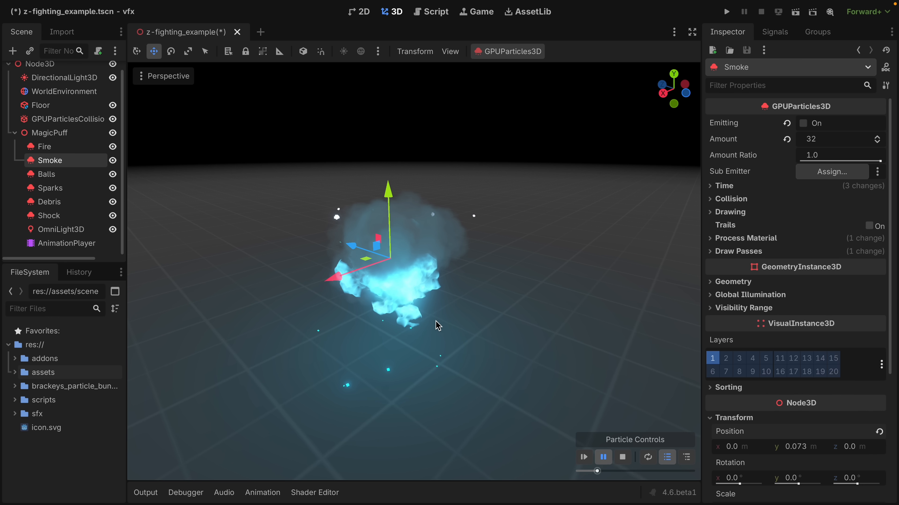
scroll(436, 321, left, 4)
scroll(436, 321, up, 1)
scroll(435, 321, down, 6)
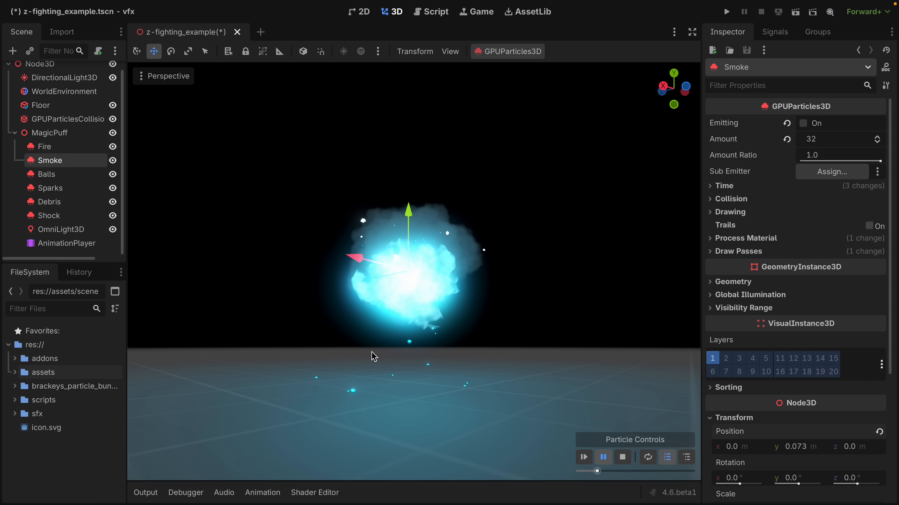
Set the Smoke emitter's sorting offset to 0.1.
scroll(810, 377, down, 3)
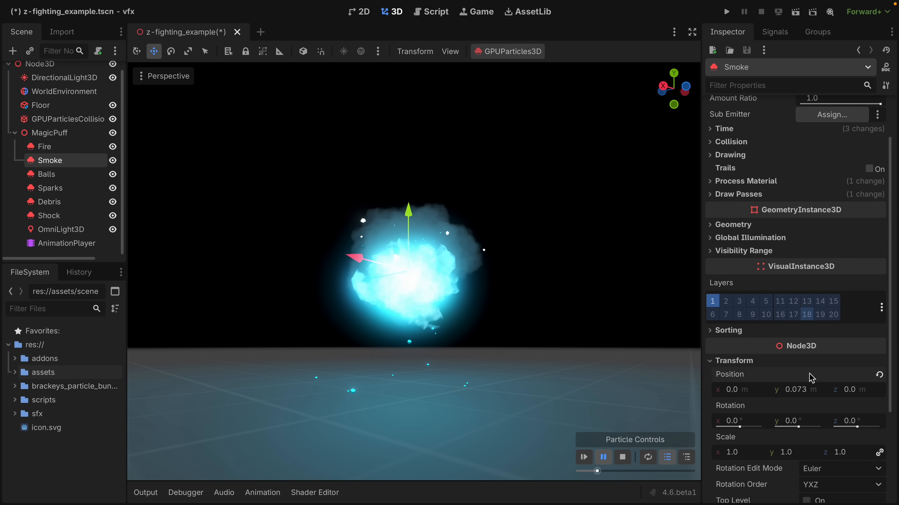
click(722, 330)
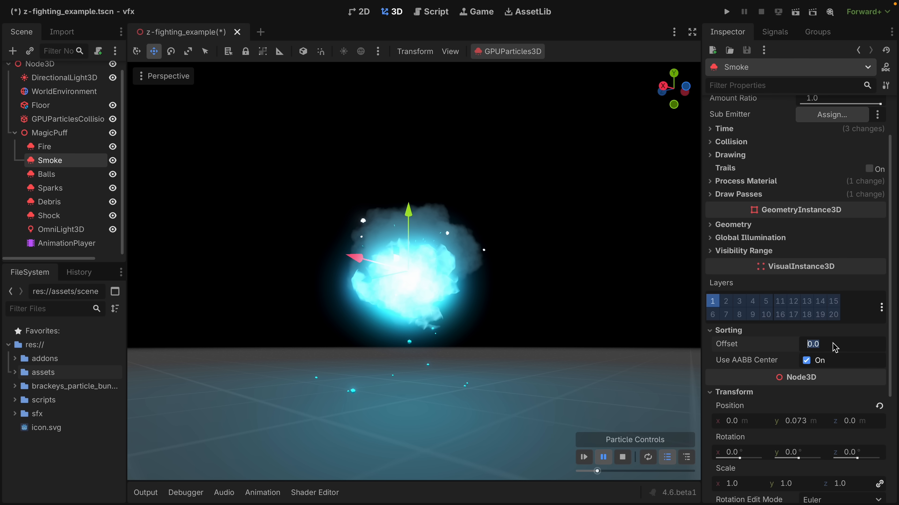
text(1)
key(Return)
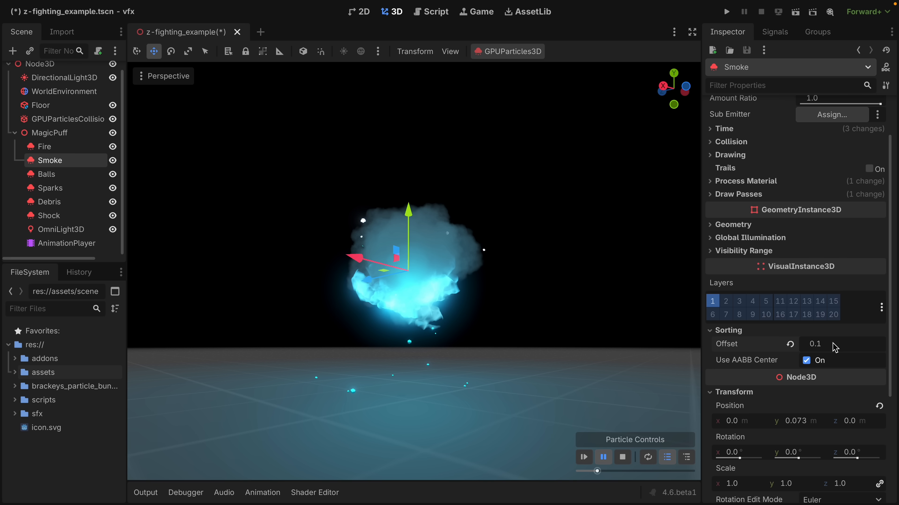
Inspect the paused magic puff from all around, above and below to check that the smoke sorts consistently against the fire.
scroll(476, 285, down, 3)
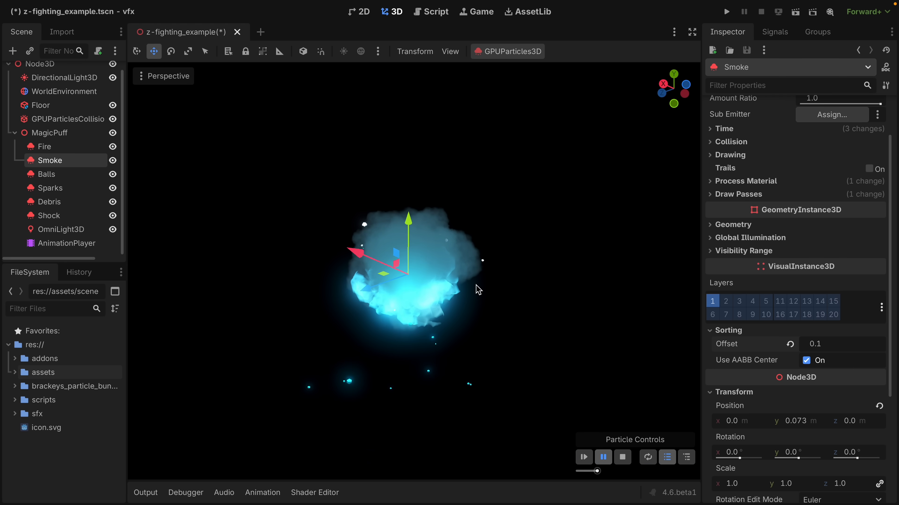
scroll(476, 285, up, 6)
scroll(476, 285, up, 3)
scroll(475, 285, down, 6)
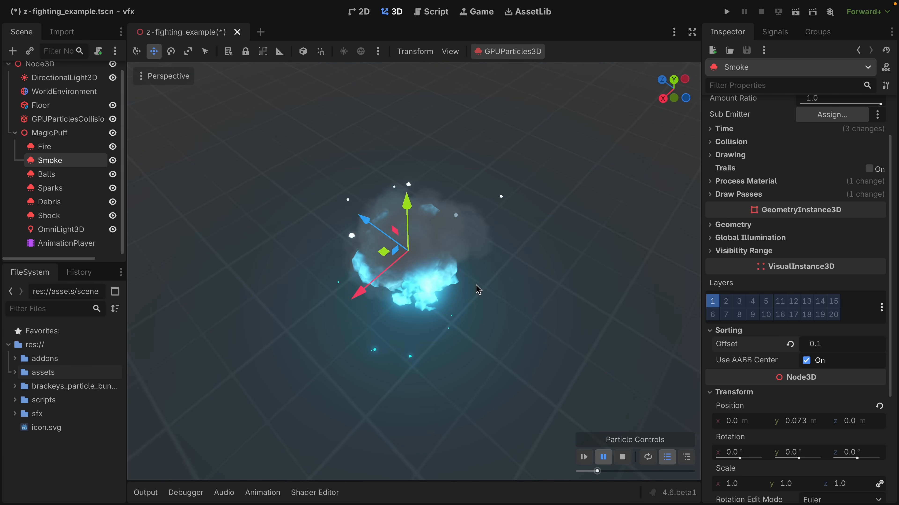
scroll(475, 285, left, 8)
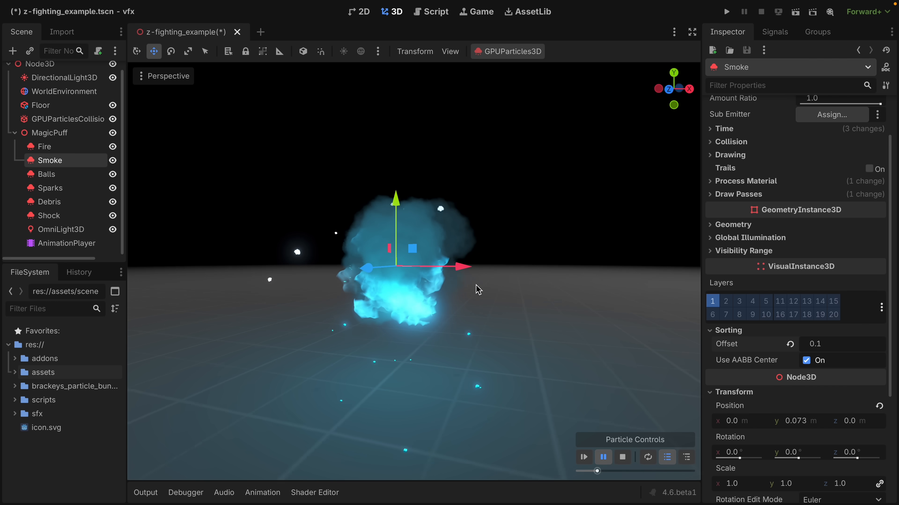
scroll(476, 286, down, 3)
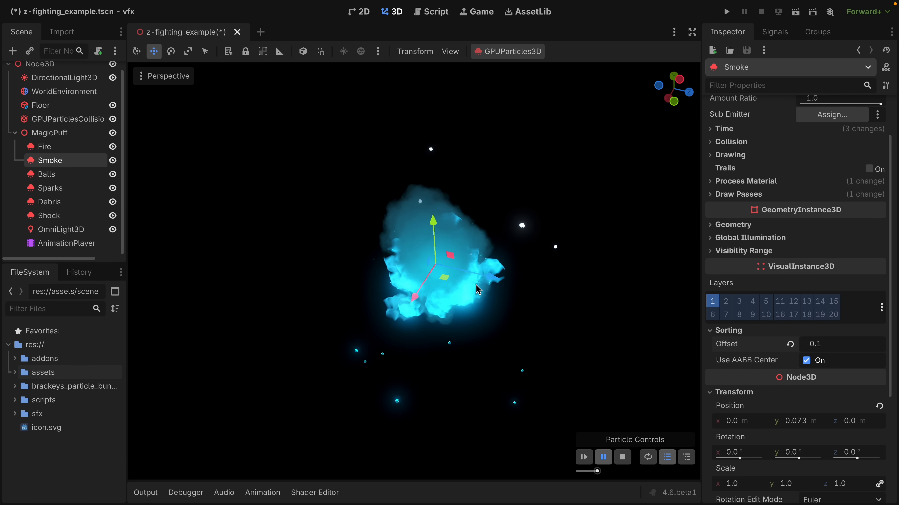
scroll(476, 286, up, 6)
scroll(476, 285, left, 5)
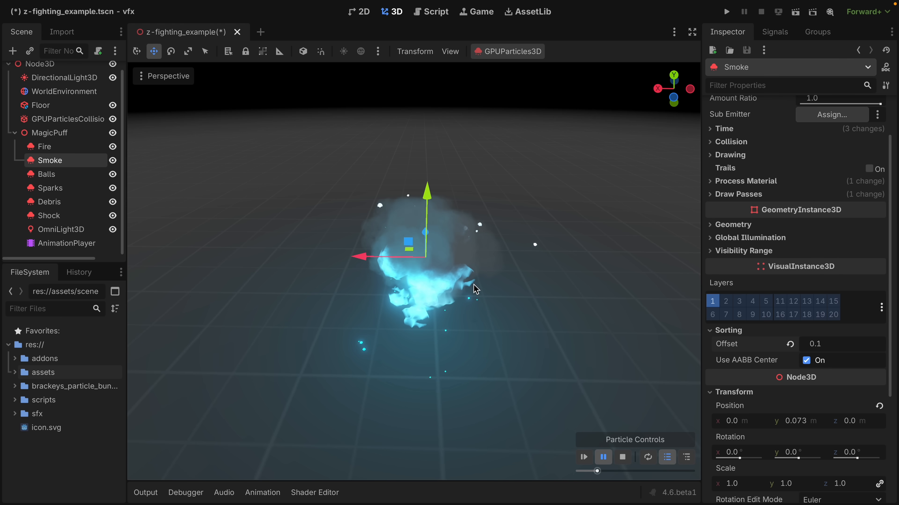
scroll(450, 277, up, 8)
scroll(451, 276, down, 8)
scroll(451, 276, down, 4)
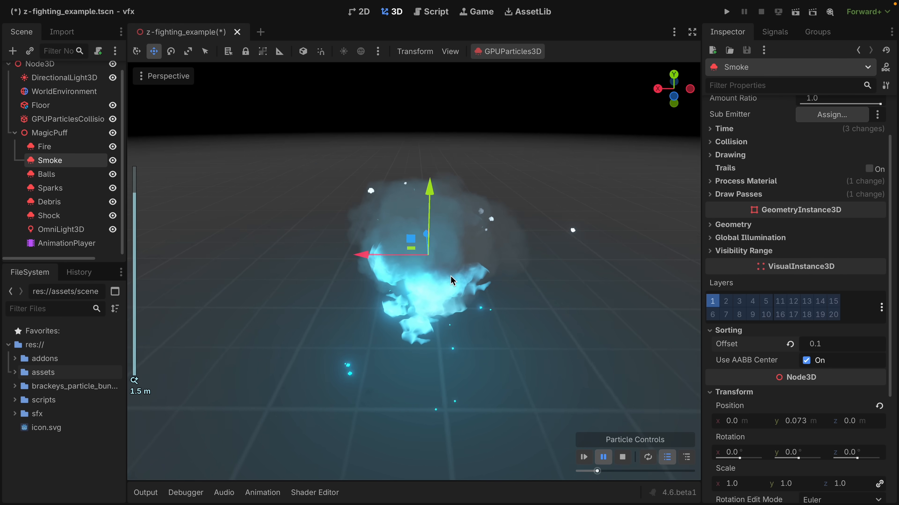
scroll(451, 276, up, 3)
scroll(451, 276, left, 8)
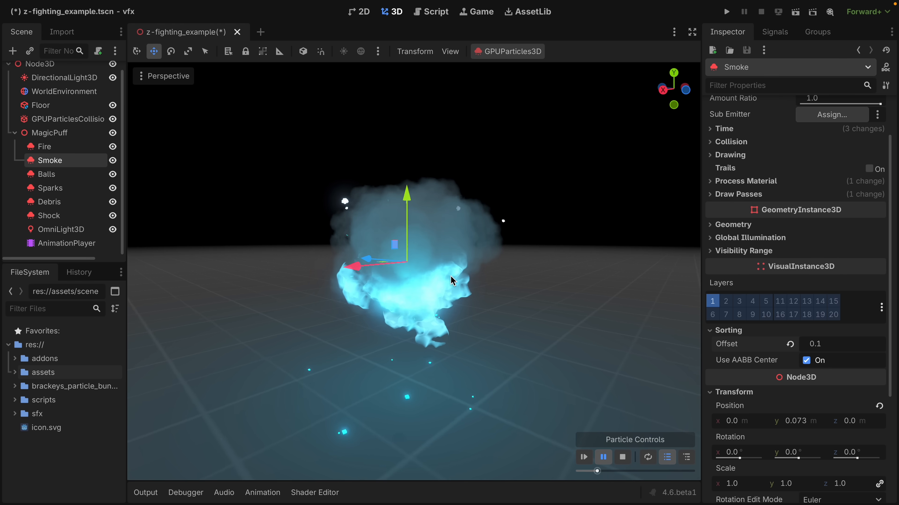
scroll(451, 276, left, 8)
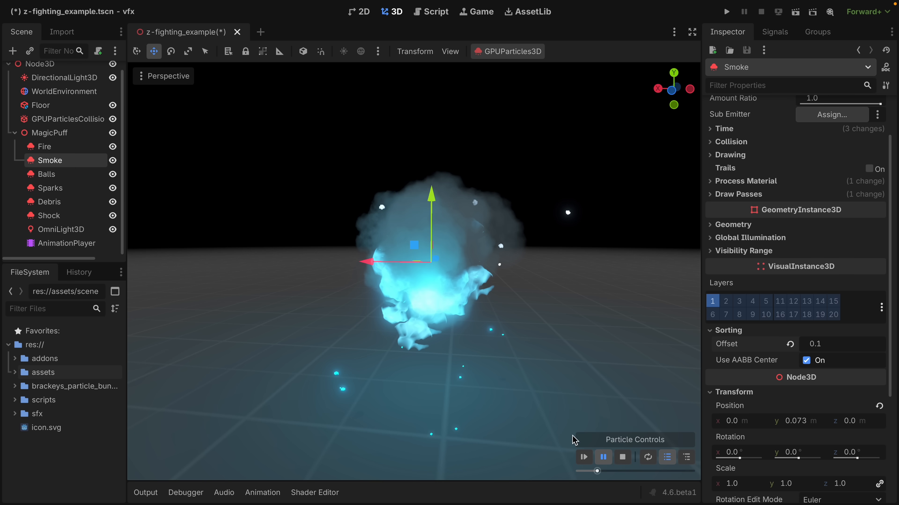
Resume and restart the particle preview, and watch the magic puff from changing angles.
click(606, 461)
click(586, 461)
scroll(475, 325, right, 5)
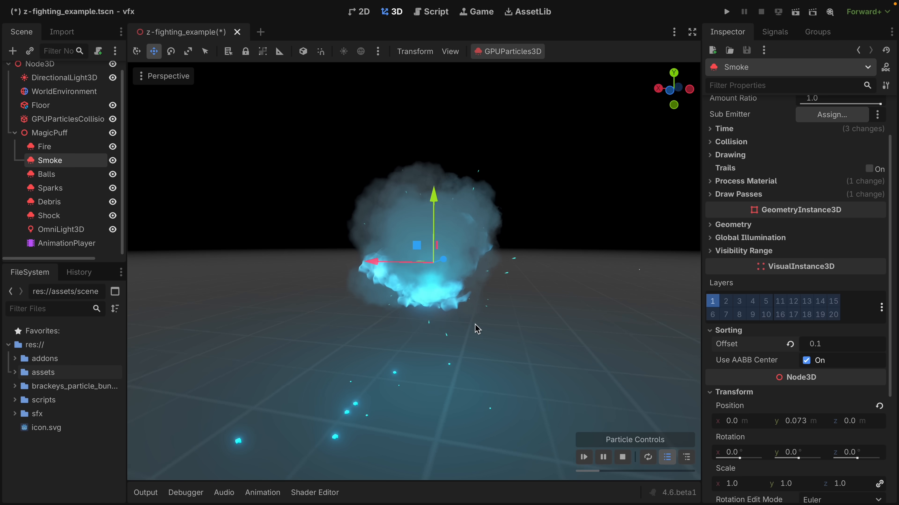
scroll(475, 329, right, 4)
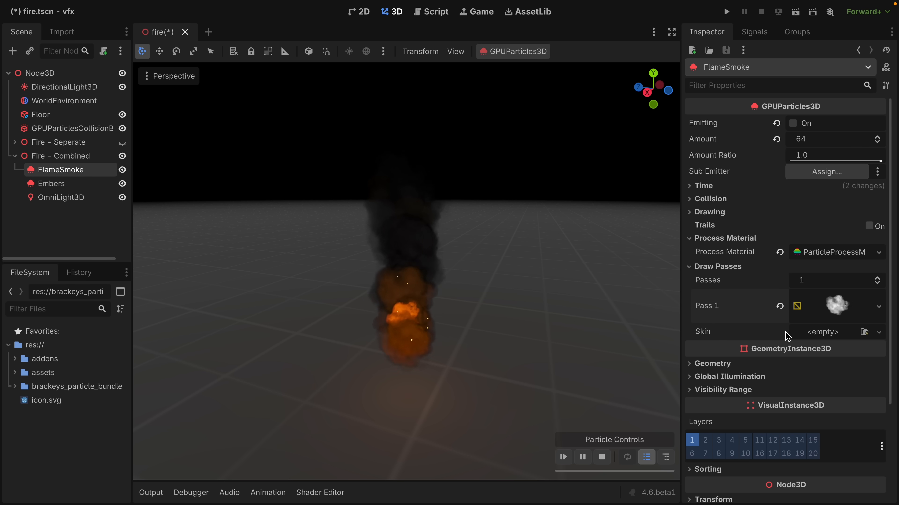
Try the Add blend mode on the material of FlameSmoke's Pass 1 mesh.
click(833, 314)
scroll(824, 337, down, 5)
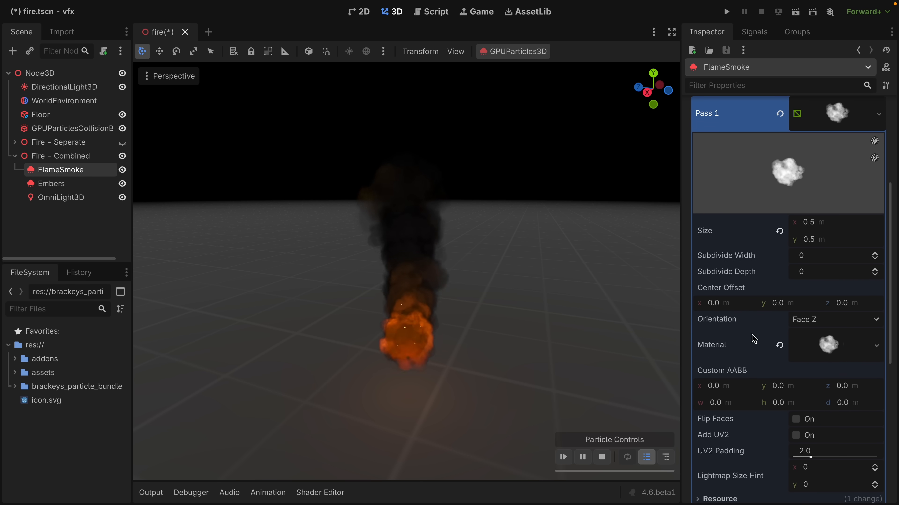
click(826, 348)
scroll(824, 347, down, 5)
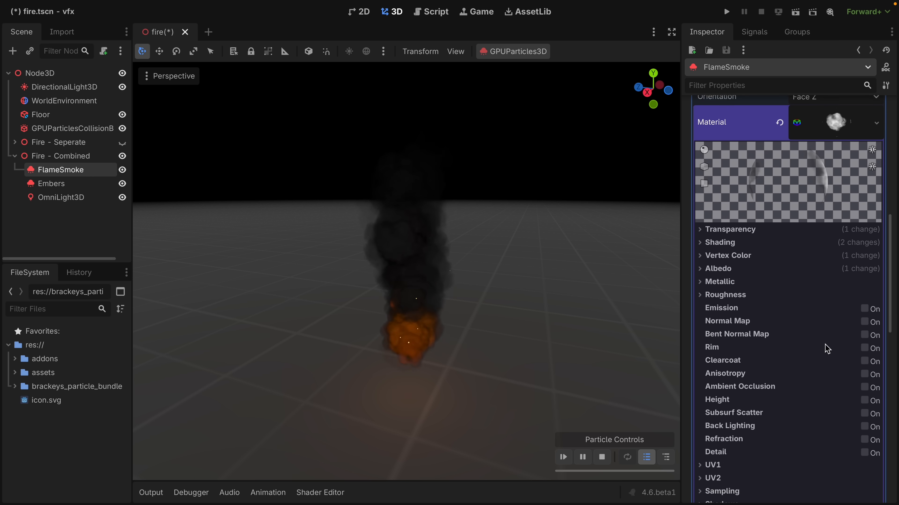
click(730, 227)
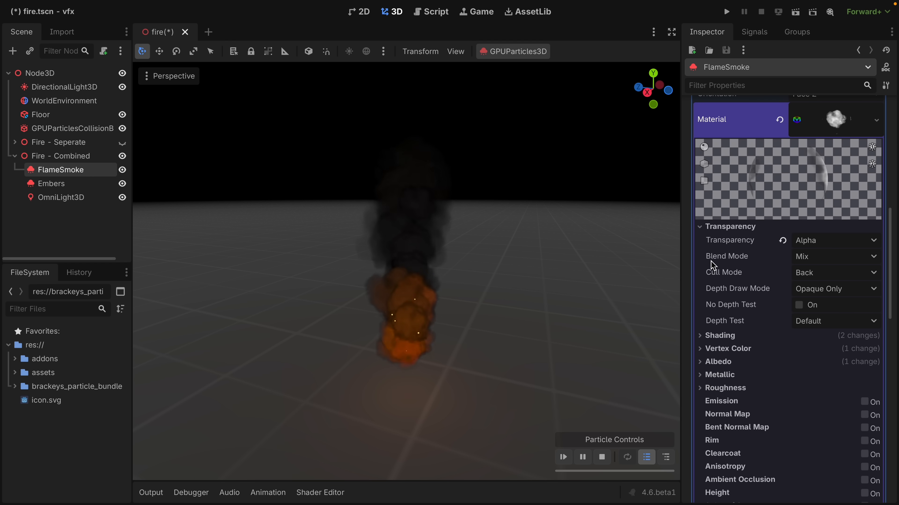
click(806, 262)
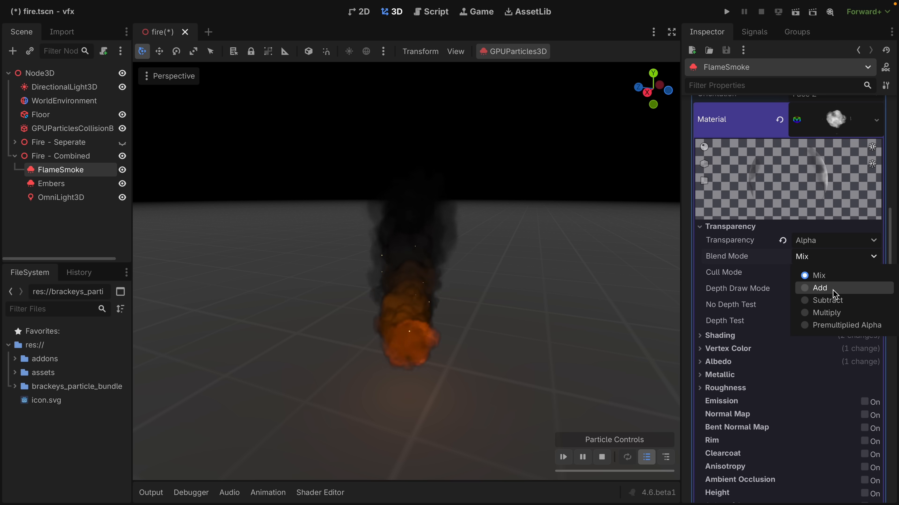
click(819, 288)
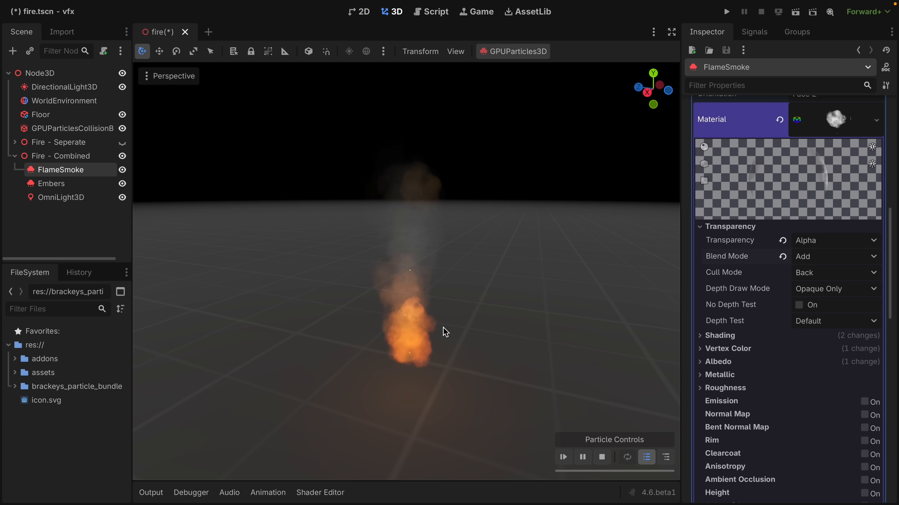
Return the FlameSmoke draw pass material's blend mode to Mix and open the blend mode choices again.
click(805, 258)
click(813, 275)
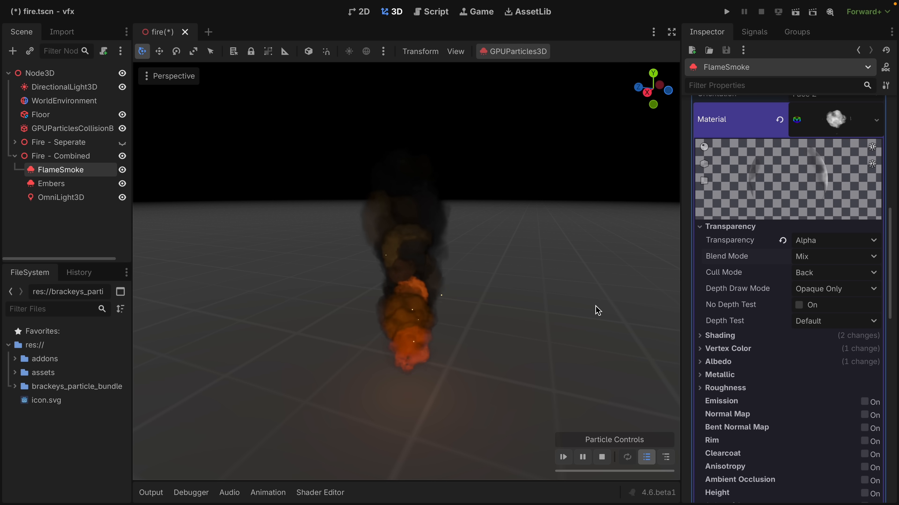
click(803, 257)
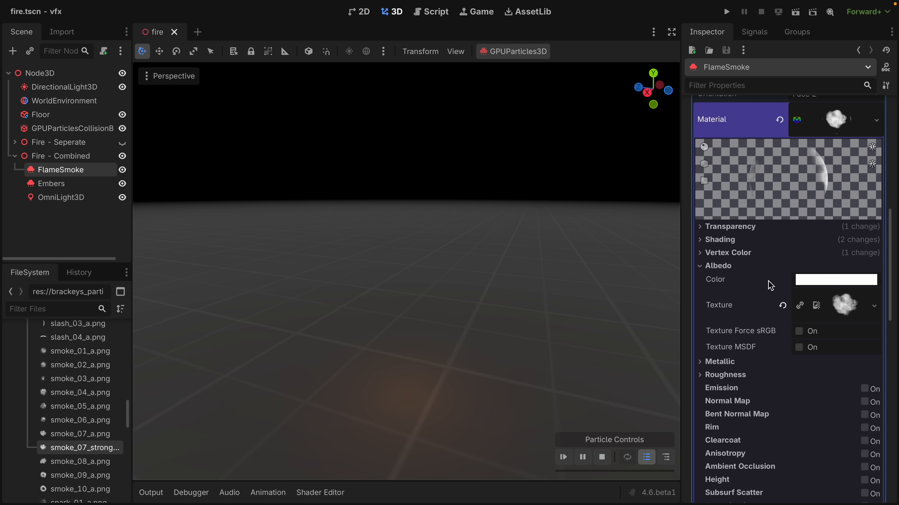
Enable Premult Alpha in the import settings of smoke_07_strong_a.png and reimport the texture.
click(63, 33)
scroll(47, 189, down, 5)
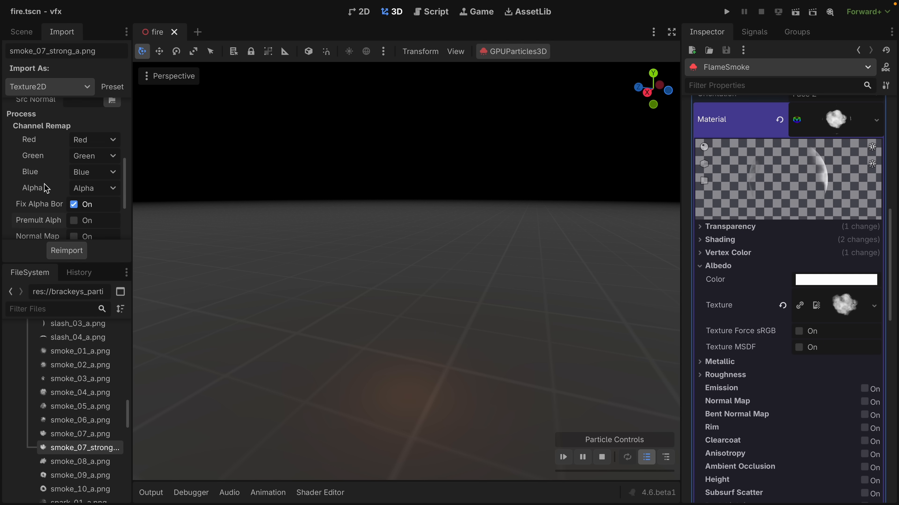
click(74, 179)
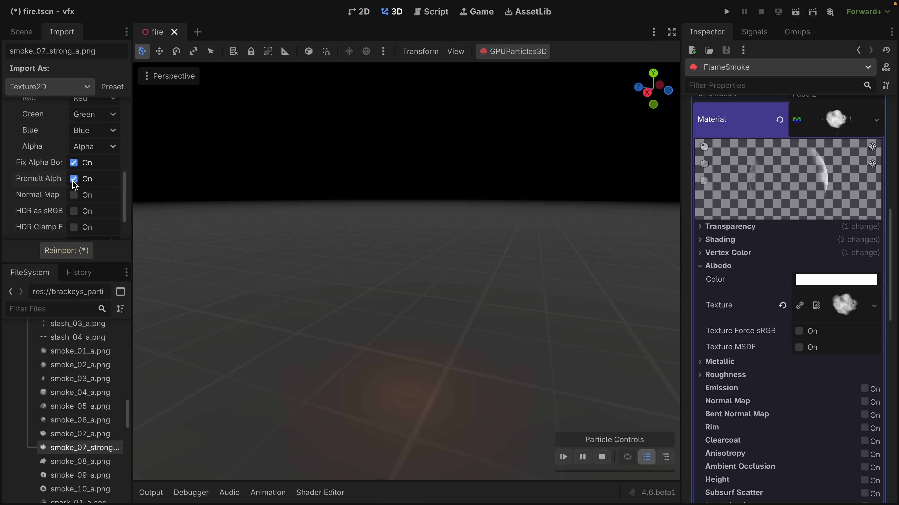
click(65, 251)
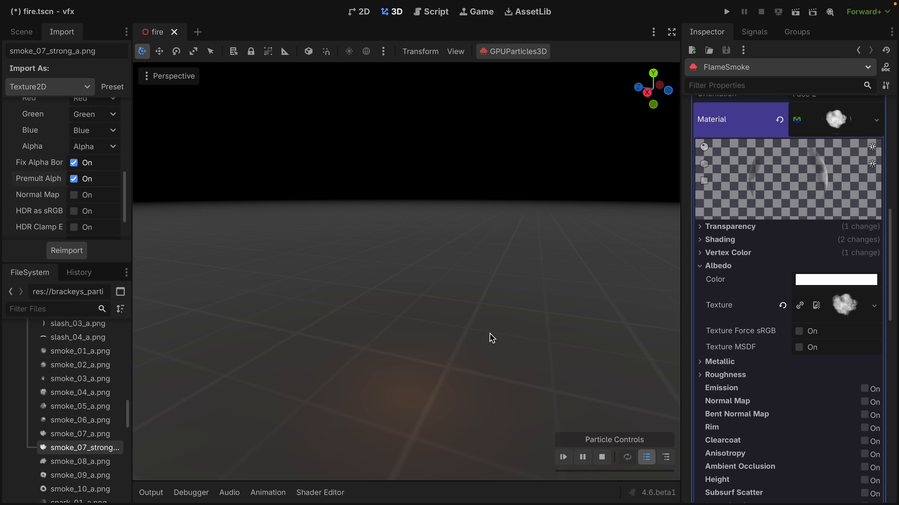
Set the blend mode of FlameSmoke's draw pass material to Premultiplied Alpha.
click(728, 228)
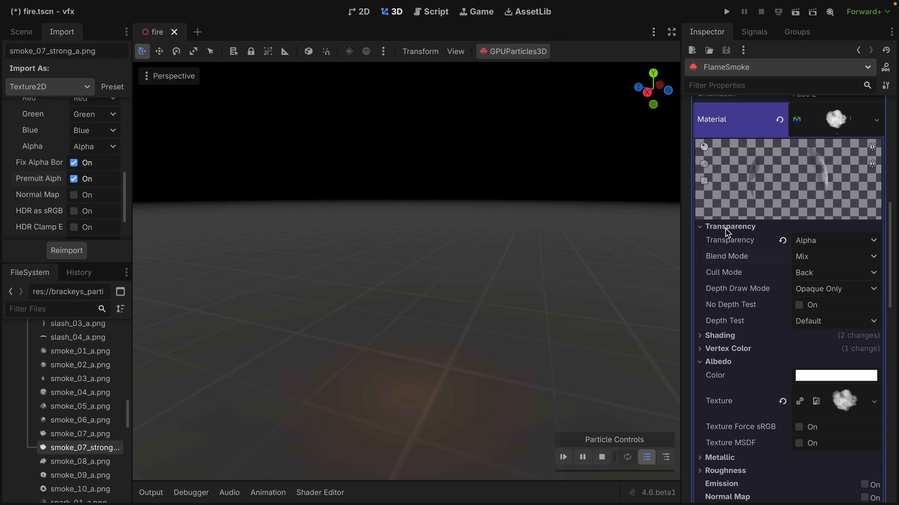
click(794, 256)
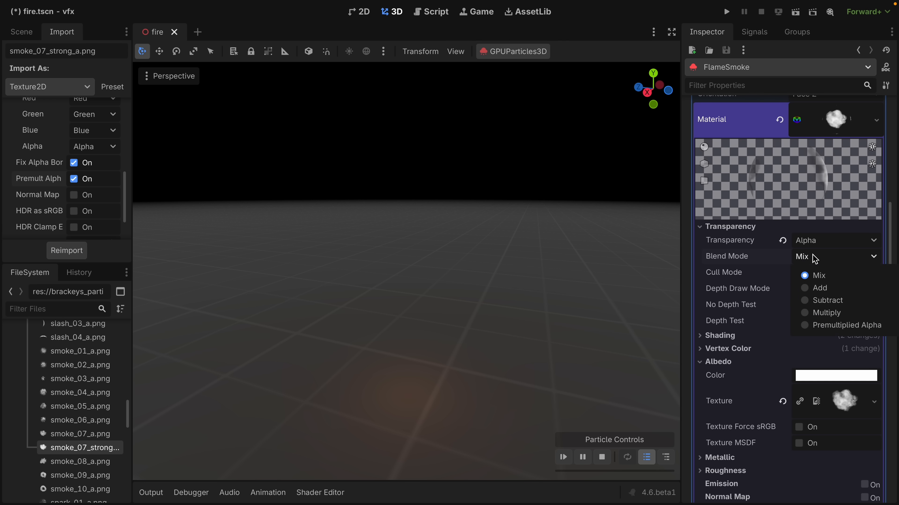
click(821, 333)
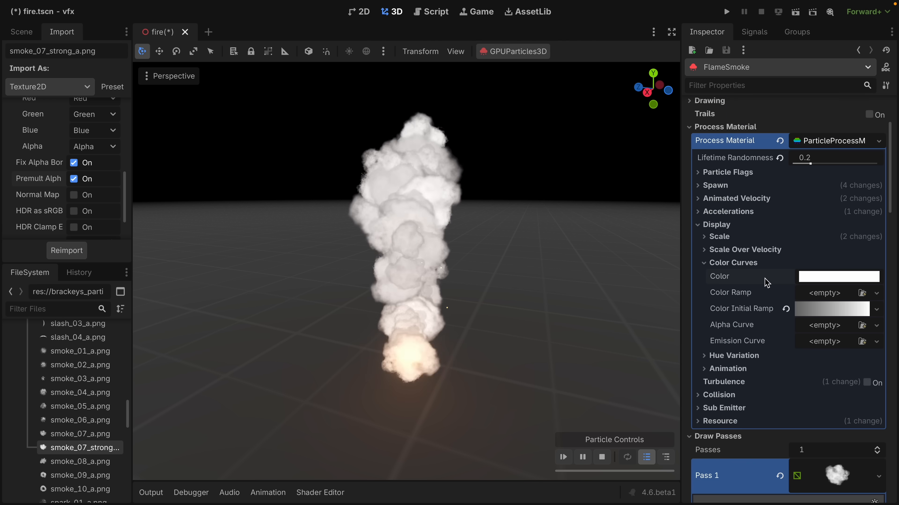
Try a grey process material color at value 60 and alpha 135, and black at alpha 6.
click(813, 275)
drag(878, 93, 875, 67)
drag(828, 268, 808, 271)
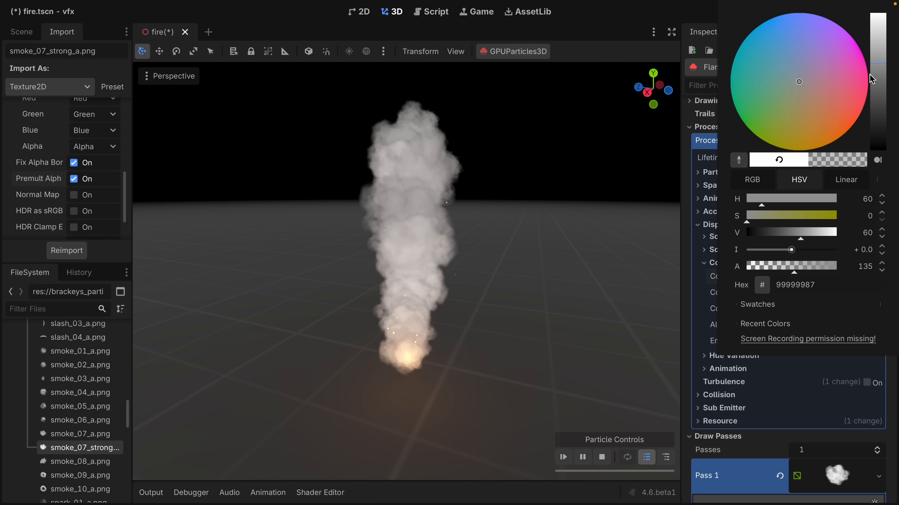
drag(872, 80, 876, 166)
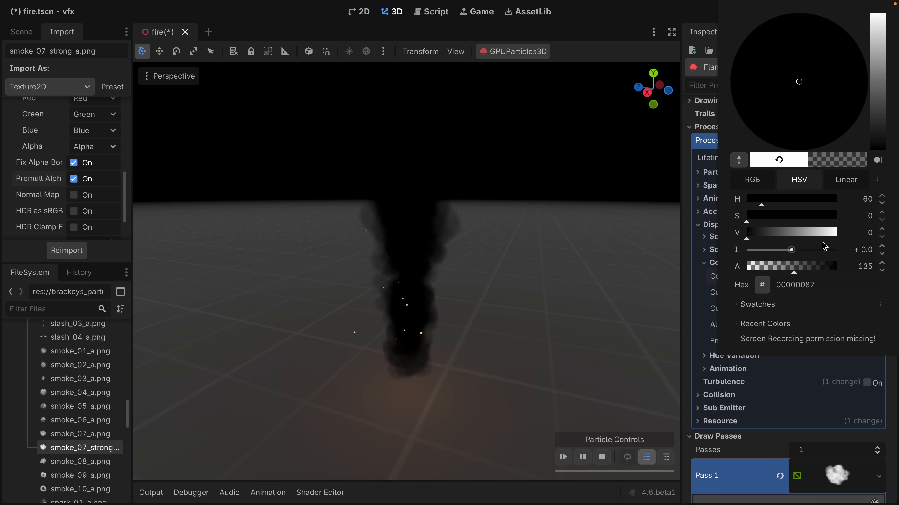
drag(796, 274, 749, 274)
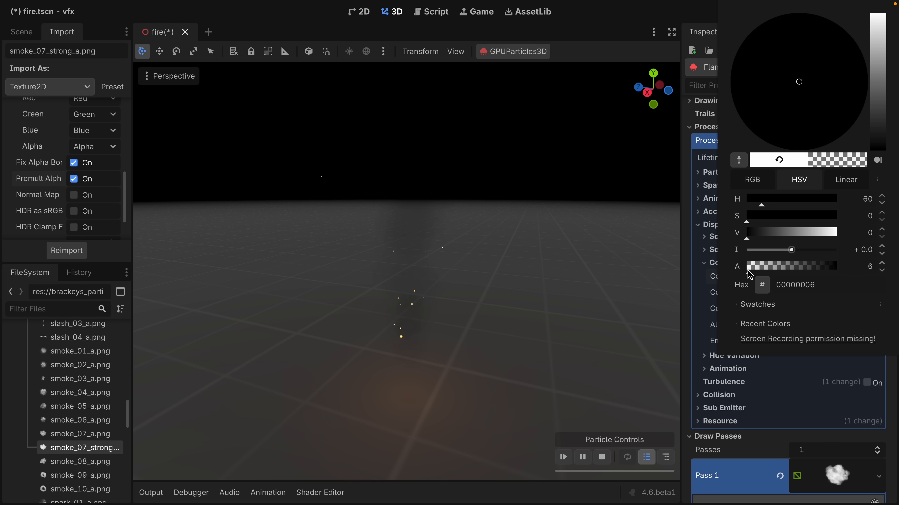
Set the FlameSmoke process color's value to 48 with zero alpha and further adjust its opacity and tint.
drag(879, 129, 873, 84)
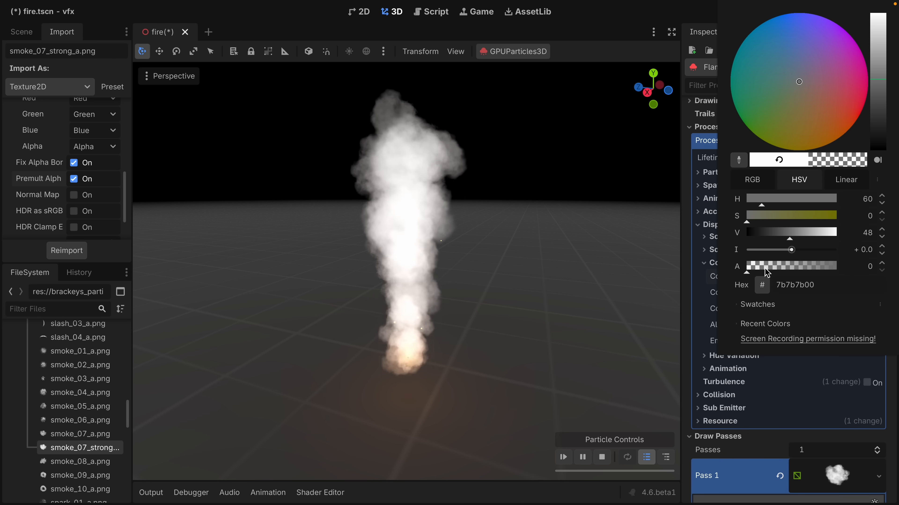
drag(764, 272, 791, 271)
drag(824, 122, 811, 143)
mouse_move(754, 366)
mouse_down()
mouse_move(781, 368)
mouse_move(756, 363)
mouse_up()
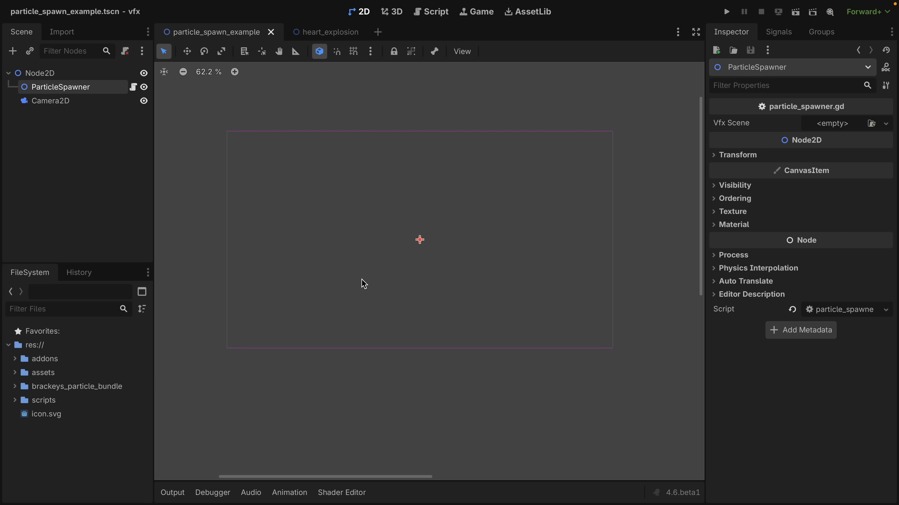
Preview the particle burst in the heart_explosion scene and return to the particle_spawn_example scene.
click(316, 35)
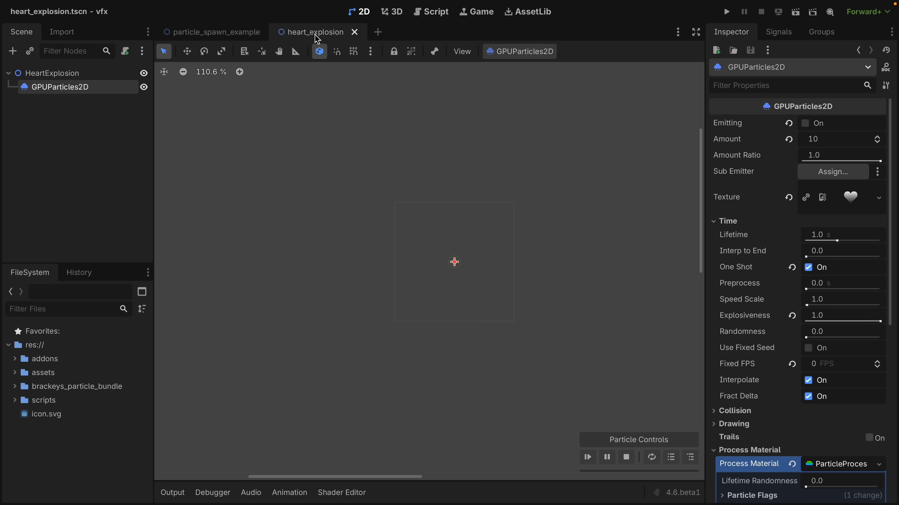
click(588, 457)
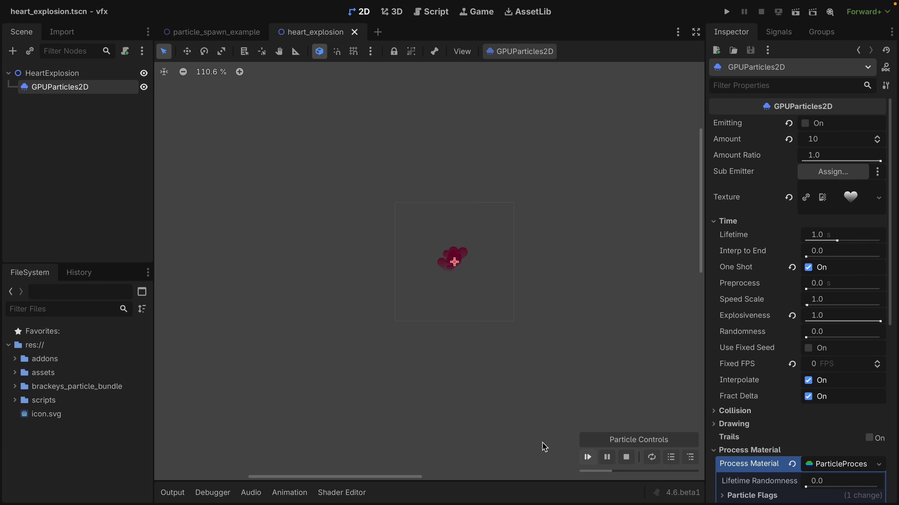
click(211, 36)
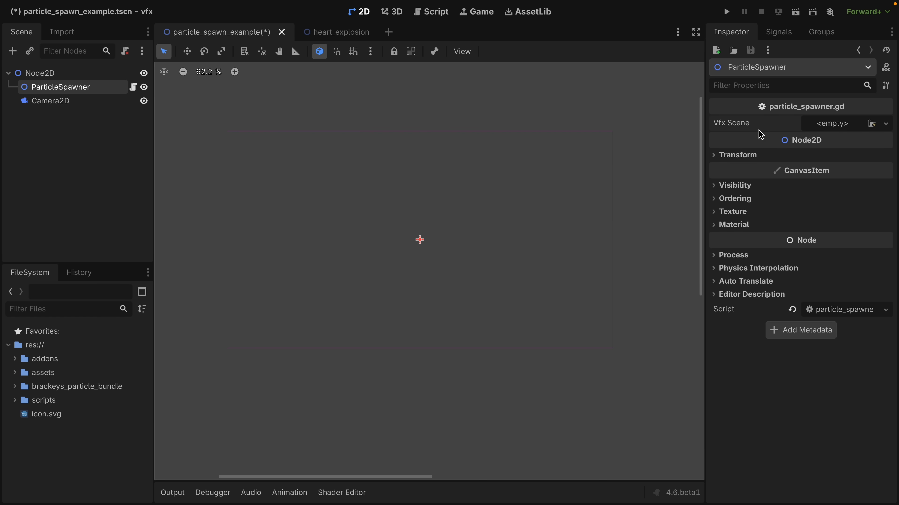
Quick-load heart_explosion.tscn as the ParticleSpawner's Vfx Scene.
click(886, 124)
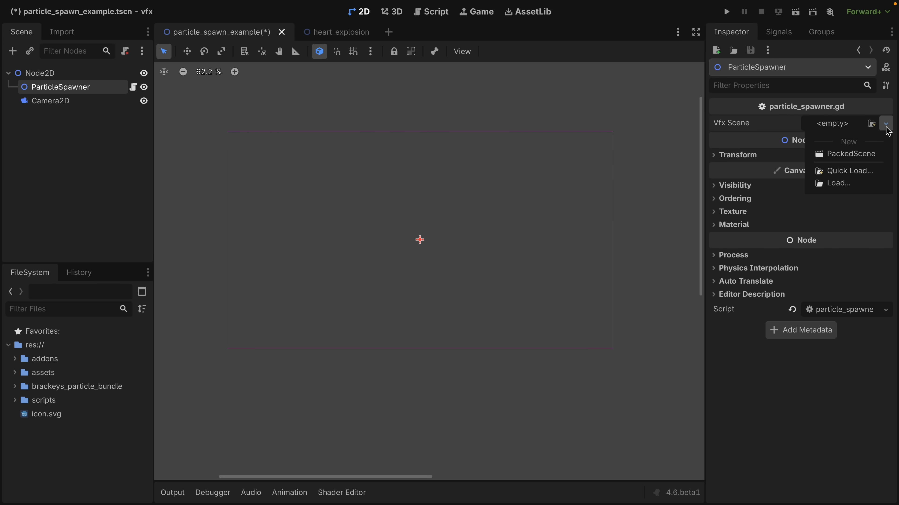
click(858, 171)
text(heart)
key(Down)
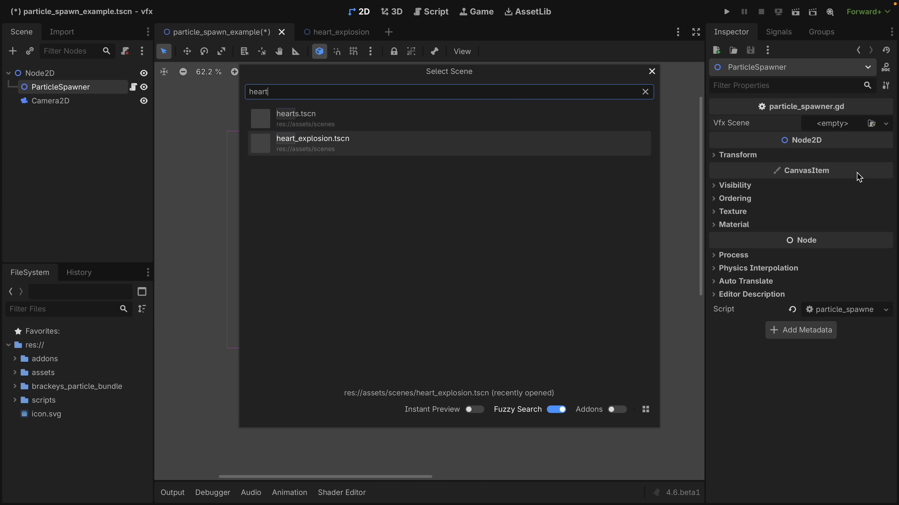
key(Return)
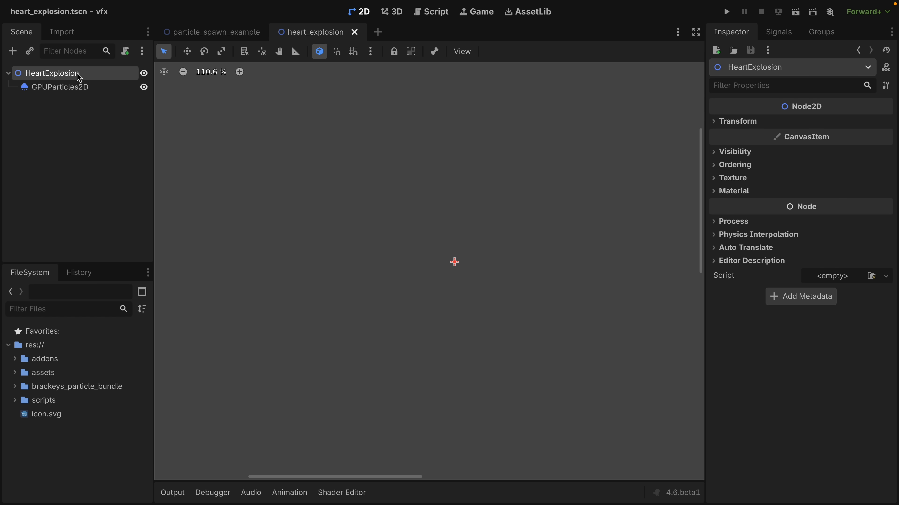
Attach a script to the root HeartExplosion node.
click(125, 52)
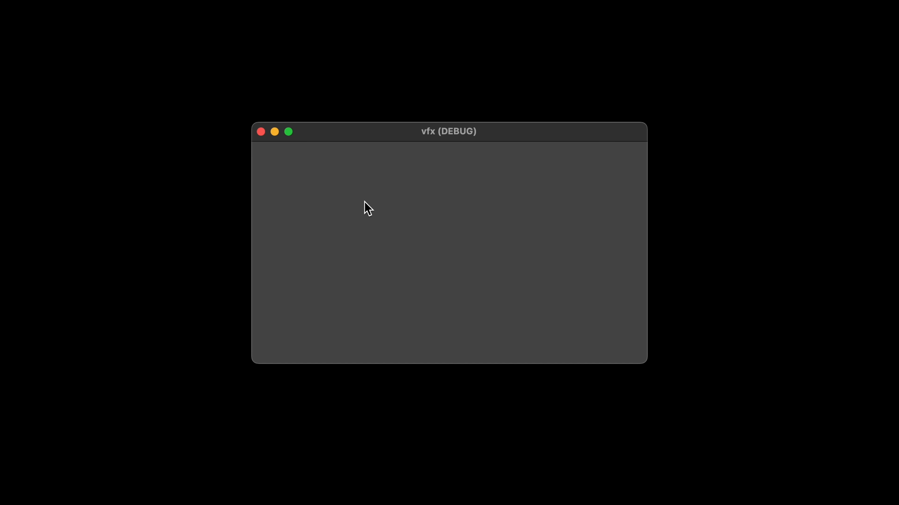
Spawn heart explosions at various spots in the running vfx debug window.
click(336, 266)
click(469, 279)
click(373, 244)
click(450, 203)
click(442, 273)
click(523, 270)
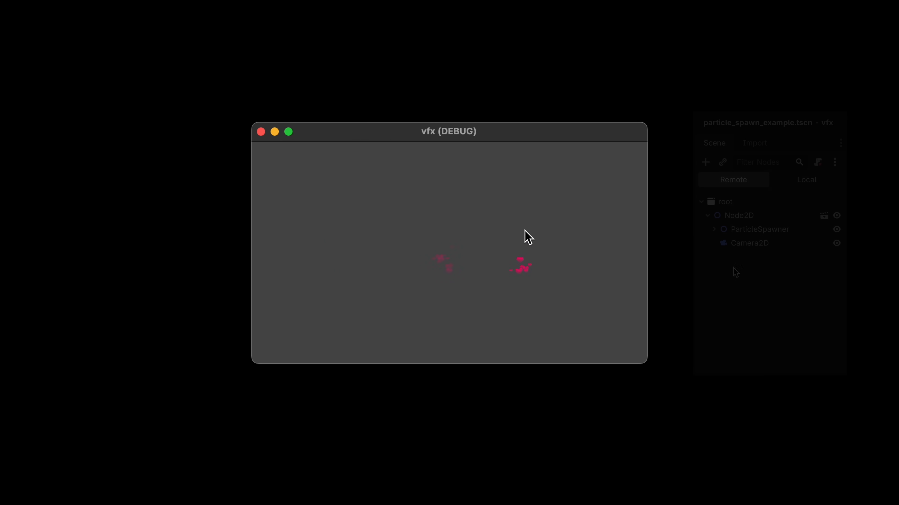
click(525, 231)
click(302, 217)
click(427, 203)
click(407, 280)
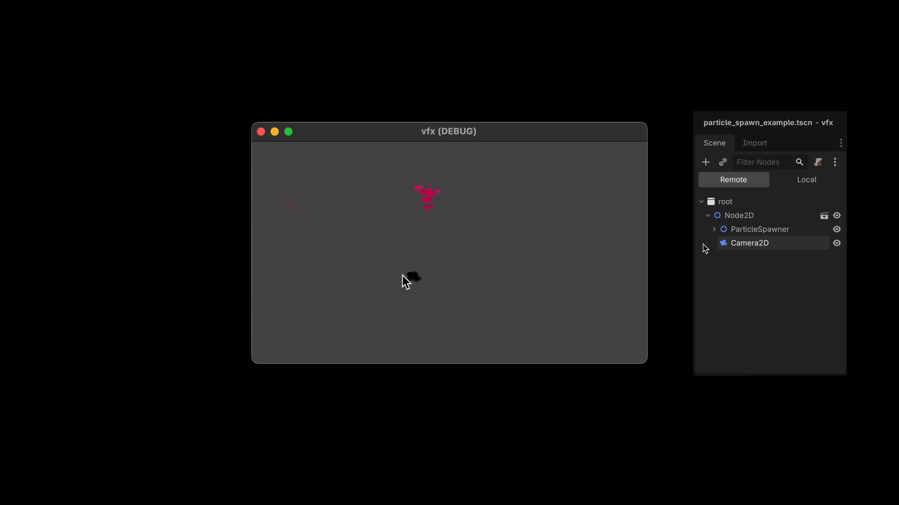
click(463, 270)
Expand ParticleSpawner in the remote scene tree and examine its child nodes while spawning more heart explosions.
click(713, 230)
click(556, 215)
click(405, 214)
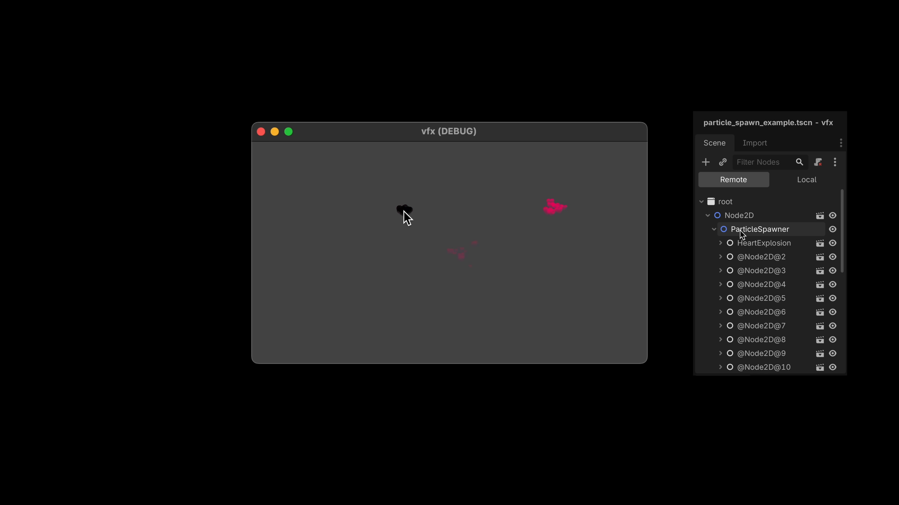
click(383, 302)
scroll(760, 241, down, 10)
click(535, 292)
click(482, 313)
click(504, 232)
click(433, 236)
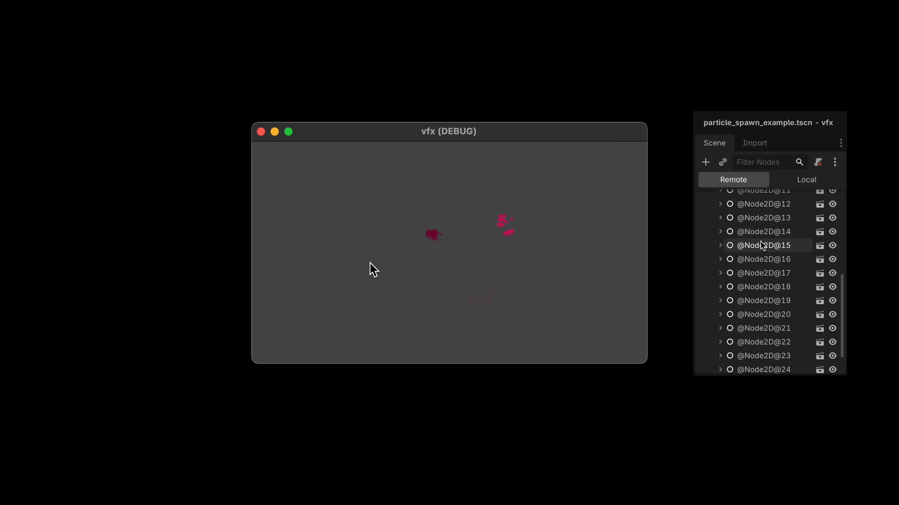
click(350, 265)
click(355, 188)
click(423, 306)
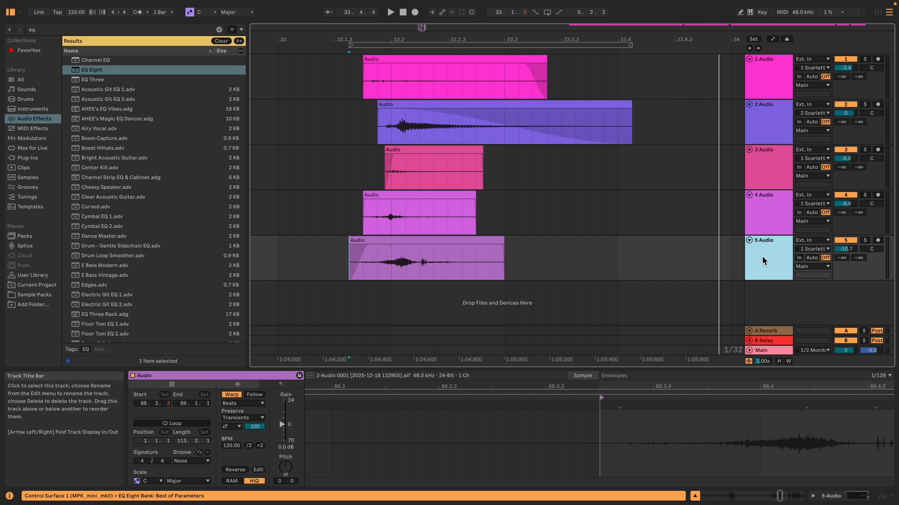
Switch to Ableton Live and look through audio tracks 4, 3 and 2 of the sound effect arrangement.
click(759, 216)
click(766, 168)
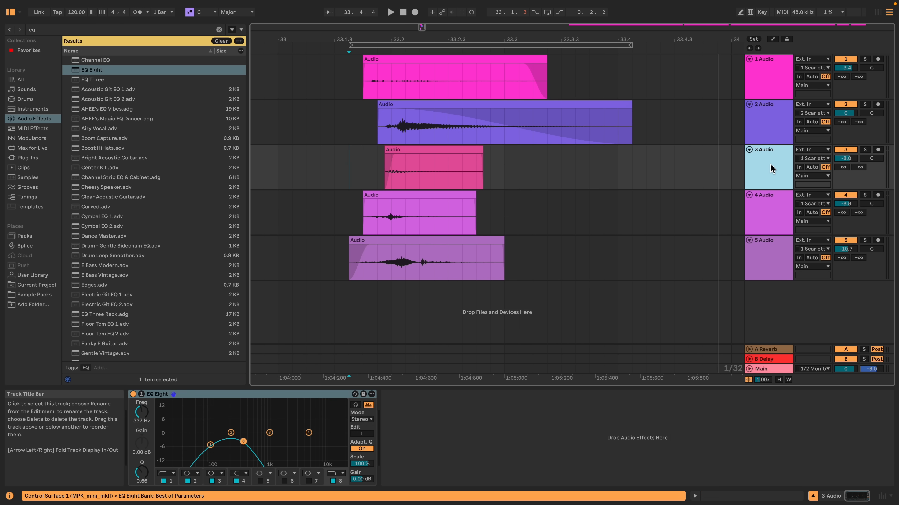
click(770, 131)
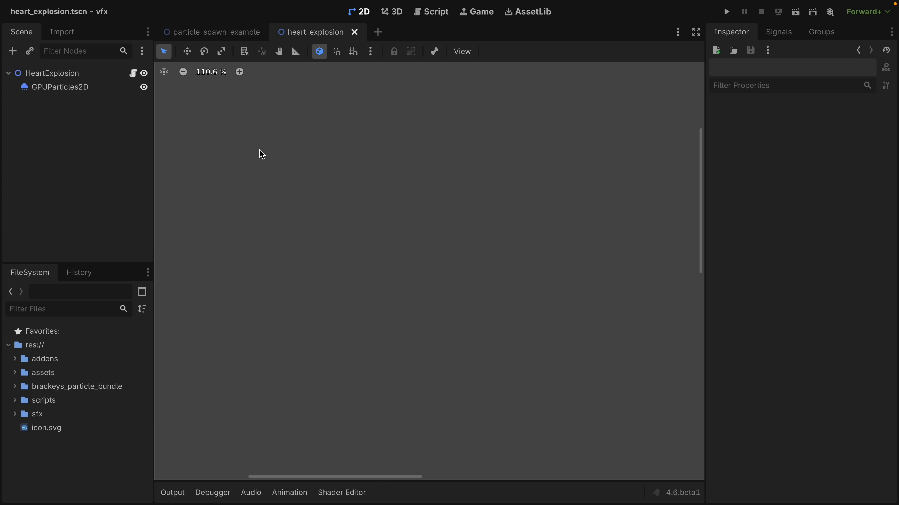
Switch back to Godot and add an AudioStreamPlayer2D node under HeartExplosion.
click(12, 51)
text(aud)
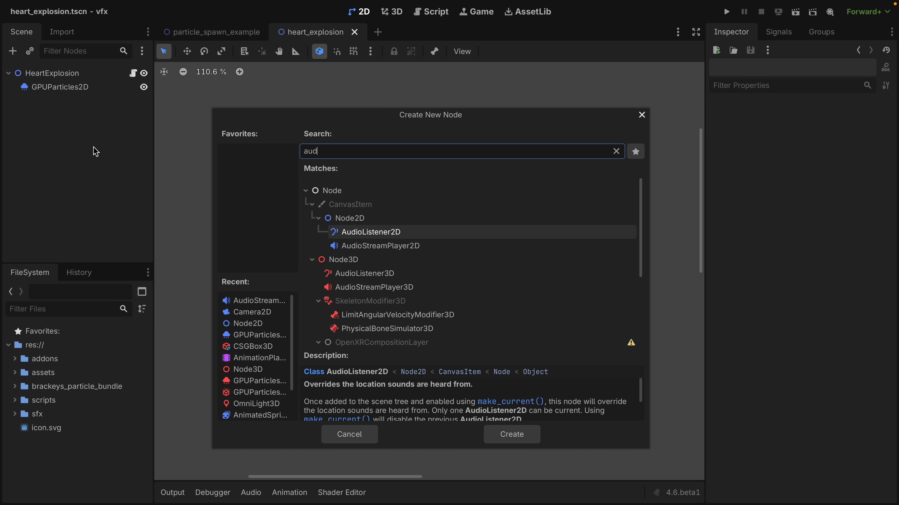
text(iostre)
key(Return)
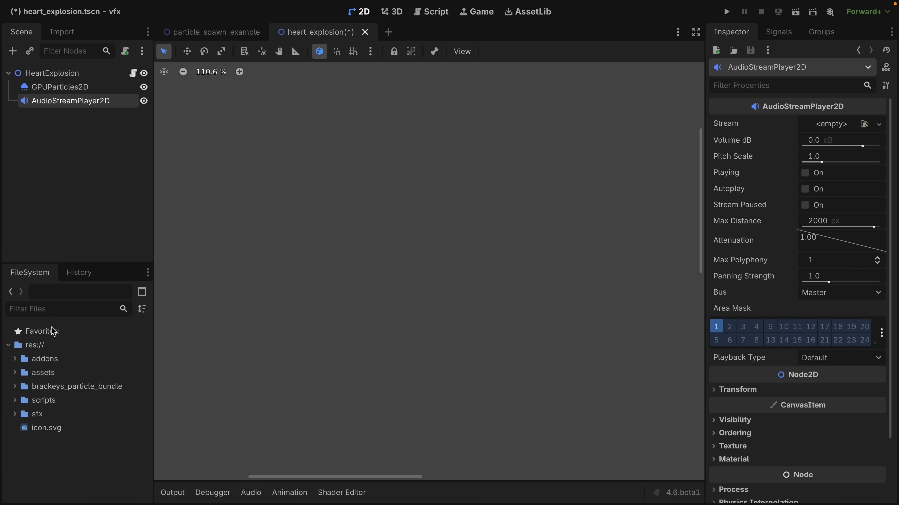
Assign heart_sfx.wav from the sfx folder as the AudioStreamPlayer2D's stream and enable Autoplay.
click(16, 414)
click(38, 427)
drag(37, 427, 836, 128)
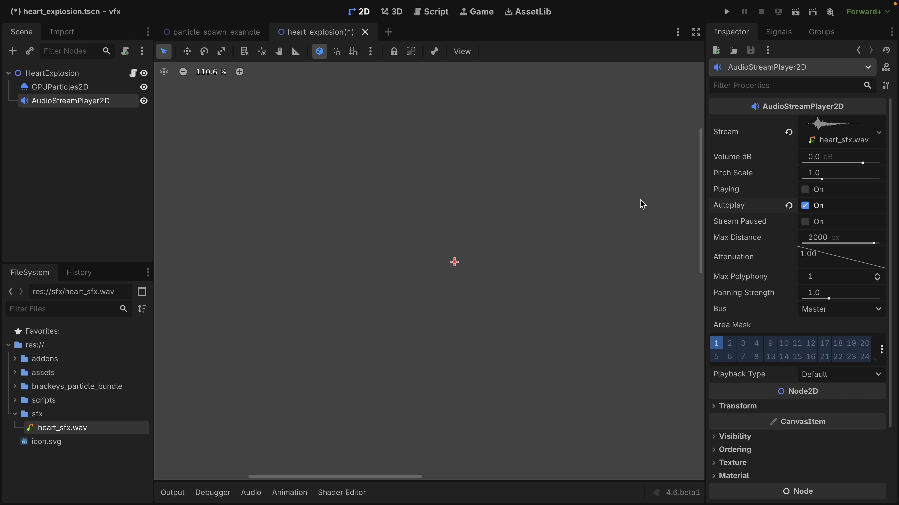
Run the scene, spawn several heart explosions to test the sound, and stop the run.
key(super+r)
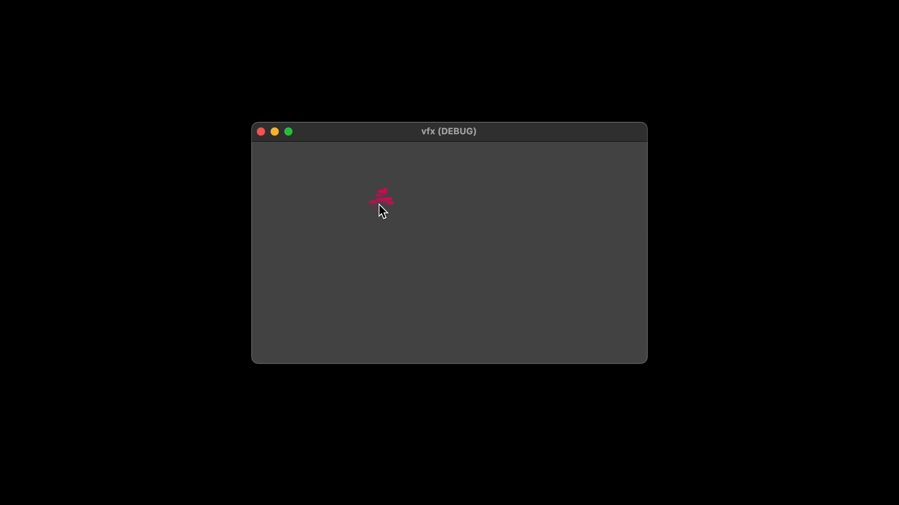
click(373, 266)
click(438, 264)
click(494, 268)
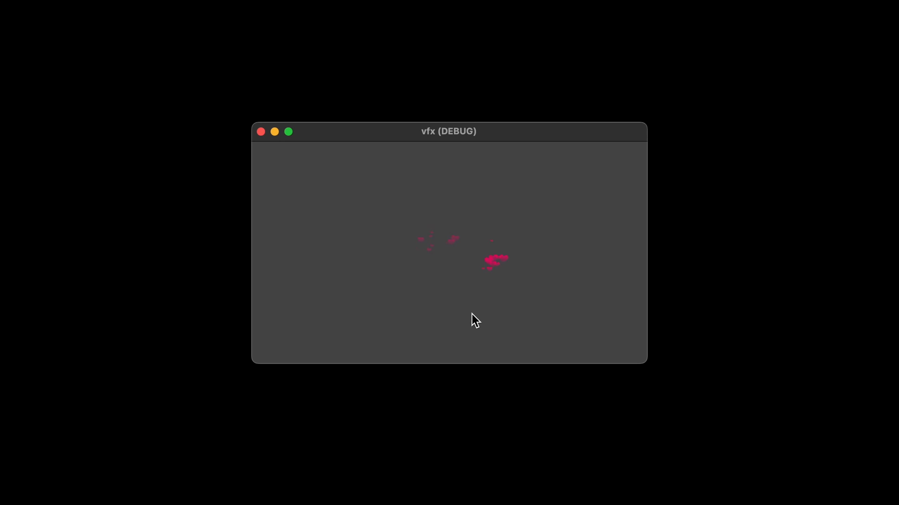
key(super+period)
Enable Playing on AudioStreamPlayer2D and key it at 0 seconds in the play animation, creating a new track with a RESET track.
click(32, 118)
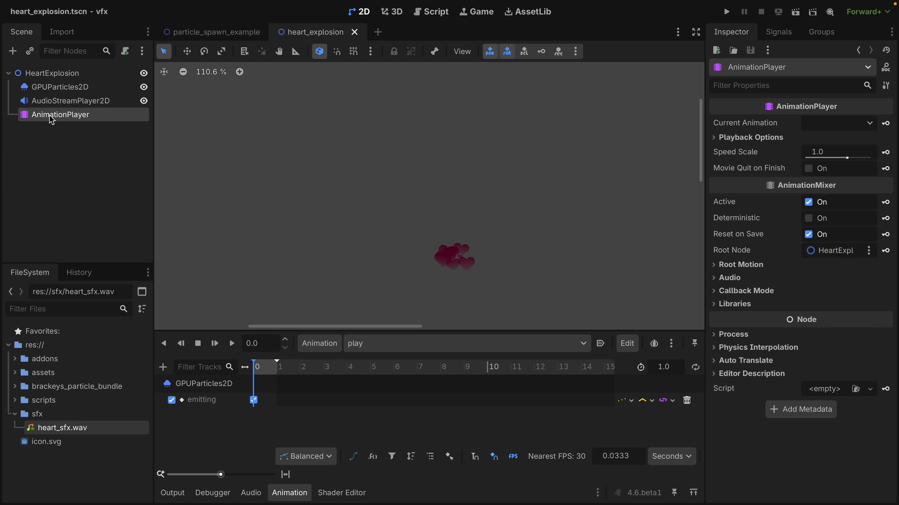
click(57, 100)
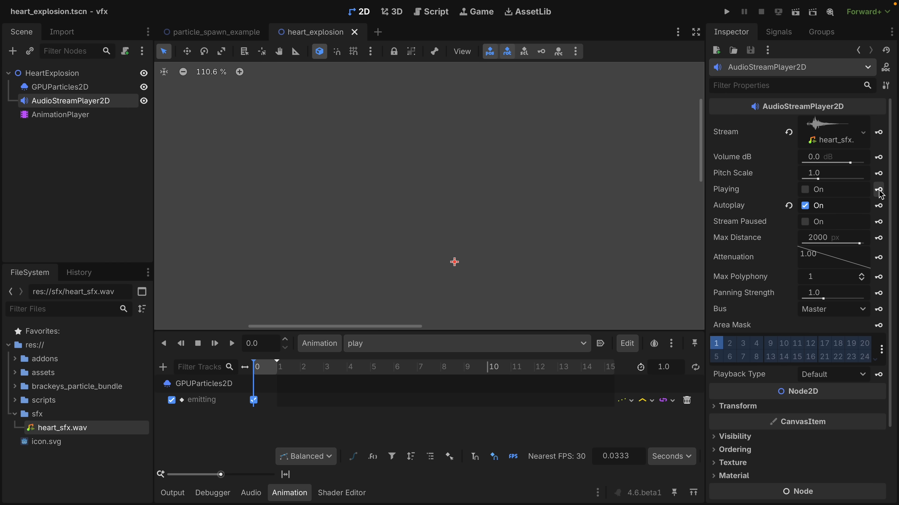
click(807, 192)
click(878, 189)
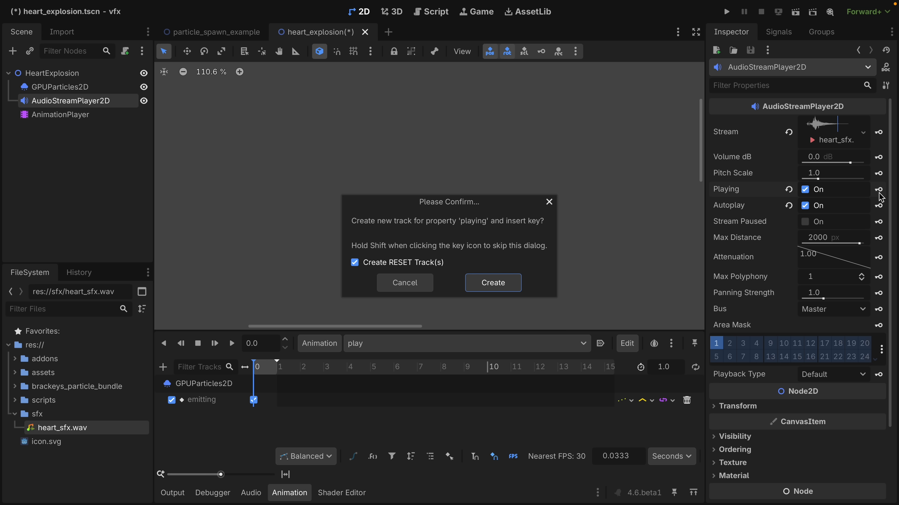
click(509, 285)
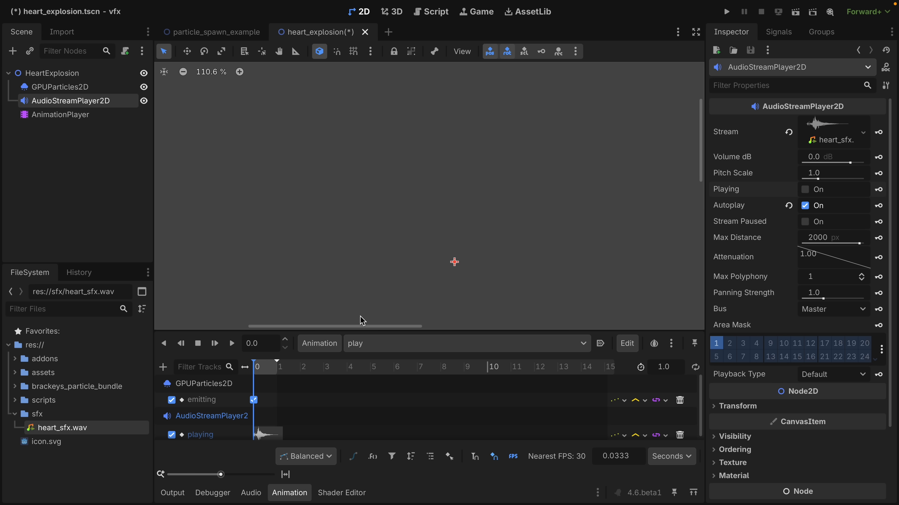
Play back the play animation to check the heart particles together with the sound track.
scroll(241, 390, down, 1)
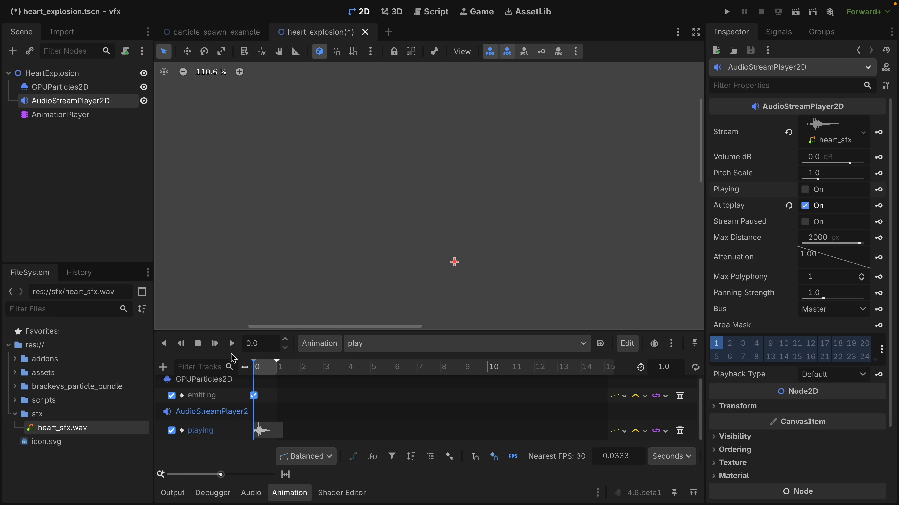
click(232, 344)
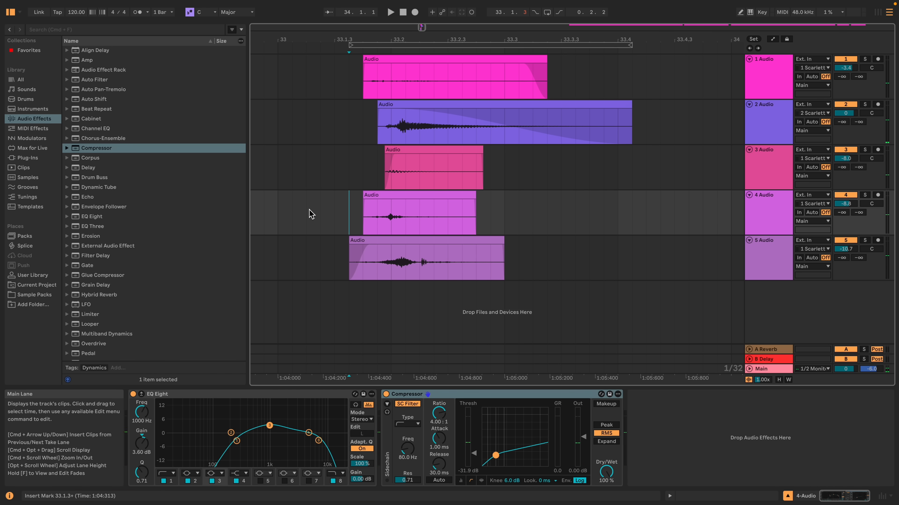
click(309, 210)
key(space)
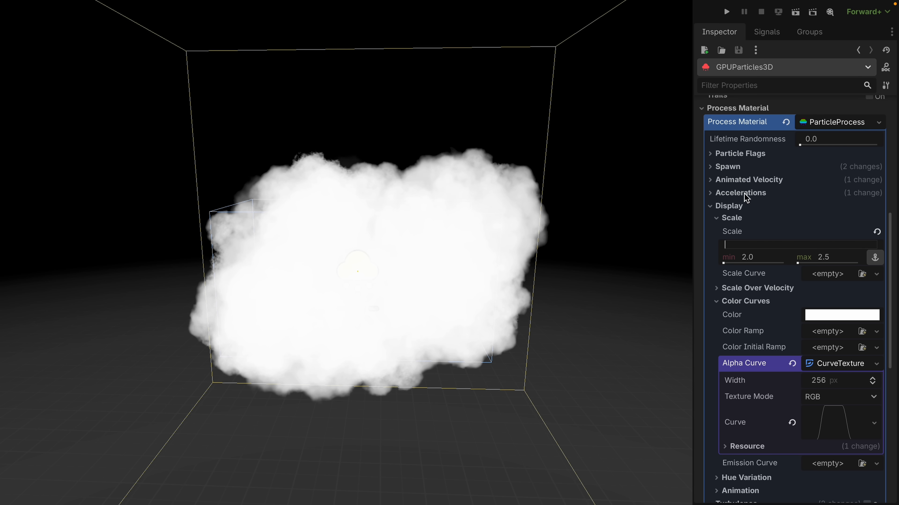
Examine the cloud particles' Angular Velocity range and their Lifetime and Preprocess settings.
click(733, 180)
click(734, 192)
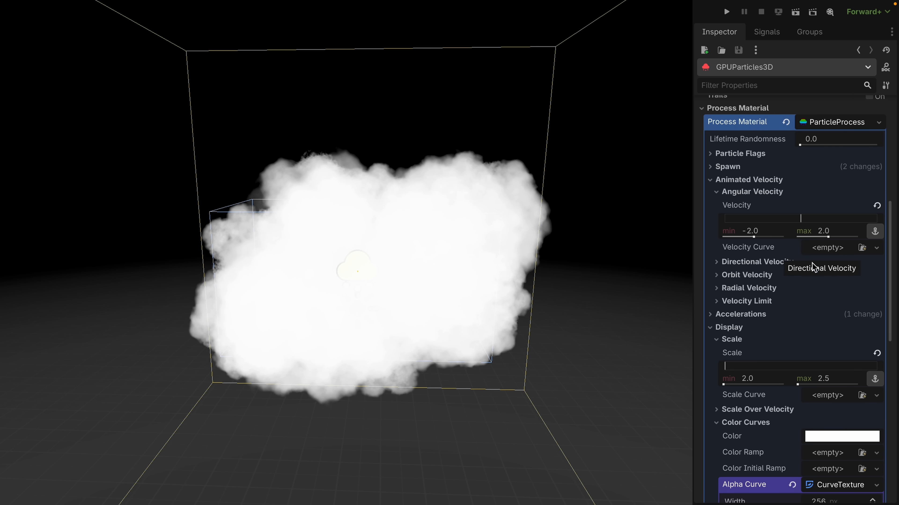
scroll(892, 276, up, 10)
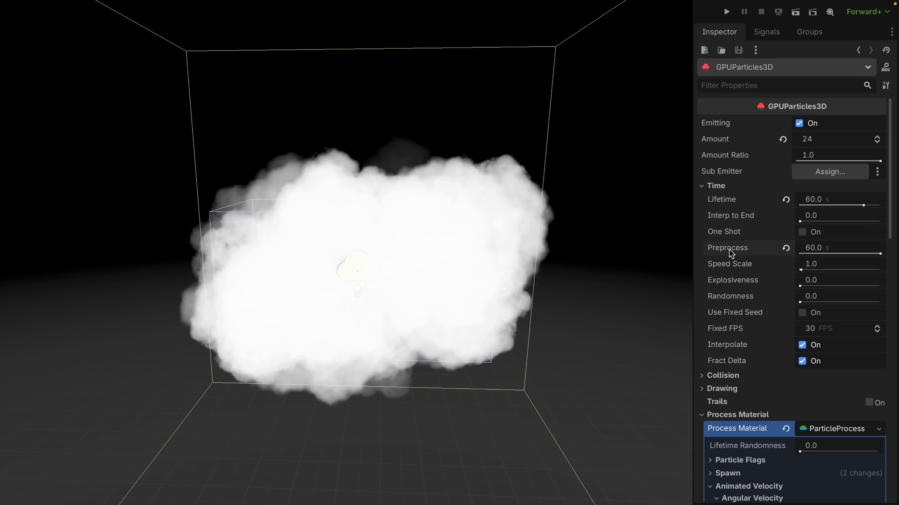
Reset the cloud particles' Preprocess to 0 seconds and run the project briefly to see the clouds start without it.
click(786, 248)
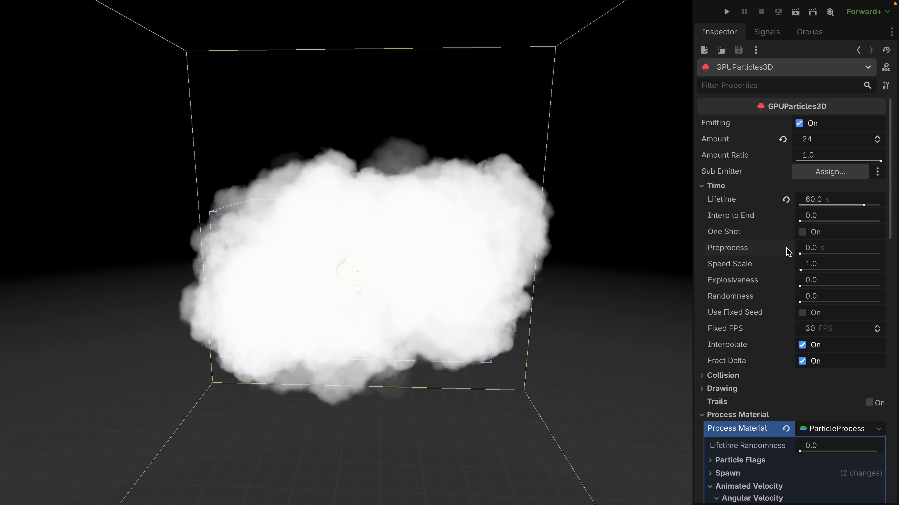
click(726, 11)
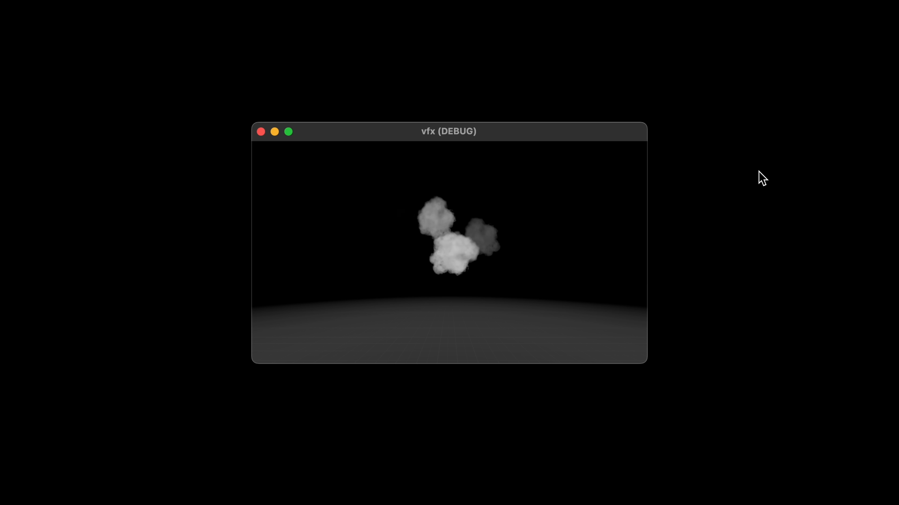
click(260, 132)
Set the cloud particles' Preprocess to 60 seconds and run the scene to check the clouds.
click(867, 252)
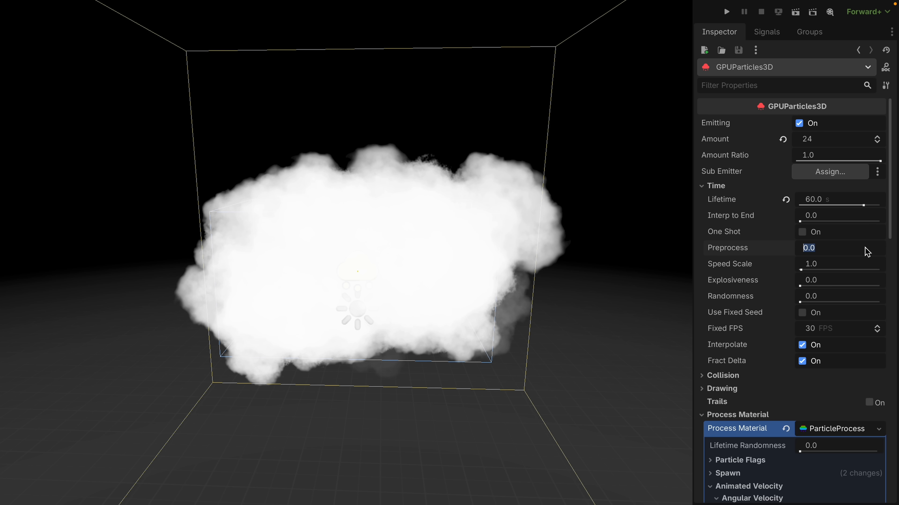
text(60)
key(Return)
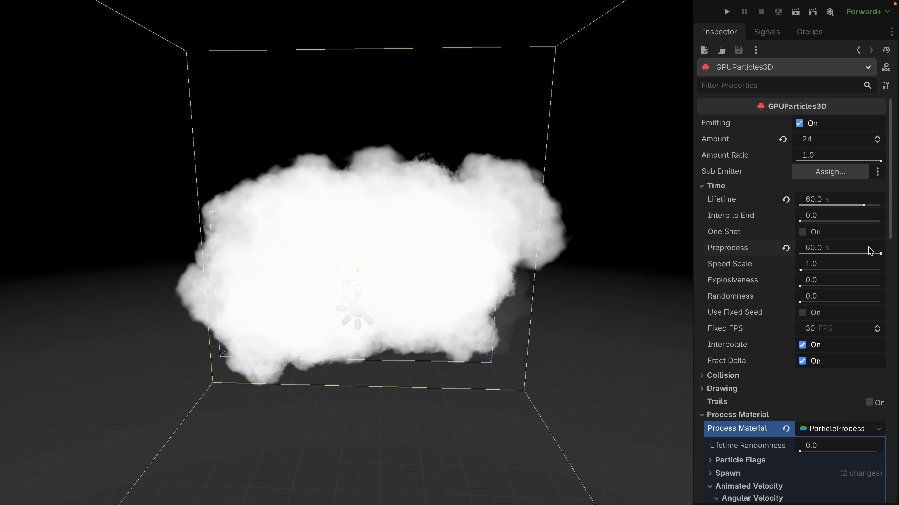
click(795, 11)
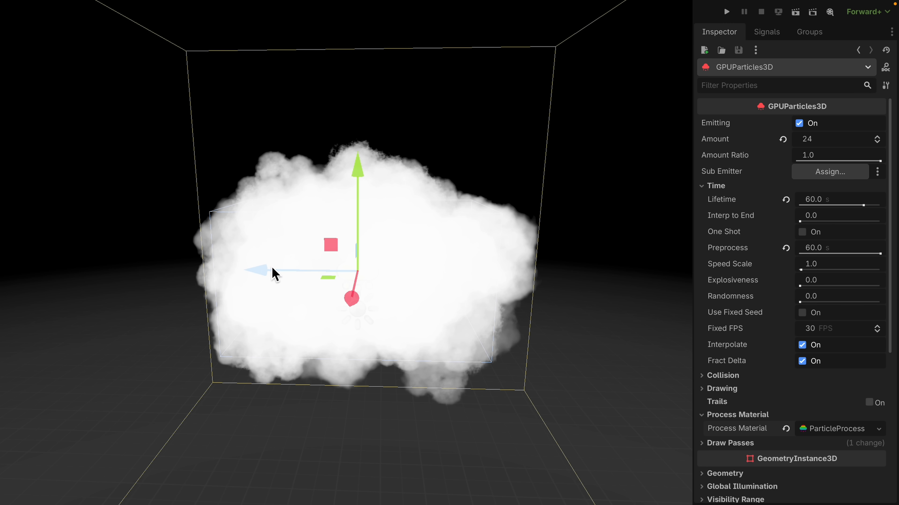
Turn on Local Coords for the cloud particles, moving the emitter along its Z axis before and after to compare the trailing.
drag(257, 273, 444, 306)
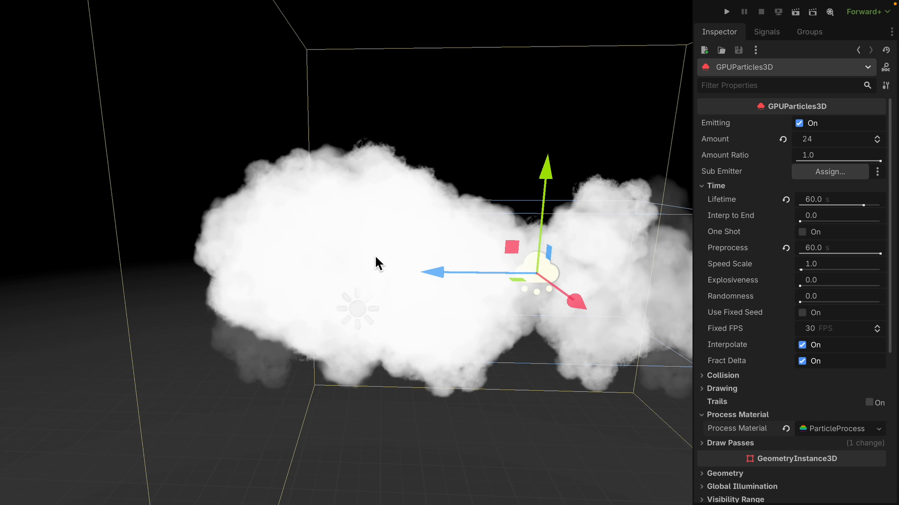
click(719, 391)
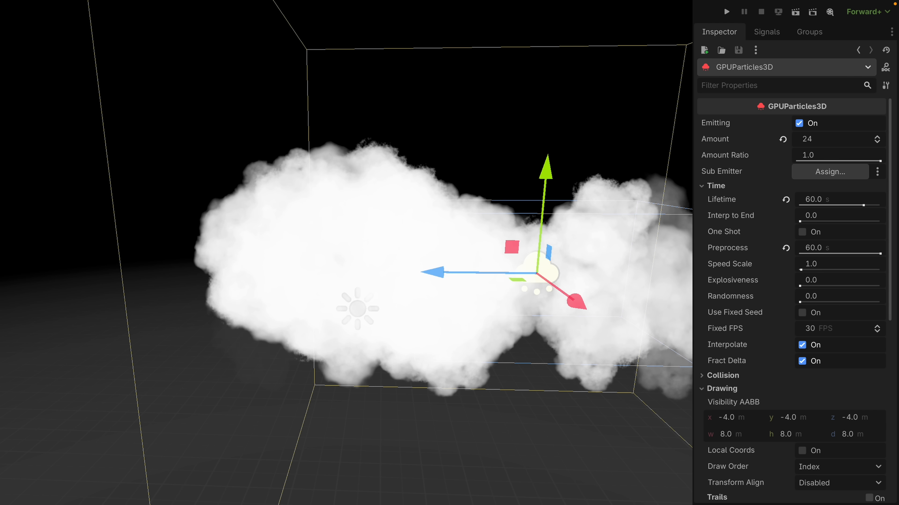
click(802, 451)
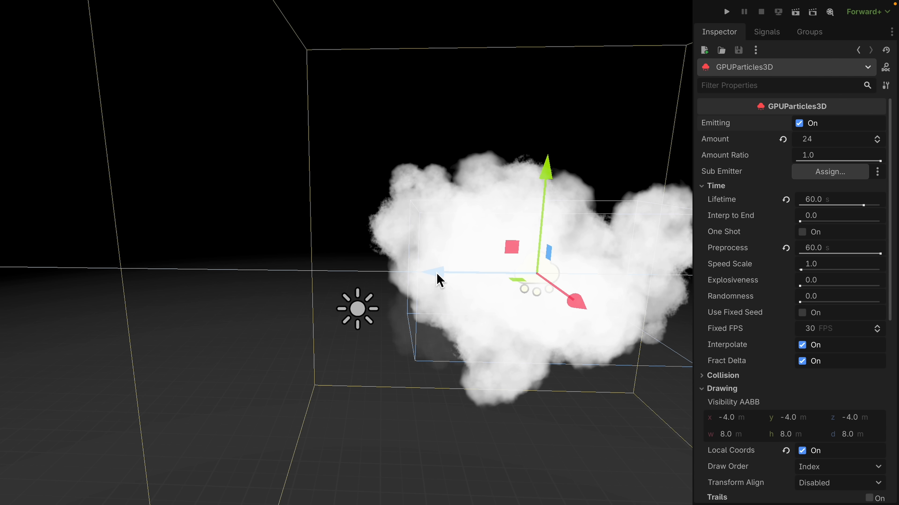
middle_drag(439, 279, 417, 304)
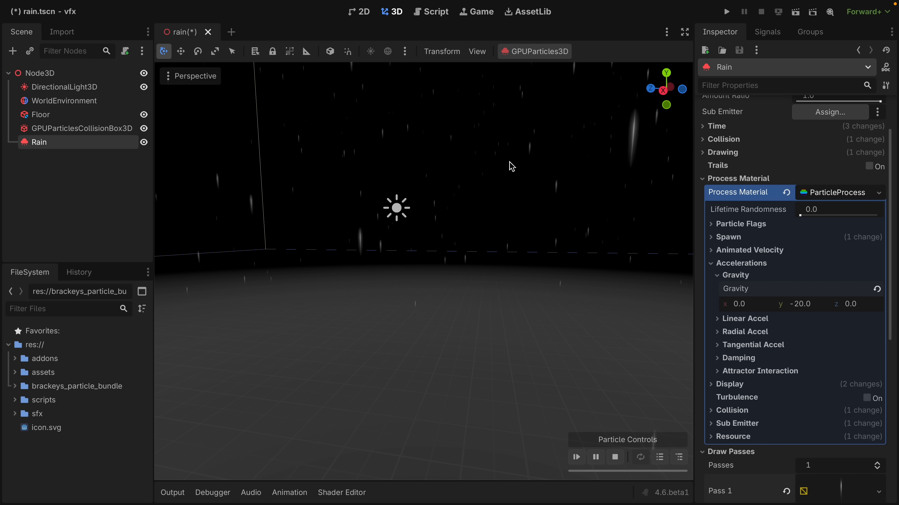
Inspect the rain from several angles and set the y Gravity in its process material to 0.
right_drag(354, 295, 343, 180)
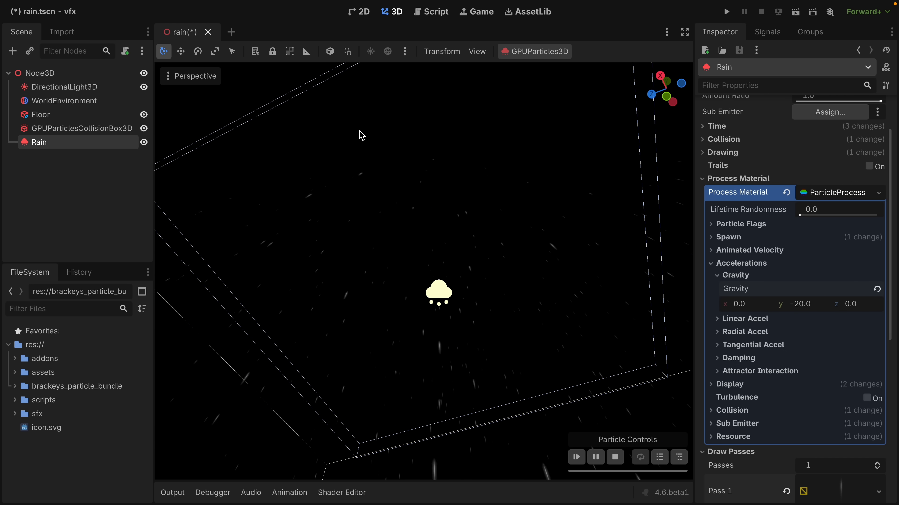
right_drag(480, 227, 520, 244)
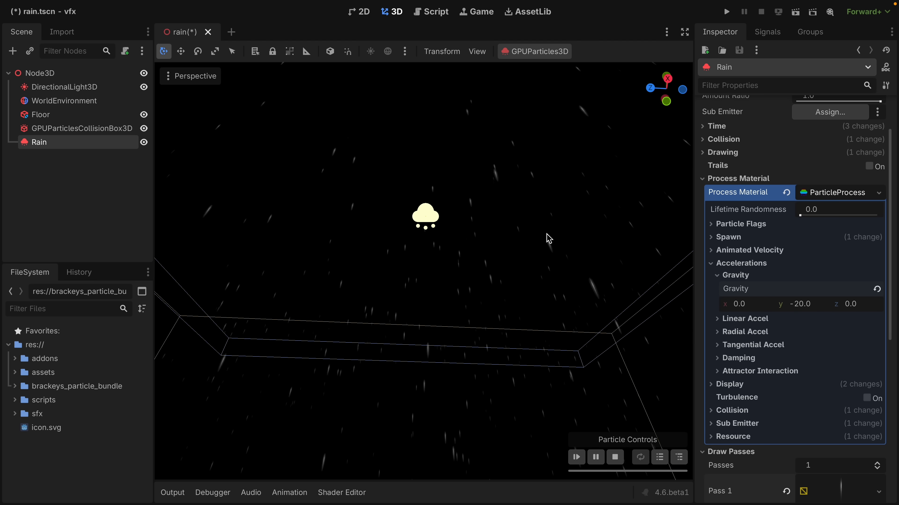
mouse_move(548, 239)
right_down()
mouse_move(531, 212)
mouse_move(542, 235)
right_up()
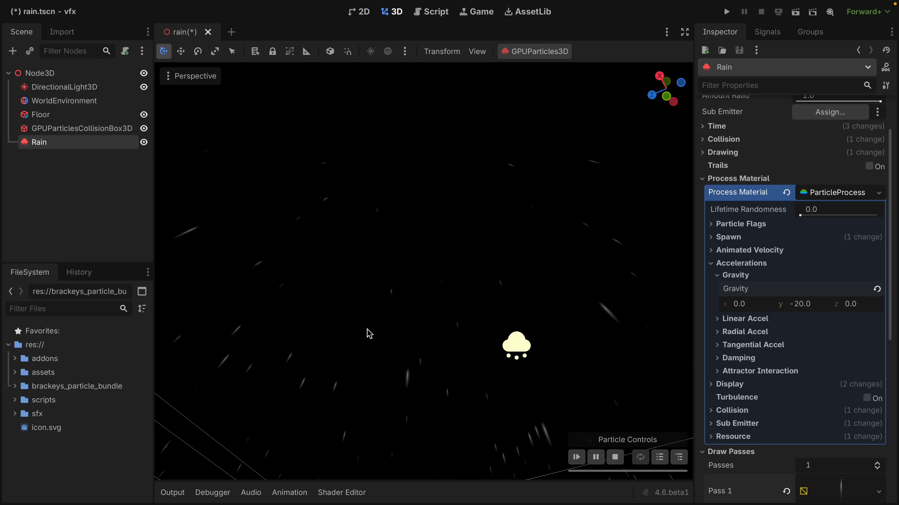
click(813, 305)
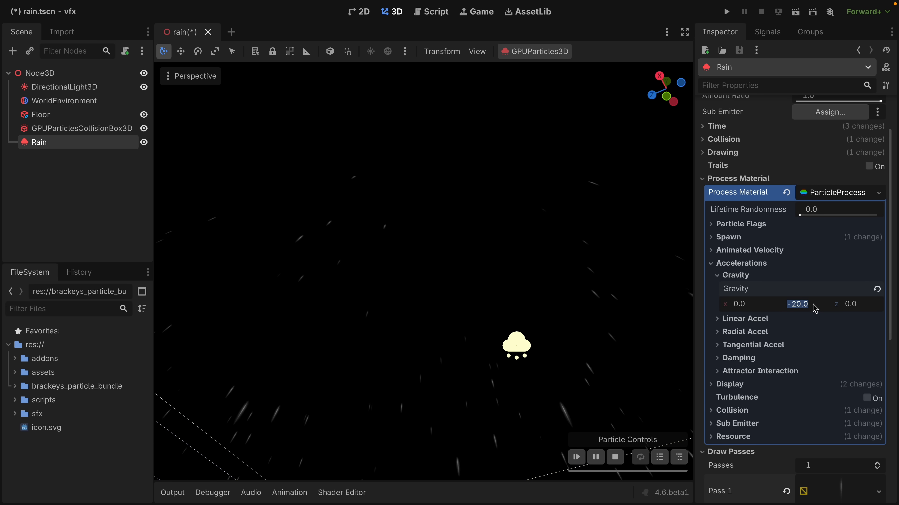
text(0)
key(Return)
In the rain's spawn Velocity settings, set Direction x to 0 and open Direction y and Spread for editing.
click(733, 240)
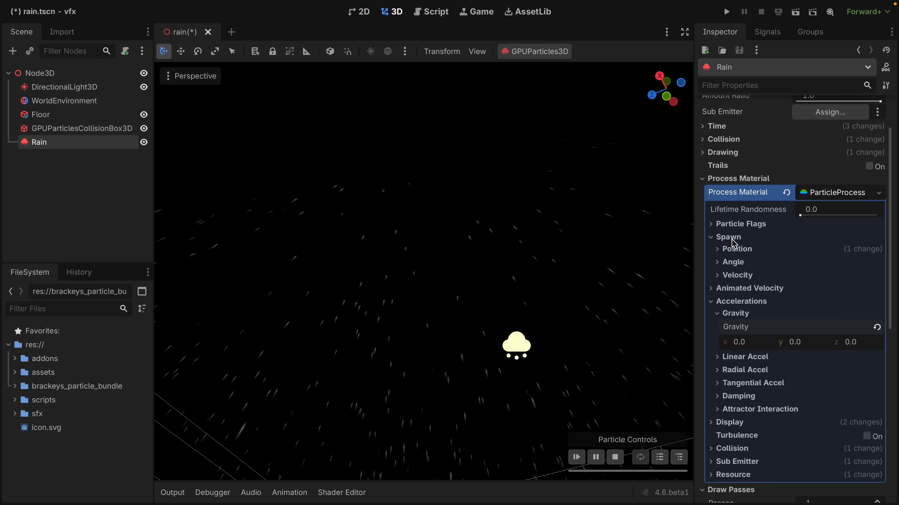
click(736, 275)
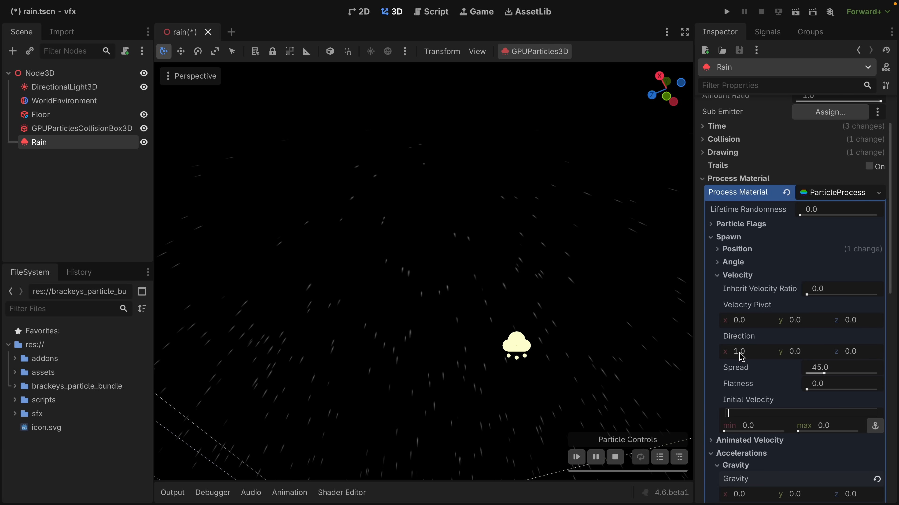
text(0)
click(775, 354)
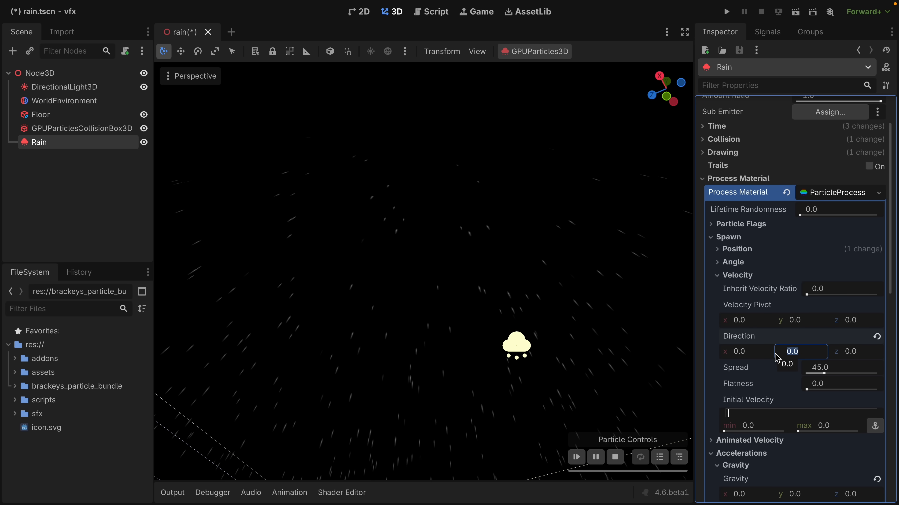
click(827, 369)
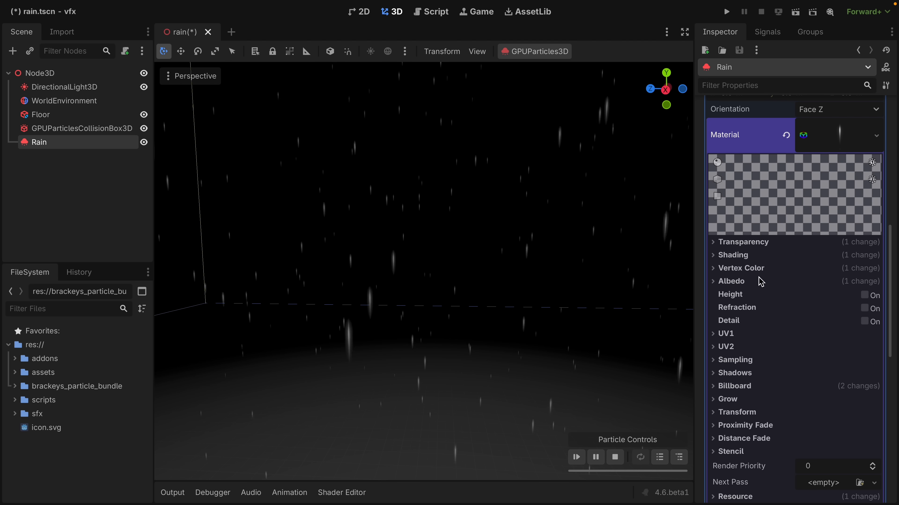
Compare the rain material's Billboard modes and switch the mode from Y-Billboard to Particle Billboard.
click(735, 386)
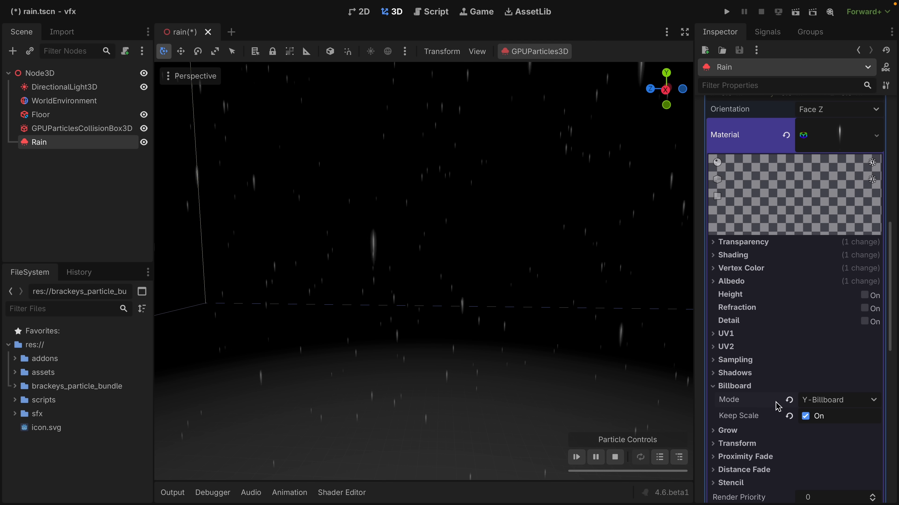
click(815, 404)
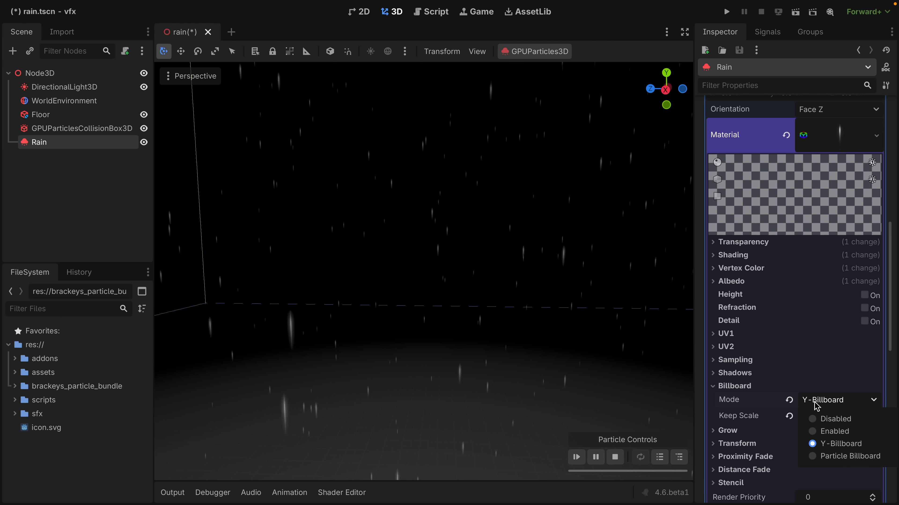
click(825, 447)
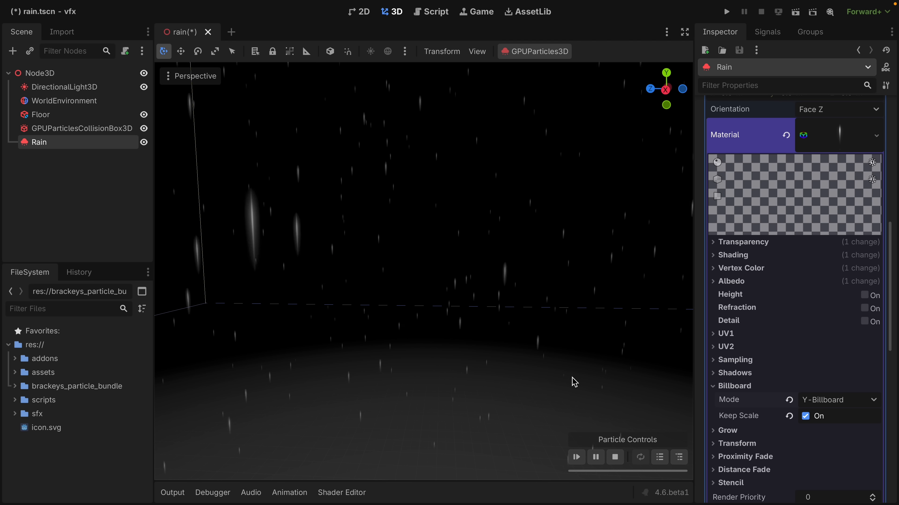
click(812, 410)
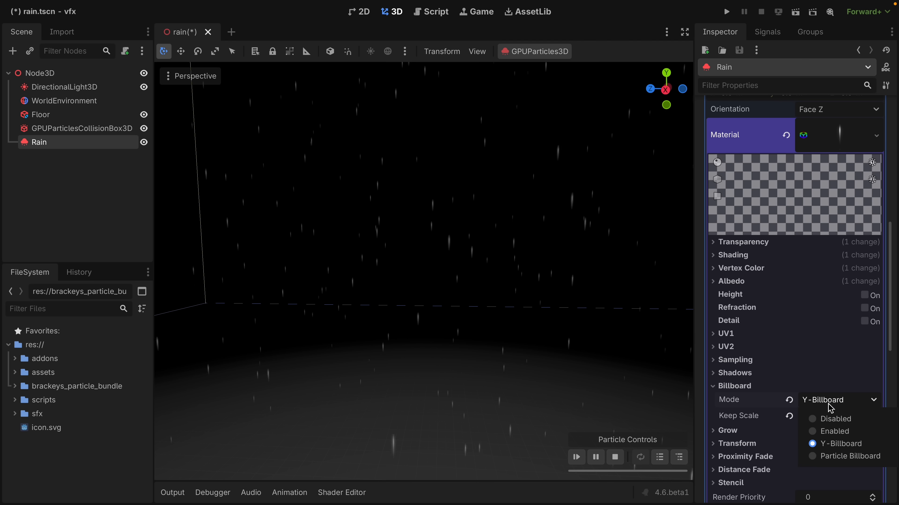
click(839, 459)
right_drag(596, 354, 596, 354)
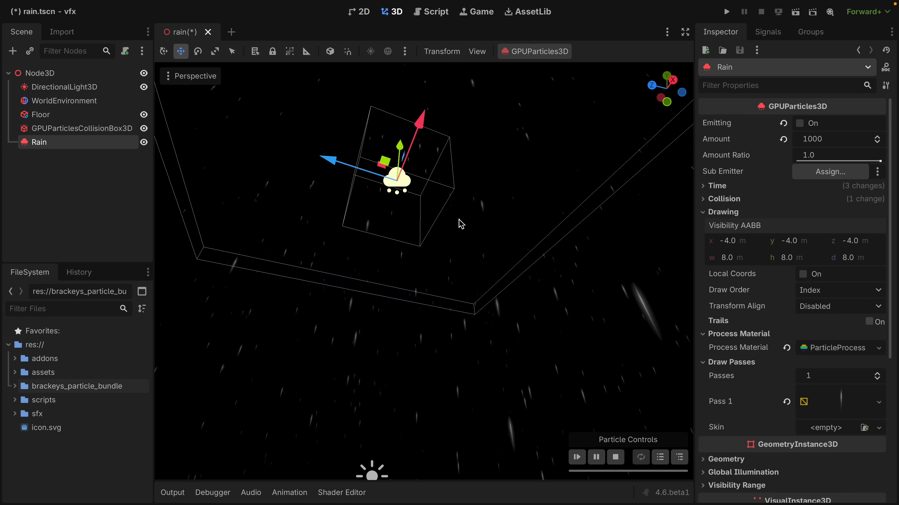
Set the rain's Visibility AABB size manually to 100 m wide, 10 m high and 100 m deep.
mouse_move(461, 224)
right_down()
mouse_move(474, 231)
mouse_move(471, 200)
mouse_move(460, 223)
right_up()
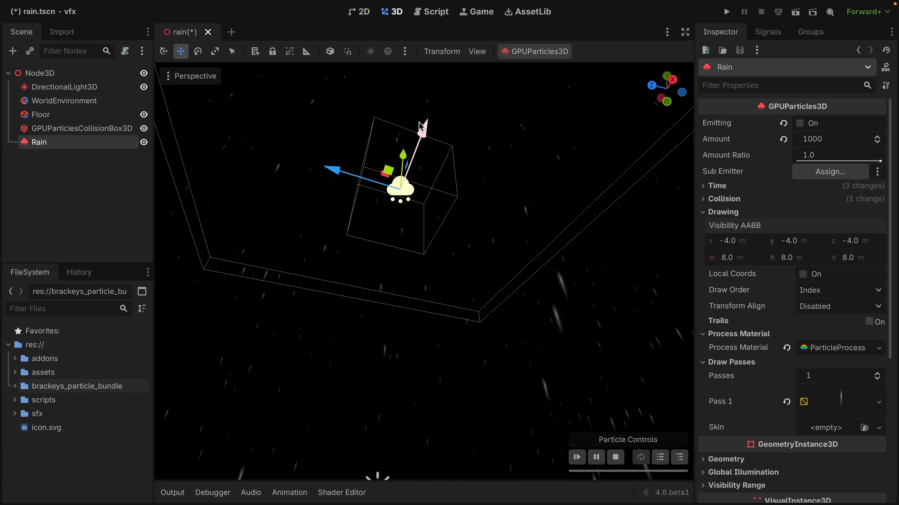
mouse_move(491, 196)
right_down()
mouse_move(517, 232)
mouse_move(460, 241)
mouse_move(459, 226)
mouse_move(495, 227)
mouse_move(474, 198)
mouse_move(475, 175)
mouse_move(499, 235)
mouse_move(484, 234)
mouse_move(481, 183)
right_up()
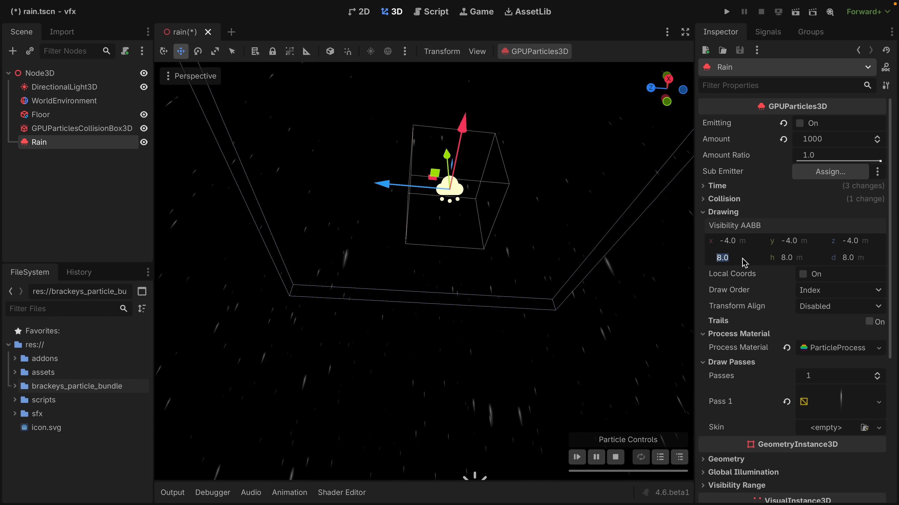
text(100)
key(Return)
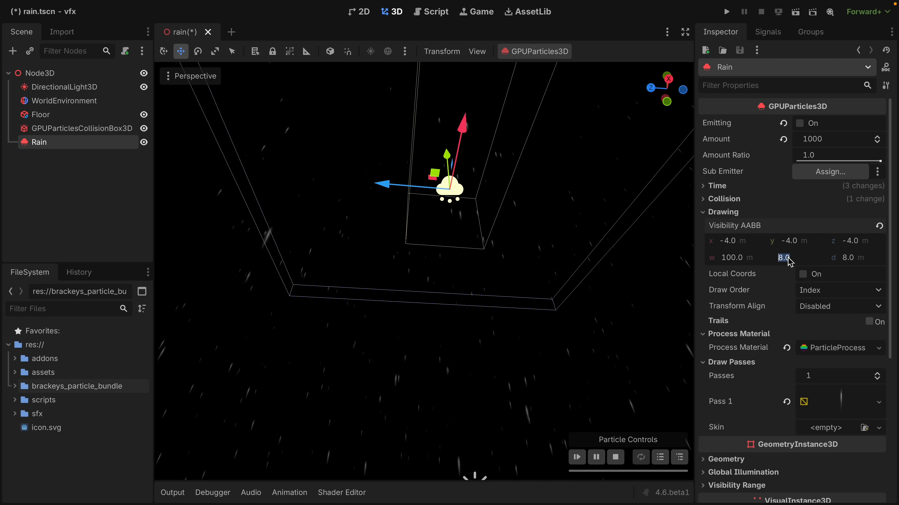
text(100)
key(Return)
click(834, 262)
text(100)
key(Return)
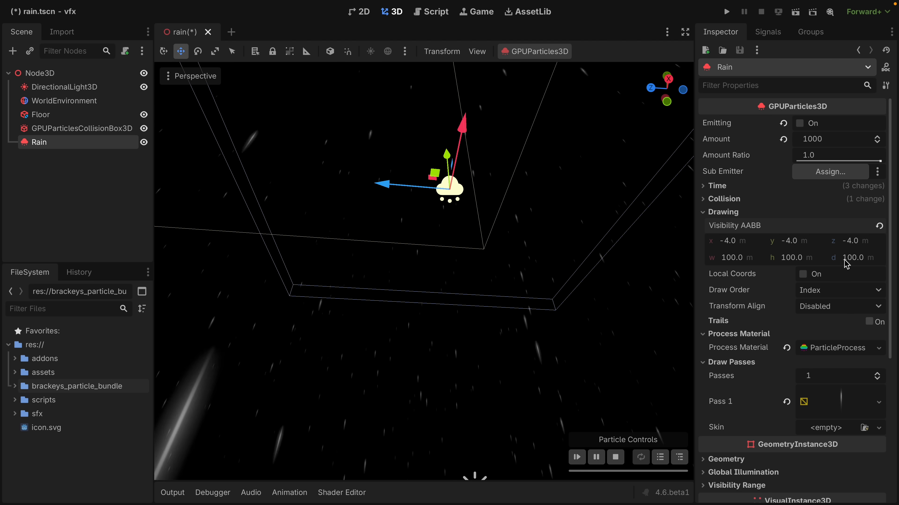
click(811, 262)
text(10)
key(Return)
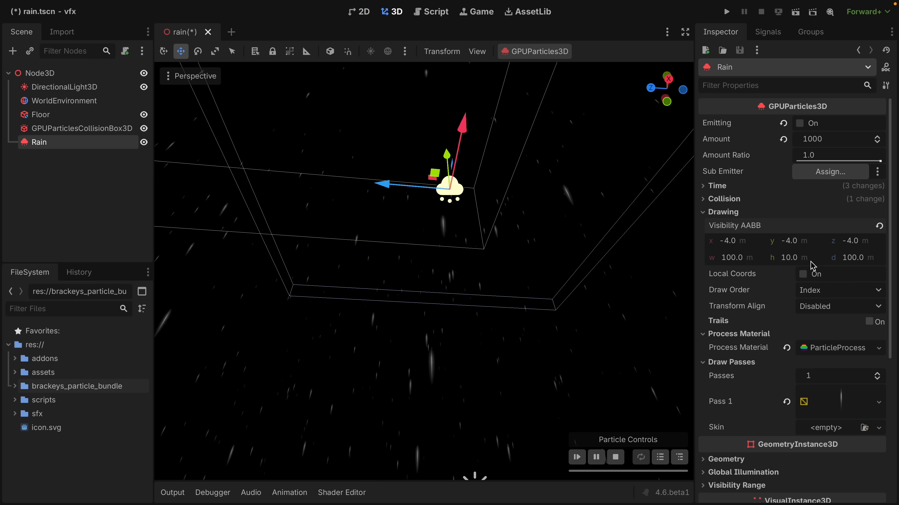
Generate the rain's Visibility AABB automatically from its particles, check the box around the rain, and save the scene.
click(532, 52)
click(523, 81)
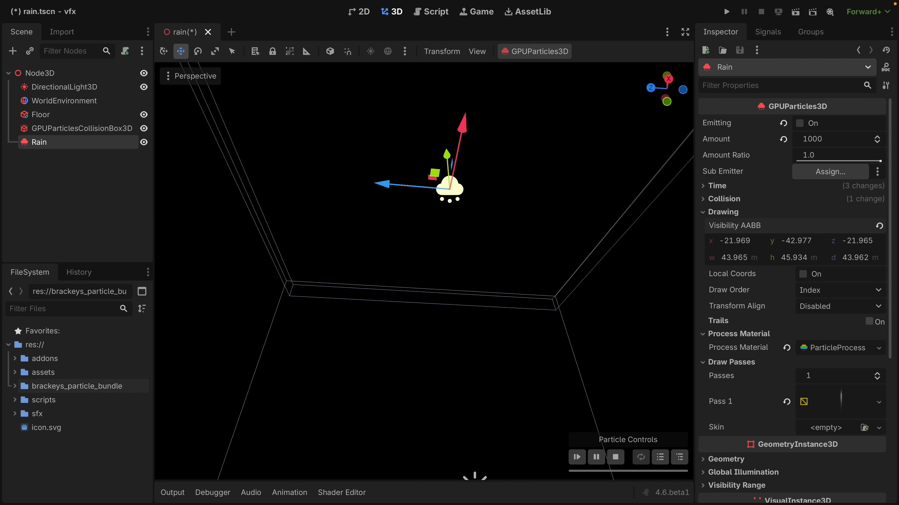
right_drag(539, 122, 537, 177)
middle_drag(559, 295, 359, 312)
key(ctrl+s)
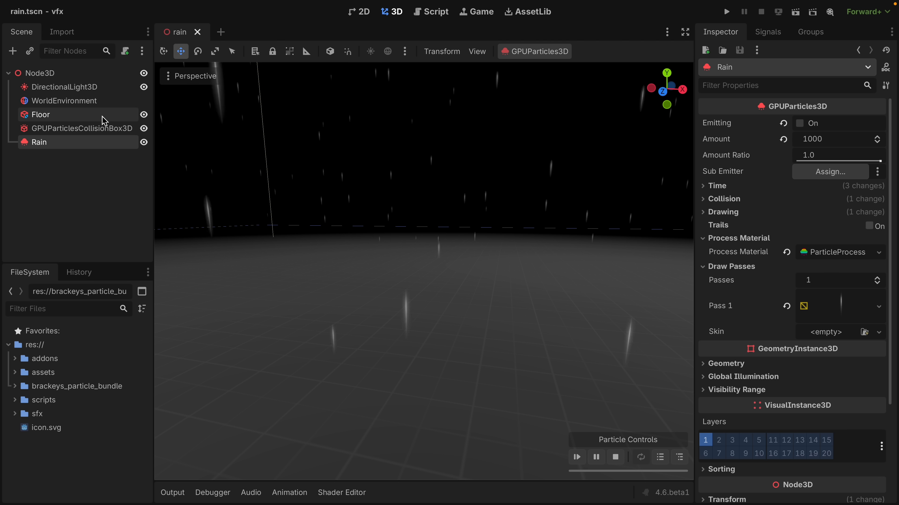
Make the Impacts particles a child of Rain and assign Impacts as Rain's Sub Emitter.
click(102, 127)
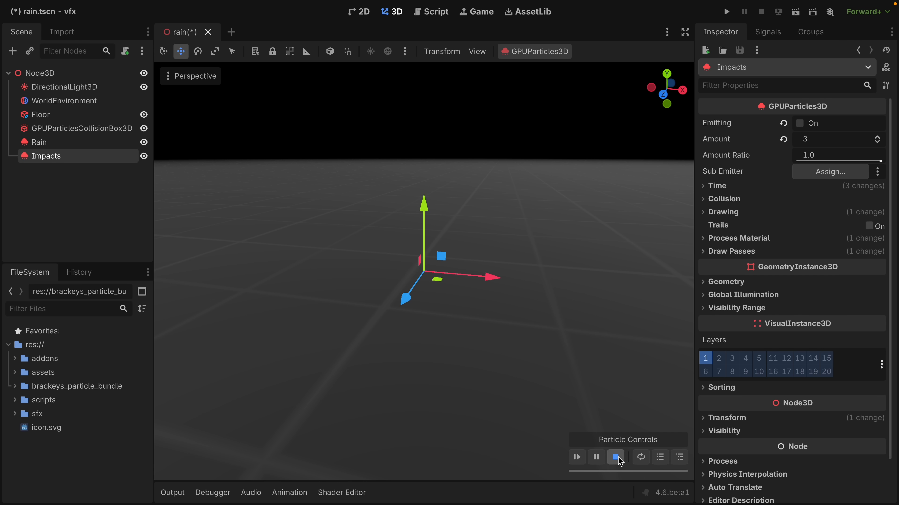
scroll(454, 347, up, 2)
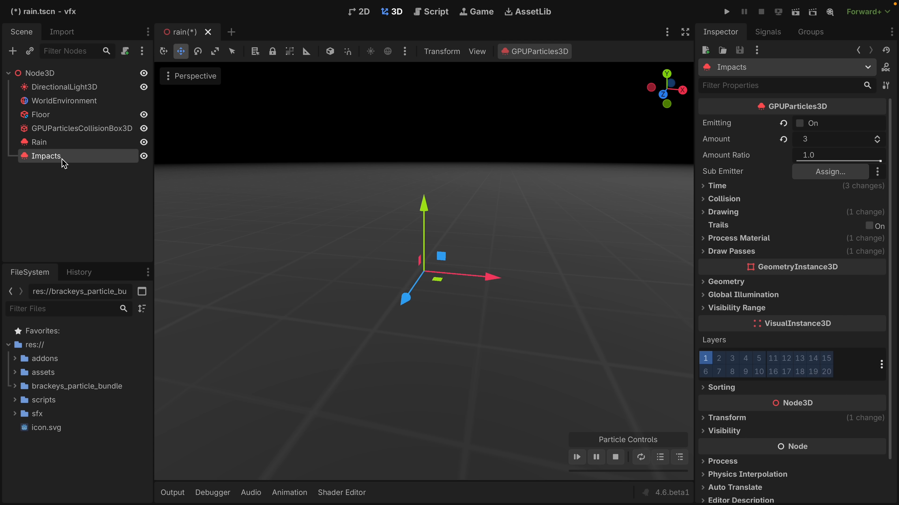
drag(62, 158, 62, 146)
click(55, 143)
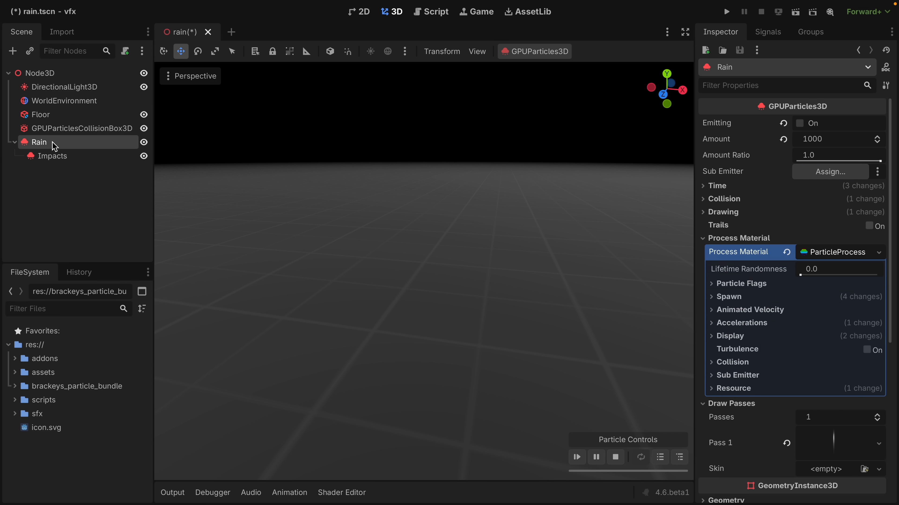
click(816, 172)
double_click(423, 147)
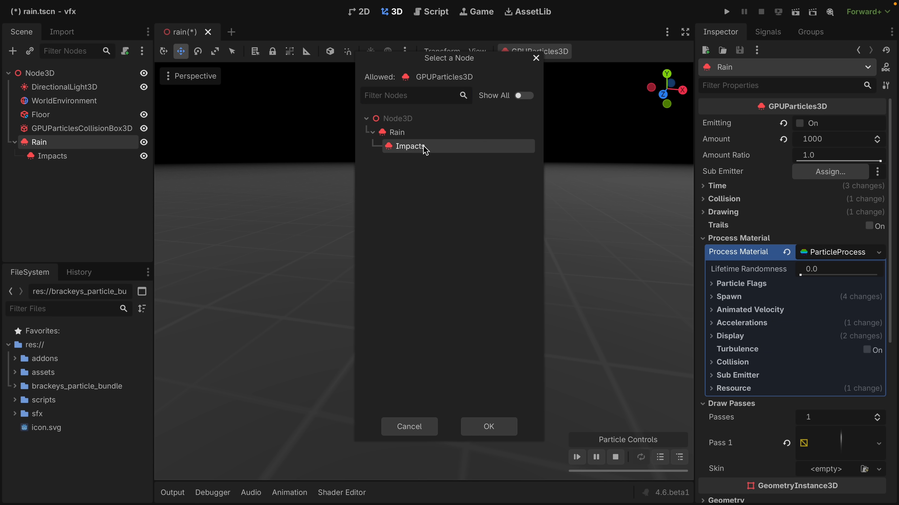
Set the Rain process material's Collision mode to Hide On Contact and its Sub Emitter mode to At Collision.
click(722, 363)
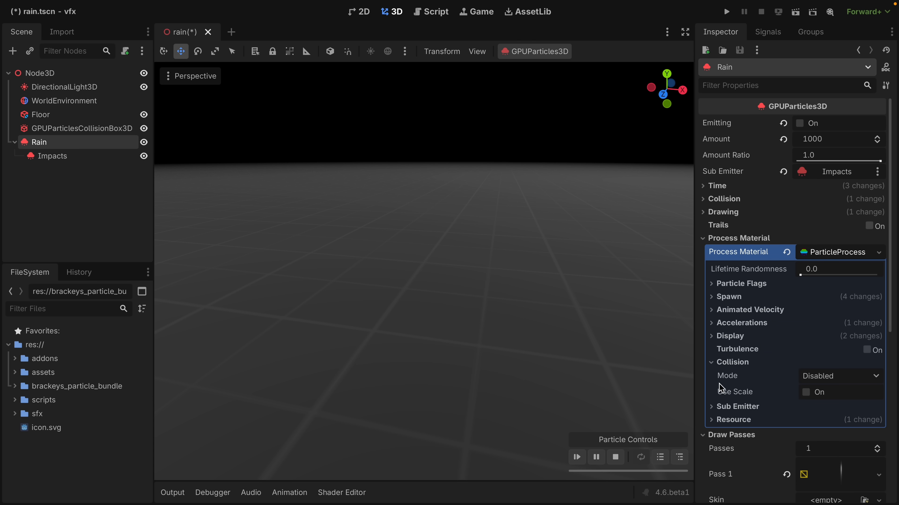
click(809, 375)
click(834, 421)
click(736, 408)
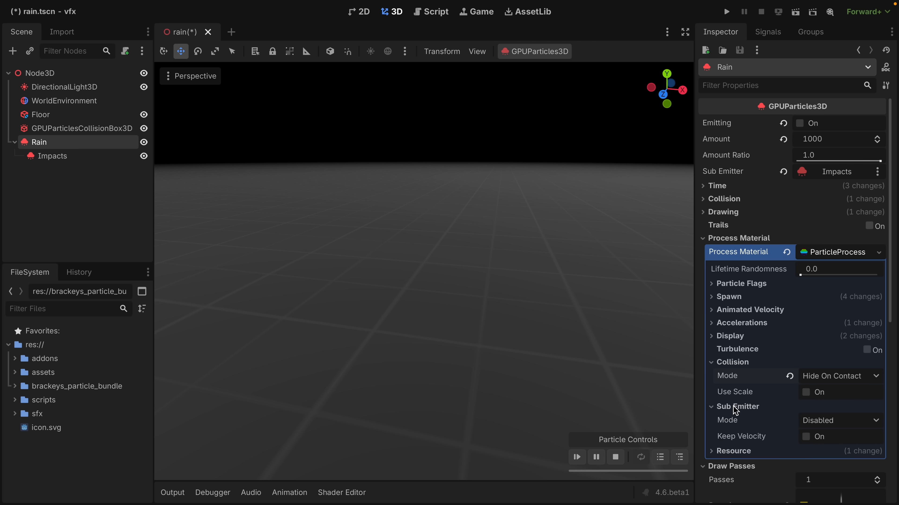
scroll(735, 411, down, 3)
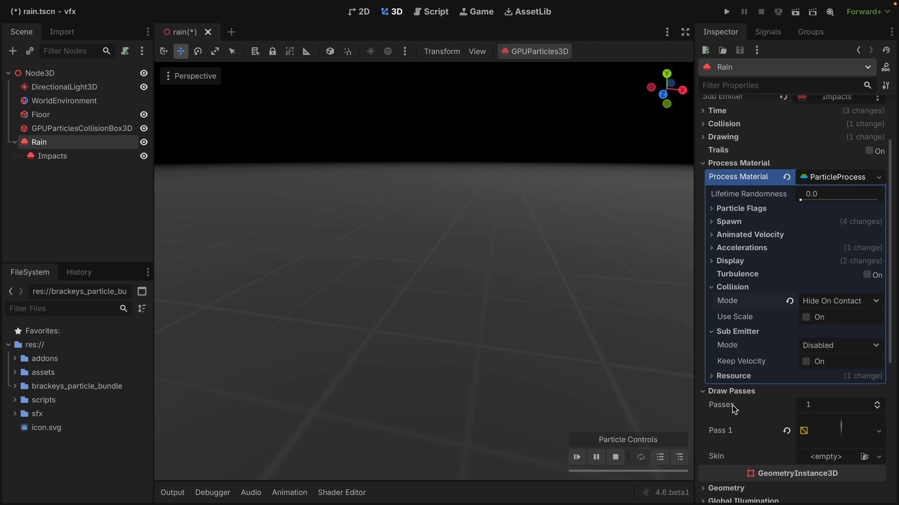
click(812, 347)
click(828, 414)
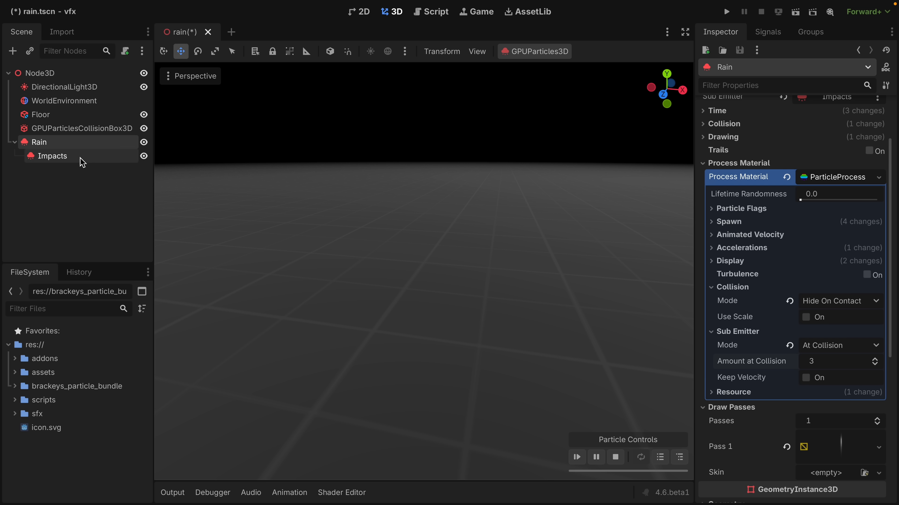
Check the Amount setting of the Impacts particles and return to the Rain particles.
click(87, 162)
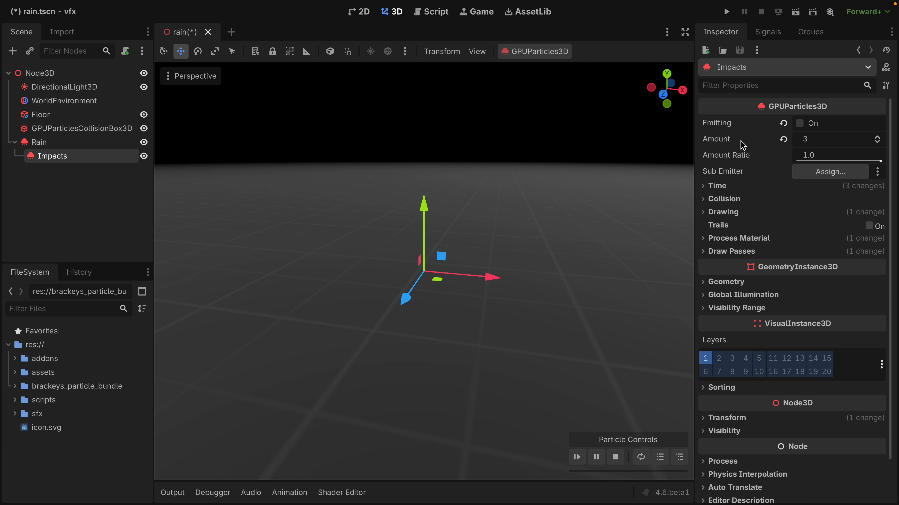
mouse_move(784, 144)
click(39, 142)
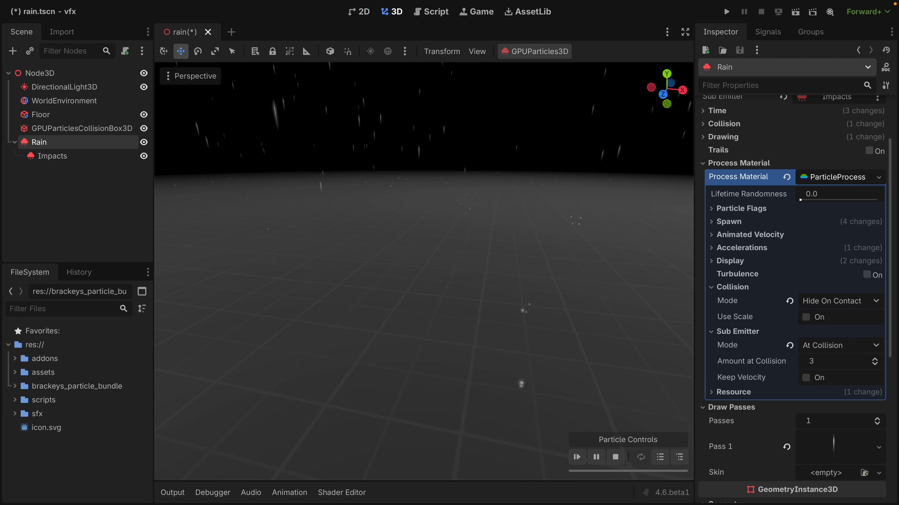
Try an Amount at Collision of 10 for Rain's sub-emitter and raise it to 32.
click(841, 367)
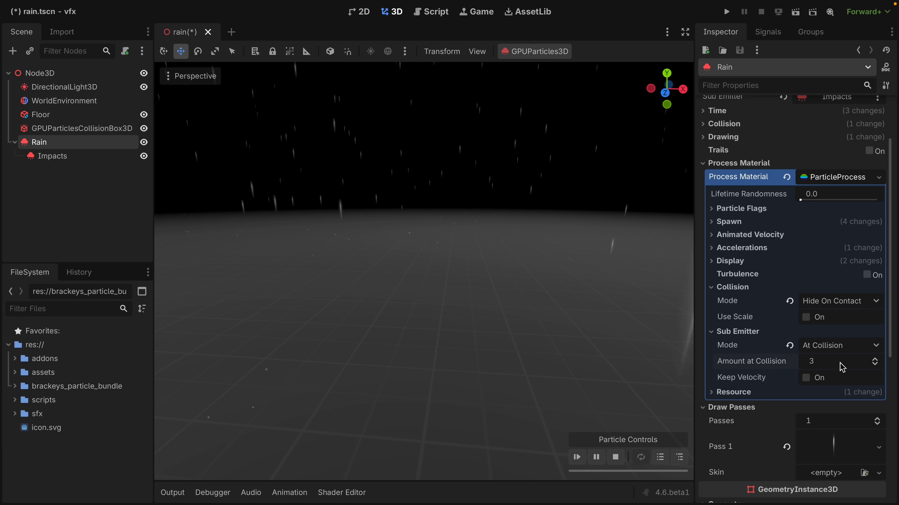
text(10)
key(Return)
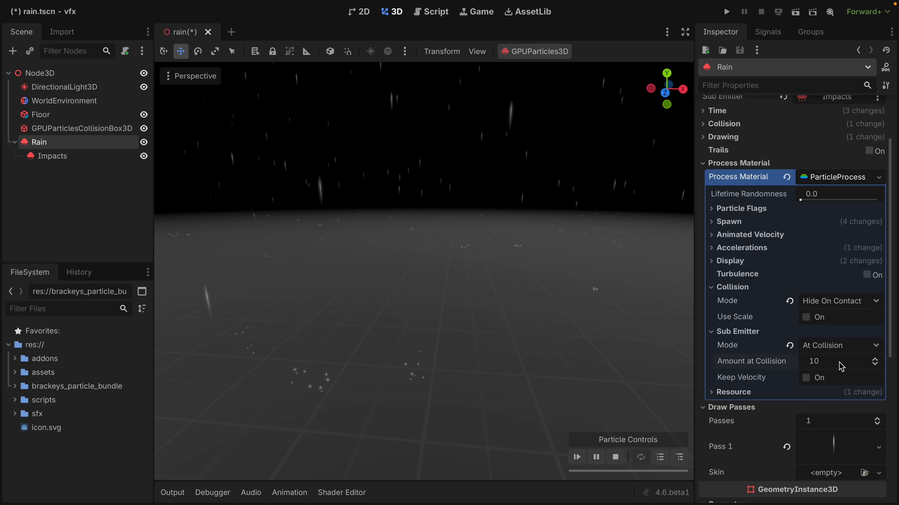
click(841, 367)
text(32)
key(Return)
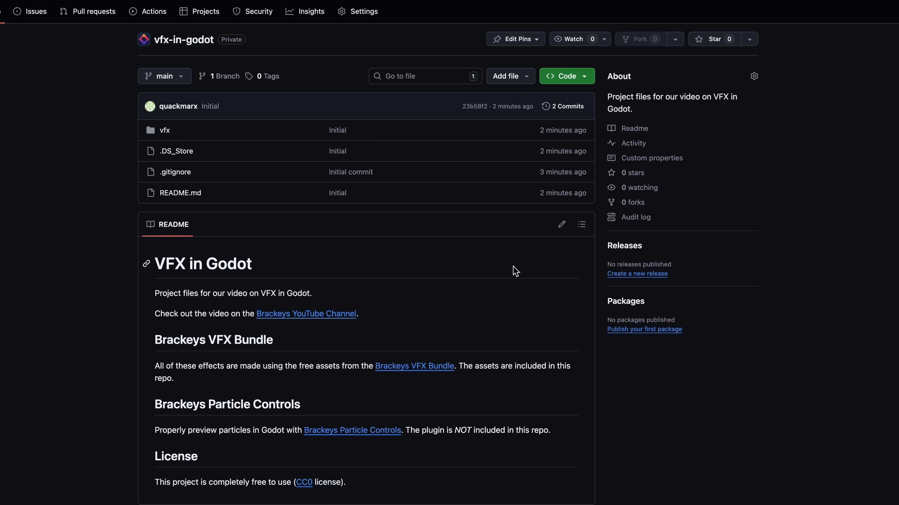
Open the Code options of the vfx-in-godot repository on GitHub and browse the onetupthree channel's videos on YouTube.
click(556, 79)
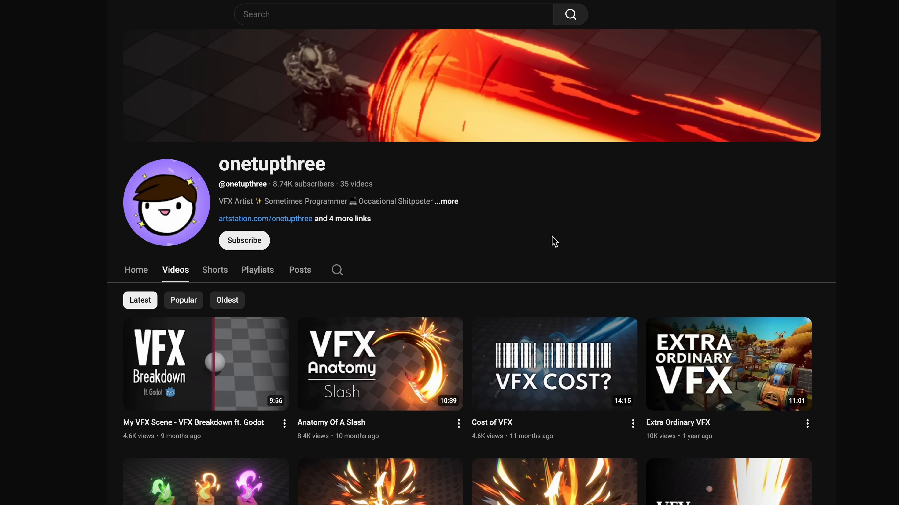
scroll(553, 242, down, 10)
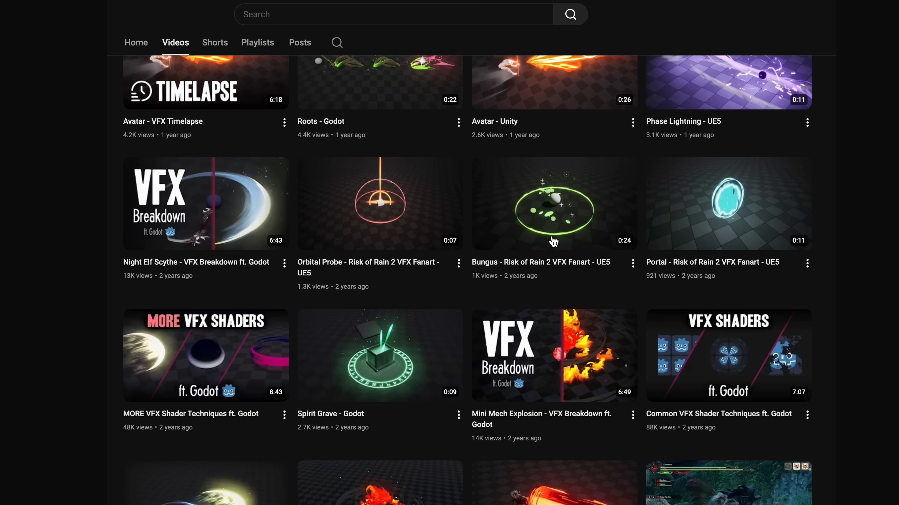